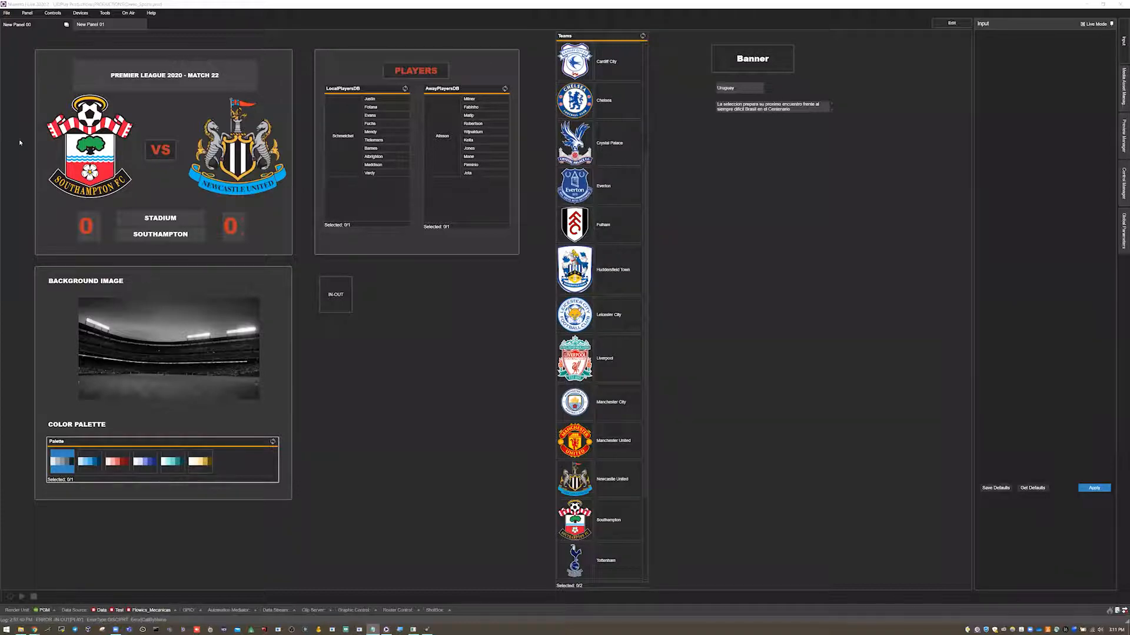
# Open the empty New Panel 01 and switch the panel into edit mode.
pyautogui.click(110, 27)
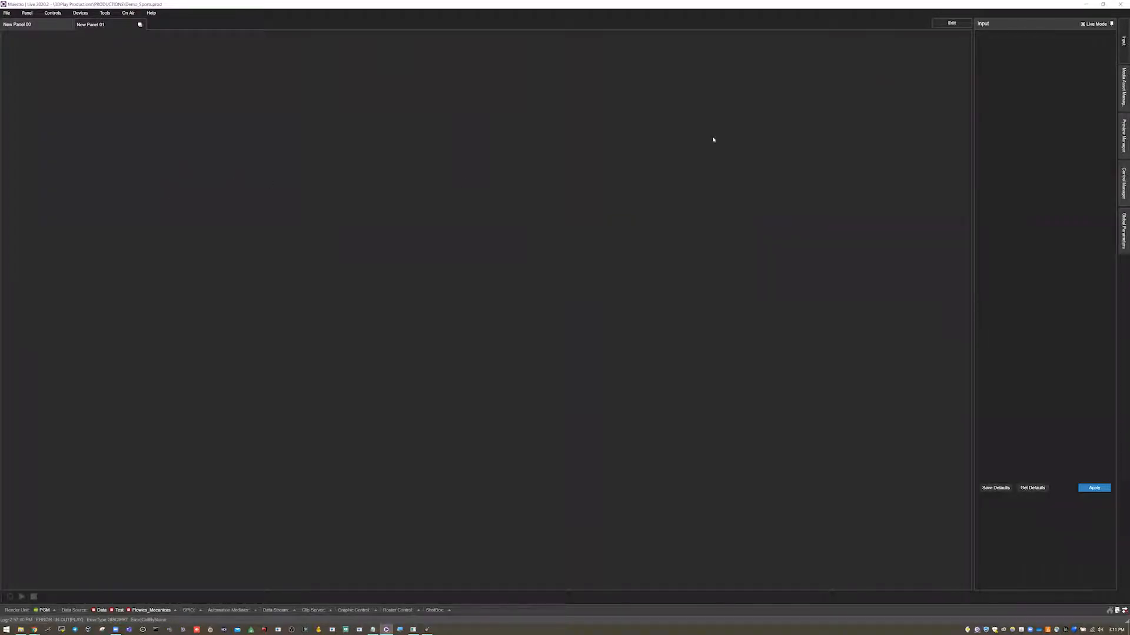
pyautogui.click(952, 24)
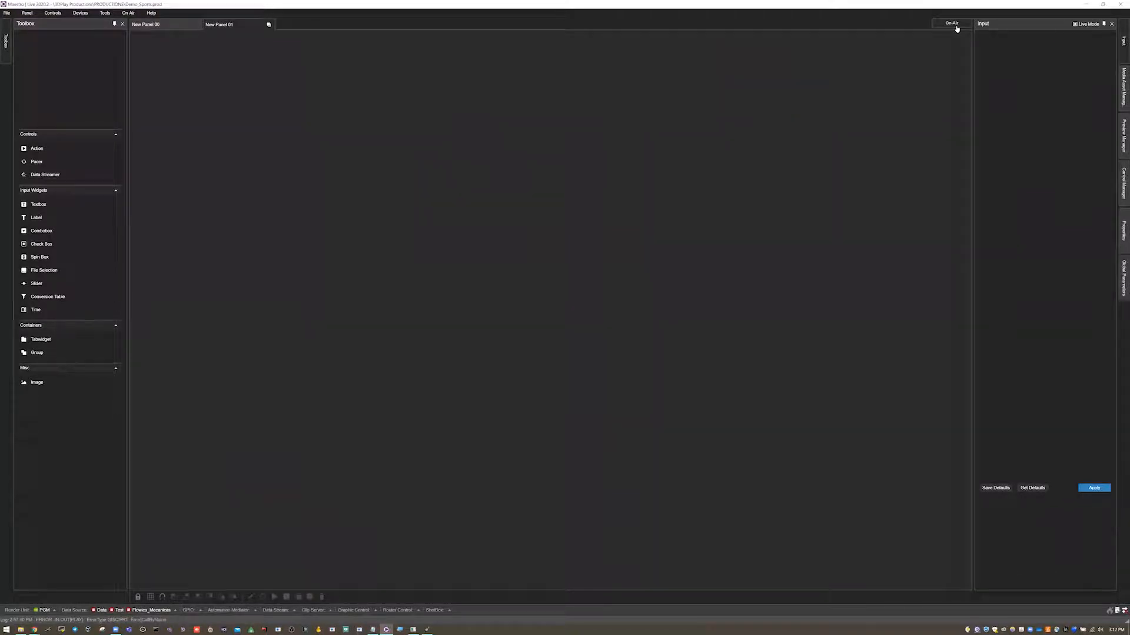
pyautogui.click(152, 24)
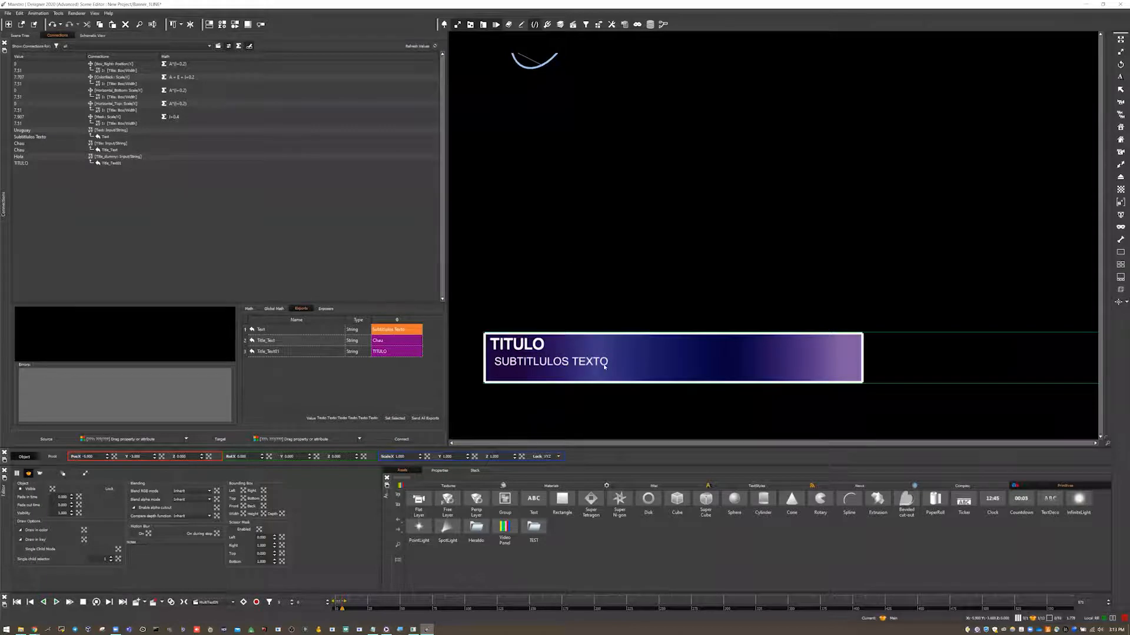
# Inspect the banner scene's animation list in Designer.
pyautogui.click(233, 603)
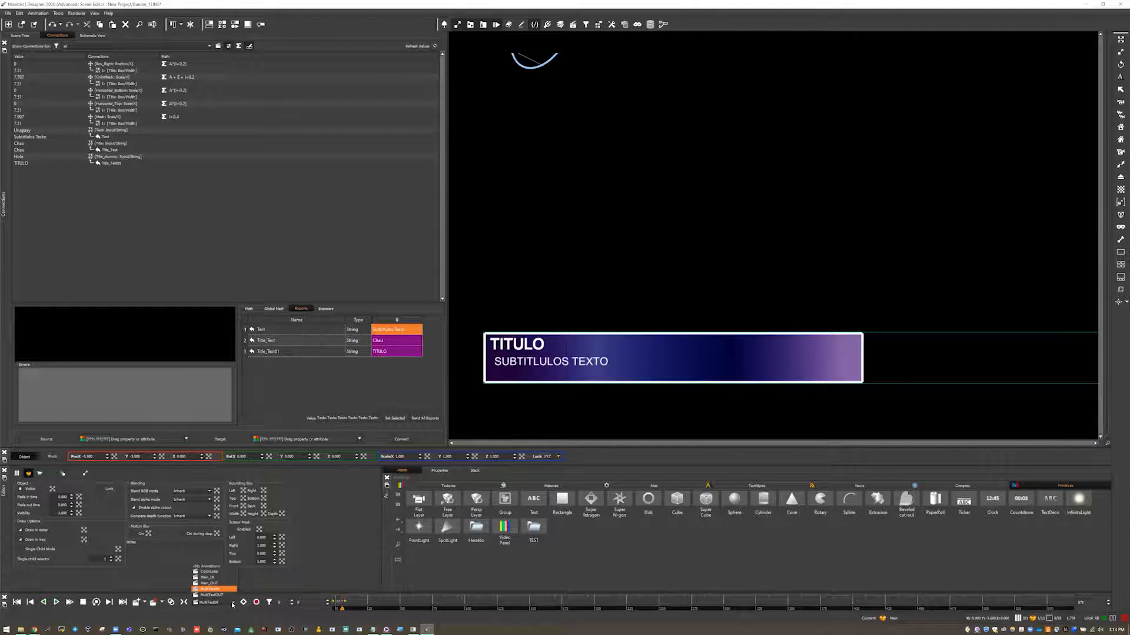
pyautogui.click(400, 630)
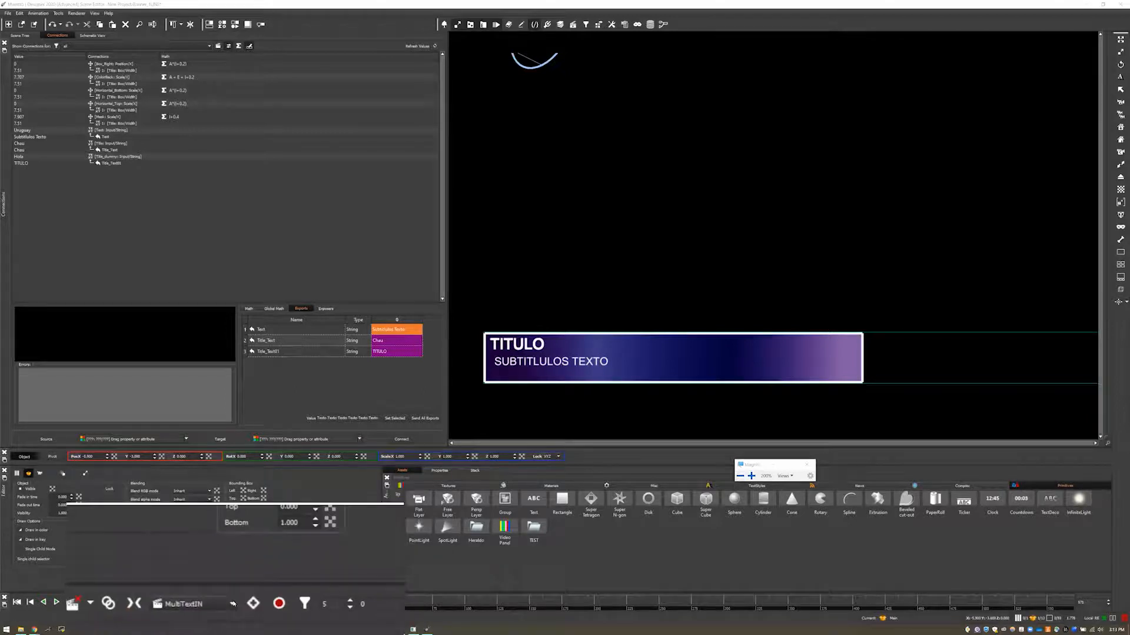
pyautogui.click(235, 603)
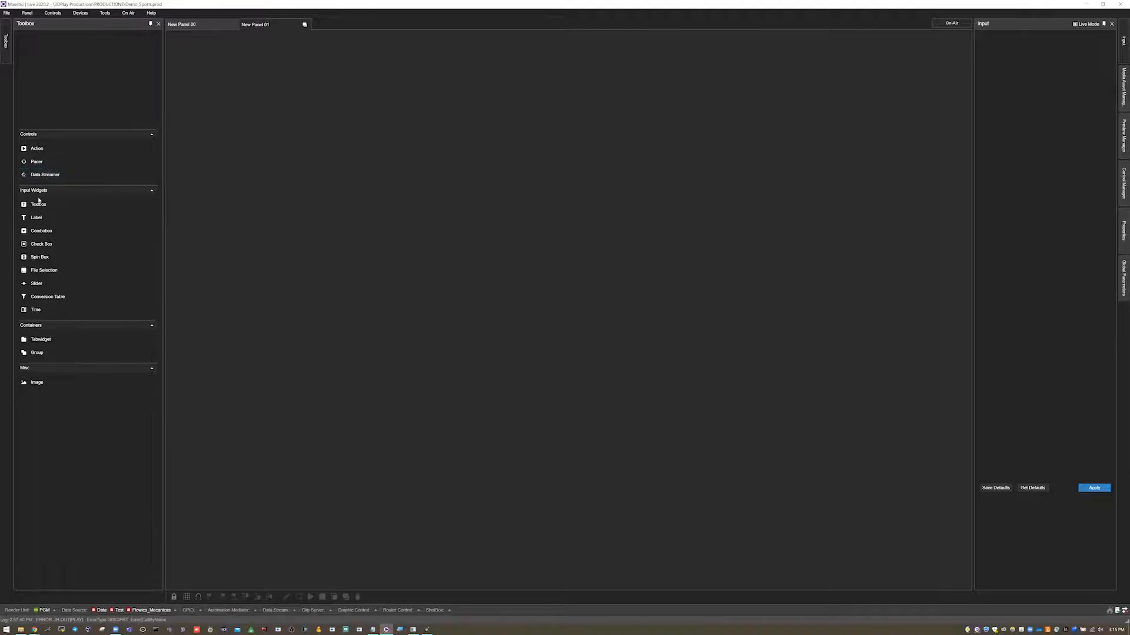
# Compare the existing layout of New Panel 00 with the empty New Panel 01.
pyautogui.click(190, 23)
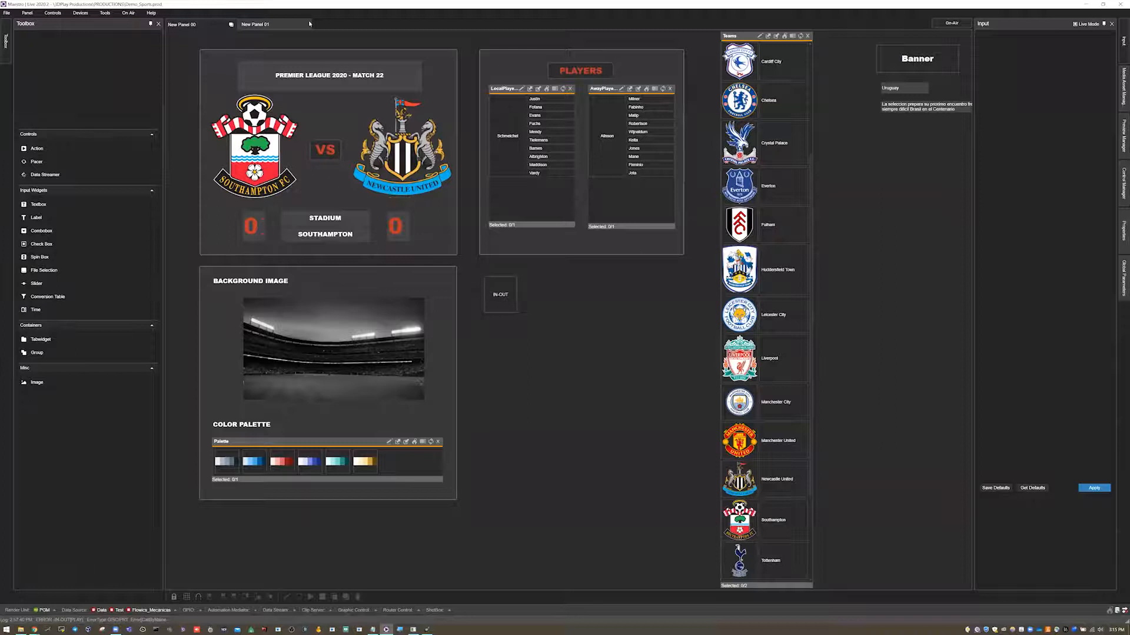
pyautogui.click(274, 25)
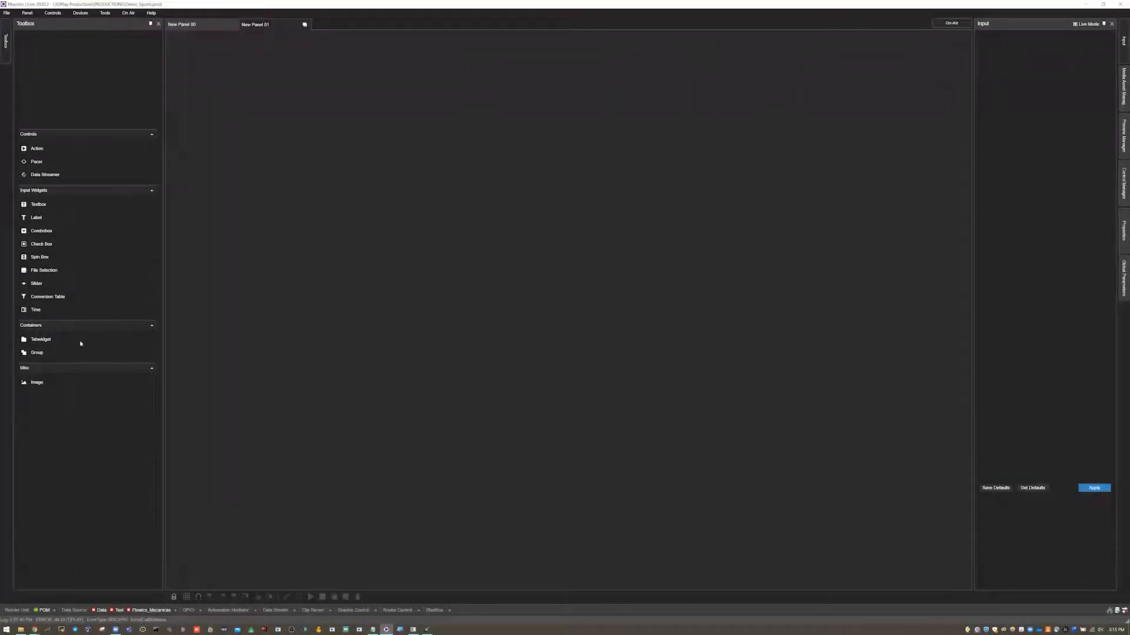
pyautogui.click(194, 27)
pyautogui.click(435, 69)
# Check the Banner_1LINE scene in Designer and return to the Live panel.
pyautogui.moveTo(428, 629)
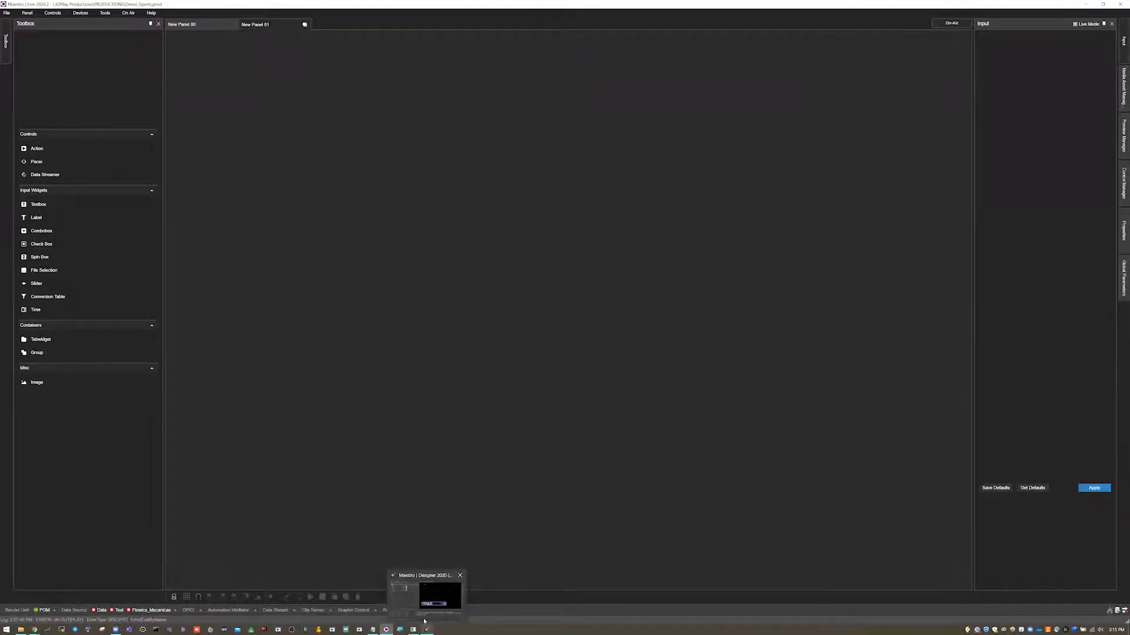
pyautogui.click(424, 595)
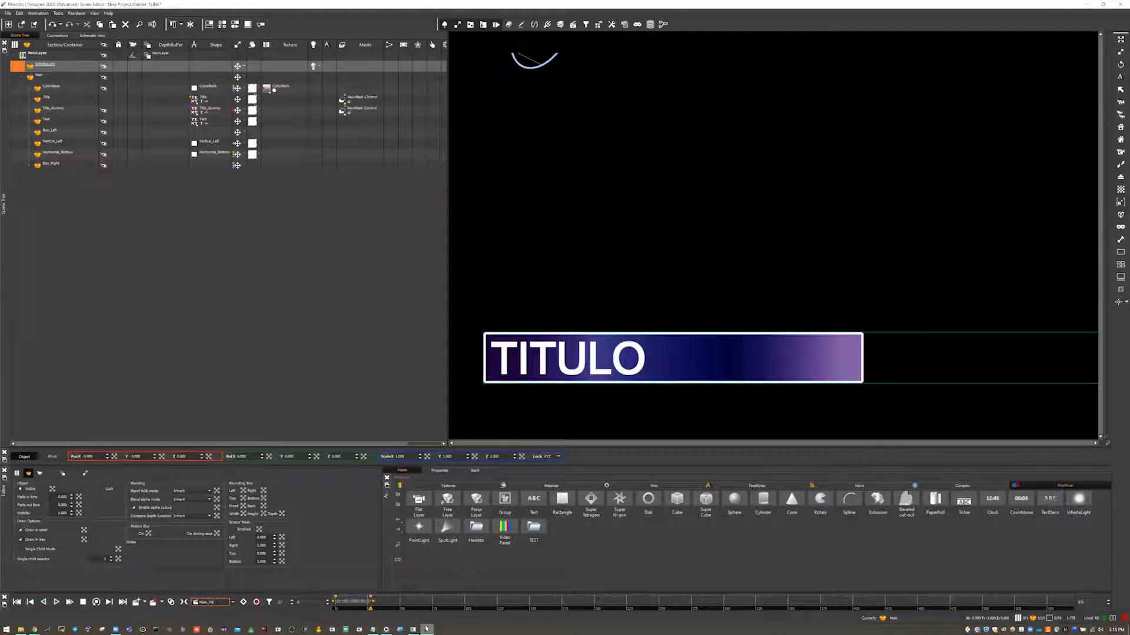
pyautogui.click(1086, 4)
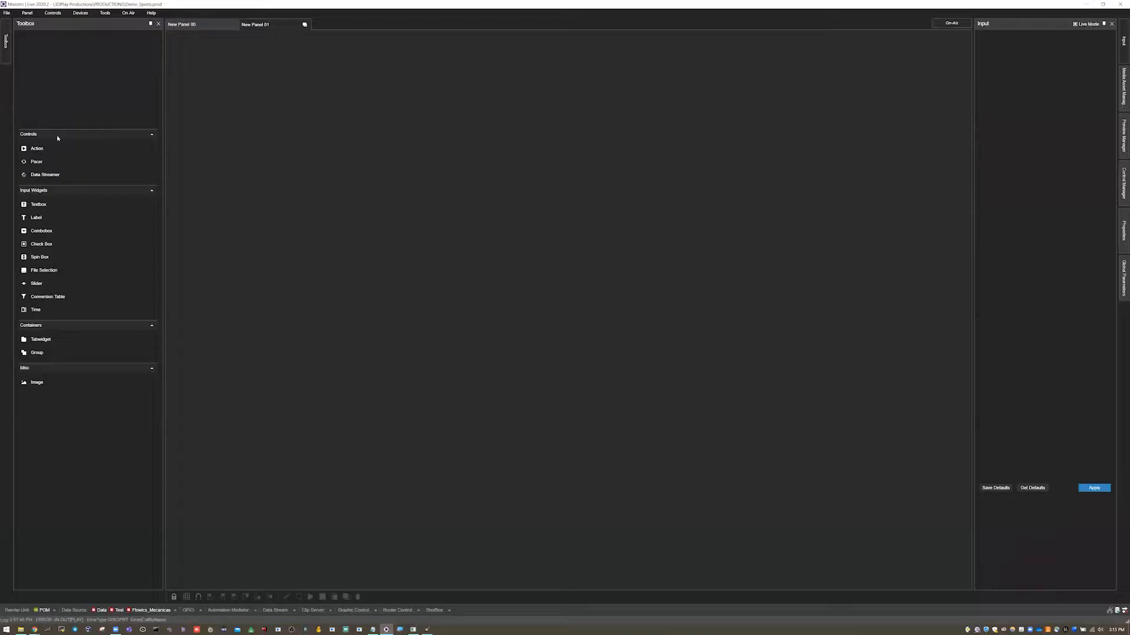
# Place an Action button on New Panel 01 and enlarge it into a bigger square.
pyautogui.moveTo(36, 150); pyautogui.dragTo(277, 119)
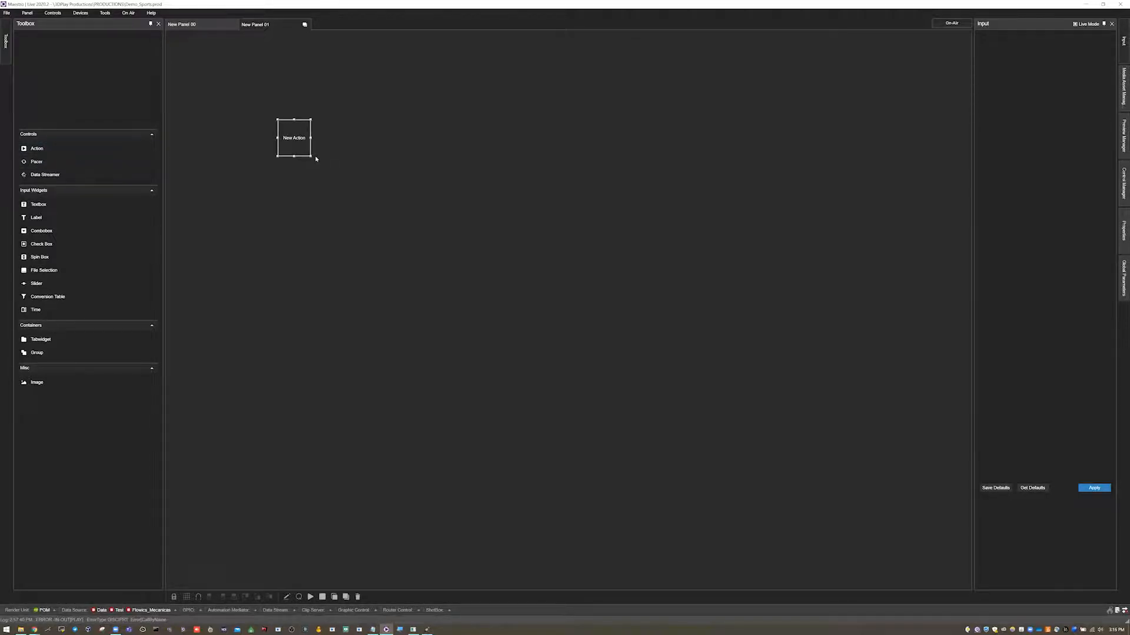
pyautogui.moveTo(311, 156); pyautogui.dragTo(428, 252)
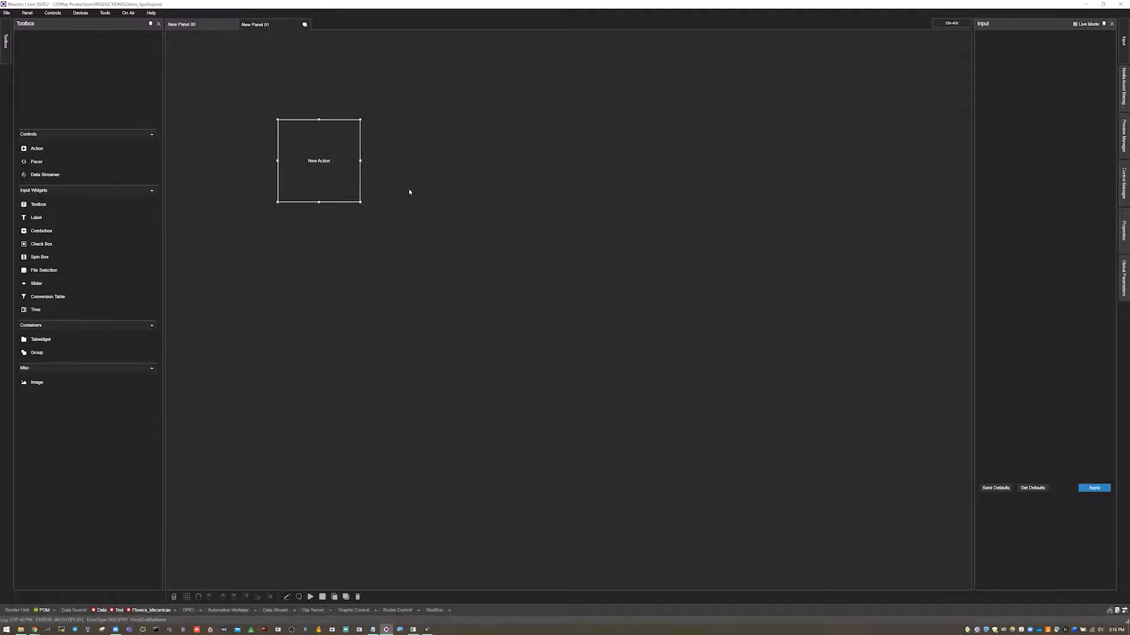
# Open the new action's editor and enlarge the editor window.
pyautogui.rightClick(308, 166)
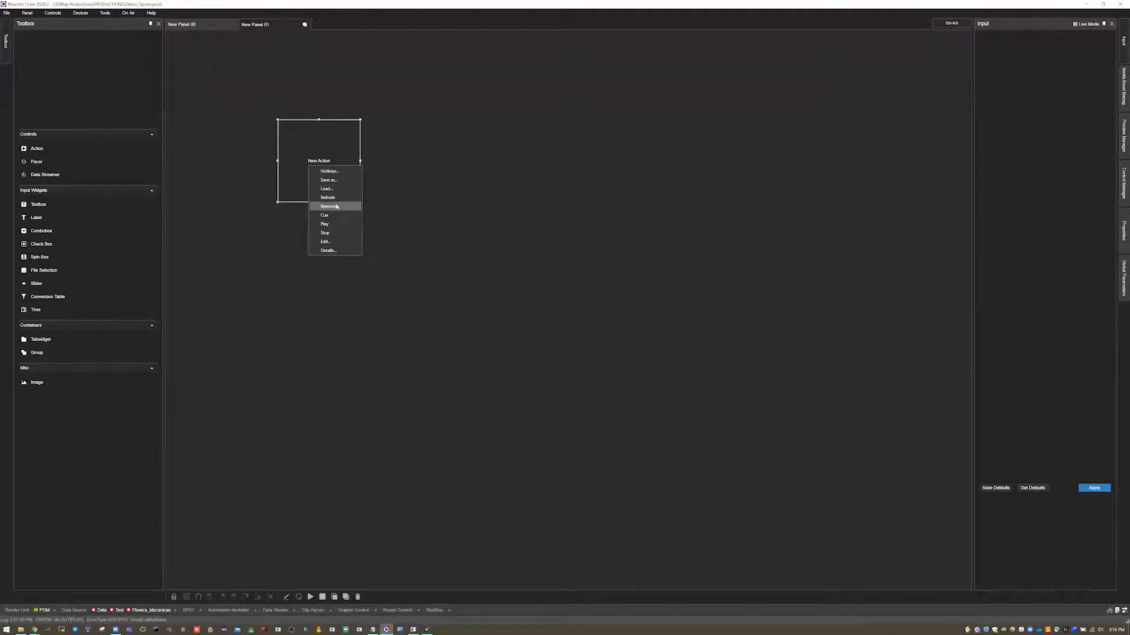
pyautogui.click(344, 241)
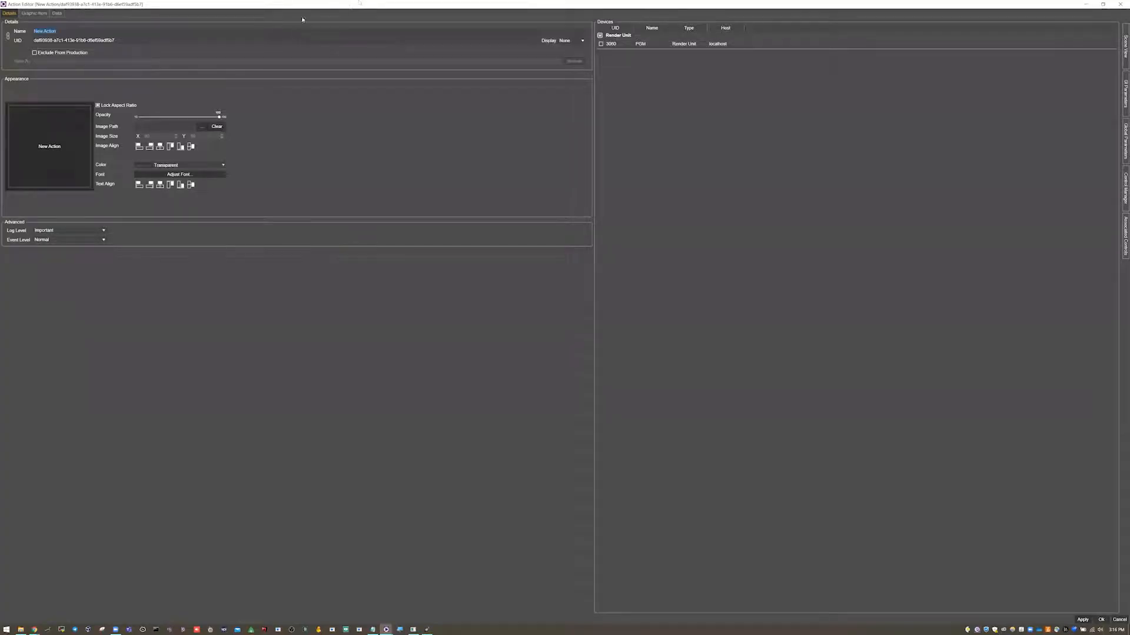
pyautogui.moveTo(359, 3); pyautogui.dragTo(360, 63)
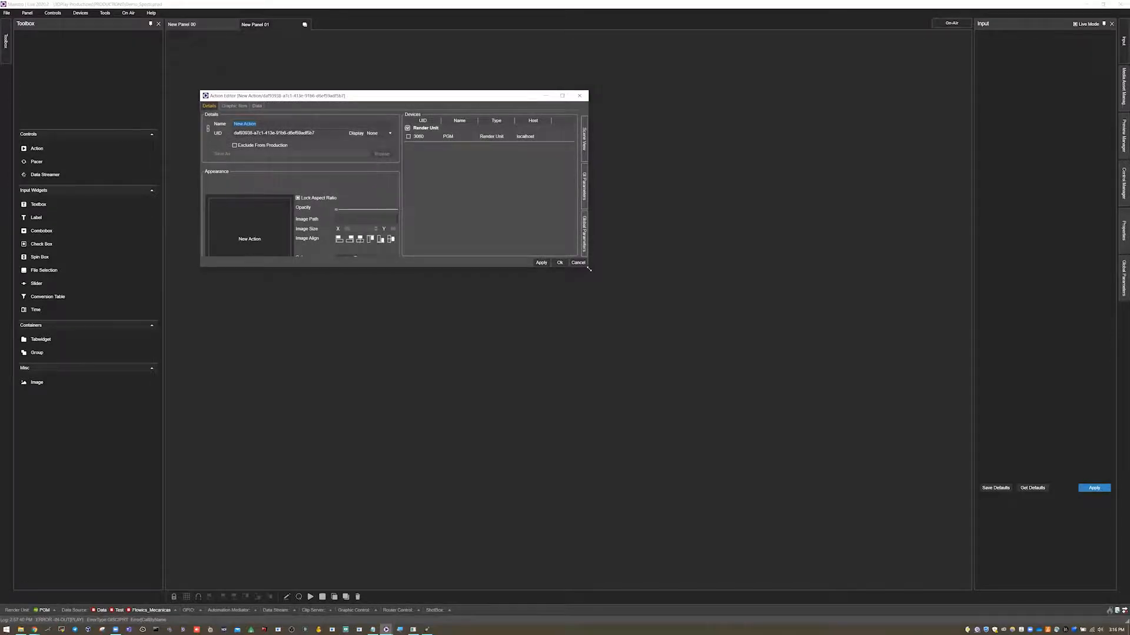
pyautogui.moveTo(588, 270); pyautogui.dragTo(917, 531)
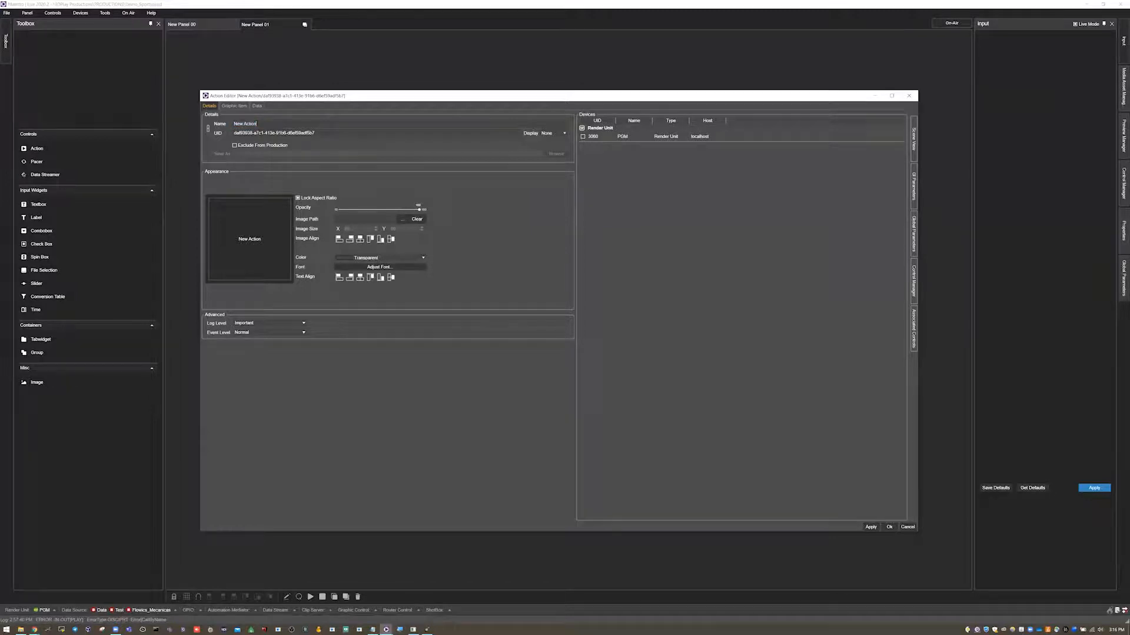
# Name the action Banner_2Lineas.
pyautogui.write('Banner_1Line')
pyautogui.press('BackSpace')
pyautogui.press('BackSpace')
pyautogui.press('BackSpace')
pyautogui.write('2')
pyautogui.press('BackSpace')
pyautogui.press('BackSpace')
pyautogui.write('2Lineas')
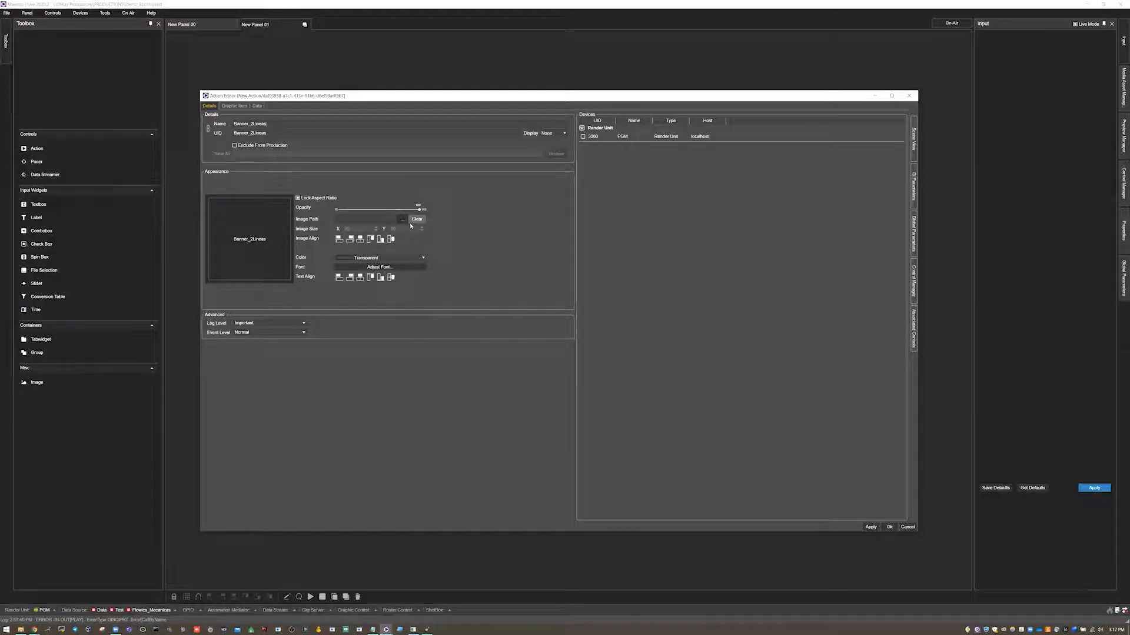
# Set the action button's color to Amethyst.
pyautogui.click(373, 259)
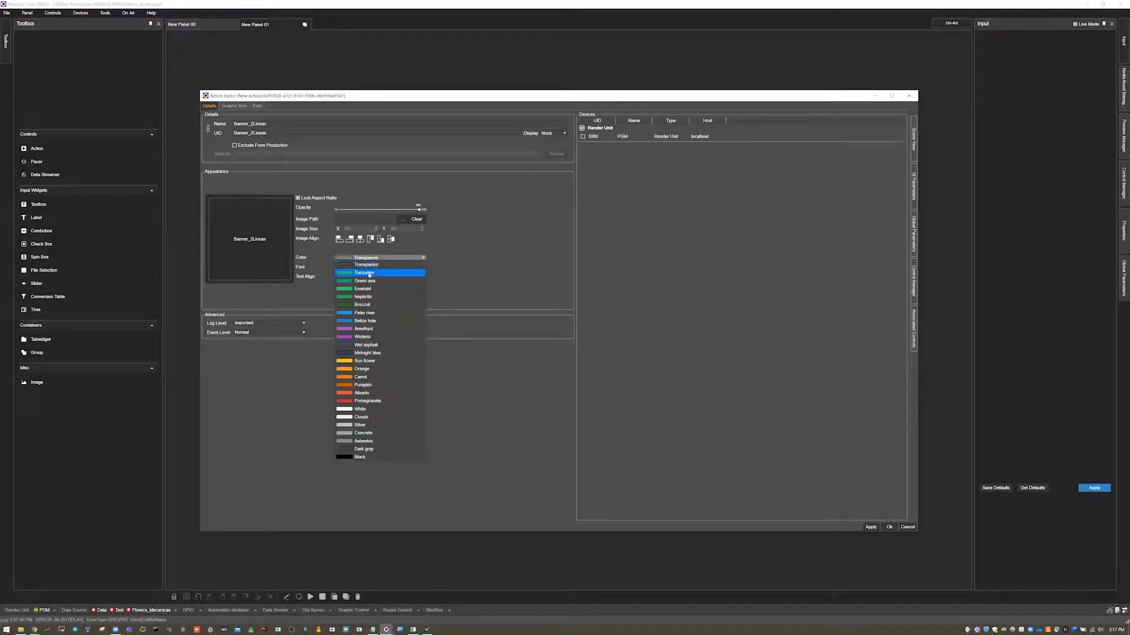
pyautogui.click(379, 273)
pyautogui.click(373, 258)
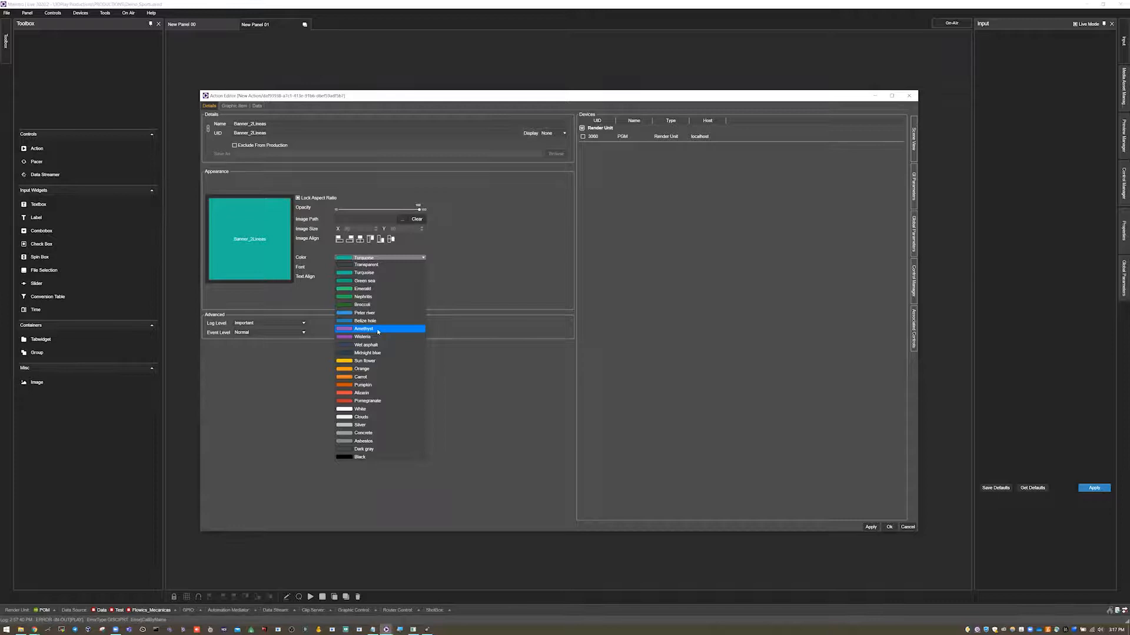
pyautogui.click(378, 330)
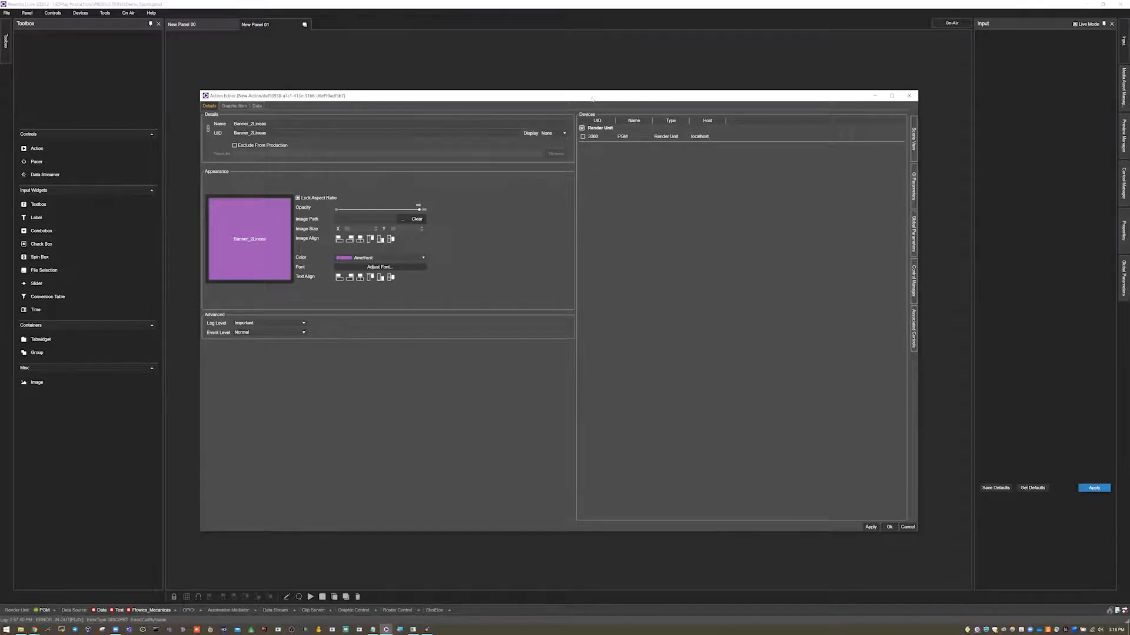
# Check the render output preview window and close it.
pyautogui.moveTo(593, 99); pyautogui.dragTo(575, 84)
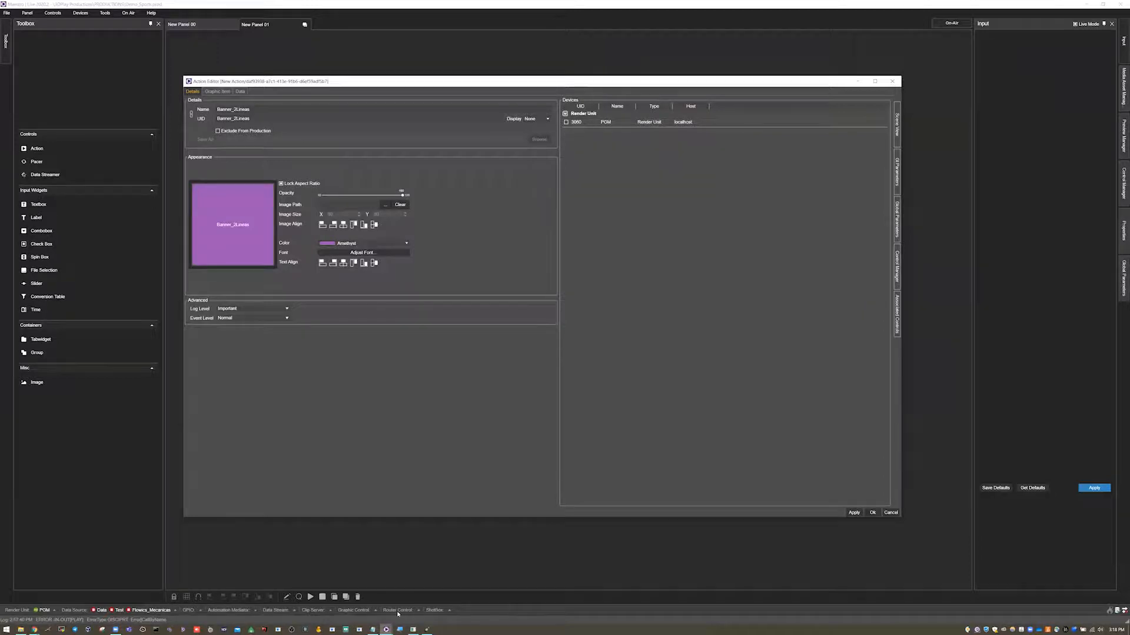
pyautogui.click(413, 630)
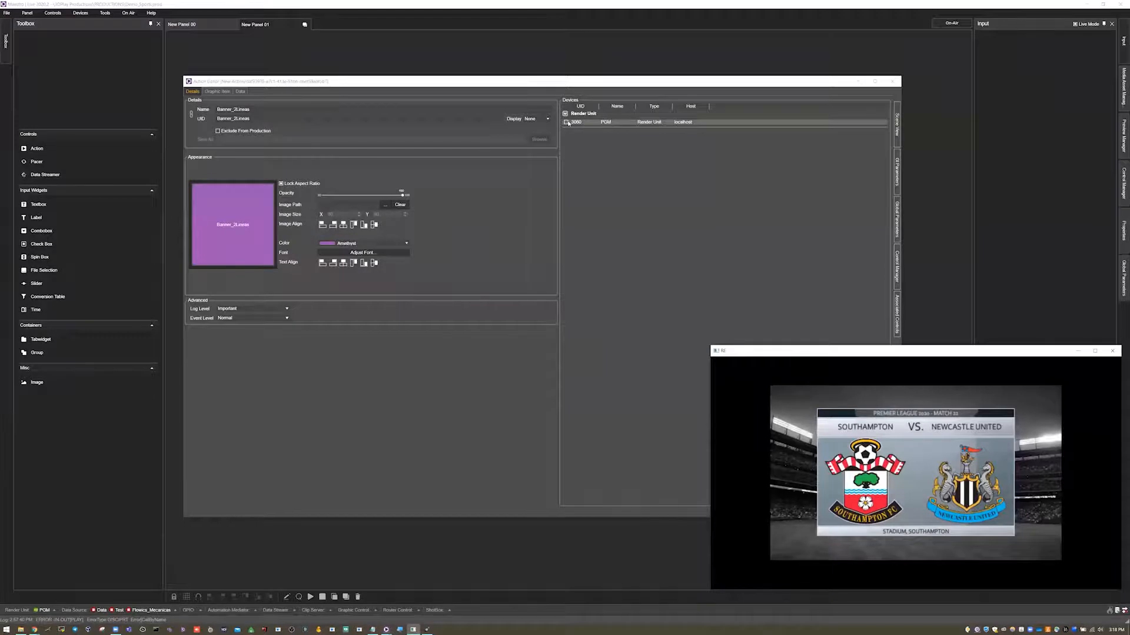
pyautogui.click(1077, 350)
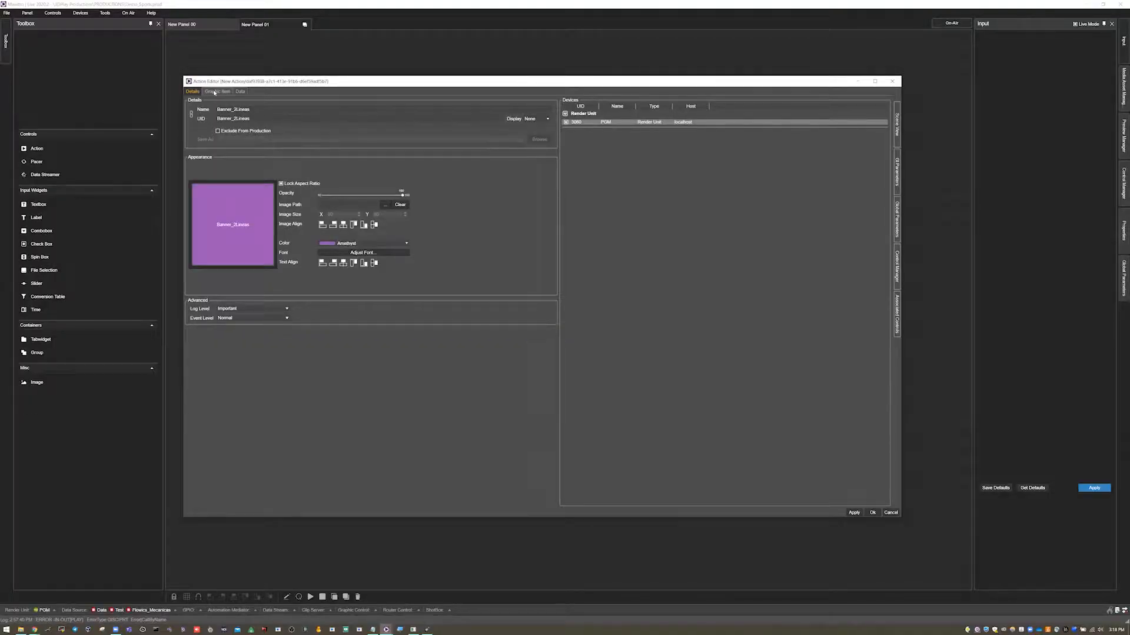
# Open the action's graphic item settings and select New Project as the scene view project.
pyautogui.click(214, 92)
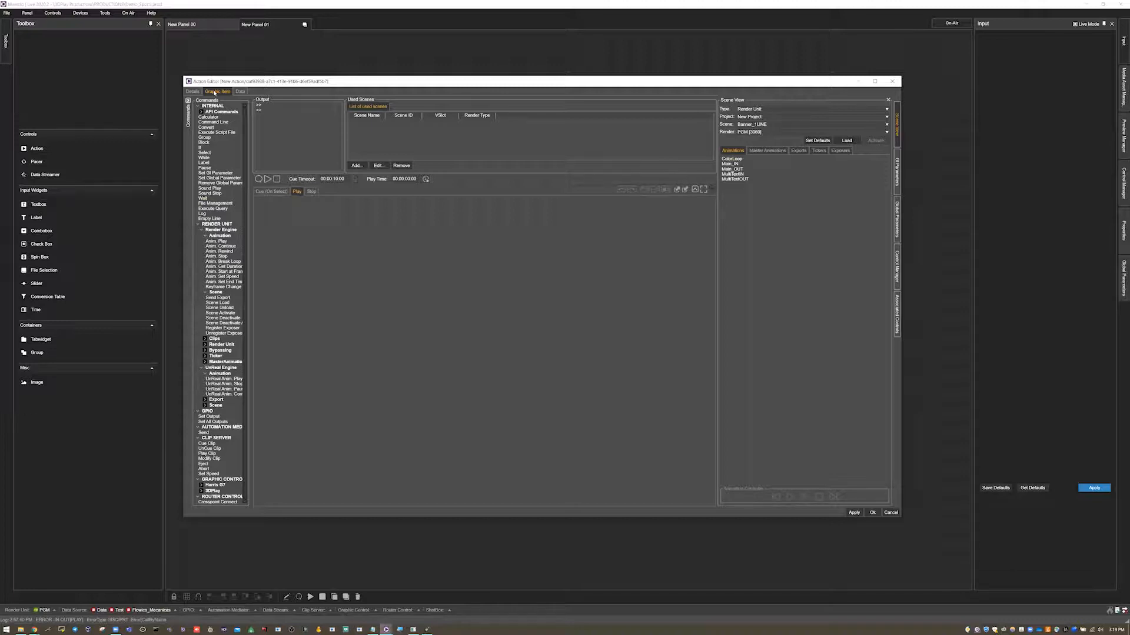
pyautogui.moveTo(249, 152); pyautogui.dragTo(275, 154)
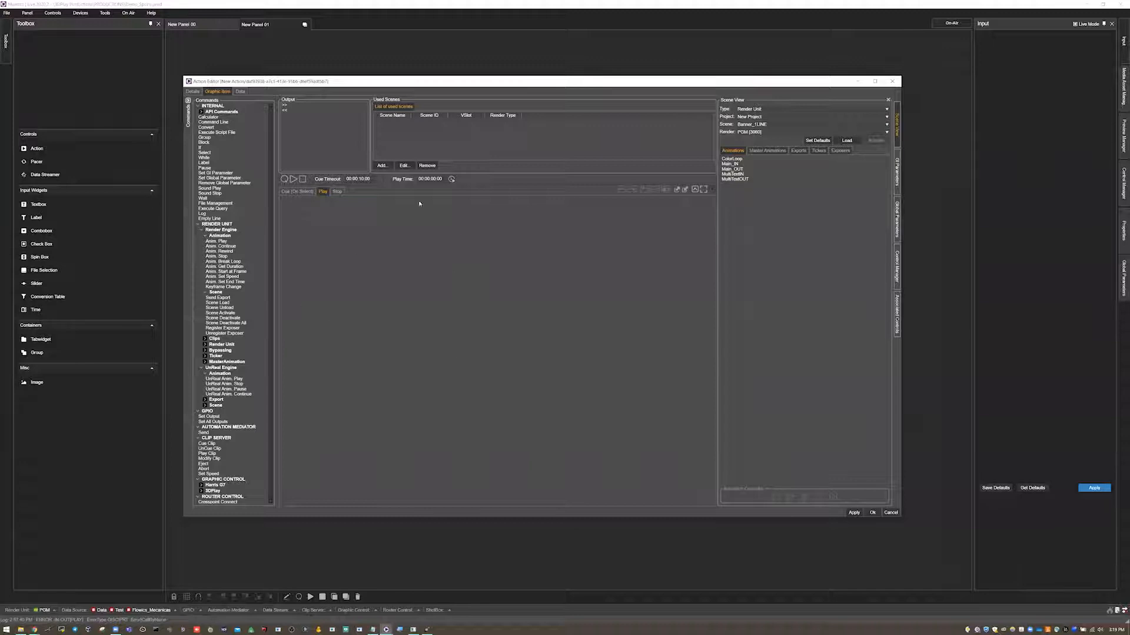
pyautogui.click(294, 192)
pyautogui.click(298, 193)
pyautogui.click(307, 192)
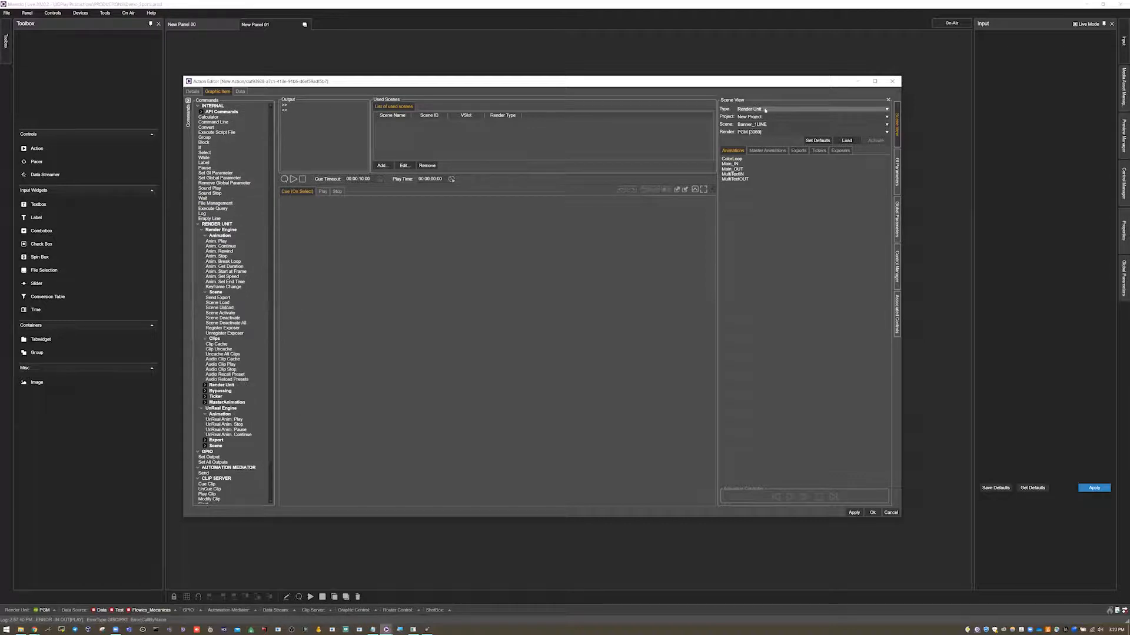
pyautogui.click(759, 116)
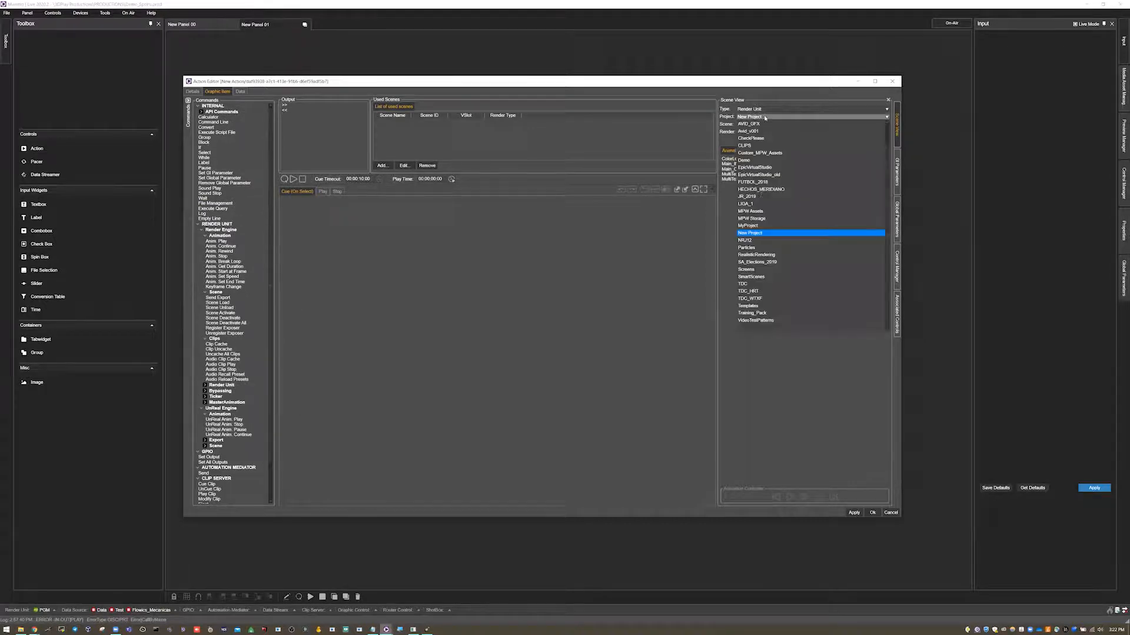
pyautogui.click(750, 233)
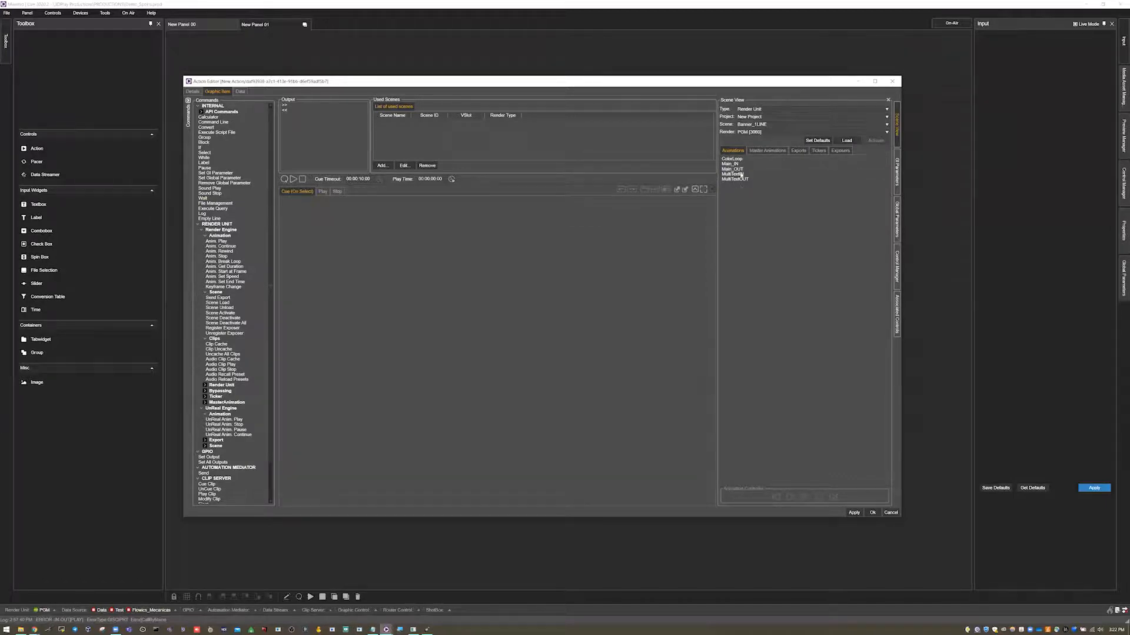
# Add the Banner_1LINE Main_IN animation to the action's Play cue, accepting the scene definition.
pyautogui.click(798, 151)
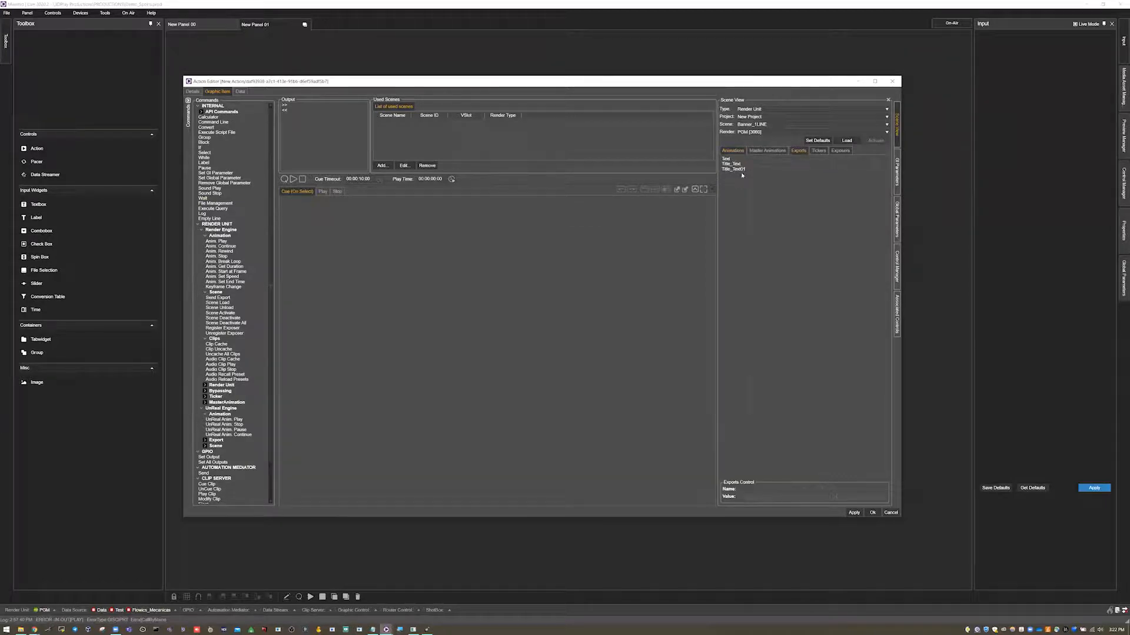
pyautogui.click(732, 150)
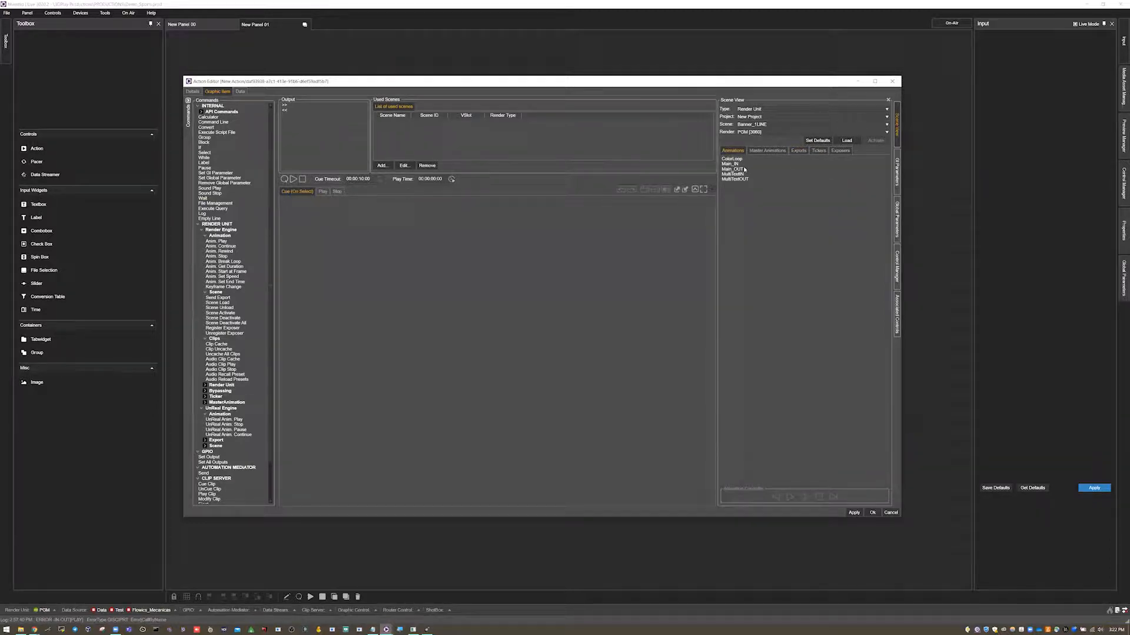
pyautogui.click(324, 191)
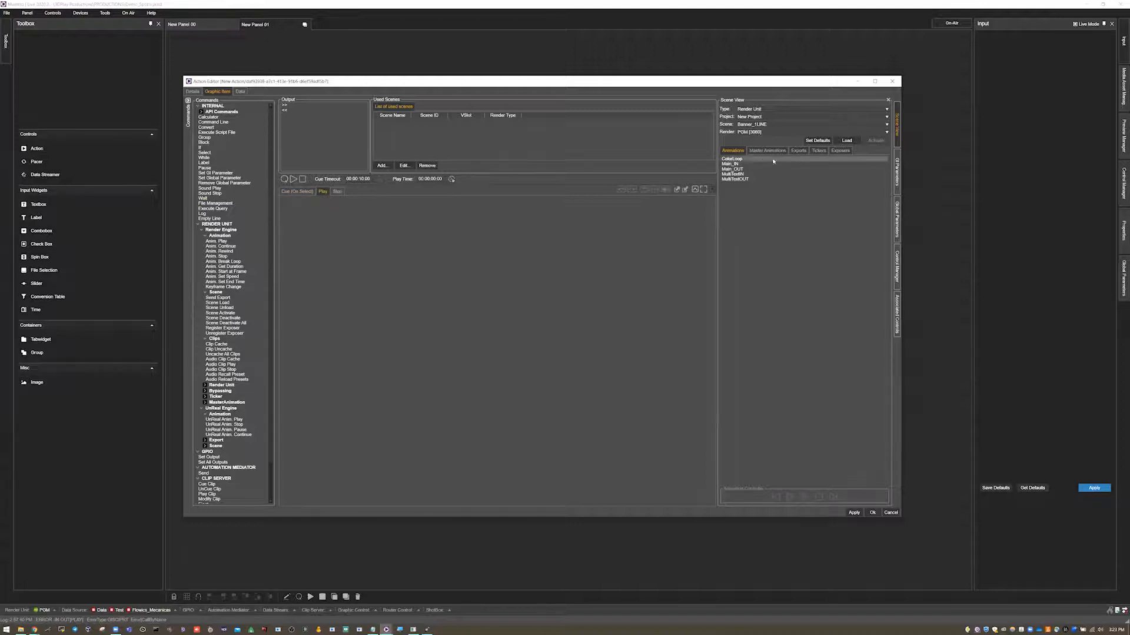
pyautogui.moveTo(743, 165); pyautogui.dragTo(339, 253)
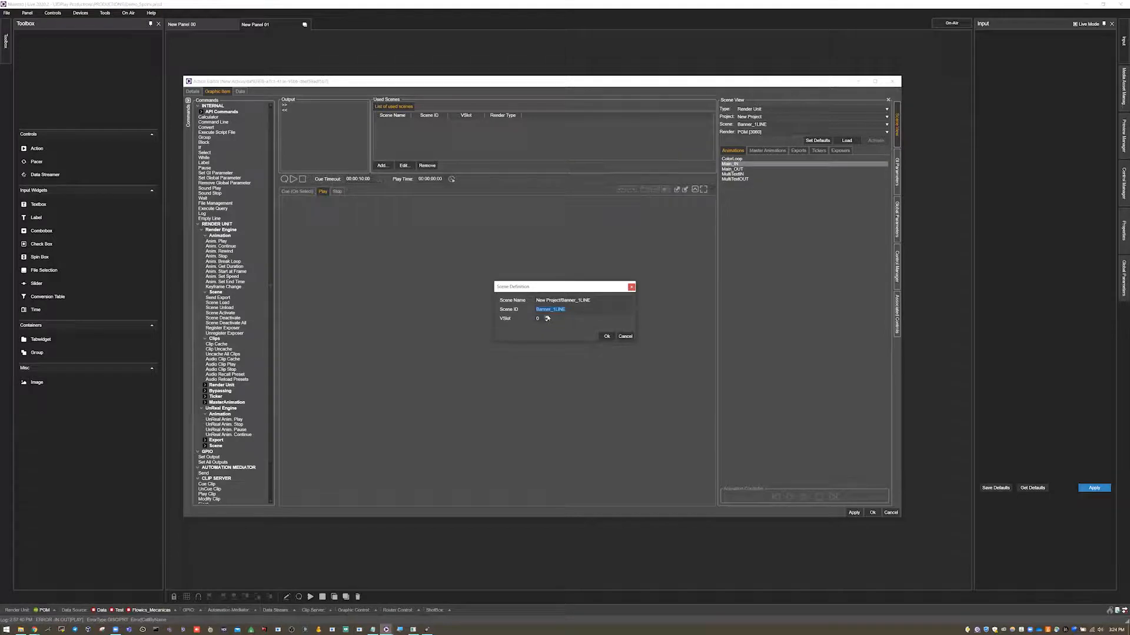
pyautogui.click(609, 337)
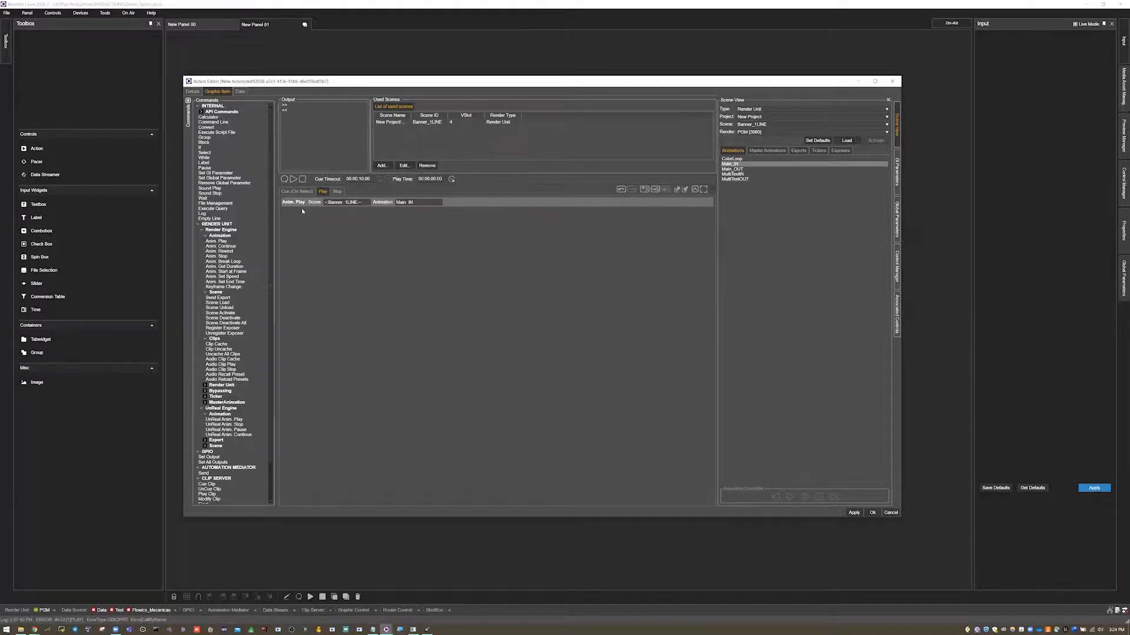
# Add the Main_OUT animation to the action's Stop cue.
pyautogui.click(337, 191)
pyautogui.moveTo(735, 169); pyautogui.dragTo(463, 253)
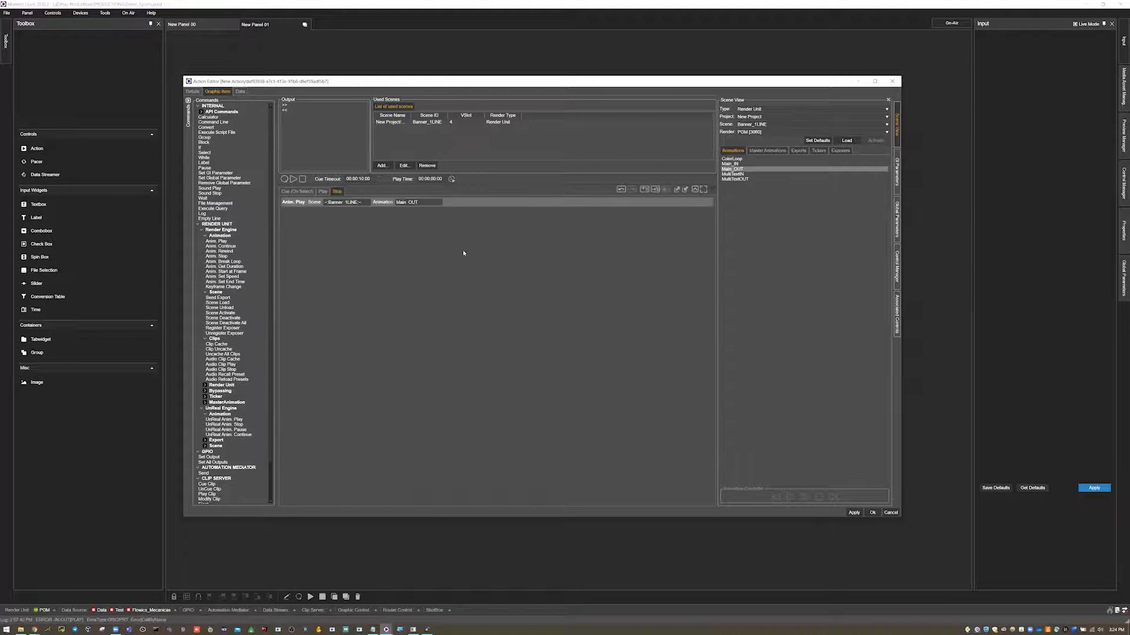
# Inspect the banner scene's exported properties Text and Title_Text01 in the scene editor's connections.
pyautogui.click(323, 192)
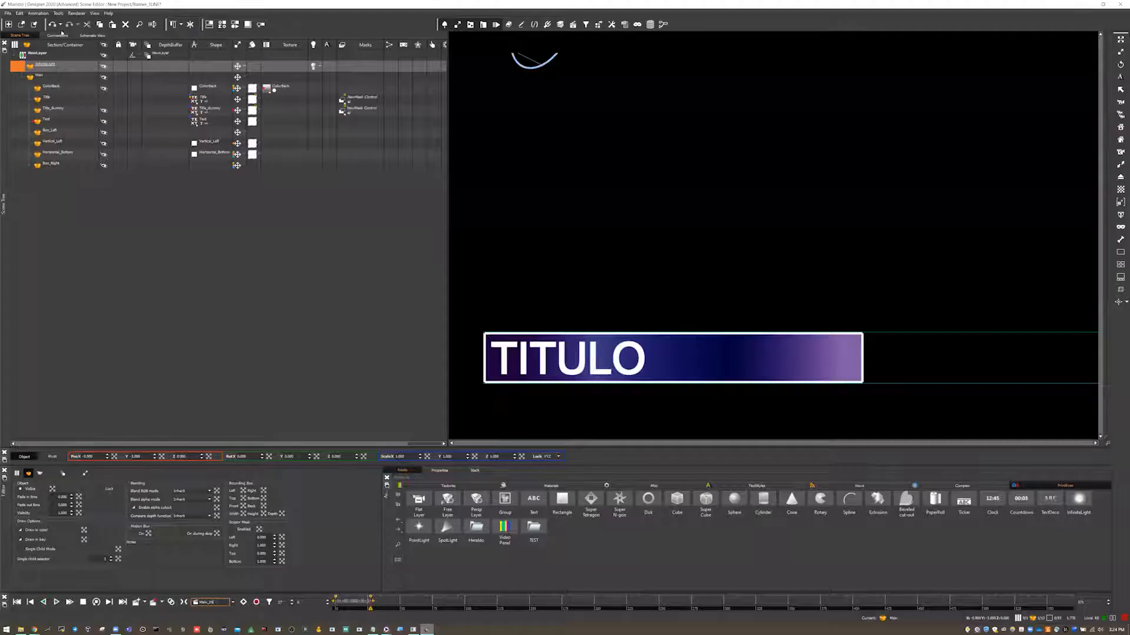
pyautogui.click(57, 35)
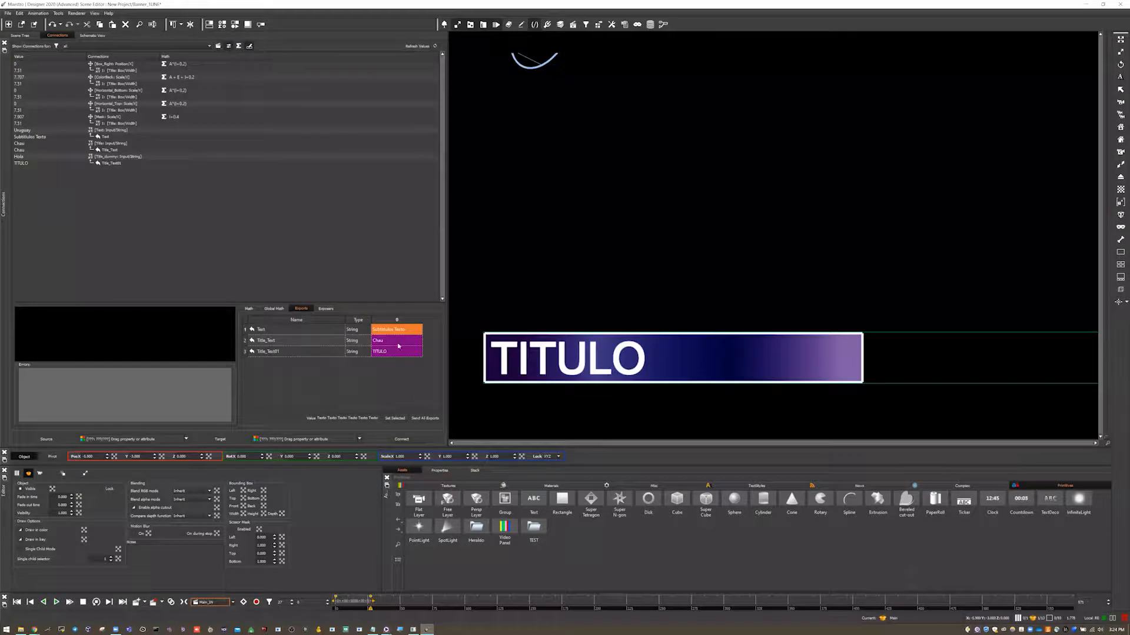
pyautogui.click(261, 330)
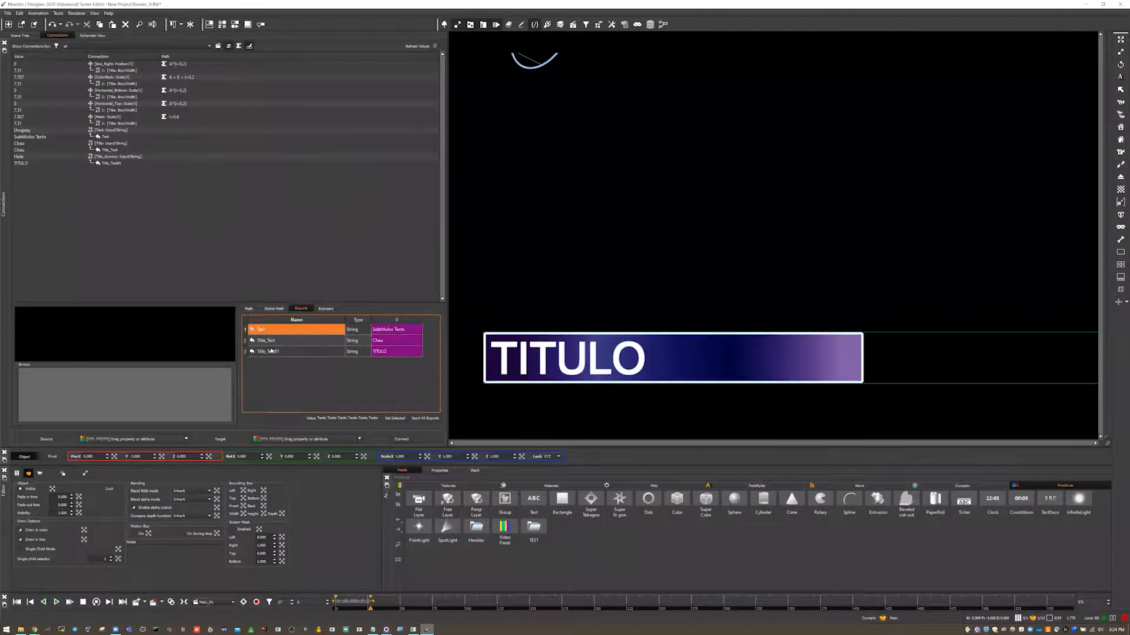
pyautogui.click(272, 351)
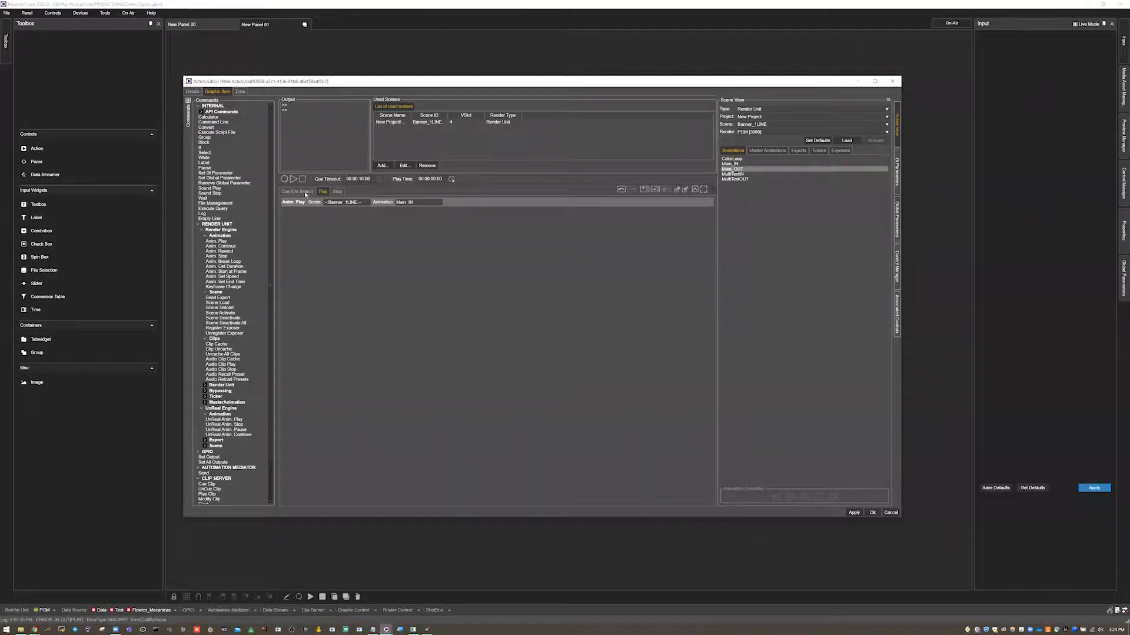
# Add Send Export commands for the Text and Title_Text01 exports to the action's Cue (On Select).
pyautogui.click(305, 191)
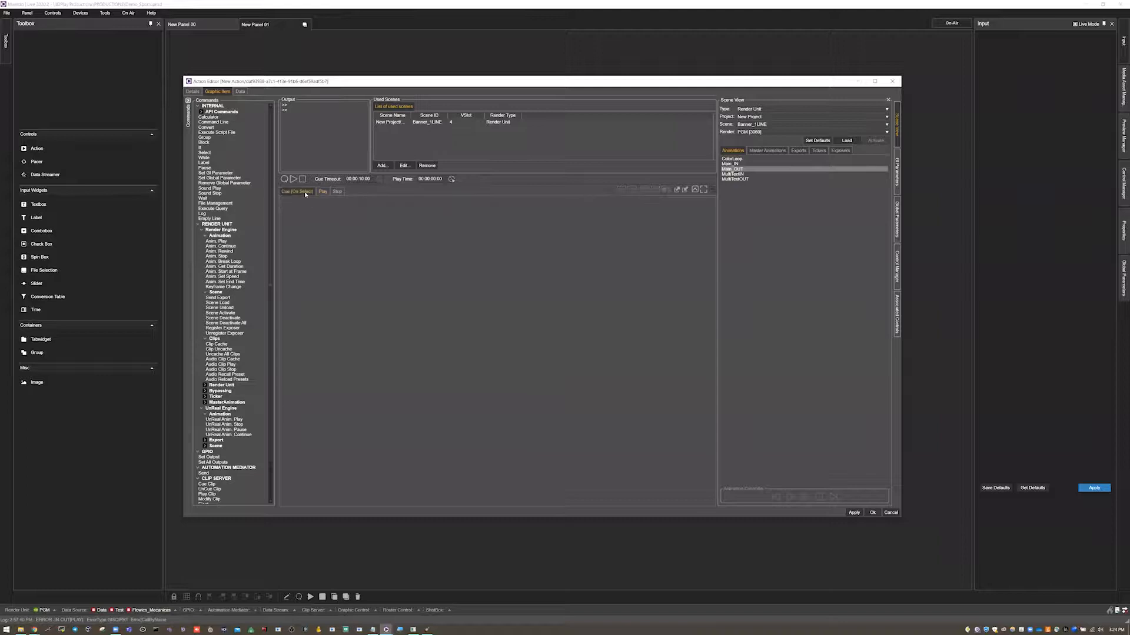
pyautogui.click(796, 152)
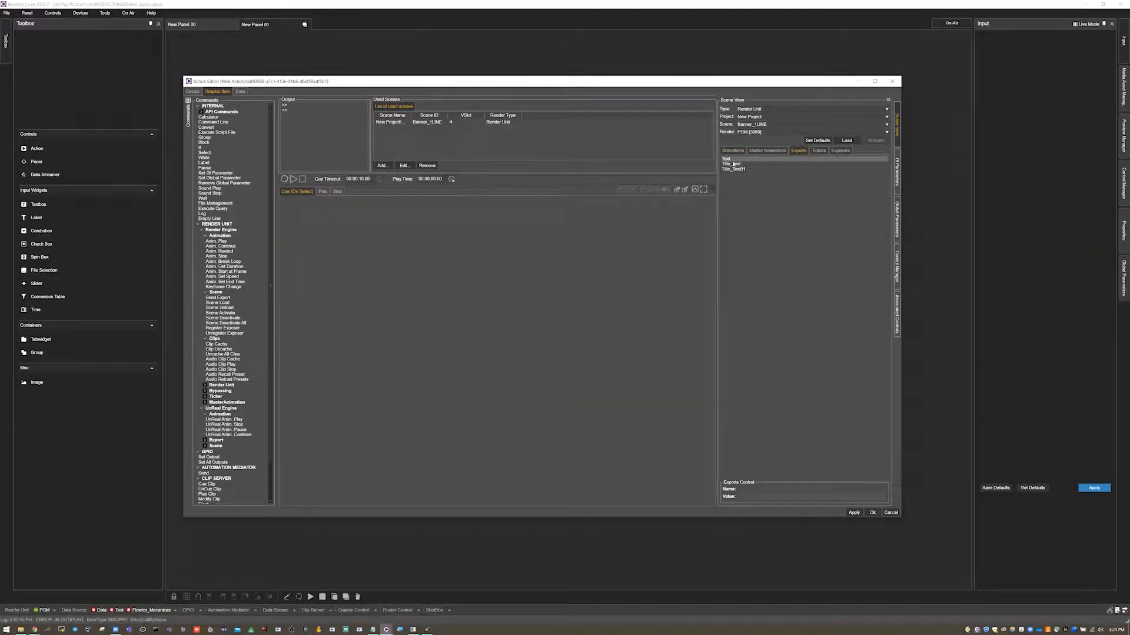
pyautogui.moveTo(731, 160); pyautogui.dragTo(600, 234)
pyautogui.moveTo(739, 171); pyautogui.dragTo(427, 257)
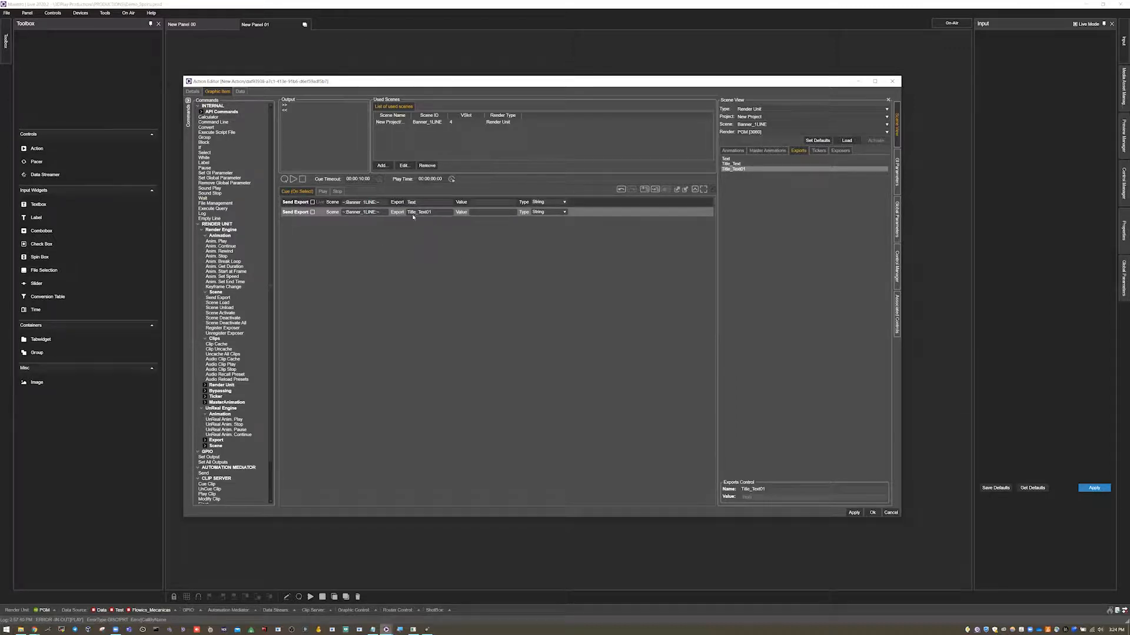
# Move the Title_Text01 export command above Text and set its value to AVID GFX.
pyautogui.click(491, 201)
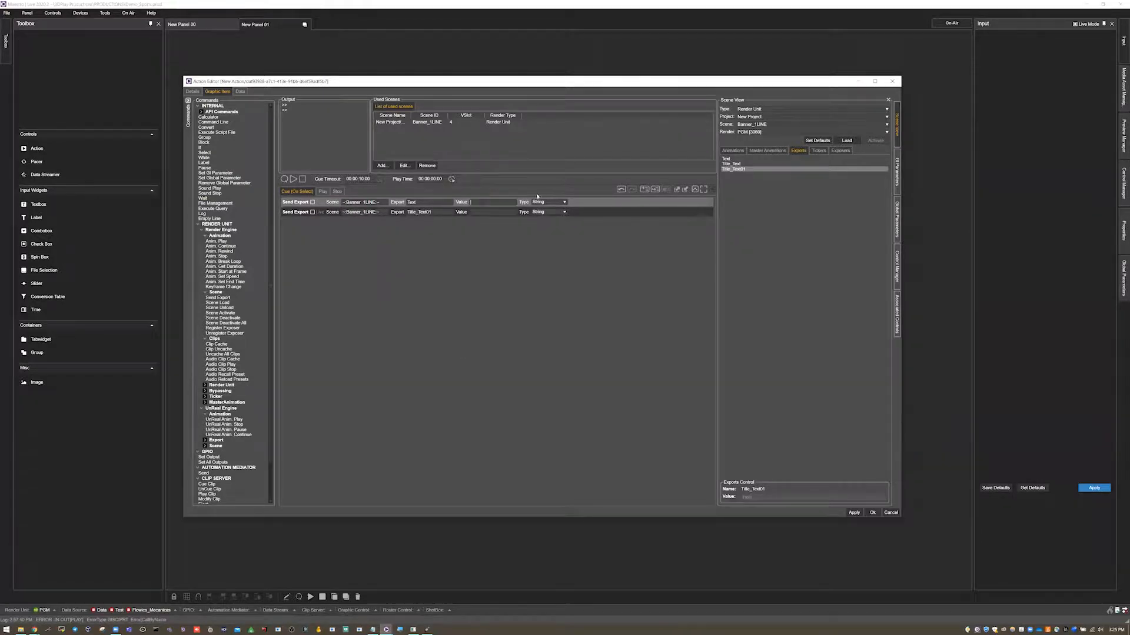
pyautogui.moveTo(291, 213); pyautogui.dragTo(295, 200)
# Set the Text export's value to Soluciones Graficas de Avid.
pyautogui.click(495, 216)
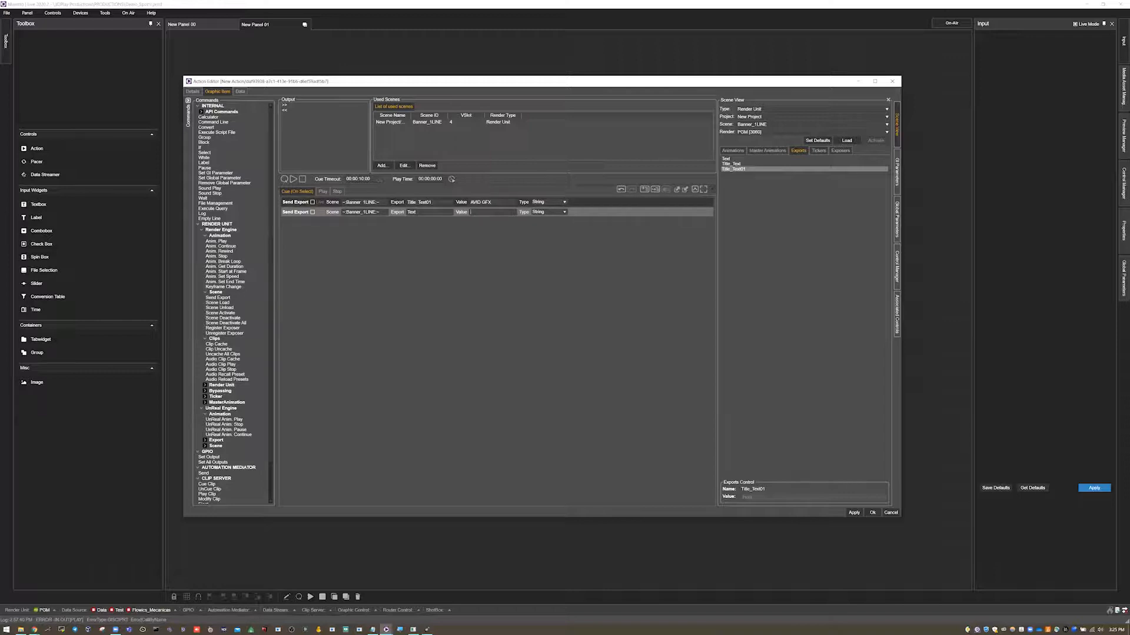
pyautogui.write('Soluciones ')
pyautogui.write('Graficas de Avid')
# Check the action's Play and Stop cues and confirm the action editor.
pyautogui.click(322, 192)
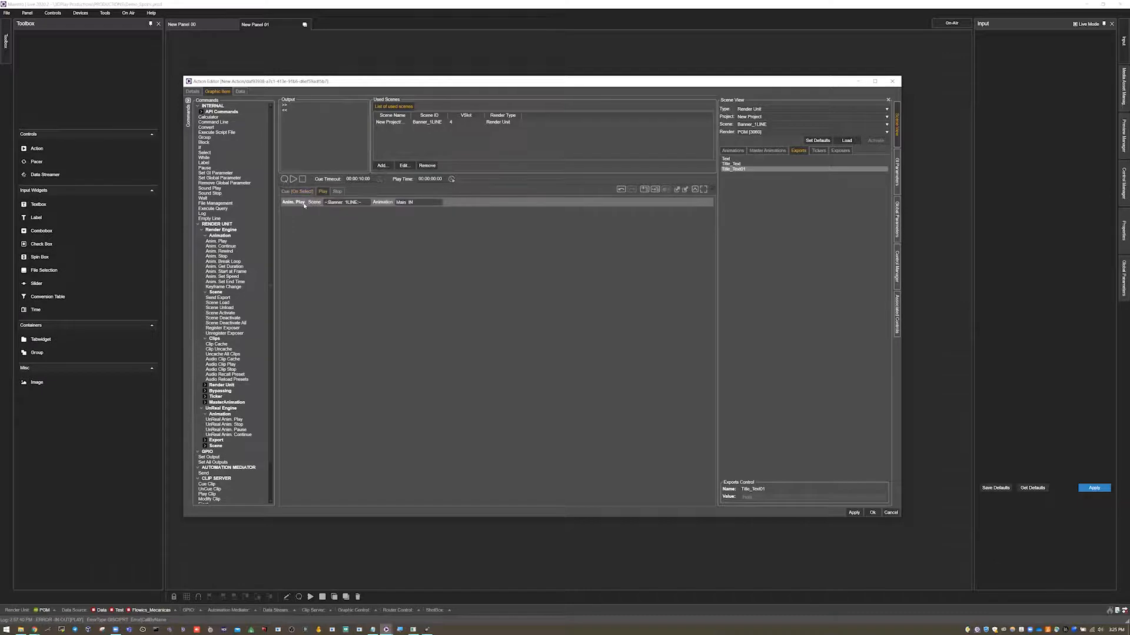
pyautogui.click(337, 193)
pyautogui.click(872, 512)
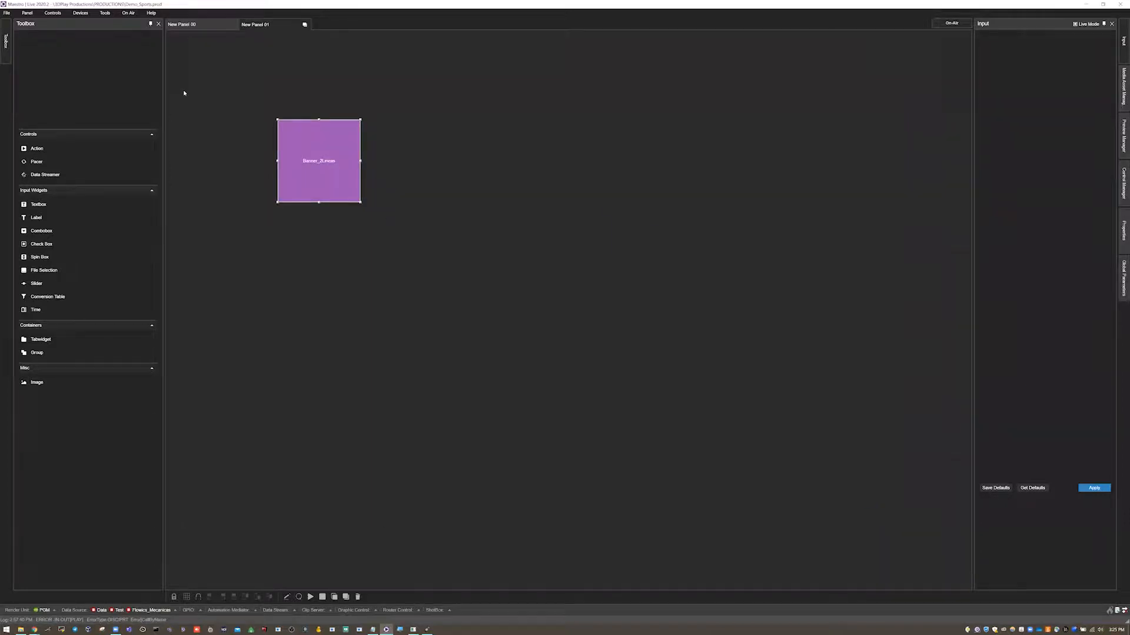
# Switch the panel to on-air mode and close the loading status dialog.
pyautogui.click(81, 12)
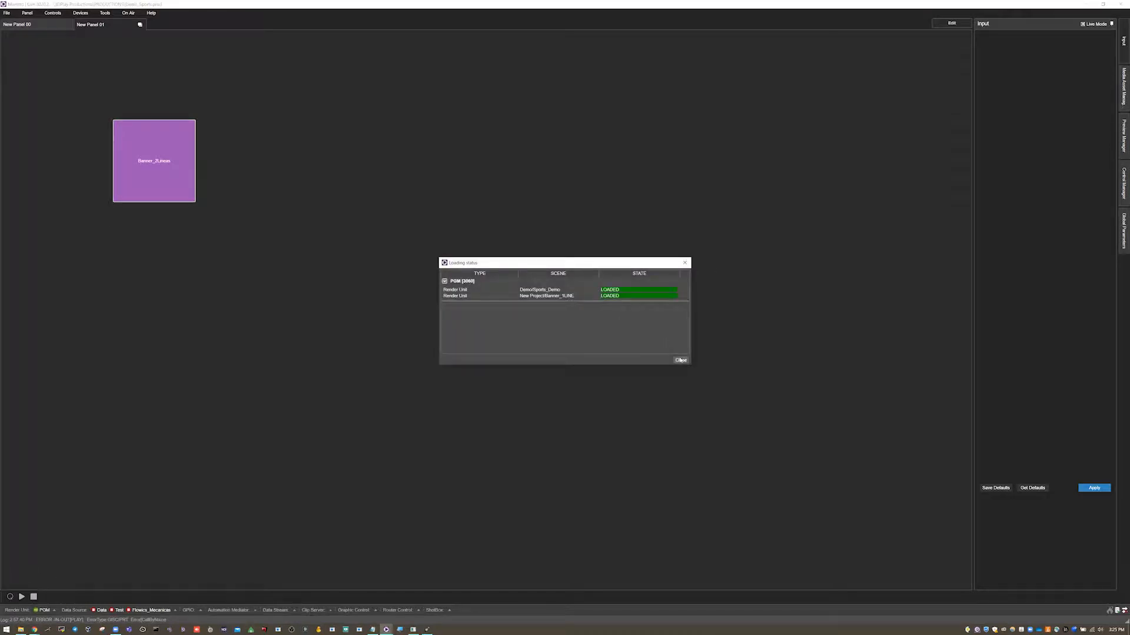
pyautogui.click(680, 360)
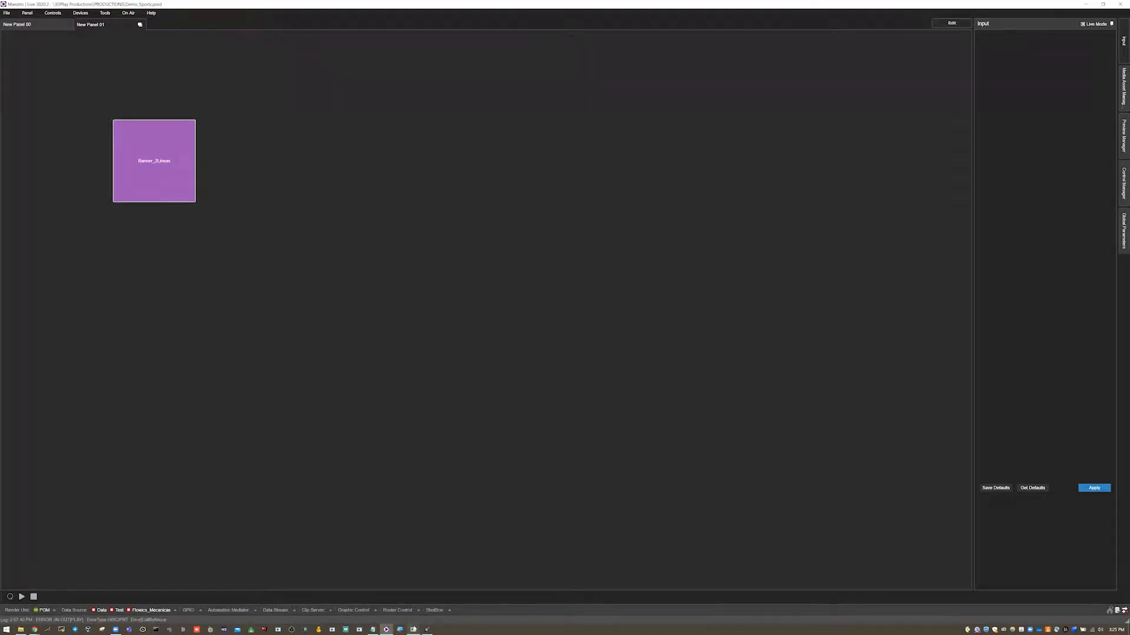
# Open the render output preview window and move it beside the panel.
pyautogui.click(414, 629)
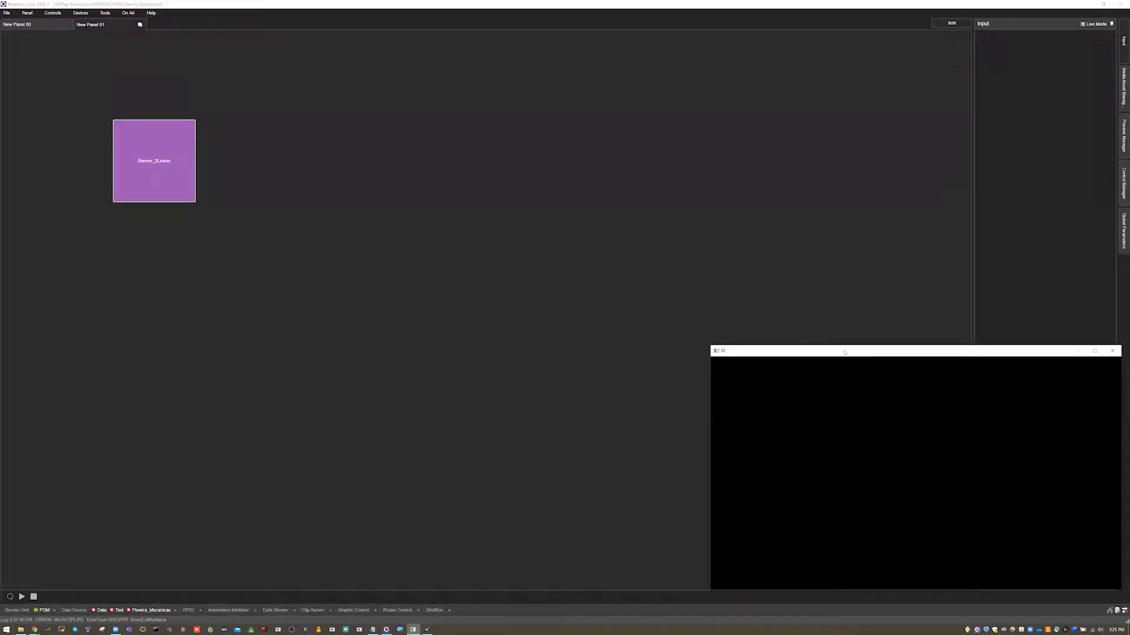
pyautogui.moveTo(844, 352); pyautogui.dragTo(674, 324)
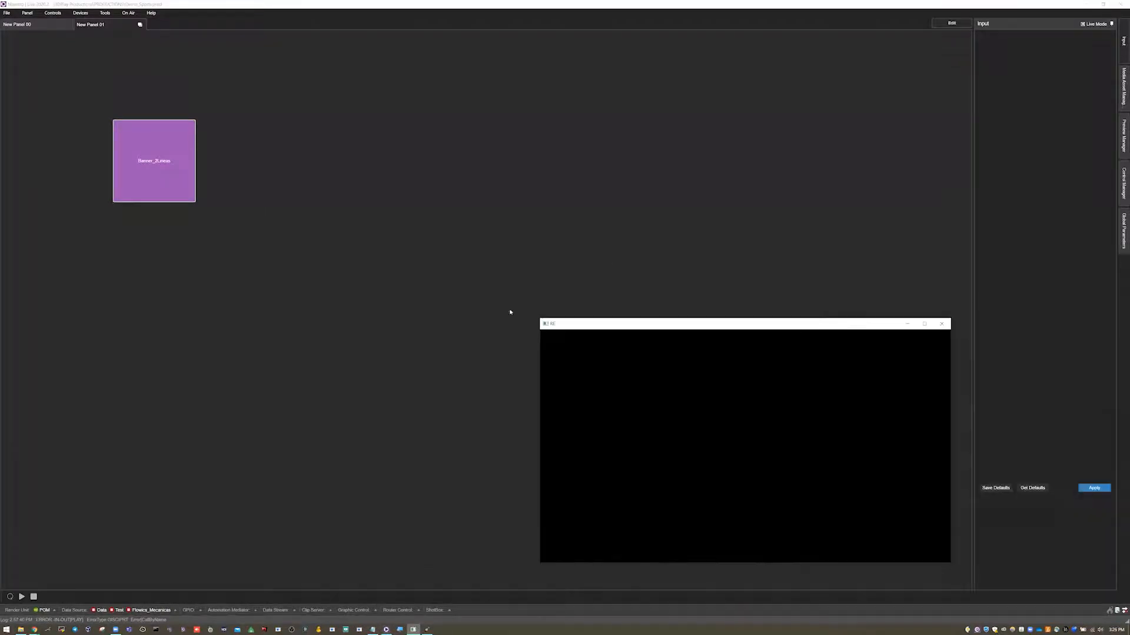
# Test the Banner_2Lineas button by cueing, playing and stopping it from its context menu.
pyautogui.rightClick(143, 151)
pyautogui.click(159, 199)
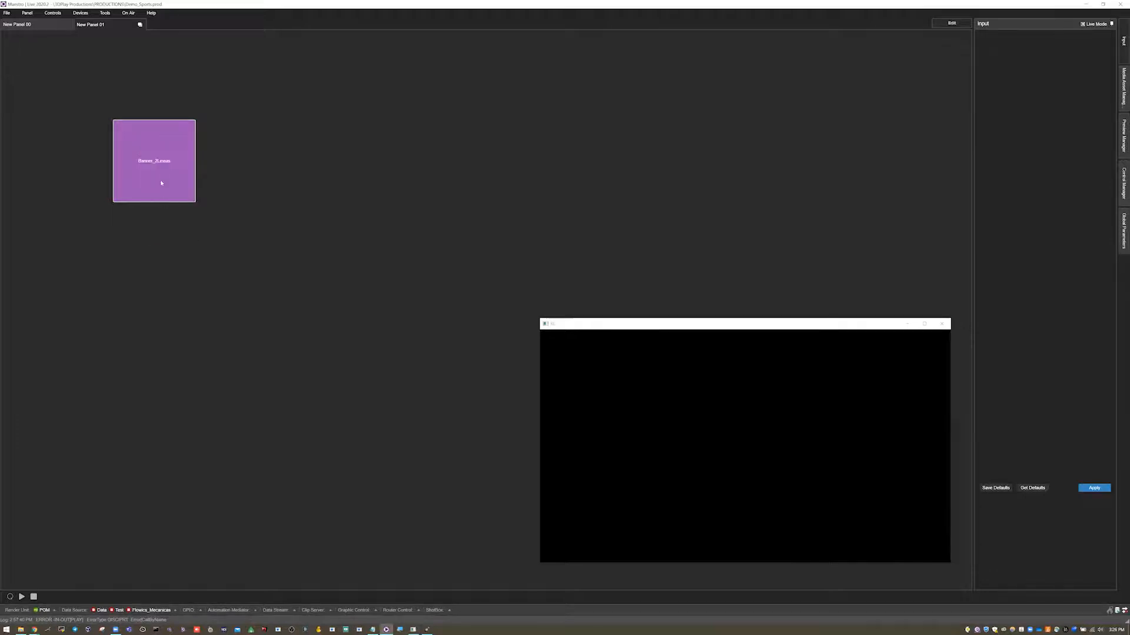
pyautogui.rightClick(164, 162)
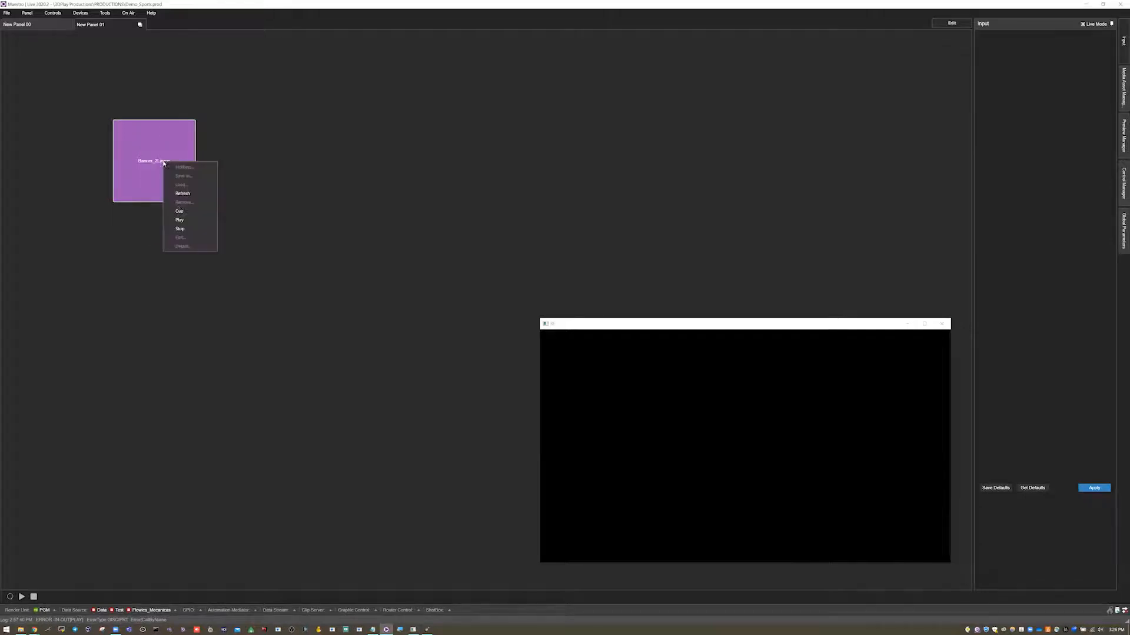
pyautogui.click(180, 219)
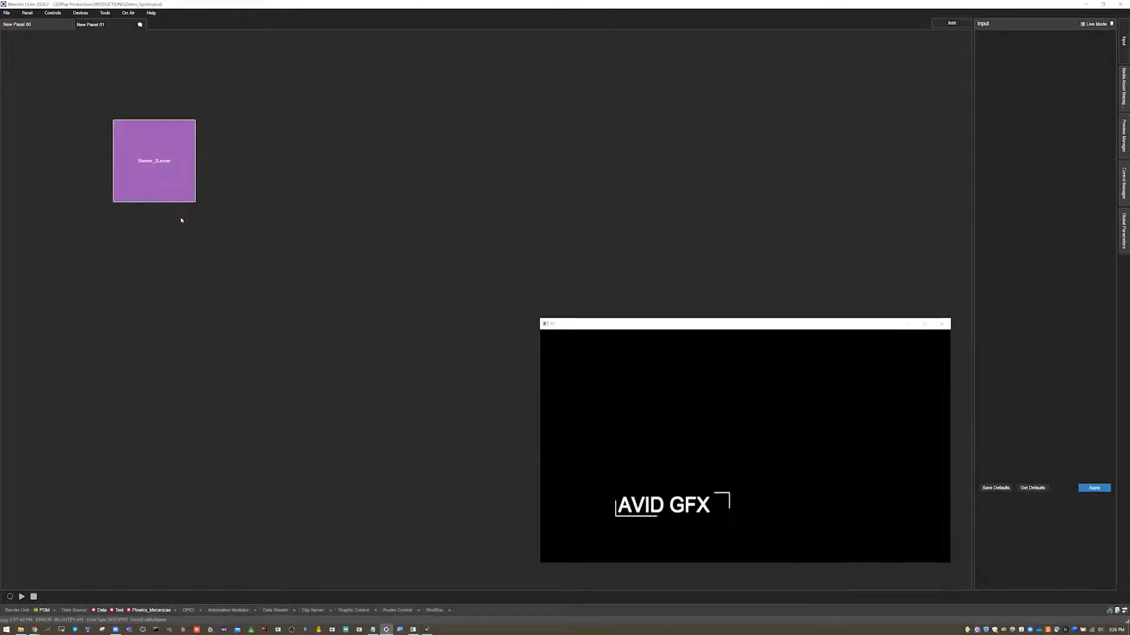
pyautogui.rightClick(168, 152)
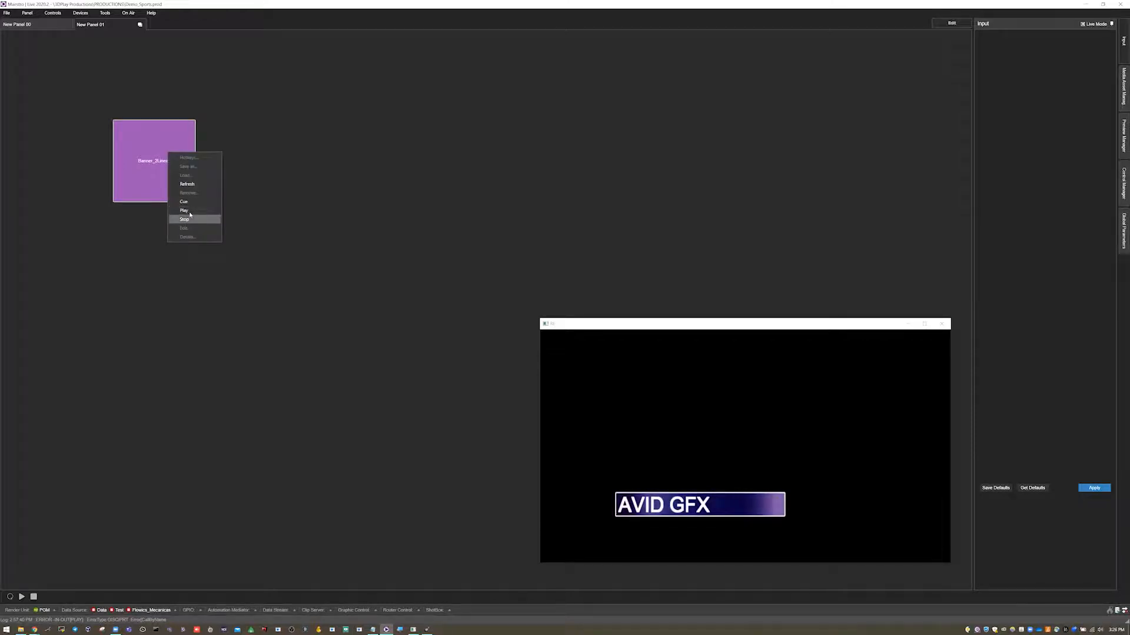
pyautogui.click(188, 219)
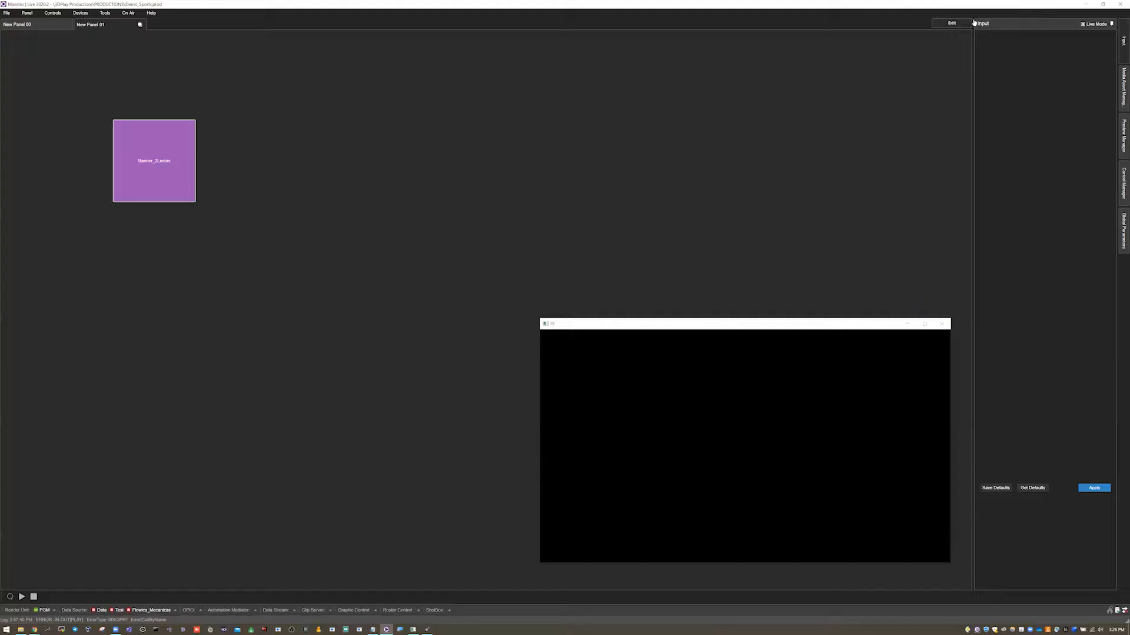
# Return the panel to edit mode and open the button's action editor.
pyautogui.click(964, 23)
pyautogui.rightClick(319, 160)
pyautogui.click(336, 235)
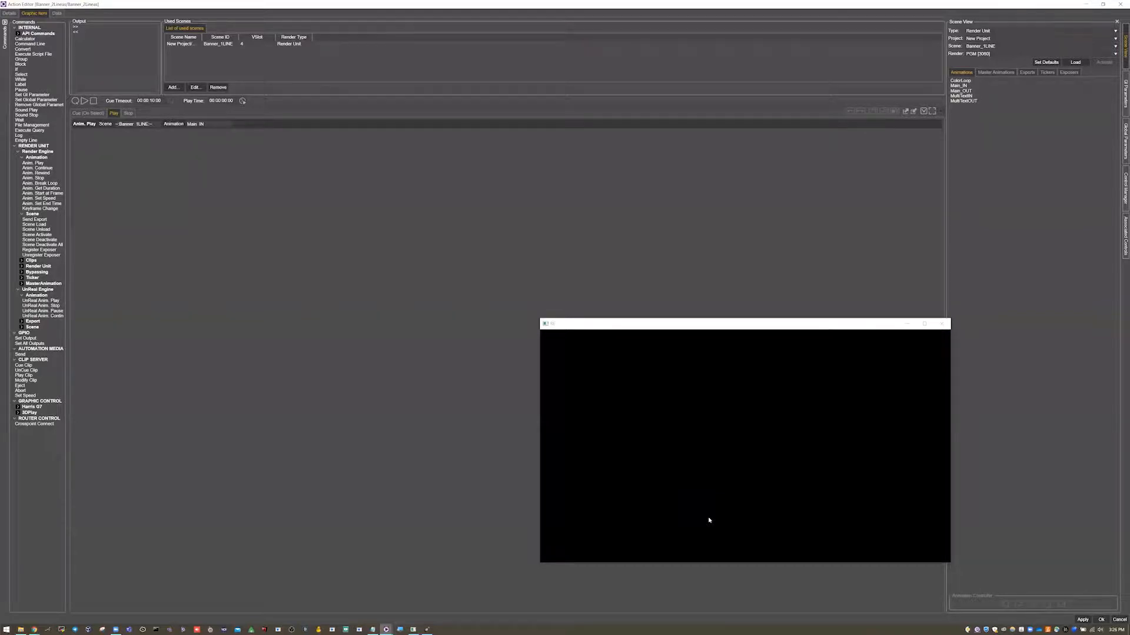
# Review the Send Export commands in the action's Cue (On Select) list.
pyautogui.click(81, 113)
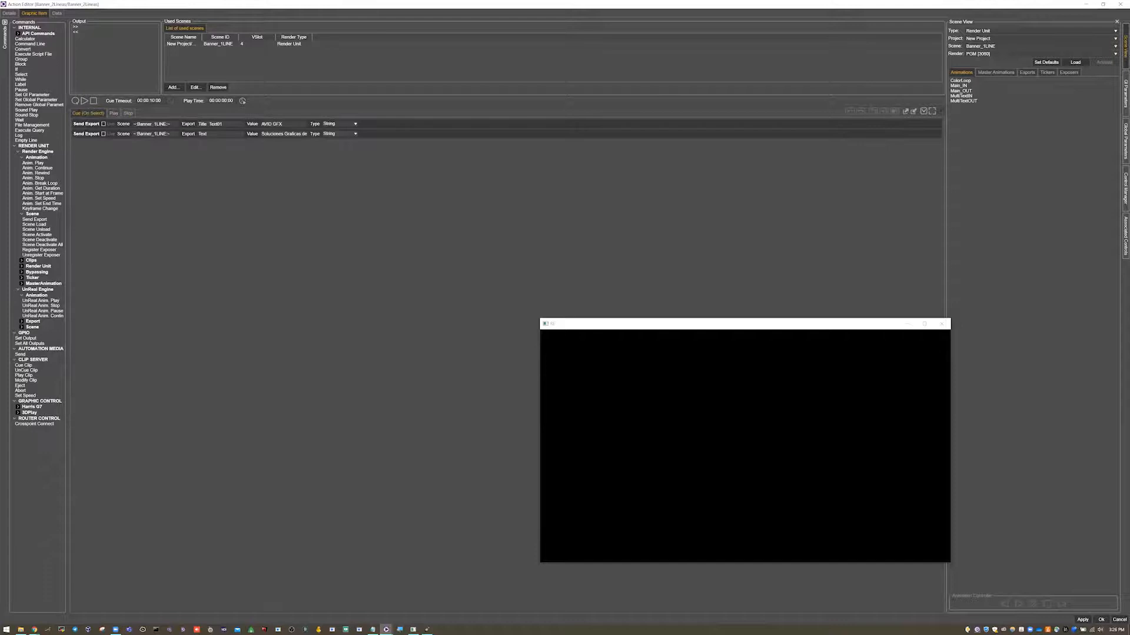
pyautogui.click(267, 124)
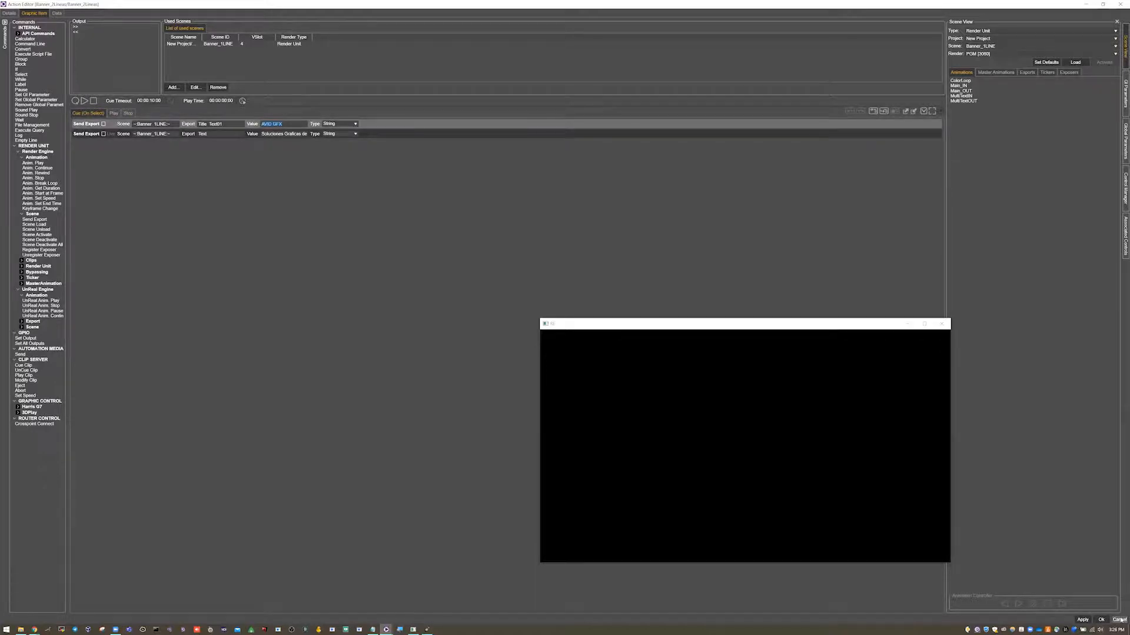
pyautogui.rightClick(310, 152)
pyautogui.click(330, 228)
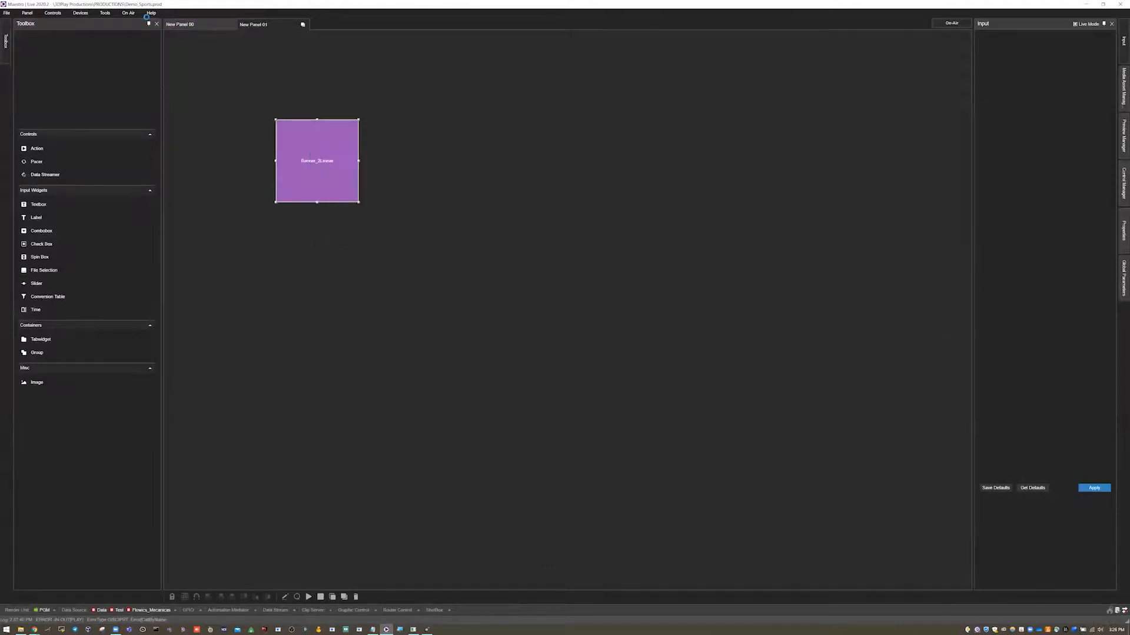
pyautogui.click(48, 13)
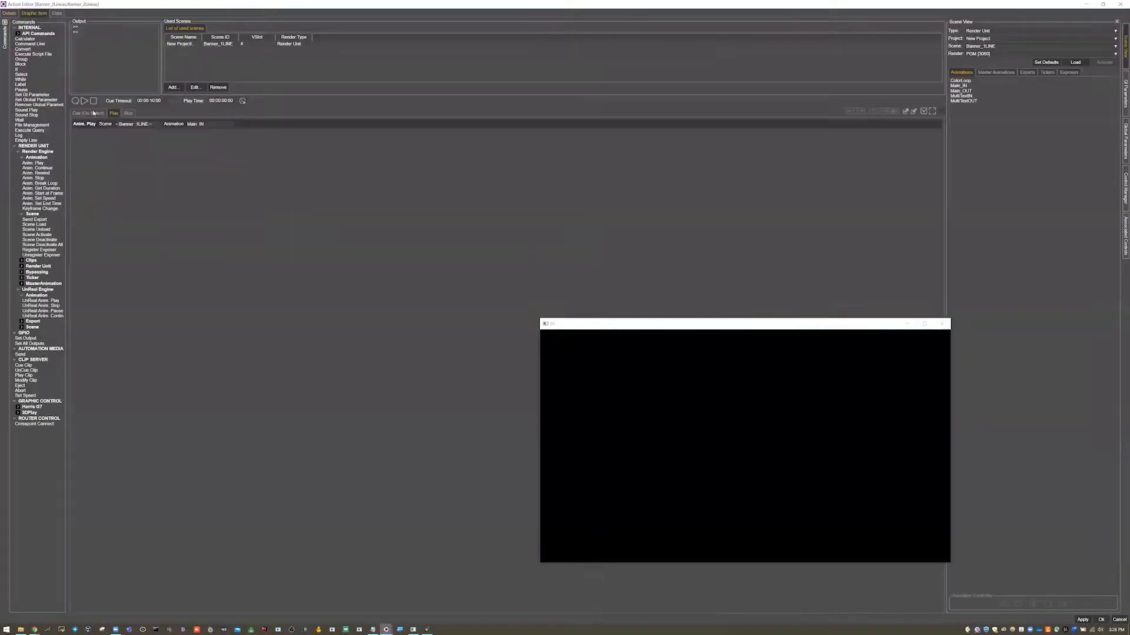
pyautogui.click(94, 113)
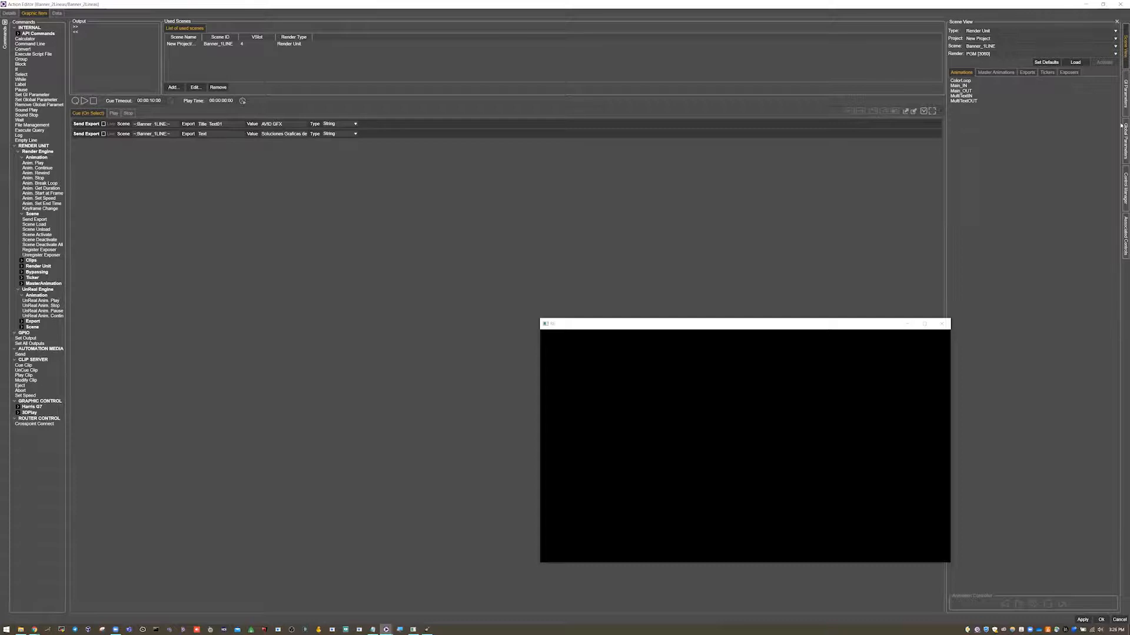
# Add a new GI parameter to the action and name it Title01.
pyautogui.click(1123, 98)
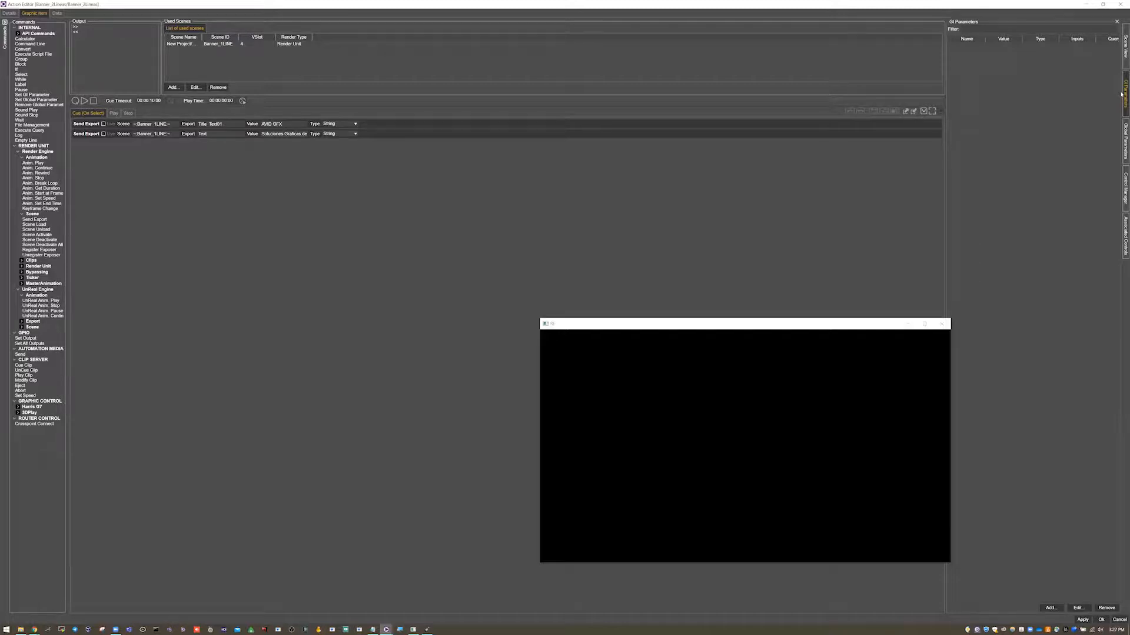
pyautogui.click(1050, 609)
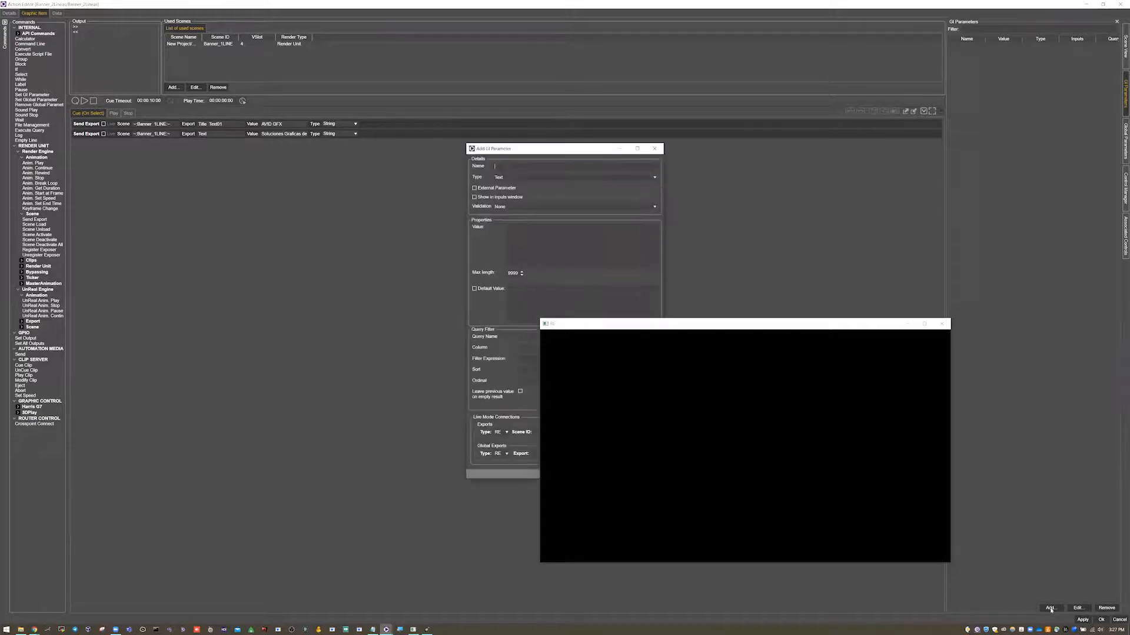
pyautogui.moveTo(748, 327); pyautogui.dragTo(932, 365)
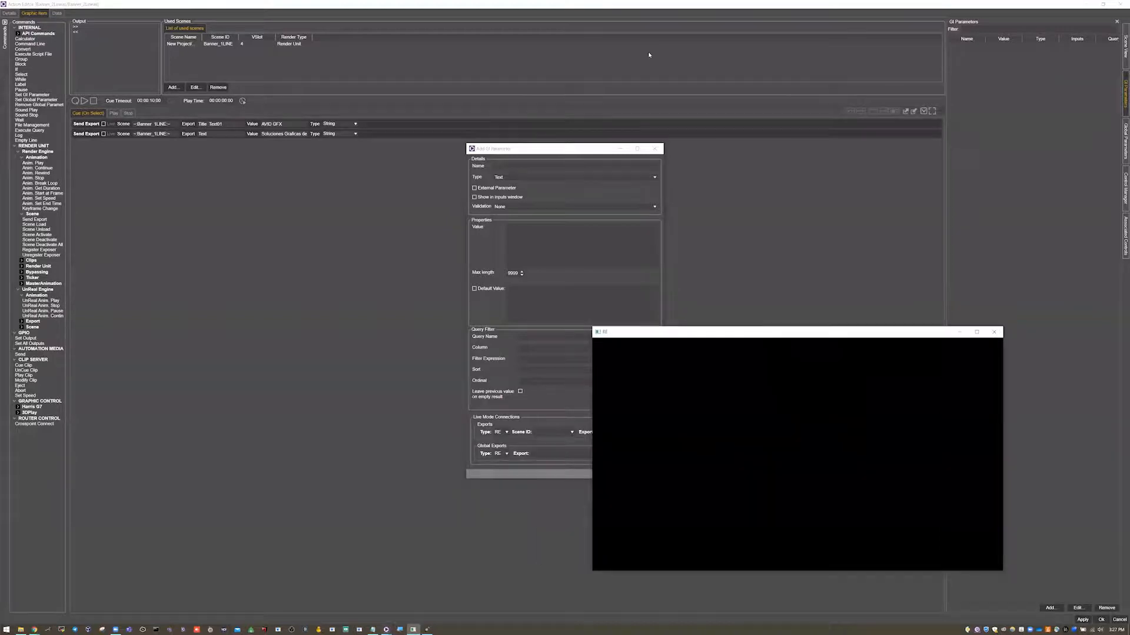
pyautogui.click(506, 167)
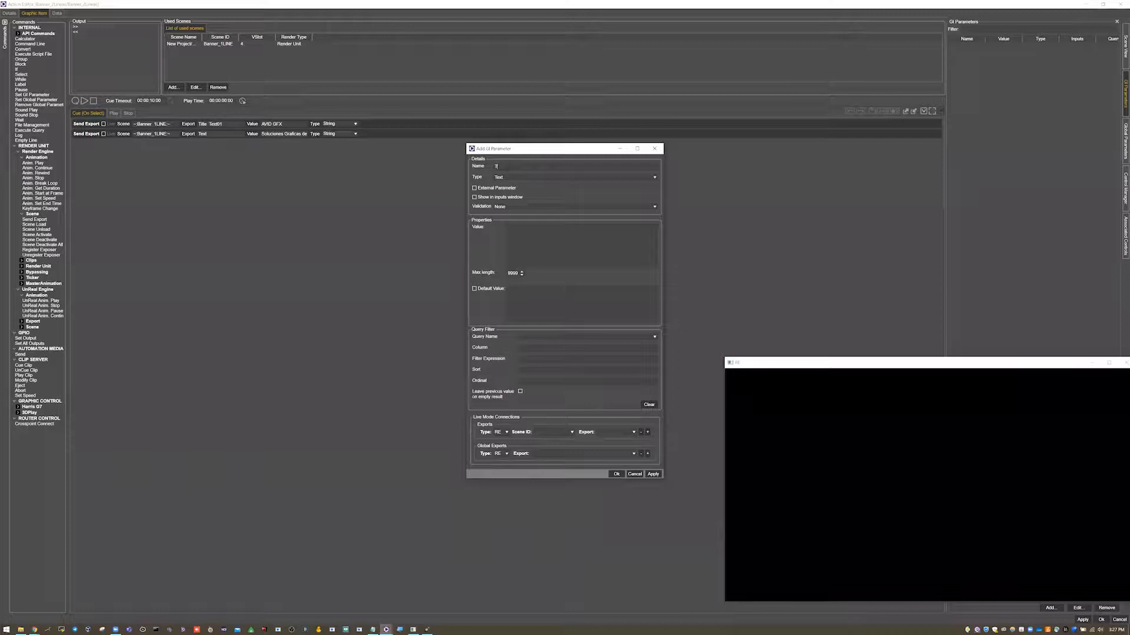
# Set the parameter's type to Text with a maximum length of 2000.
pyautogui.click(507, 178)
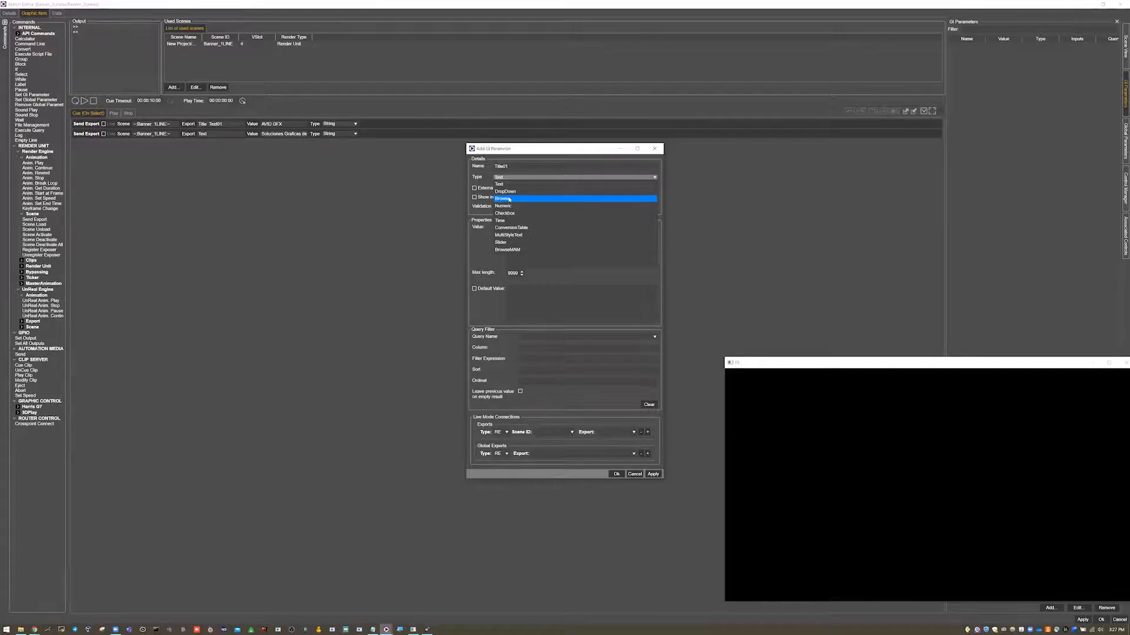
pyautogui.click(514, 186)
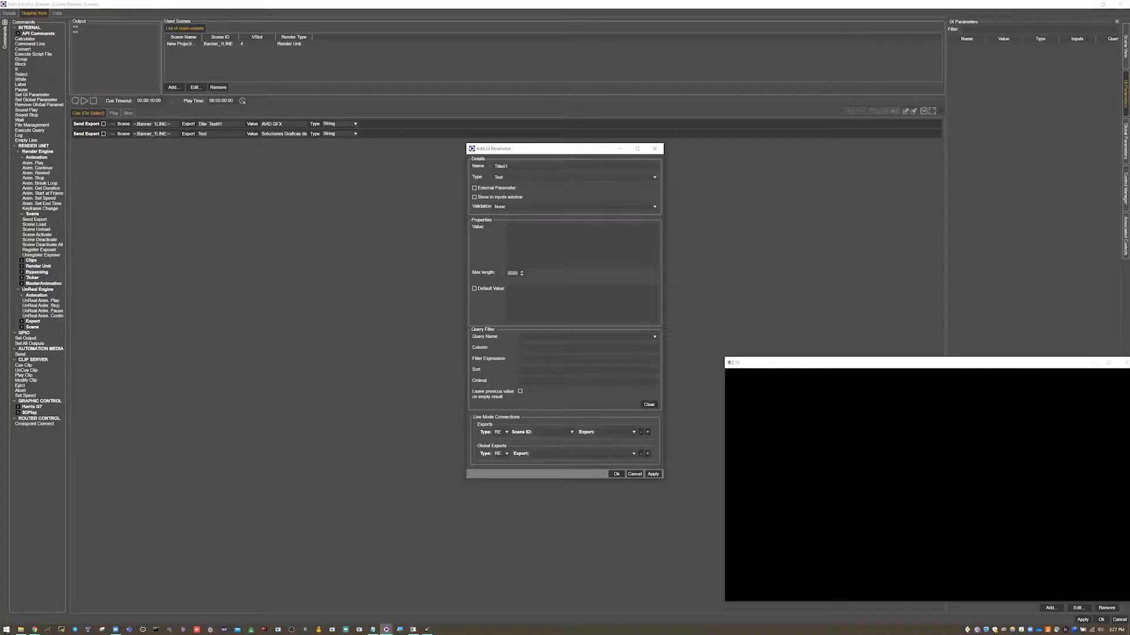
pyautogui.write('20')
# Change the parameter's type to Numeric and then to DropDown.
pyautogui.click(518, 178)
pyautogui.click(523, 206)
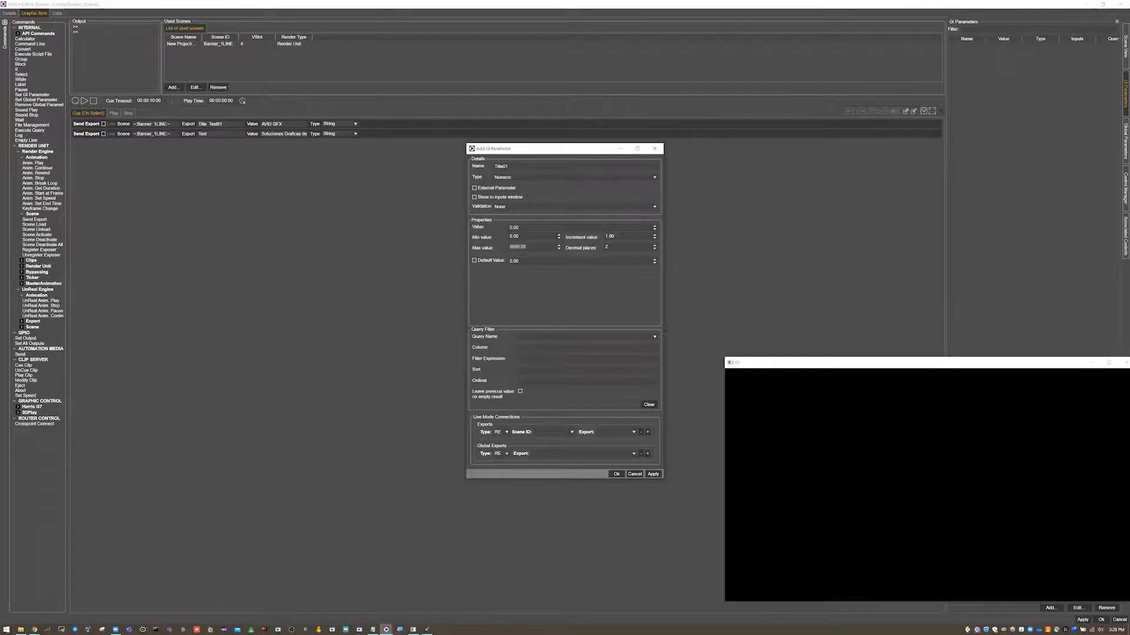
pyautogui.click(535, 178)
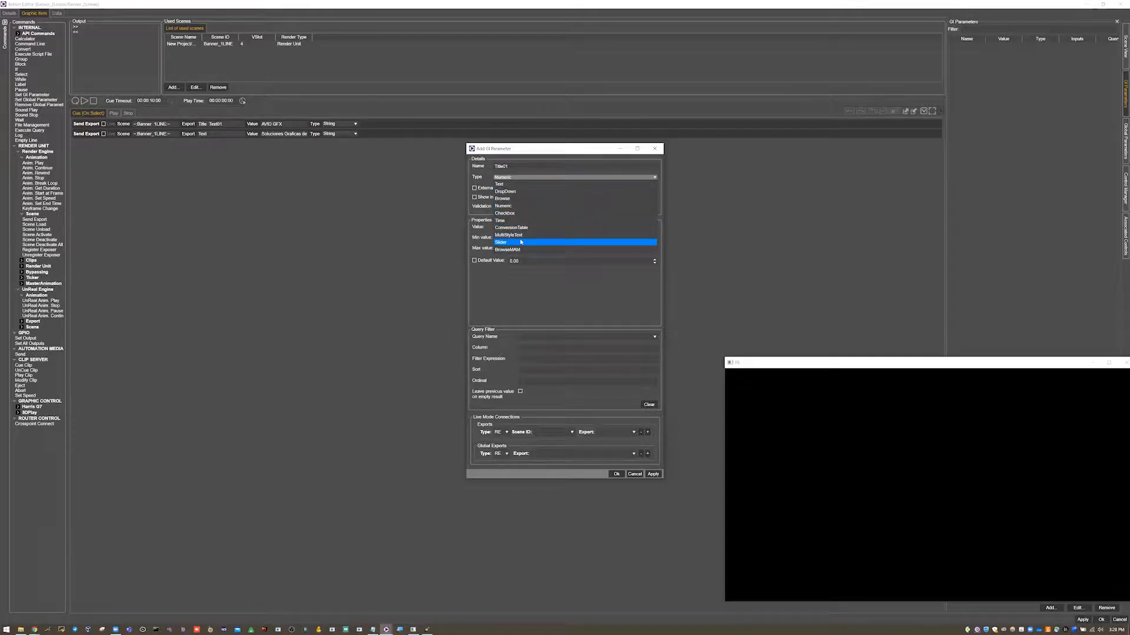
pyautogui.click(527, 192)
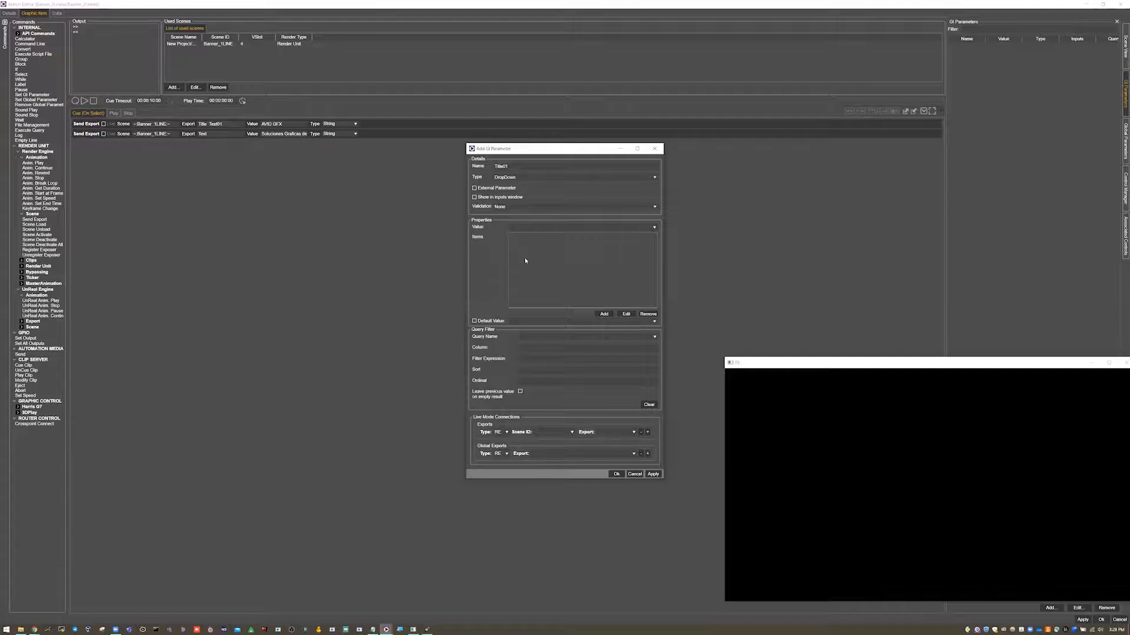
# Set the Title01 parameter's type to Text with a maximum length of 30, confirm it and save the action.
pyautogui.click(528, 176)
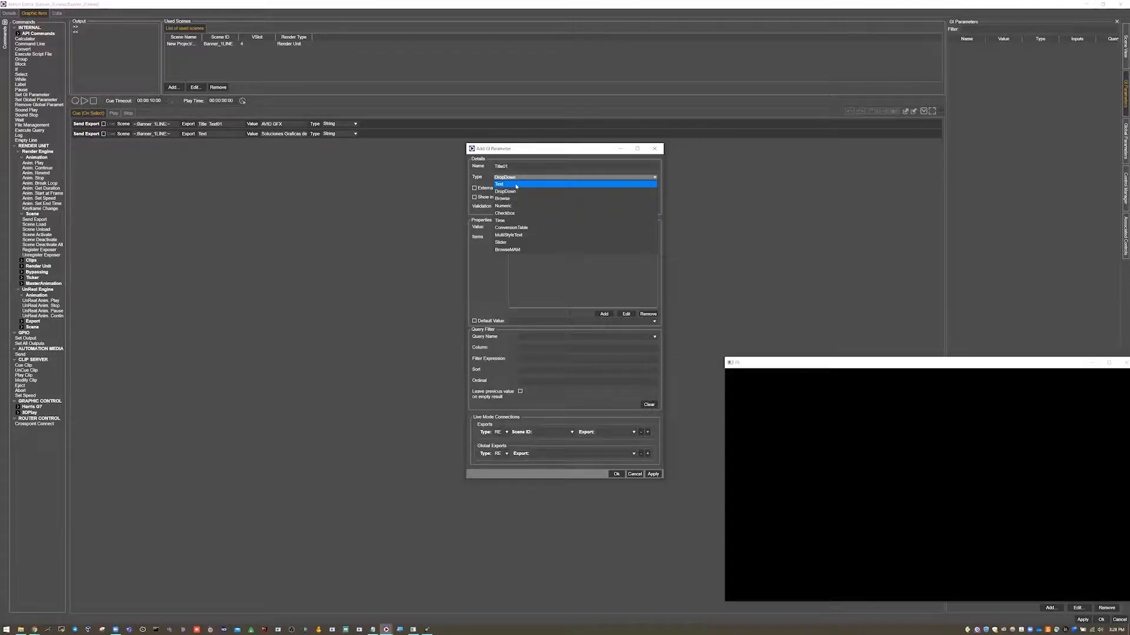
pyautogui.click(516, 185)
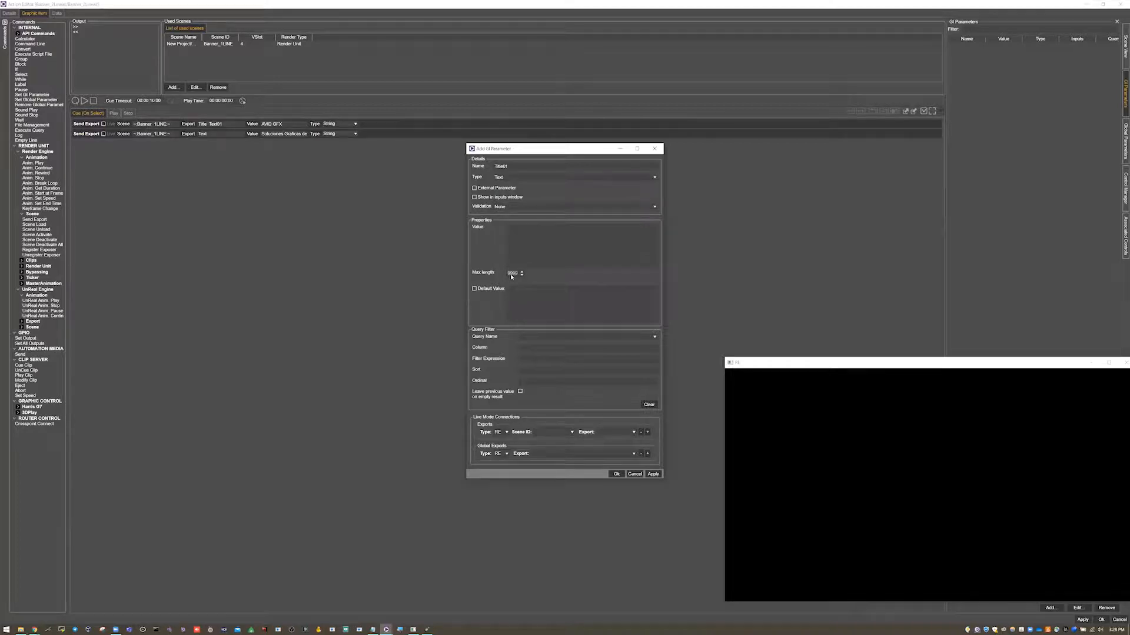
pyautogui.doubleClick(511, 275)
pyautogui.write('30')
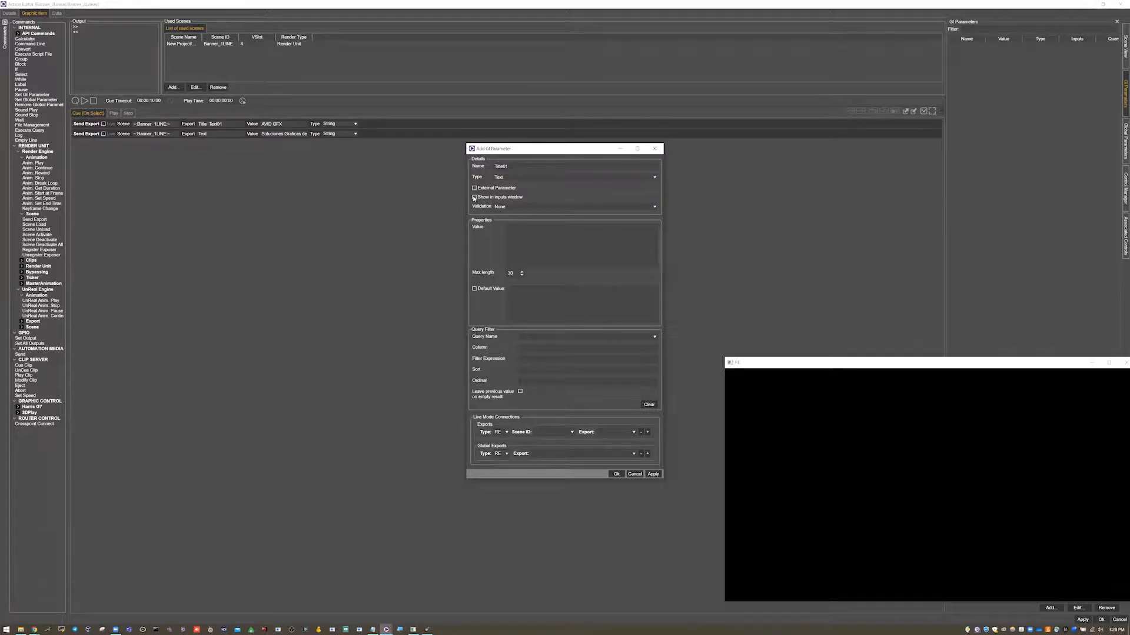
pyautogui.click(616, 474)
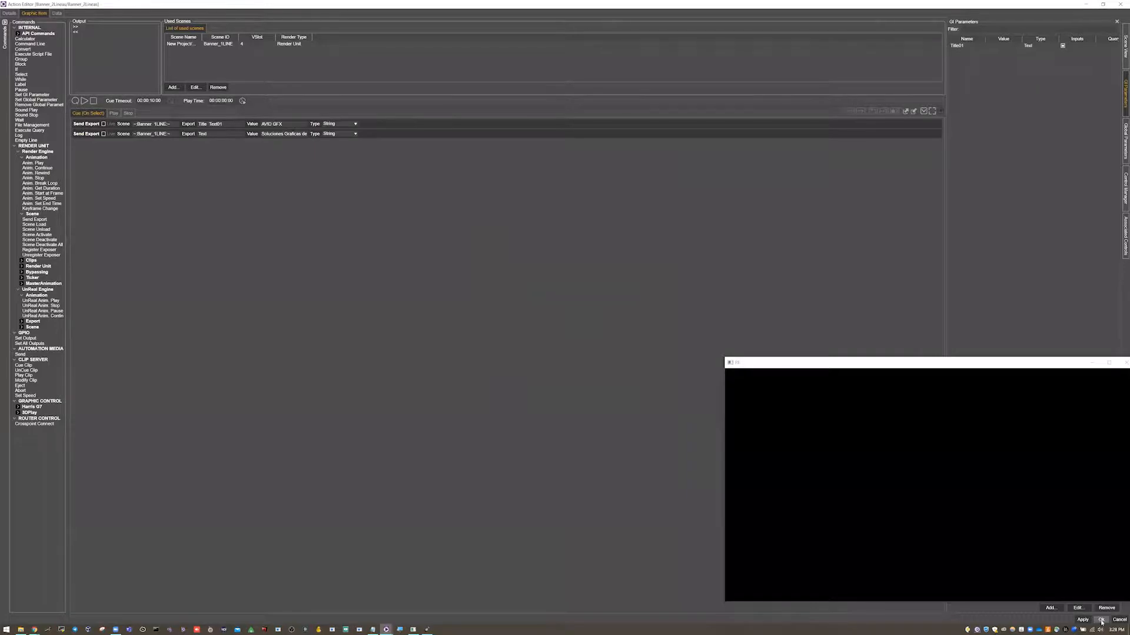
pyautogui.click(1102, 621)
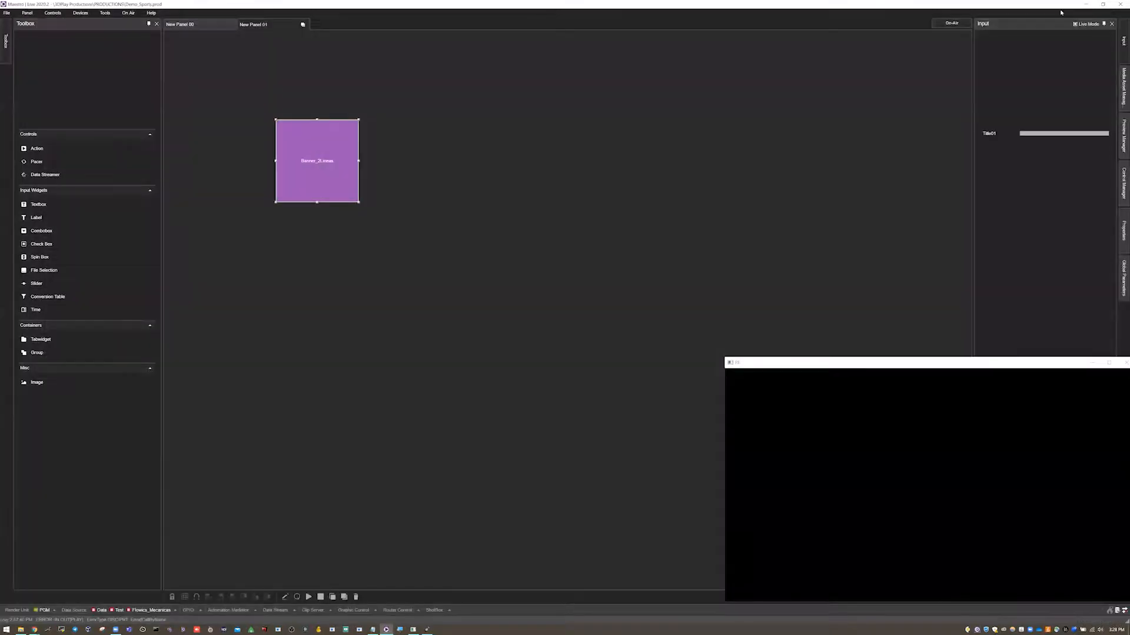
# Widen the panel area, move the output preview window and reposition the action button on the panel.
pyautogui.moveTo(971, 140); pyautogui.dragTo(930, 208)
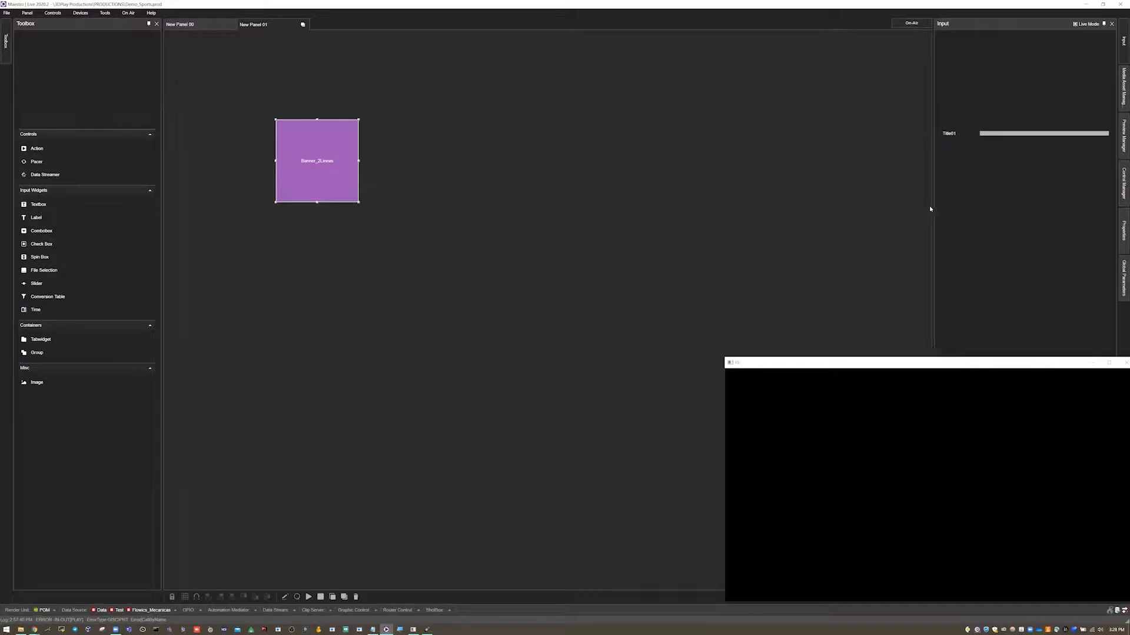
pyautogui.moveTo(876, 361); pyautogui.dragTo(751, 334)
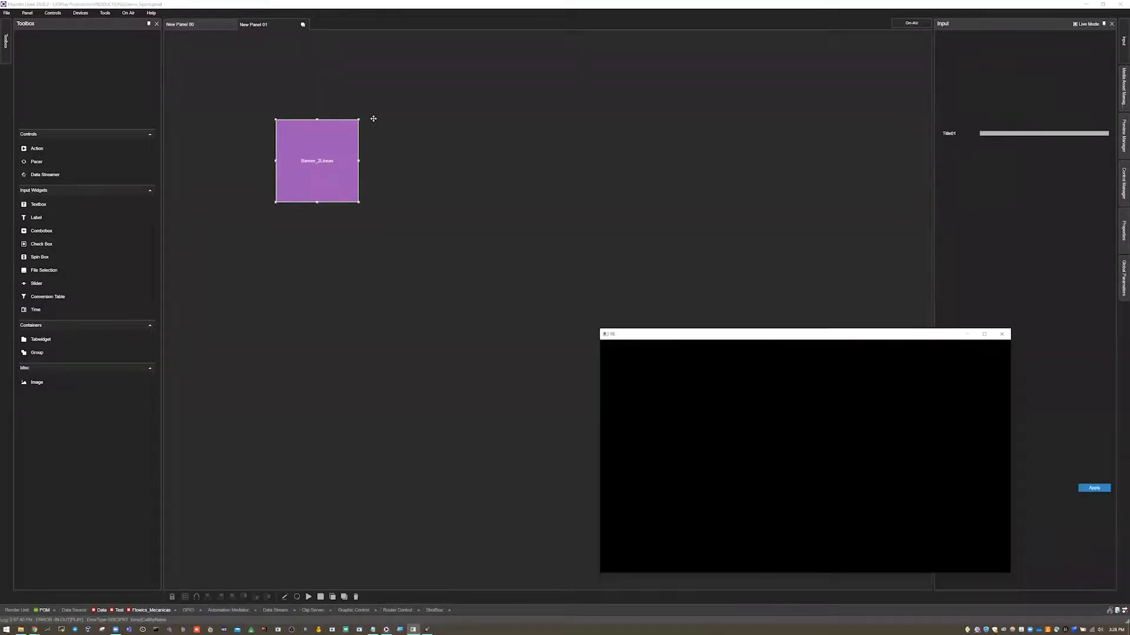
pyautogui.moveTo(318, 148); pyautogui.dragTo(410, 132)
pyautogui.click(434, 133)
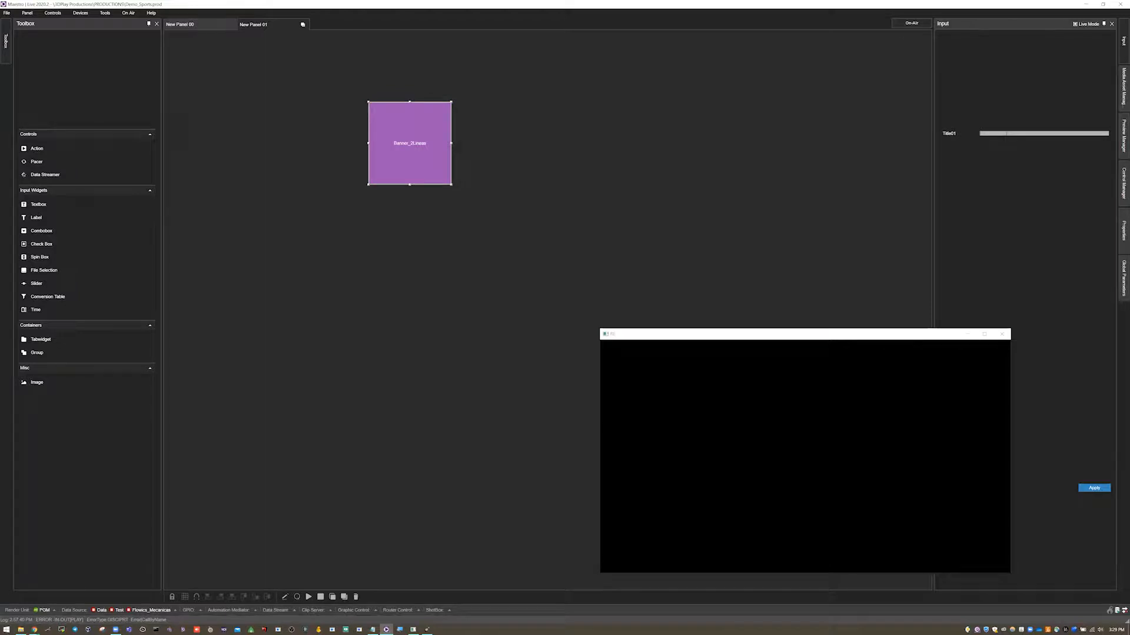
# Edit the action, replacing the first Send Export's value with the Title01 GI parameter, and save it.
pyautogui.rightClick(423, 143)
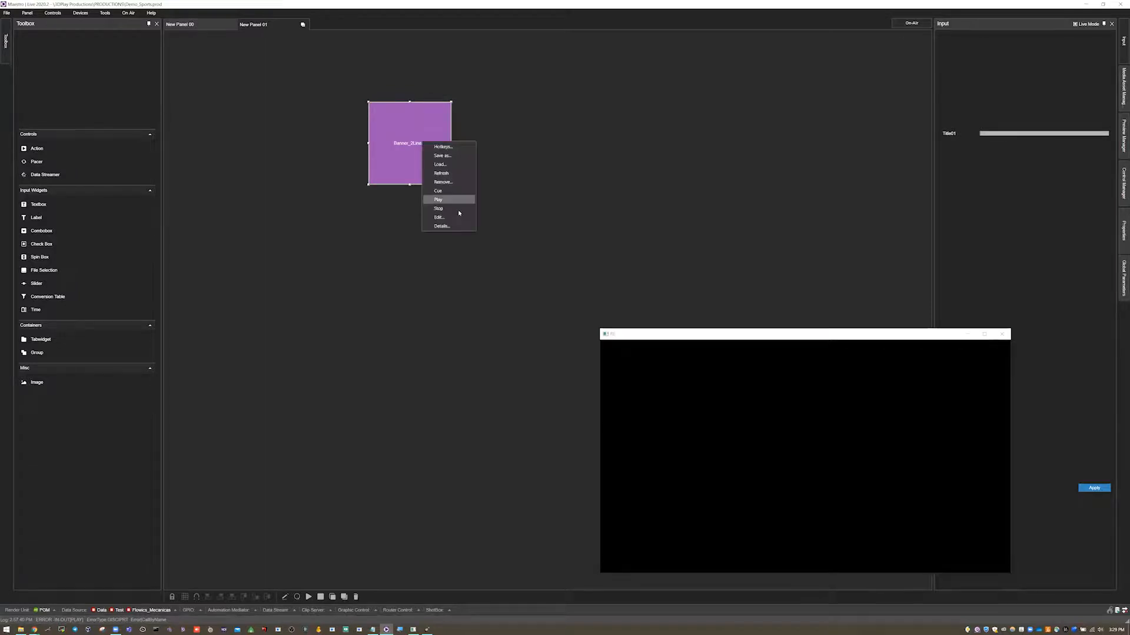
pyautogui.click(457, 216)
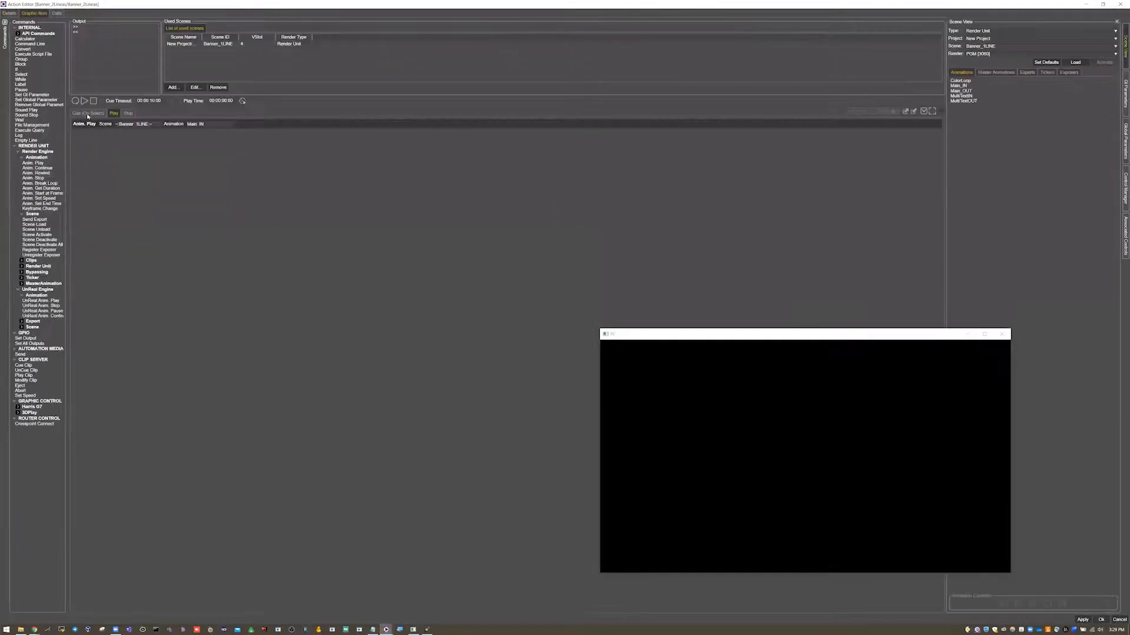
pyautogui.click(88, 113)
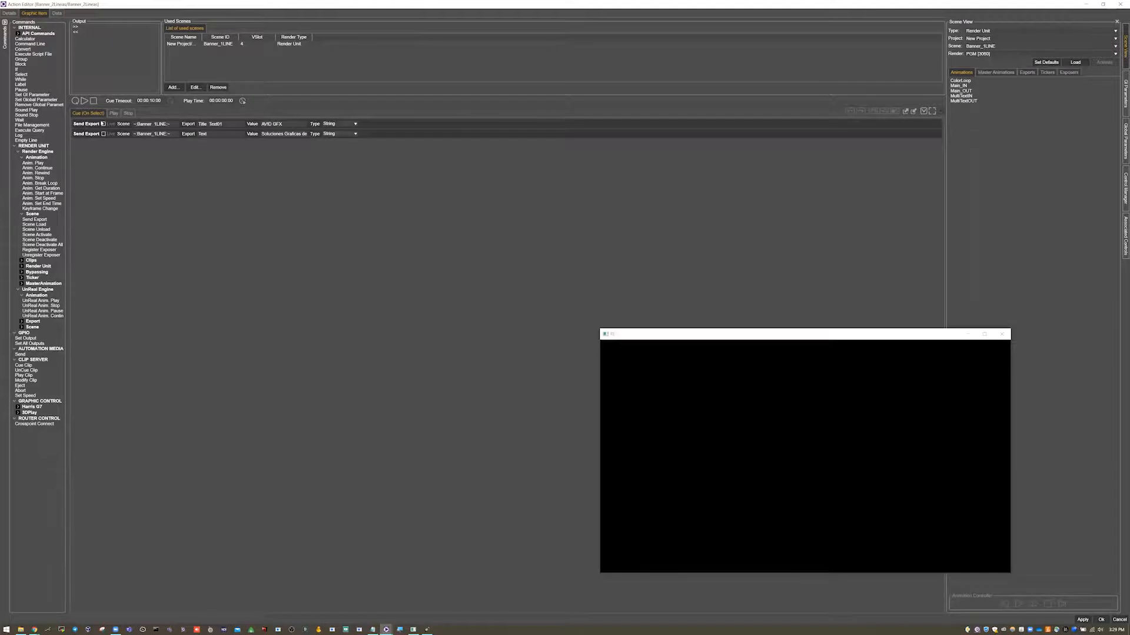
pyautogui.click(84, 125)
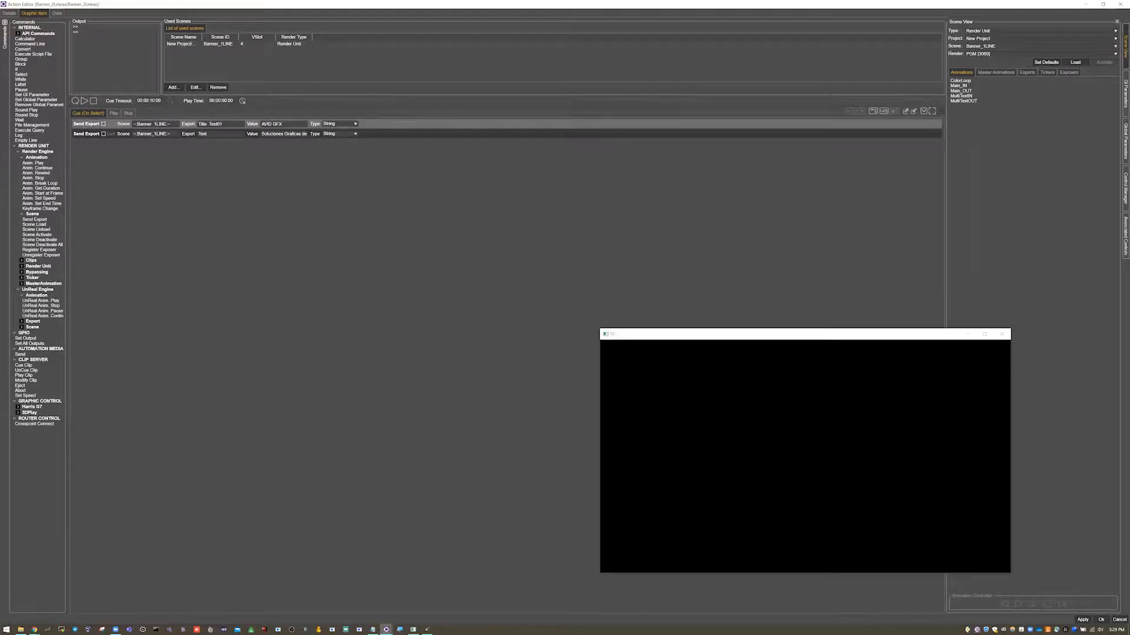
pyautogui.press('BackSpace')
pyautogui.click(1124, 88)
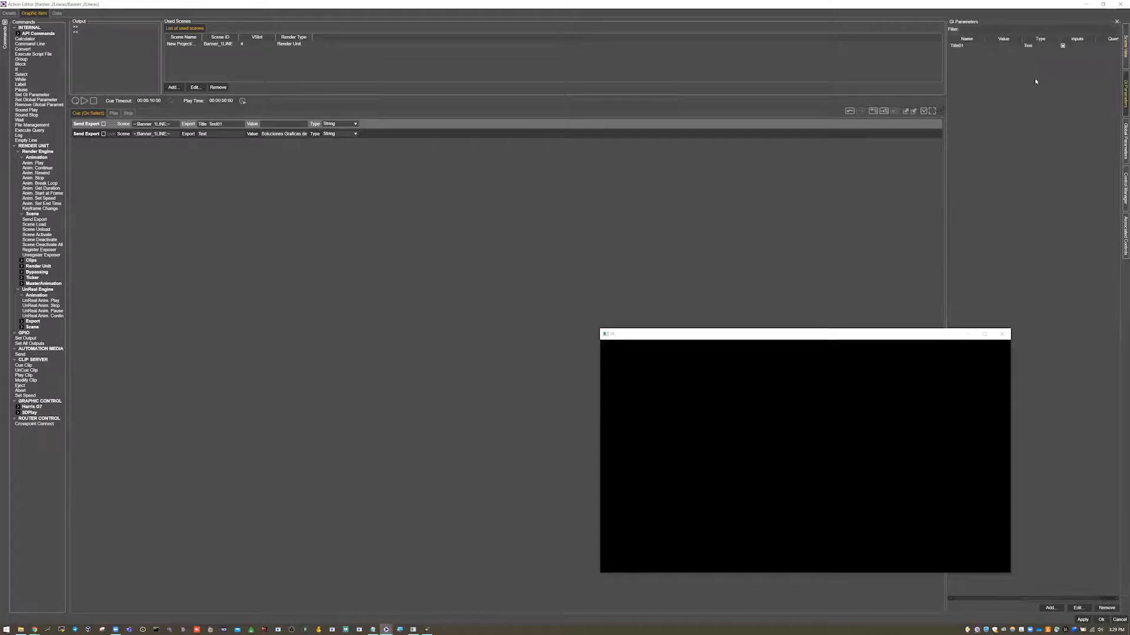
pyautogui.click(960, 50)
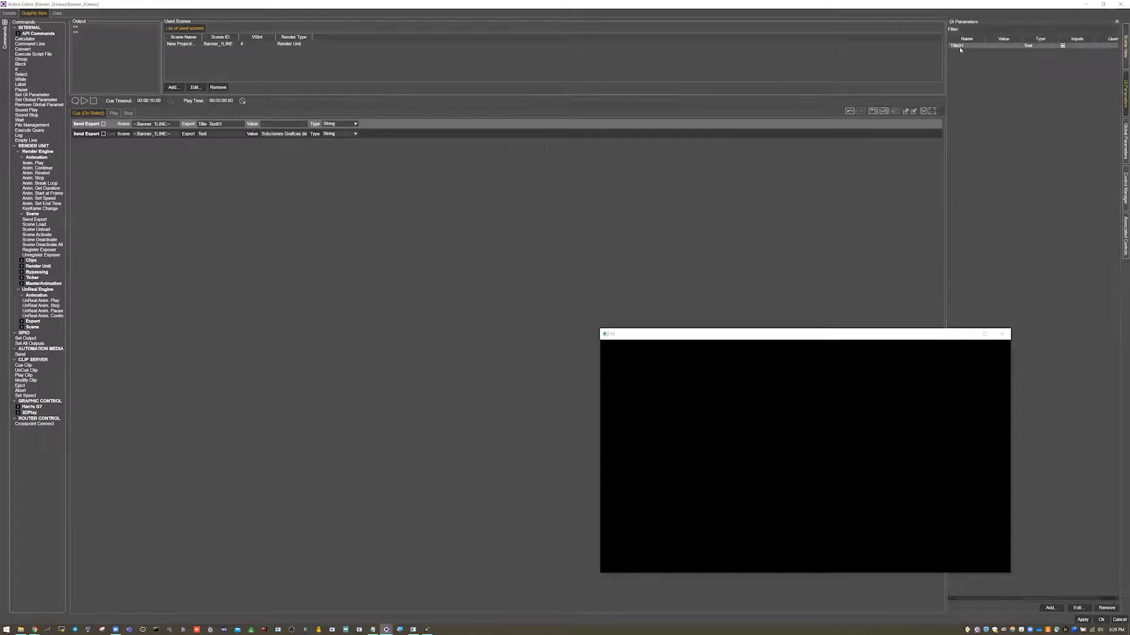
pyautogui.click(1121, 51)
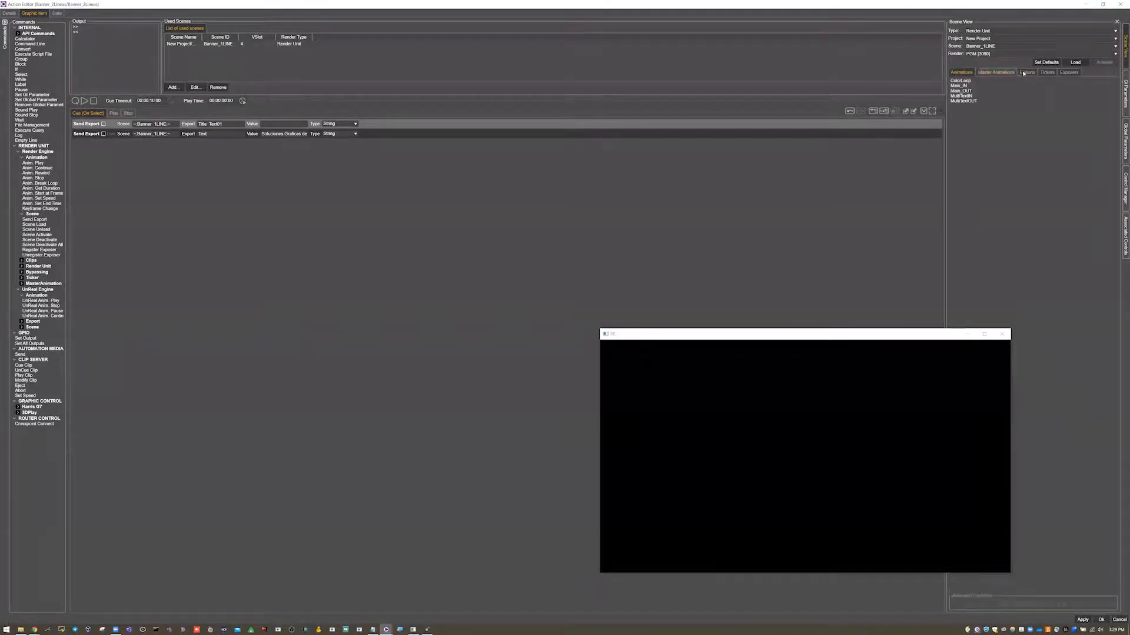
pyautogui.click(1121, 88)
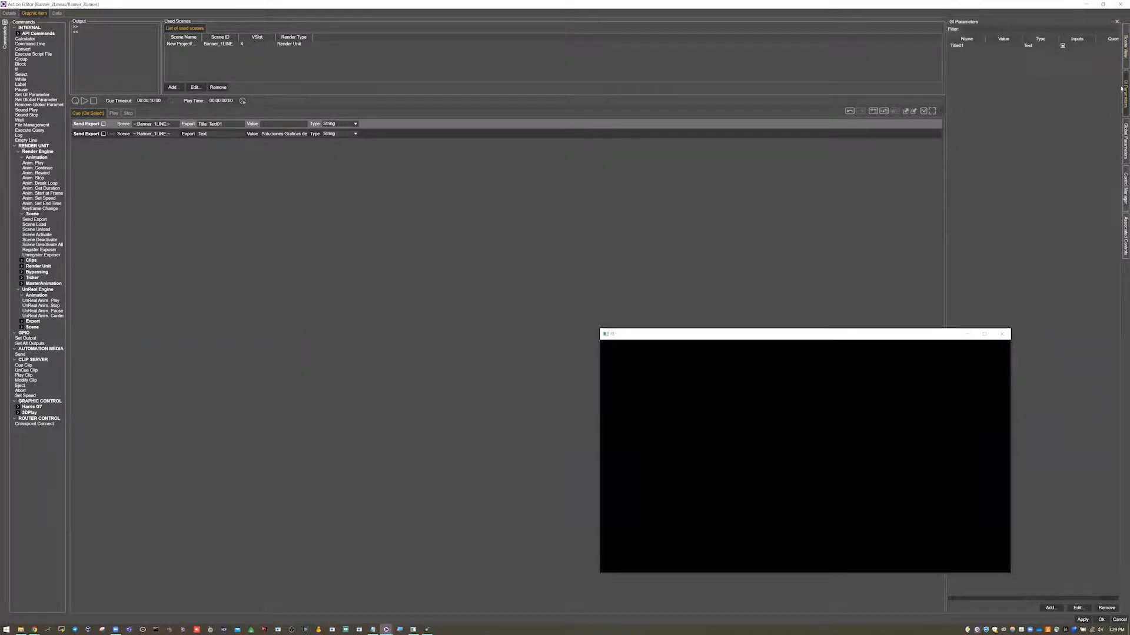
pyautogui.click(958, 47)
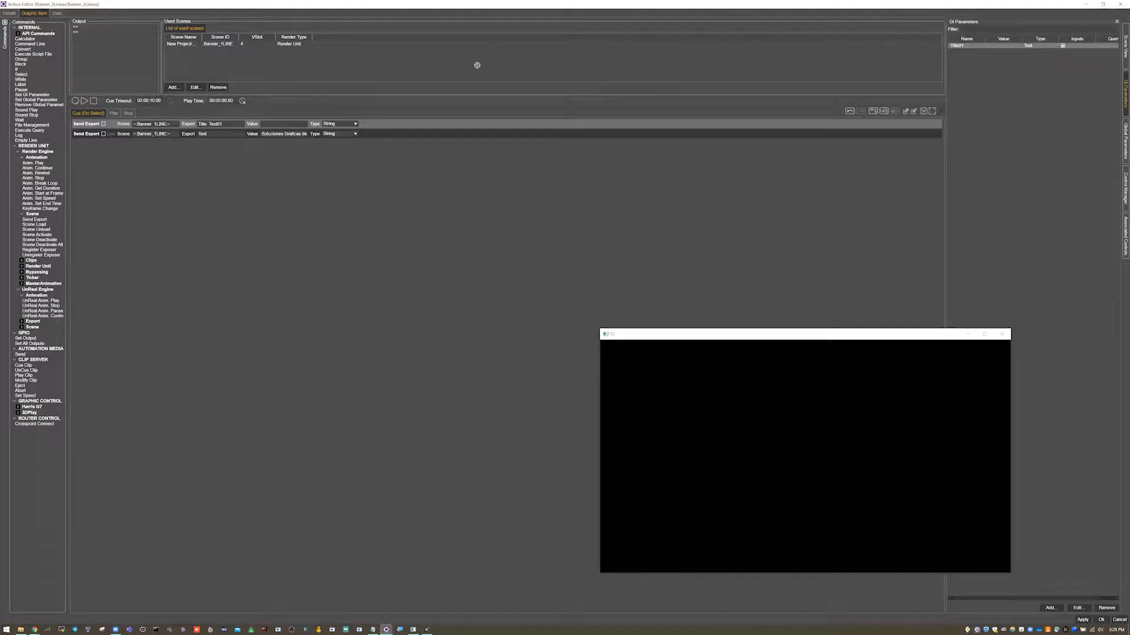
pyautogui.click(267, 124)
pyautogui.click(1100, 620)
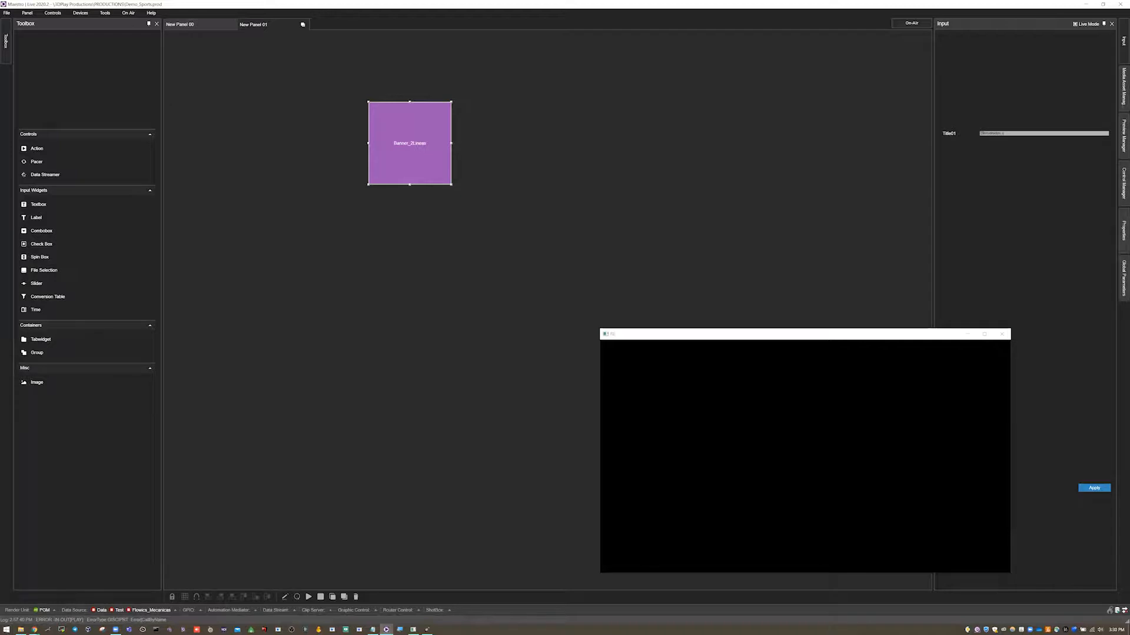
# Test the action by playing and then stopping the banner.
pyautogui.rightClick(406, 145)
pyautogui.rightClick(420, 155)
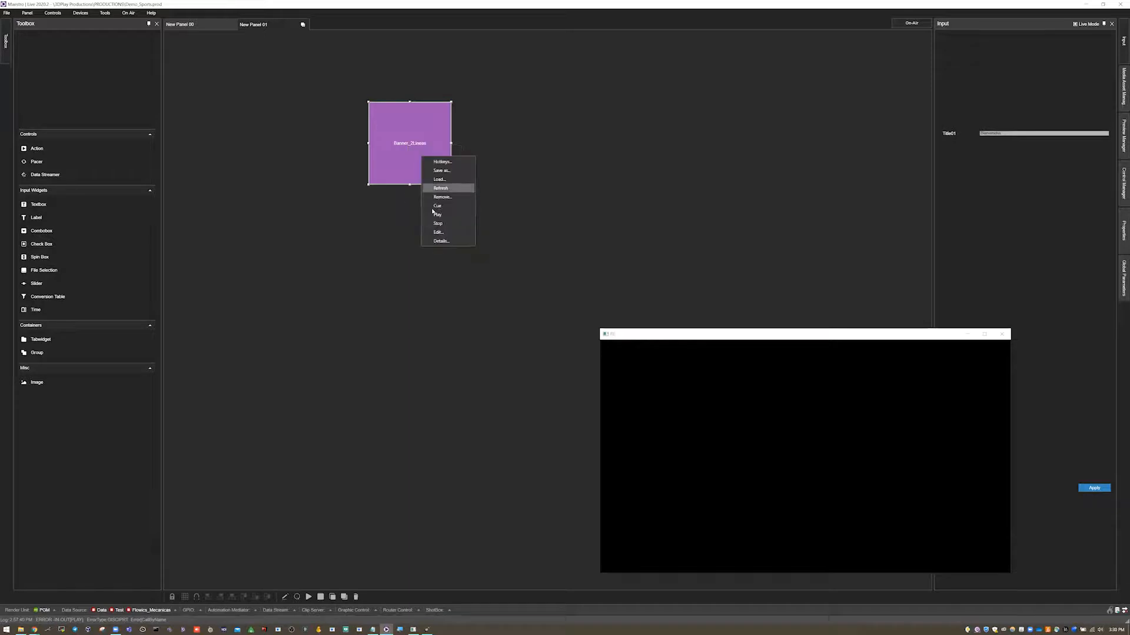
pyautogui.click(435, 214)
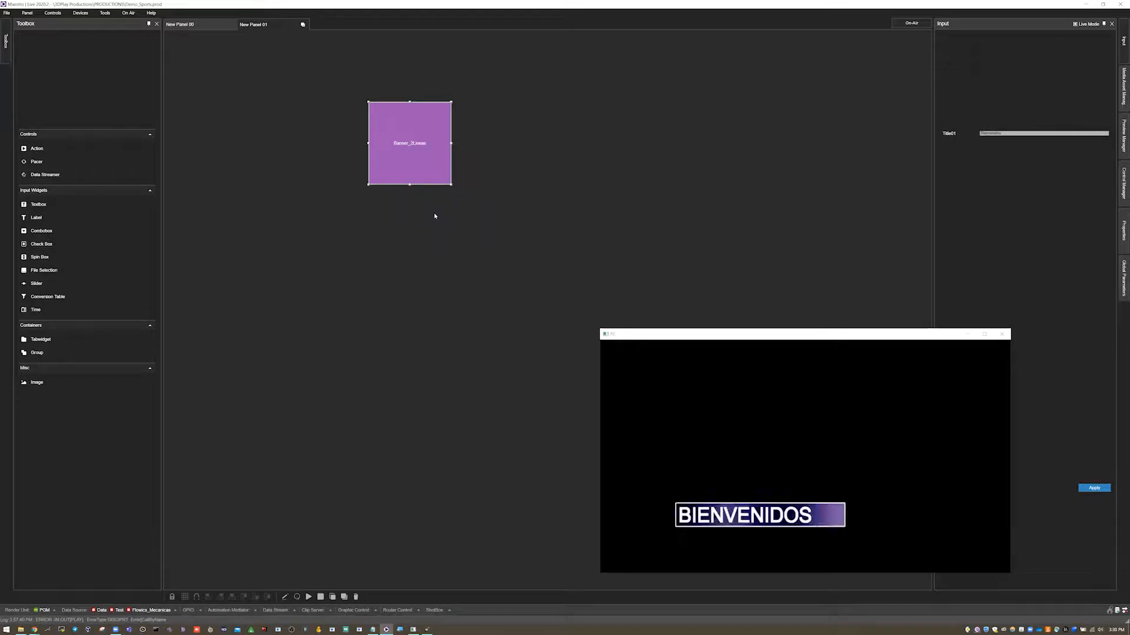
pyautogui.rightClick(423, 147)
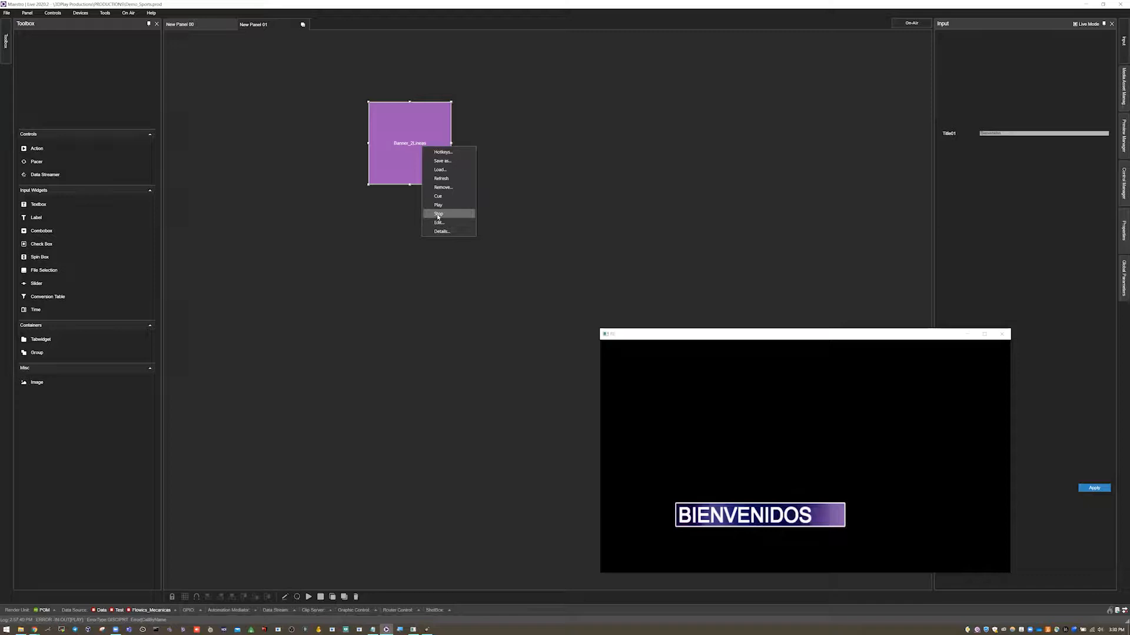
pyautogui.click(438, 214)
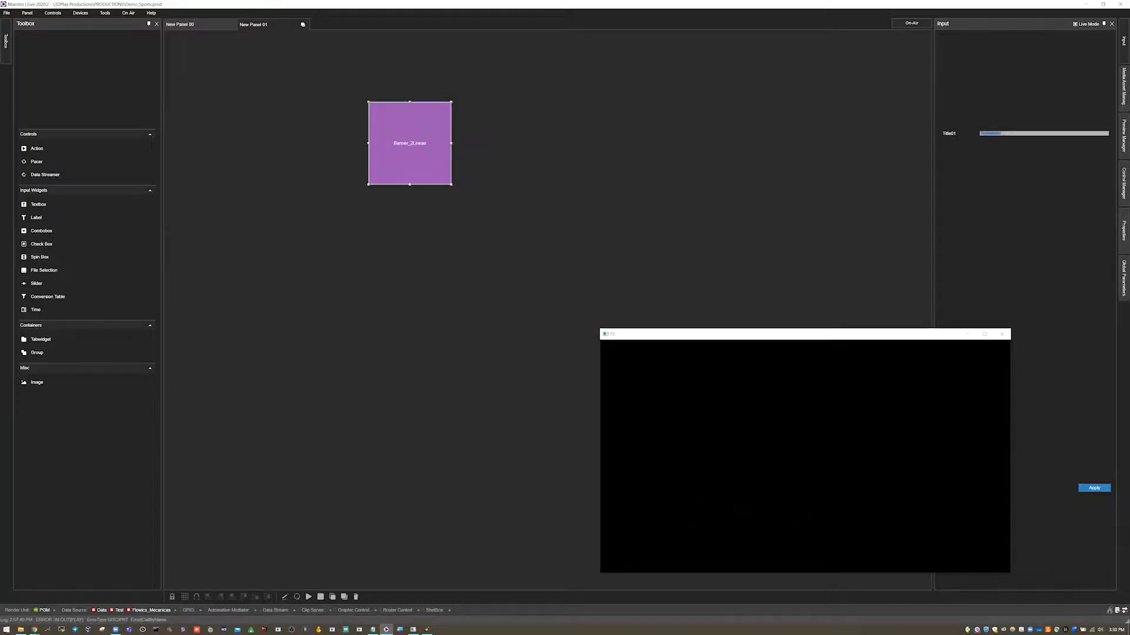
# Change the Title01 text to AVID VIDEO, then cue and play the action.
pyautogui.press('BackSpace')
pyautogui.rightClick(397, 142)
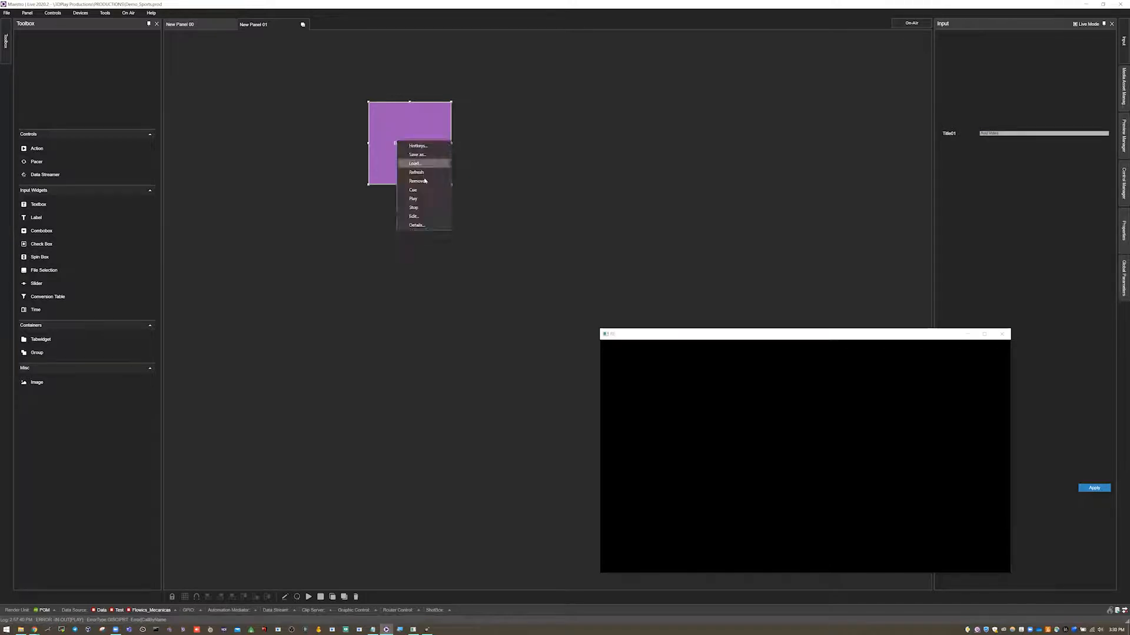
pyautogui.click(424, 190)
pyautogui.rightClick(413, 163)
pyautogui.click(425, 220)
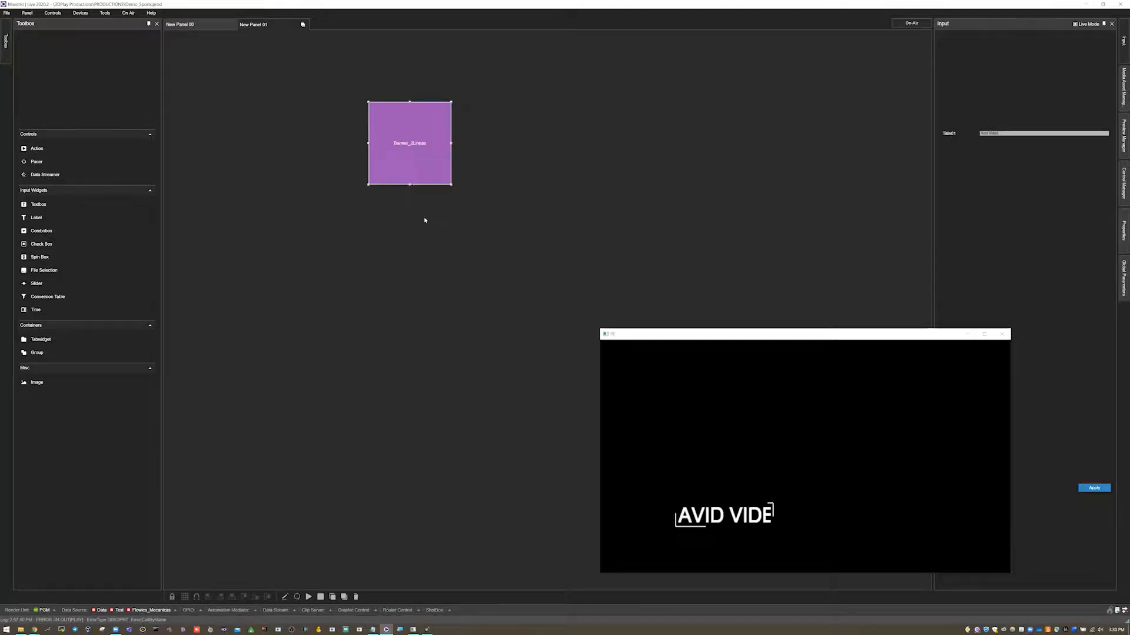
# Duplicate the action button and place the copy beside the original.
pyautogui.rightClick(425, 159)
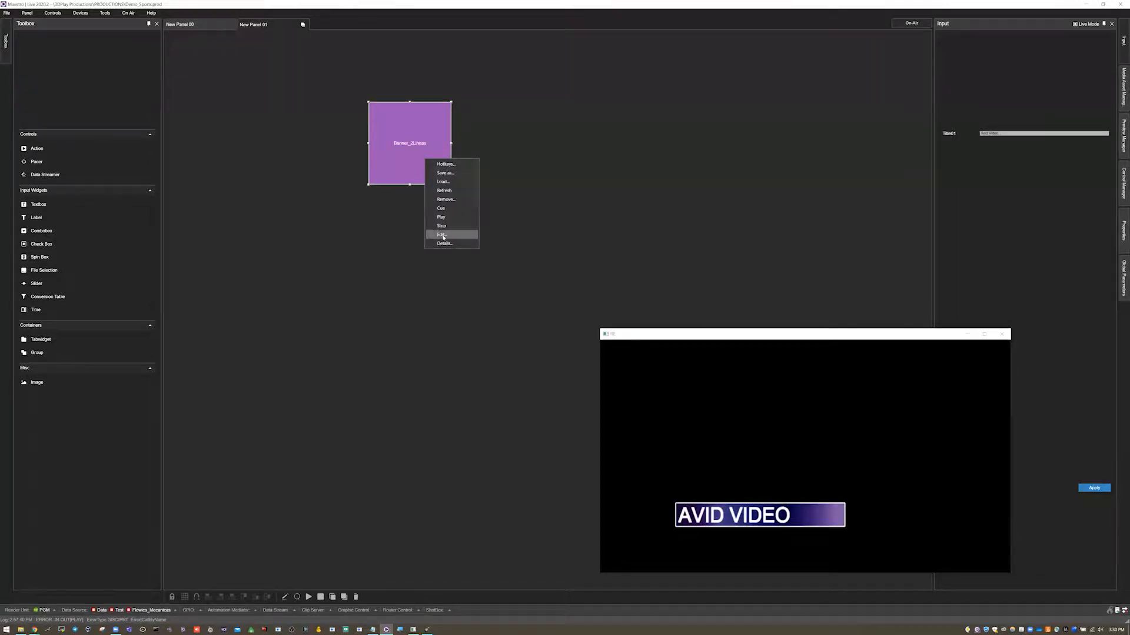
pyautogui.click(444, 227)
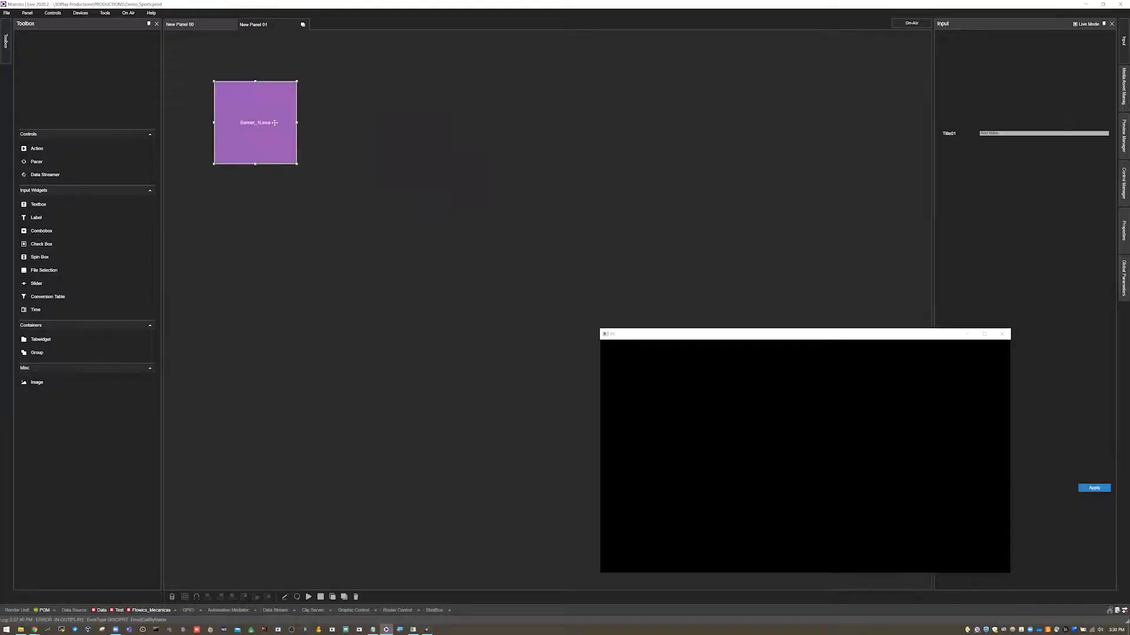
pyautogui.rightClick(273, 117)
pyautogui.click(295, 176)
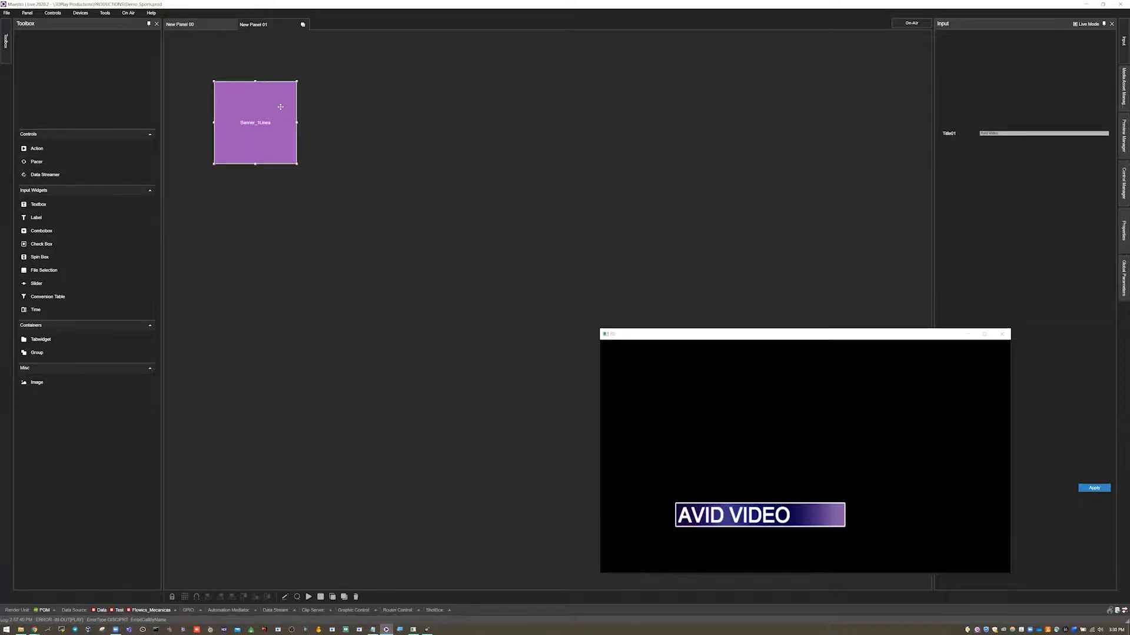
pyautogui.click(237, 101)
pyautogui.moveTo(379, 122); pyautogui.dragTo(377, 118)
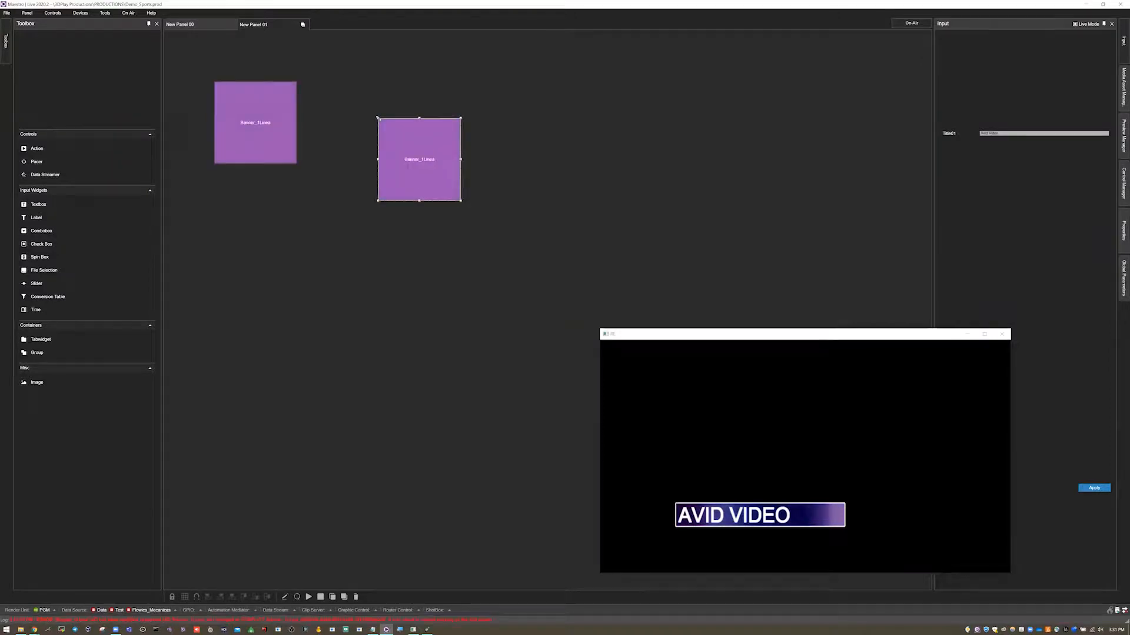
pyautogui.moveTo(434, 151); pyautogui.dragTo(436, 116)
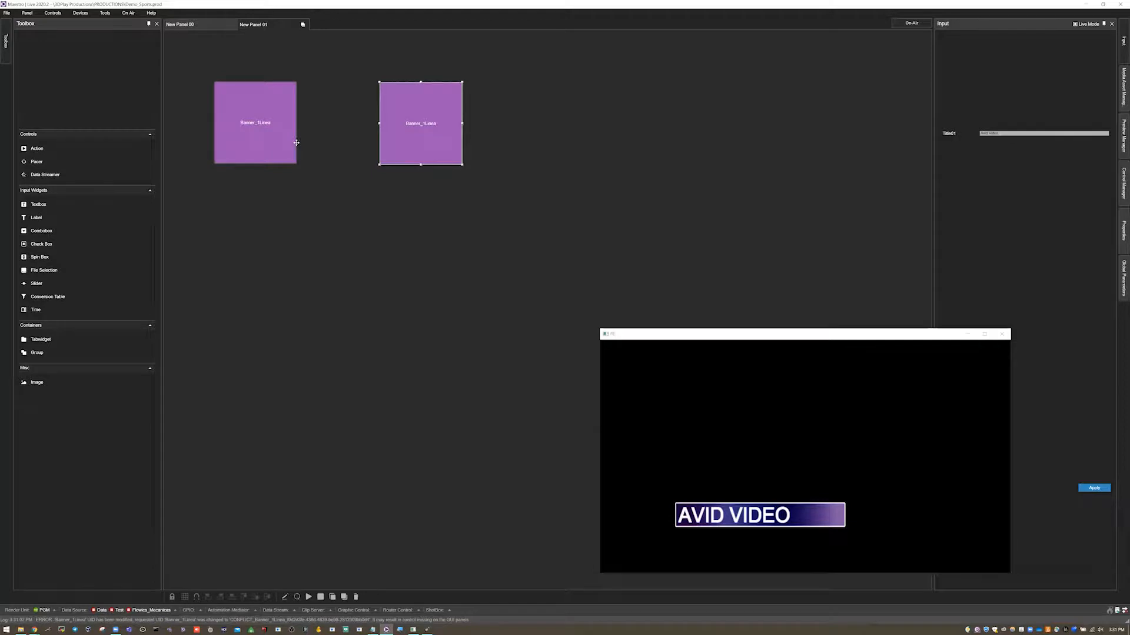
# Edit the copied action and rename it Banner_2Lineas.
pyautogui.rightClick(426, 125)
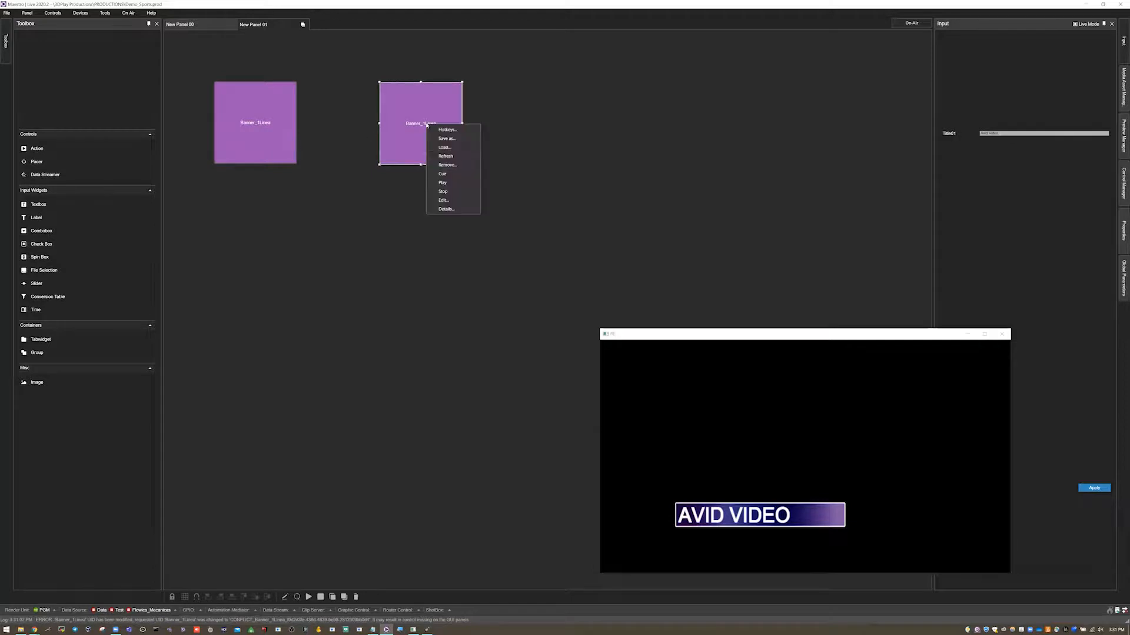
pyautogui.click(445, 201)
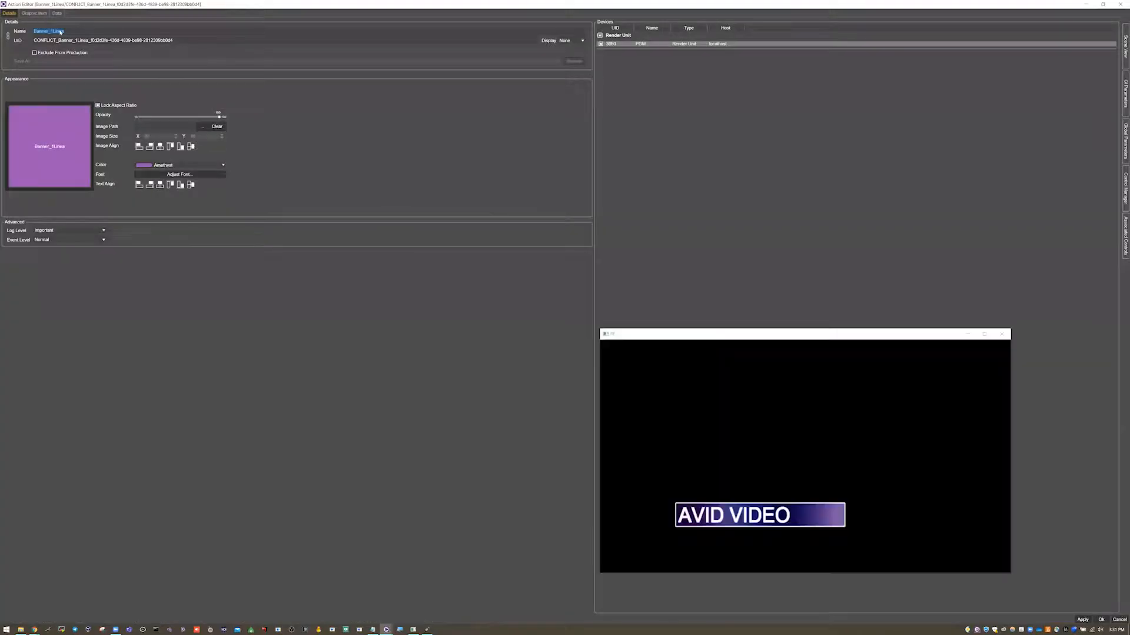
pyautogui.write('s')
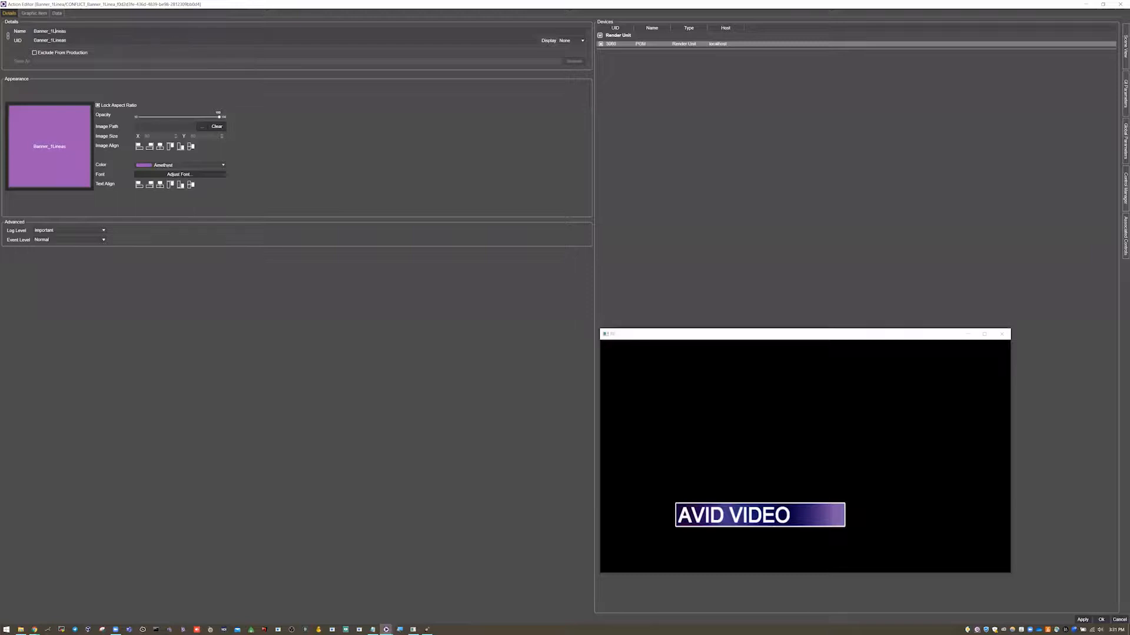
pyautogui.click(52, 32)
pyautogui.press('BackSpace')
pyautogui.write('2')
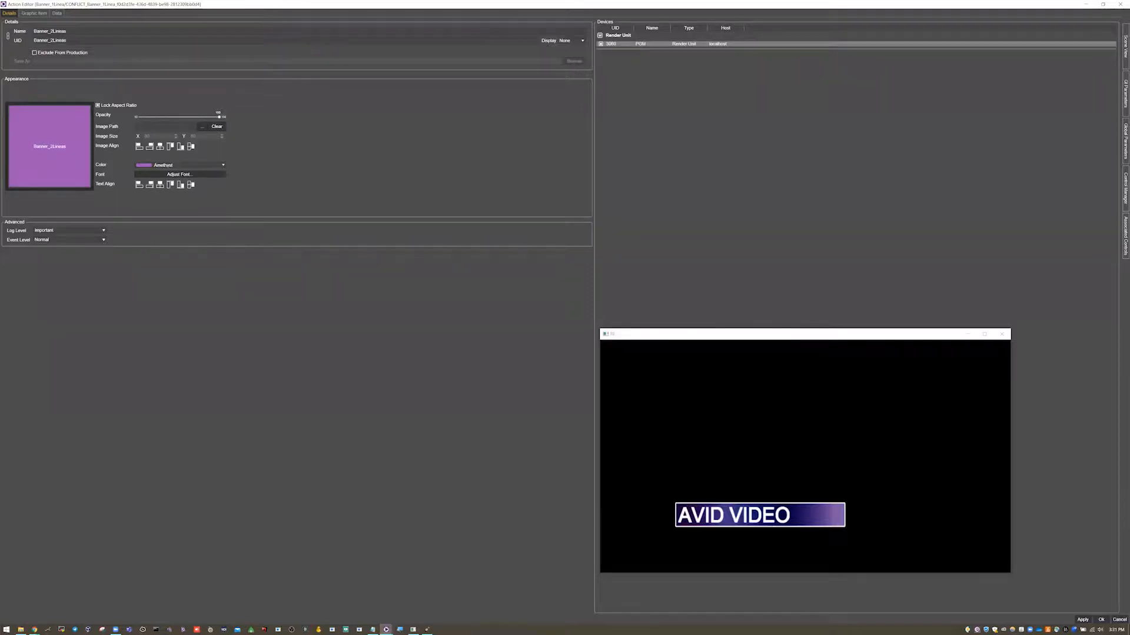
# In the action's cue commands, add a new Text GI parameter named Text01.
pyautogui.click(29, 13)
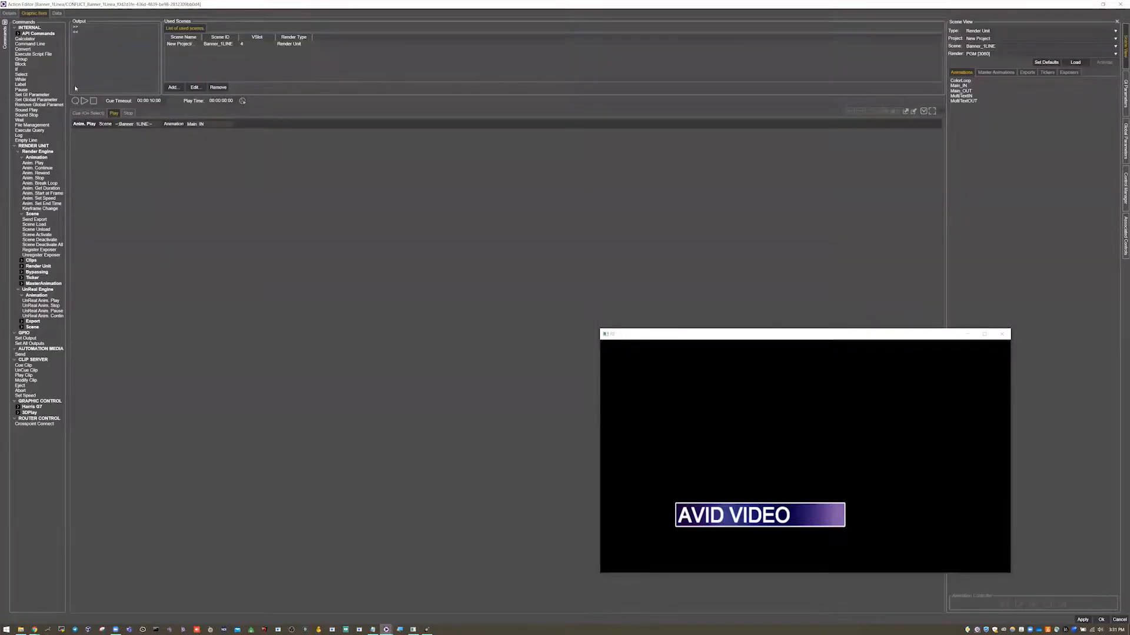
pyautogui.click(88, 113)
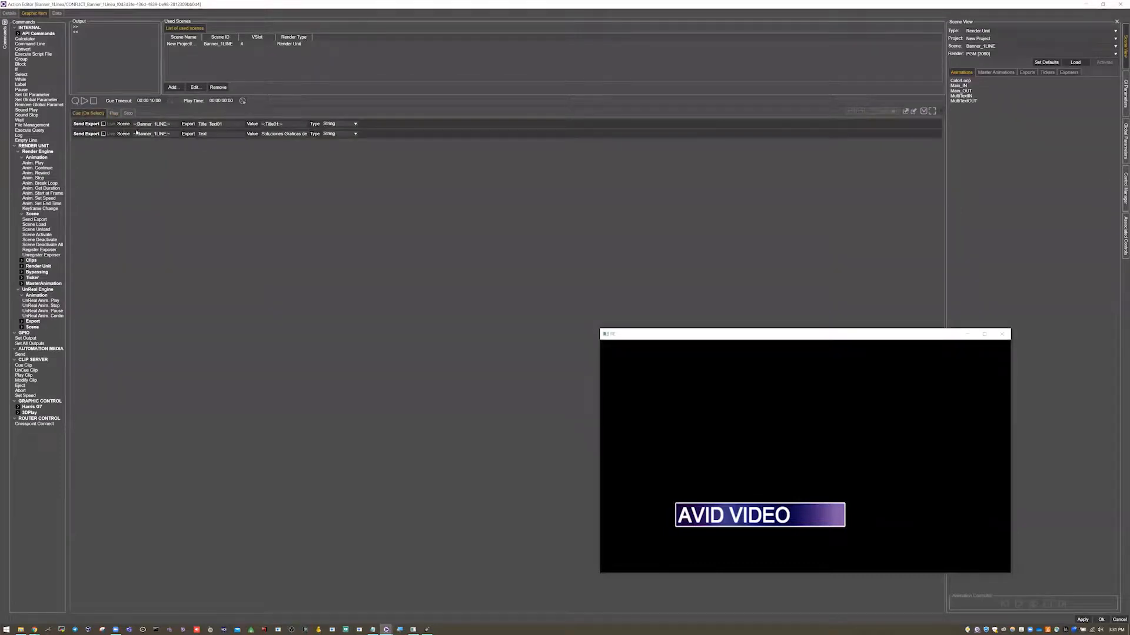
pyautogui.click(81, 126)
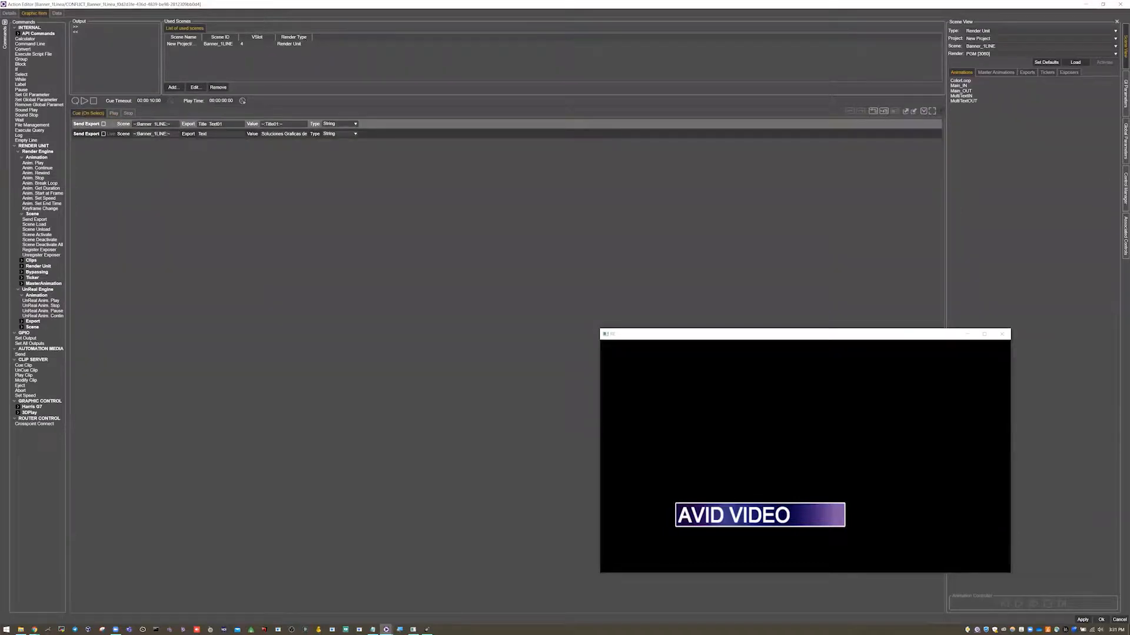
pyautogui.click(1123, 91)
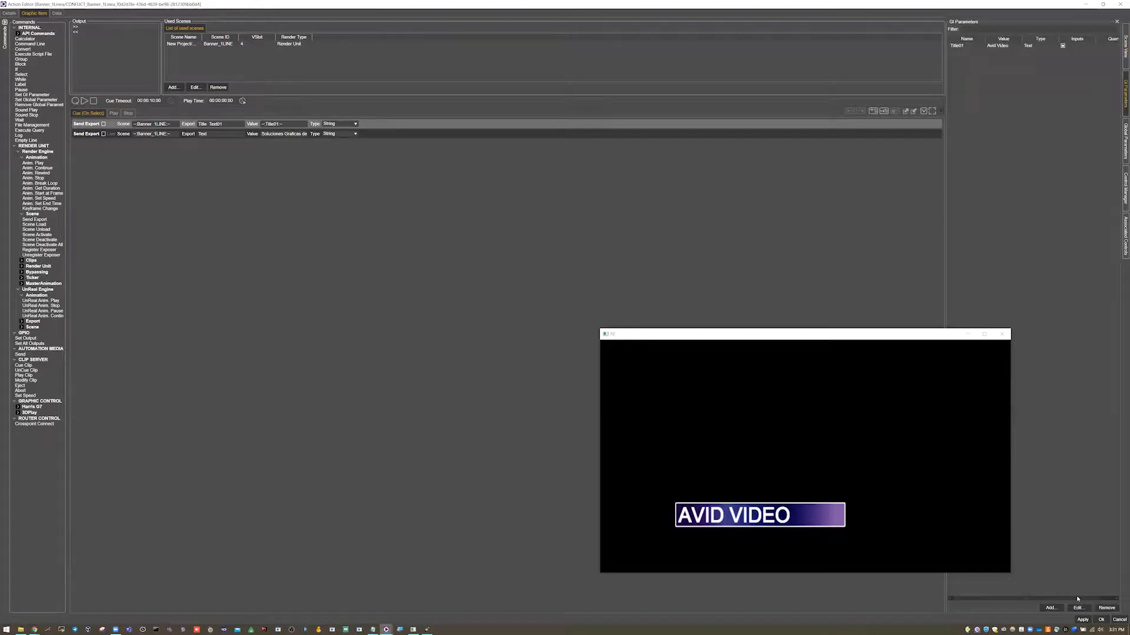
pyautogui.click(1052, 608)
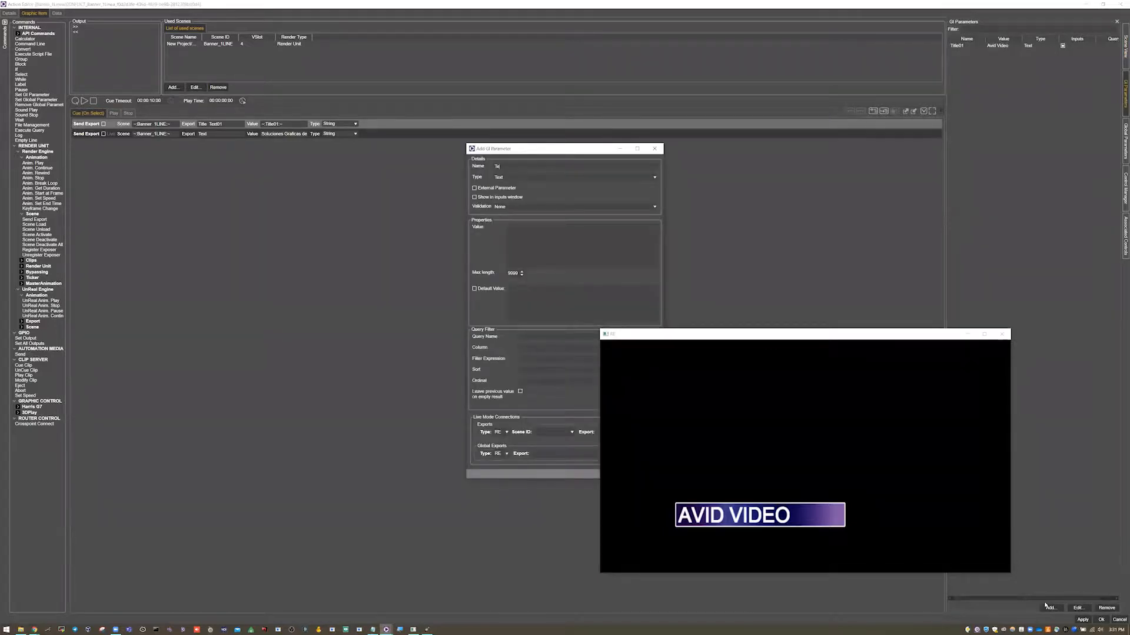
pyautogui.write('01')
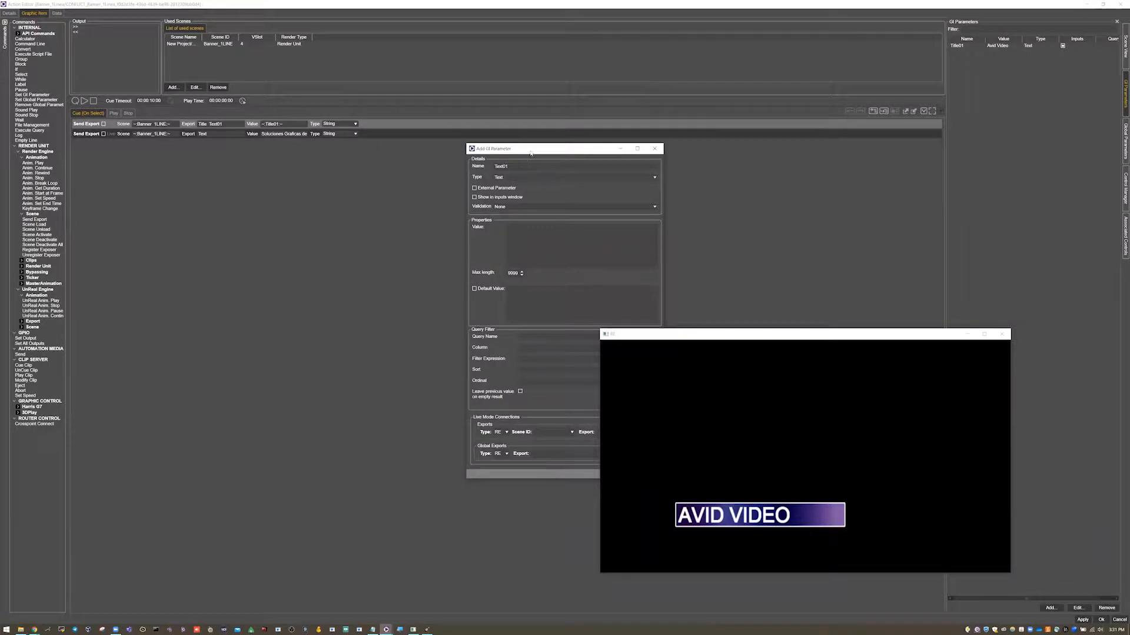
pyautogui.moveTo(529, 152); pyautogui.dragTo(360, 100)
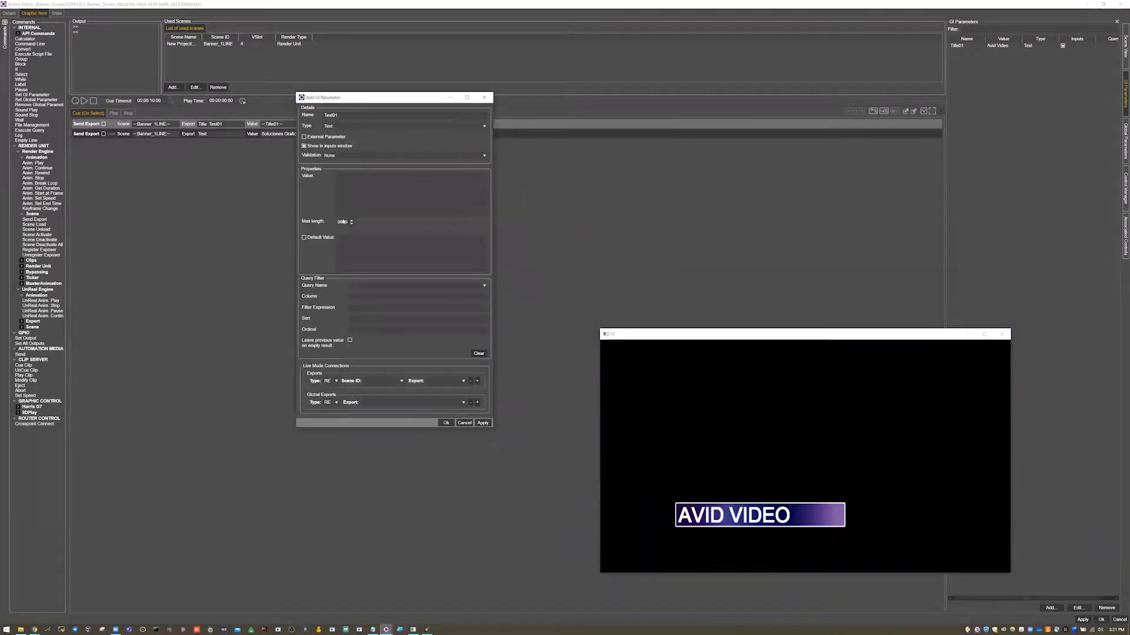
pyautogui.click(446, 423)
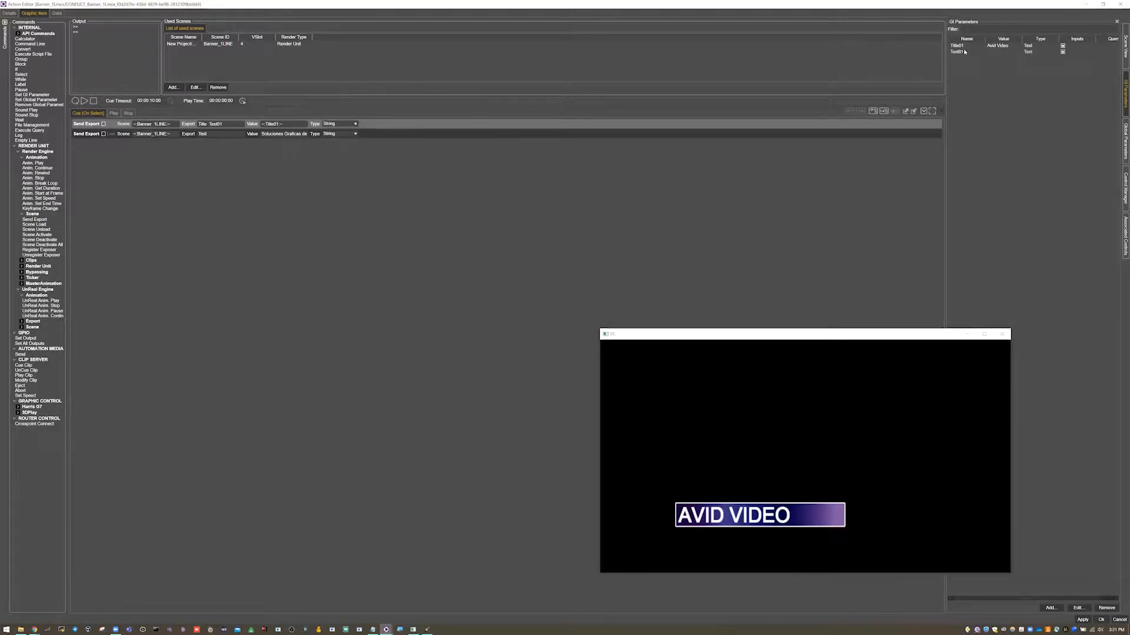
# Link the second Send Export value to the Text01 parameter.
pyautogui.click(277, 134)
pyautogui.press('BackSpace')
pyautogui.moveTo(956, 54); pyautogui.dragTo(282, 135)
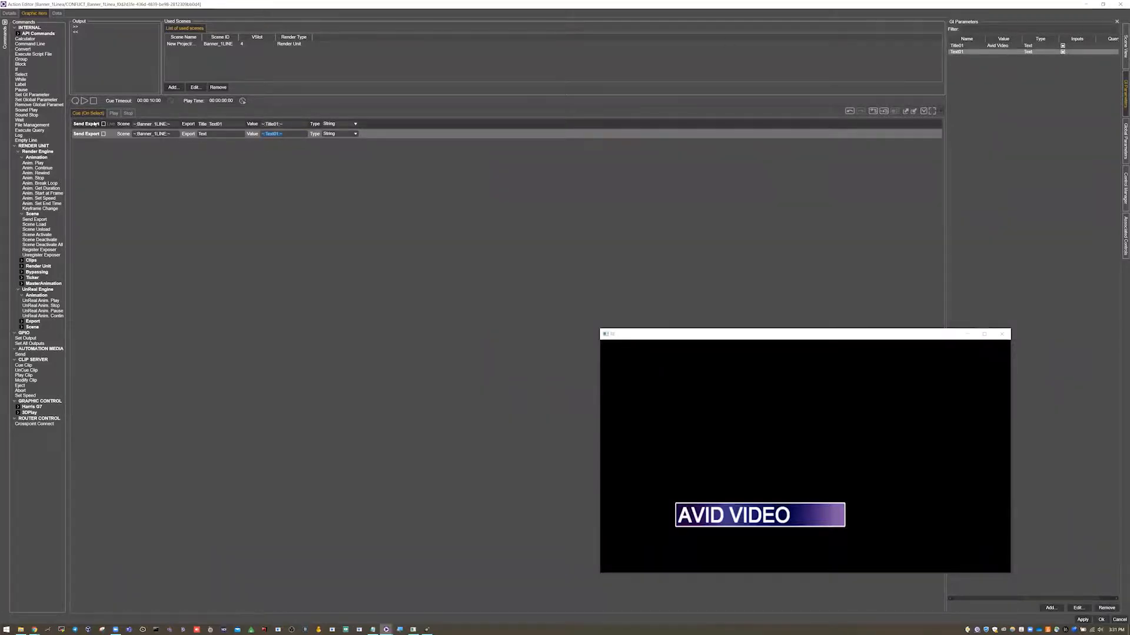
# In the Play commands, add a Pause and an Anim. Play of the MultiTextIN animation.
pyautogui.click(113, 115)
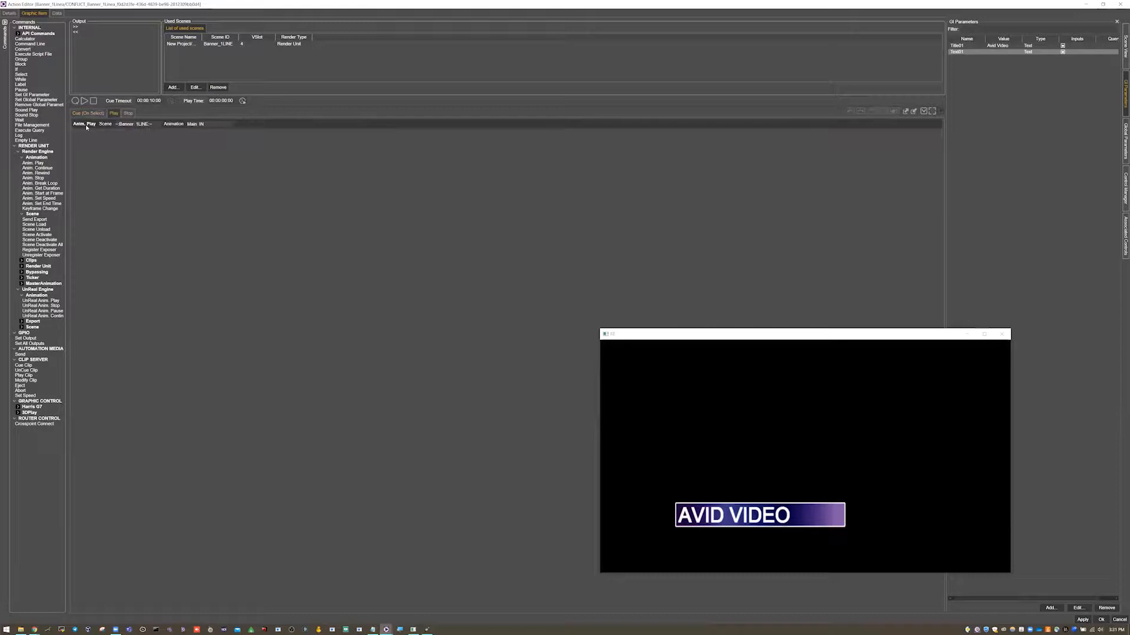
pyautogui.click(87, 125)
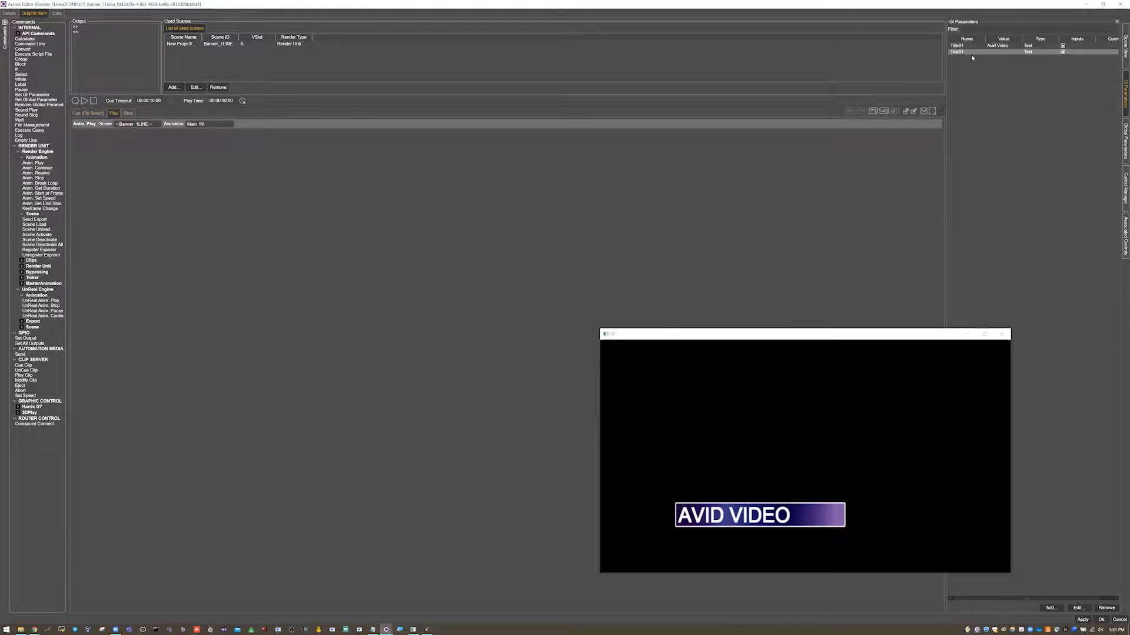
pyautogui.click(1124, 48)
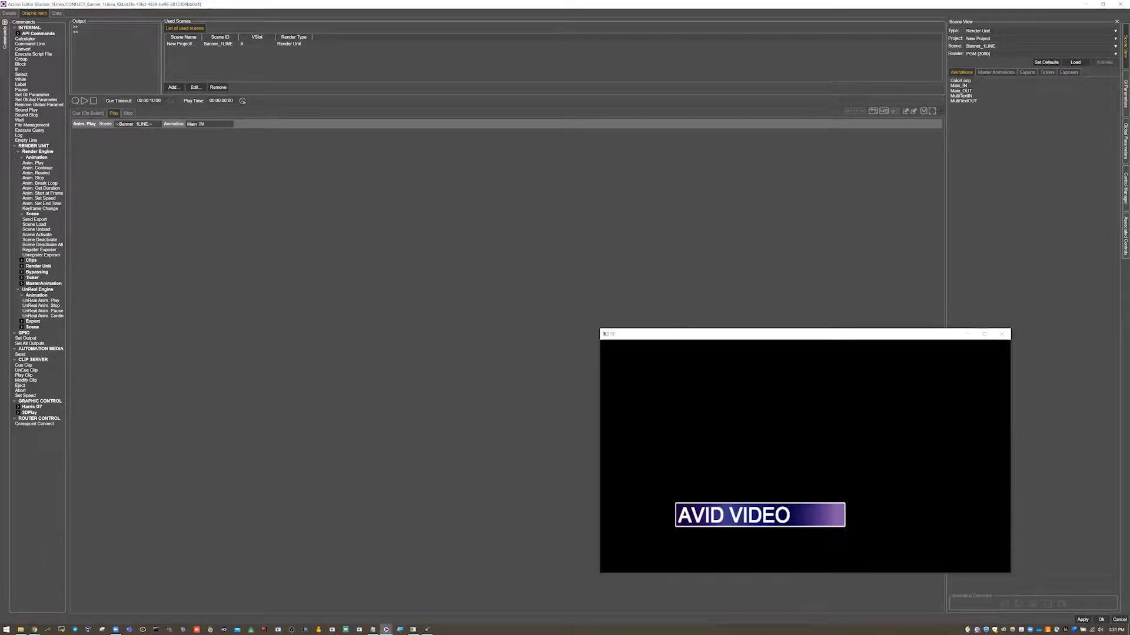
pyautogui.moveTo(22, 90); pyautogui.dragTo(87, 136)
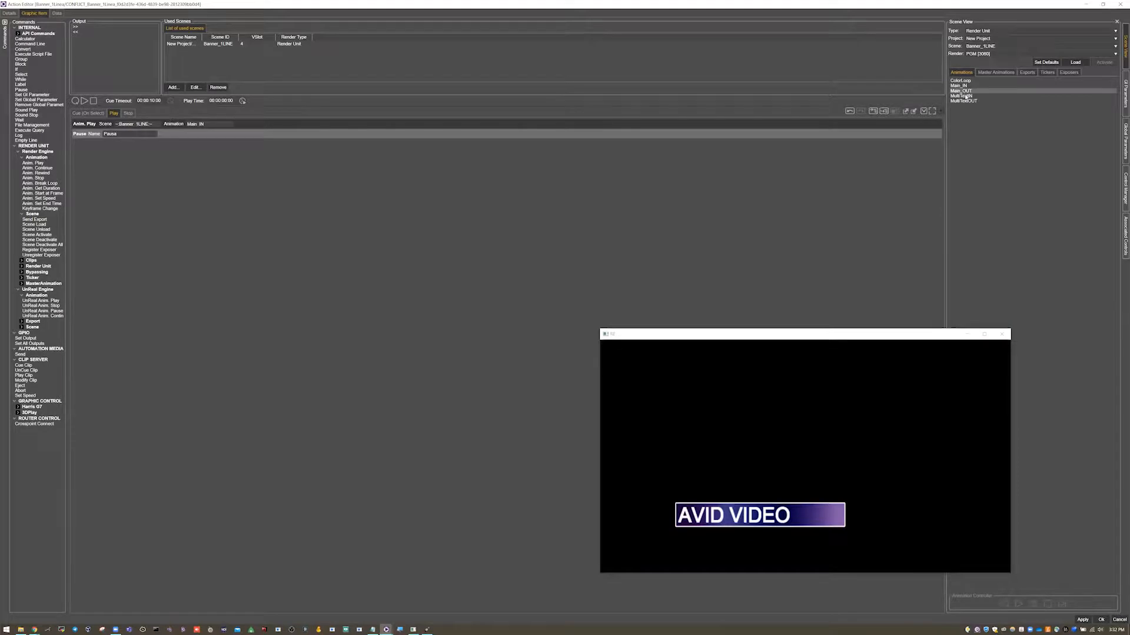
pyautogui.moveTo(963, 97); pyautogui.dragTo(178, 155)
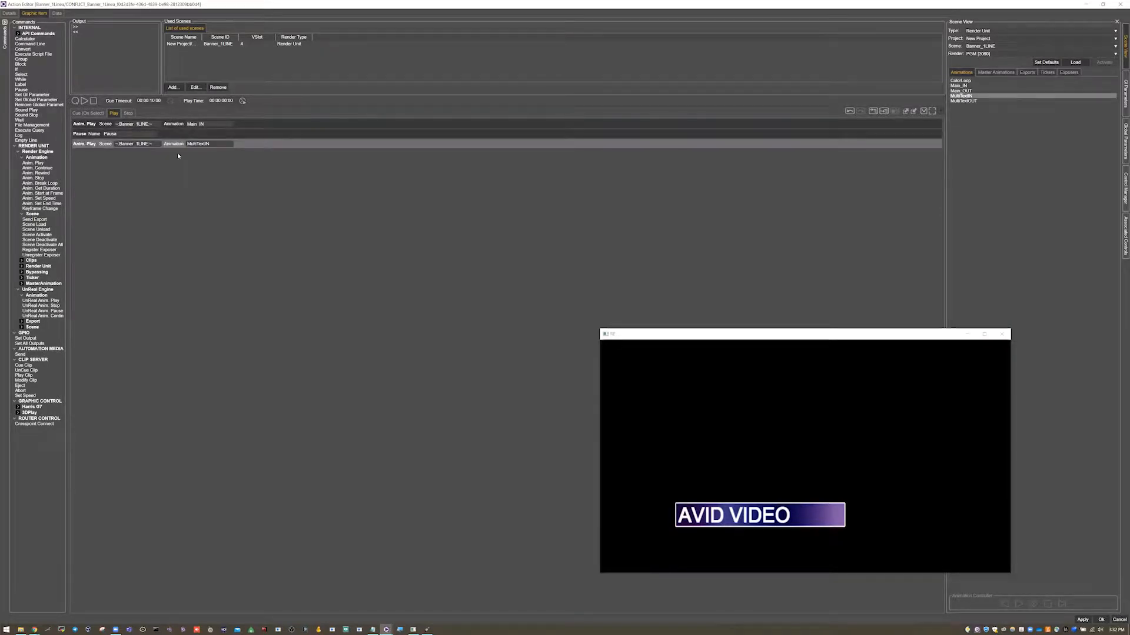
# Review the Cue and Play command lists and their parameter values.
pyautogui.click(88, 113)
pyautogui.click(89, 125)
pyautogui.click(91, 134)
pyautogui.click(90, 125)
pyautogui.click(91, 134)
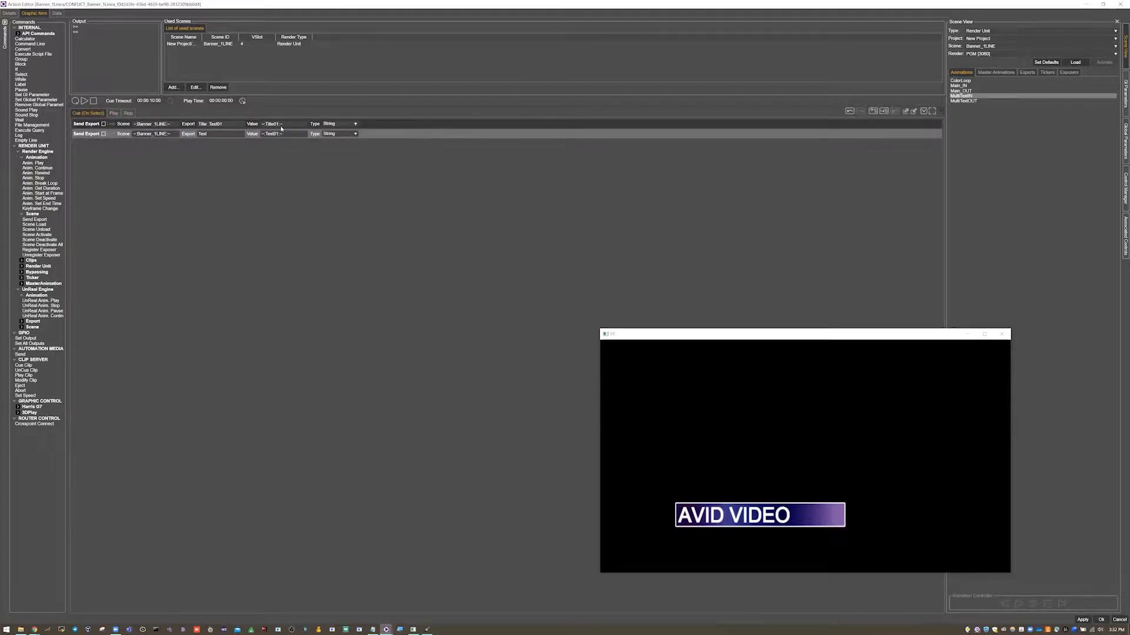
pyautogui.click(279, 124)
pyautogui.click(278, 133)
pyautogui.click(1120, 94)
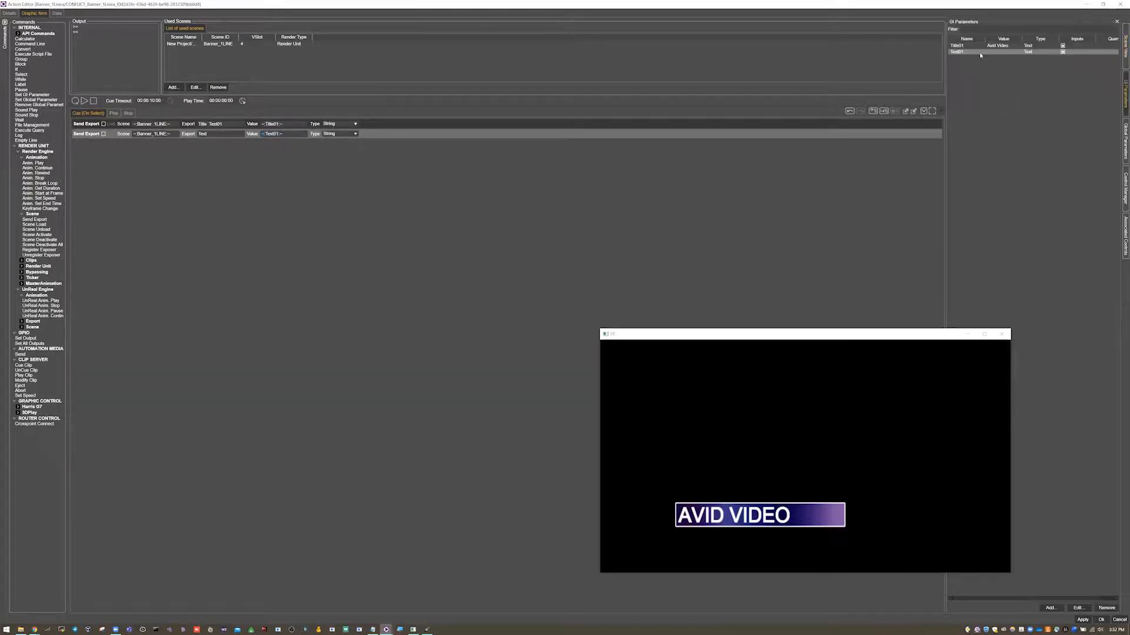
pyautogui.click(114, 113)
pyautogui.click(83, 125)
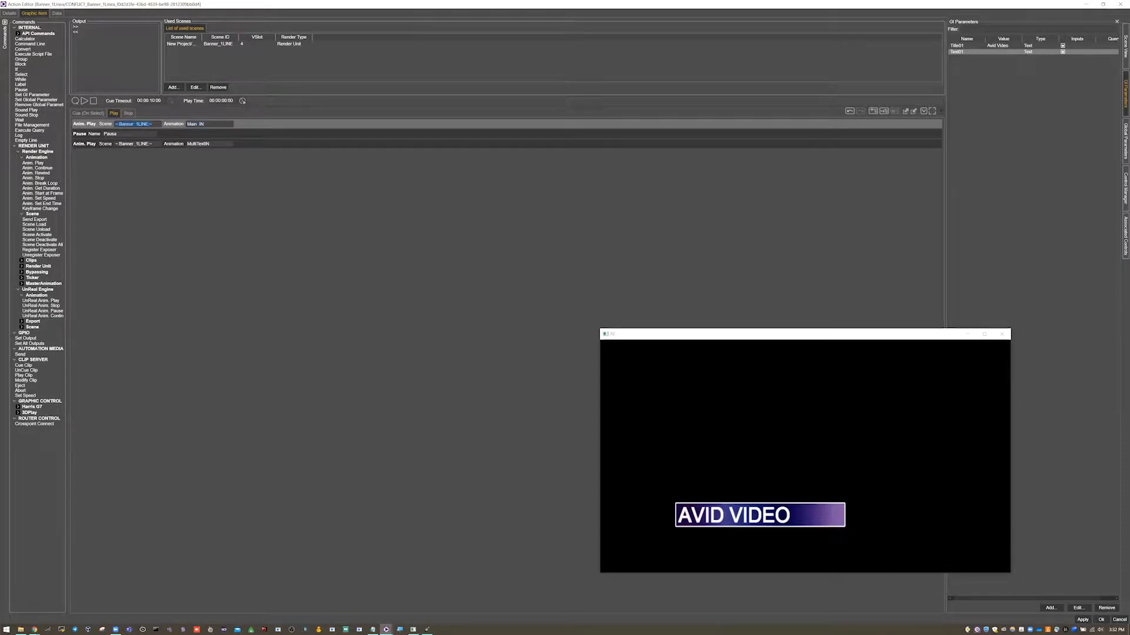
pyautogui.click(83, 134)
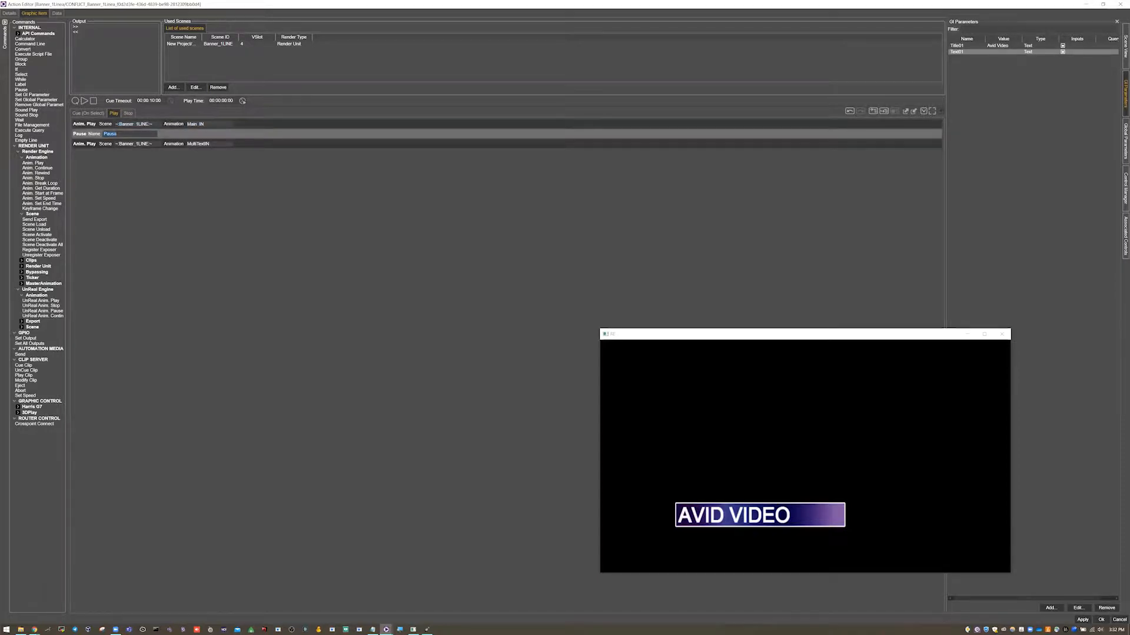
pyautogui.click(194, 143)
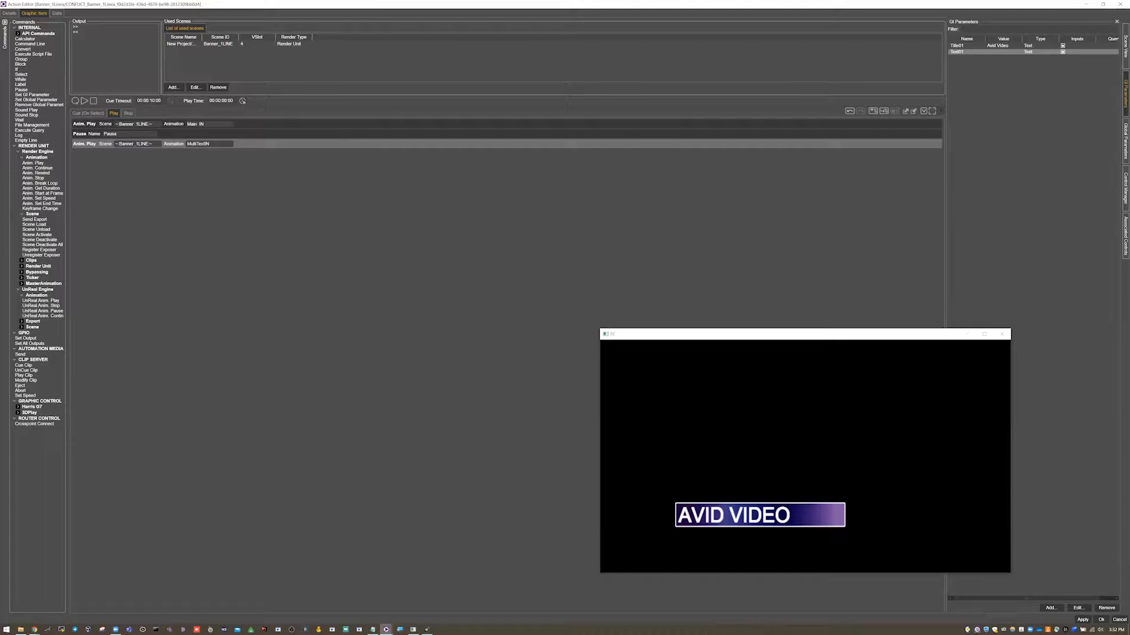
# In the Stop commands, add an Anim. Play of MultiTextOUT and a 1000 ms Wait before Main_OUT.
pyautogui.click(130, 113)
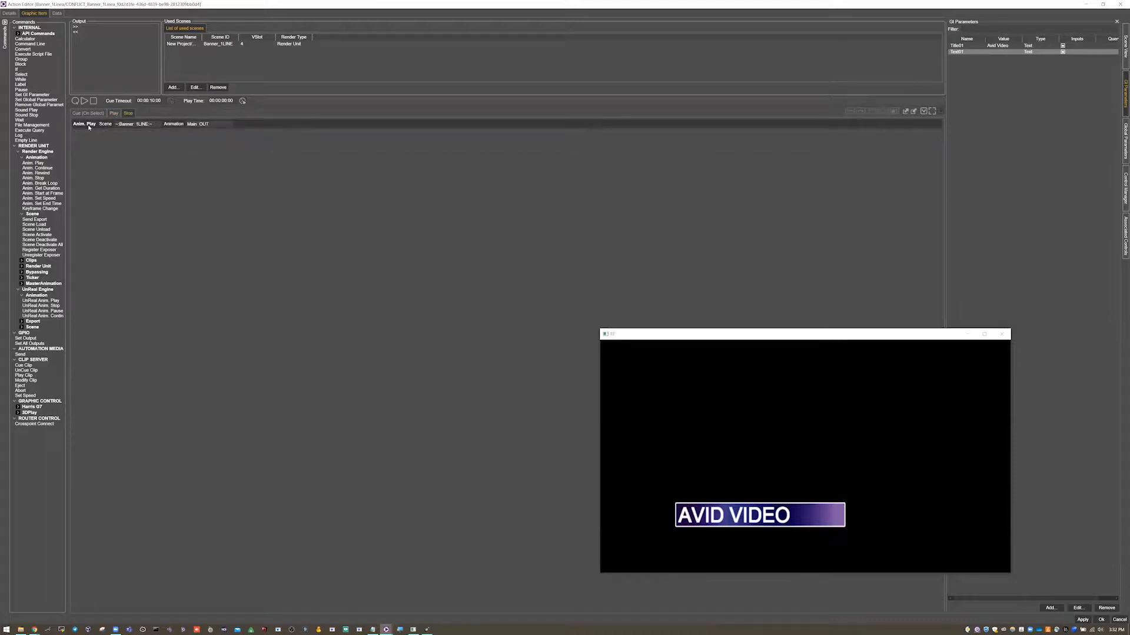
pyautogui.click(1125, 47)
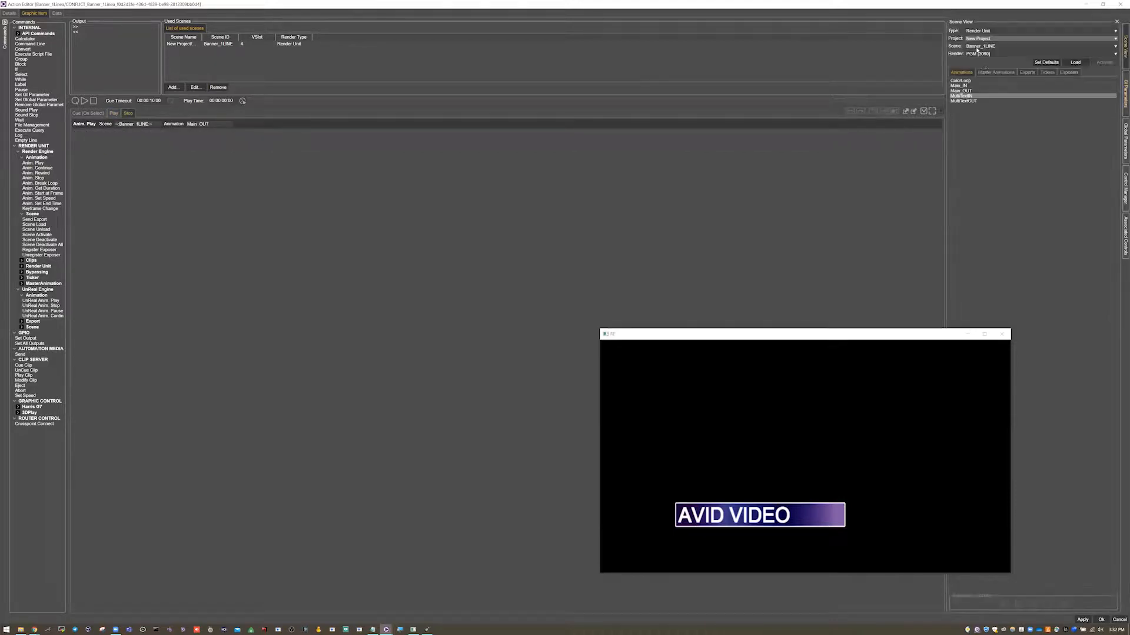
pyautogui.click(963, 101)
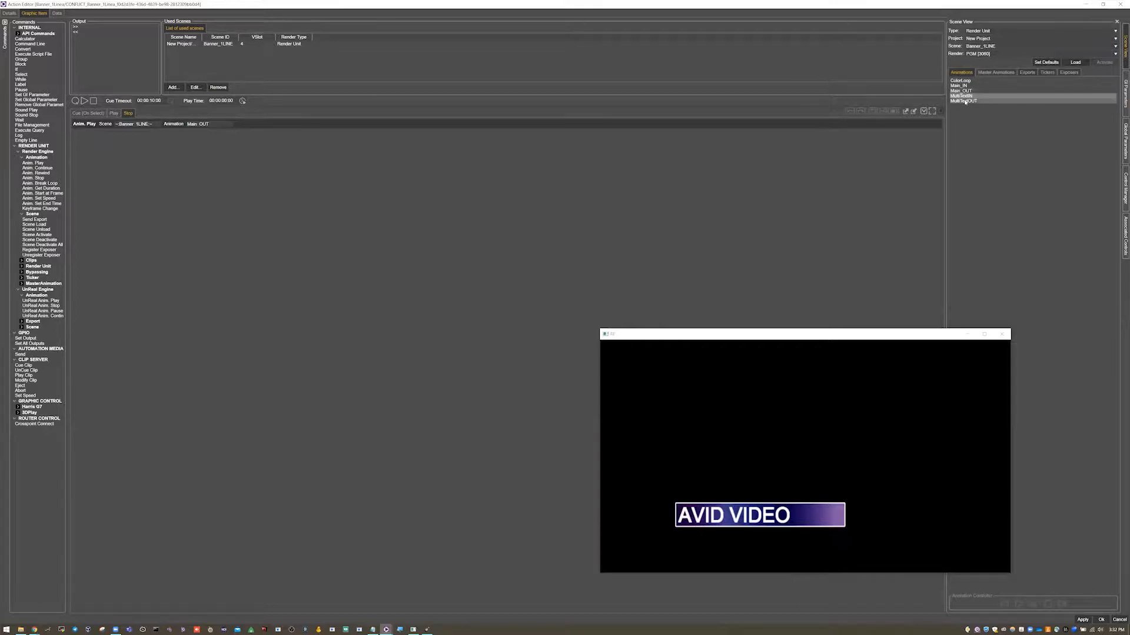
pyautogui.moveTo(120, 133); pyautogui.dragTo(113, 122)
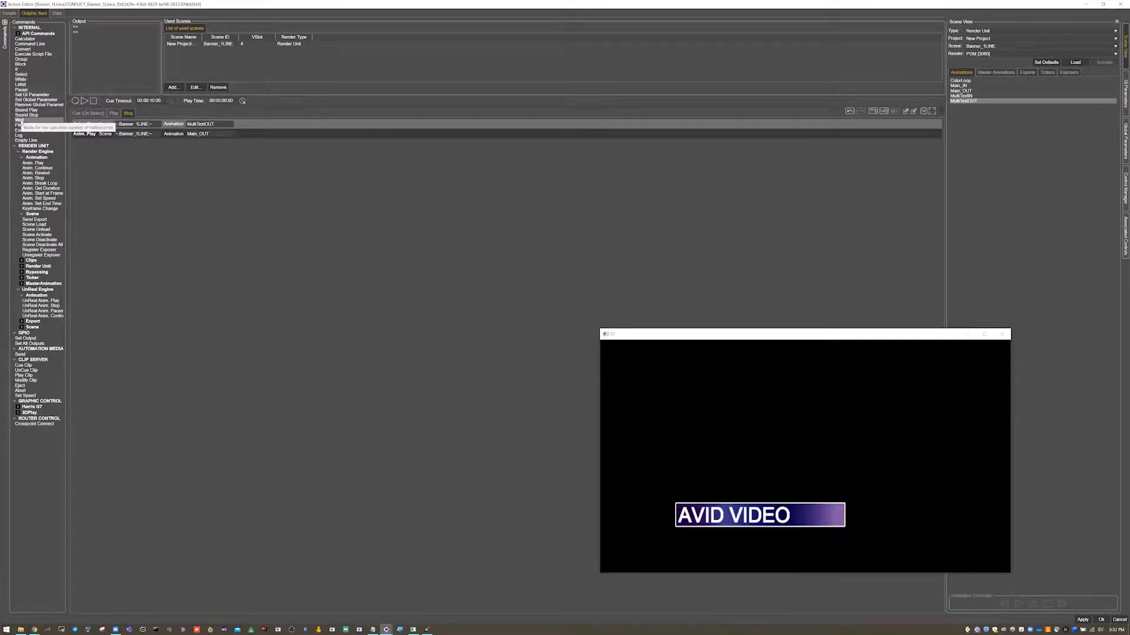
pyautogui.moveTo(88, 127); pyautogui.dragTo(91, 130)
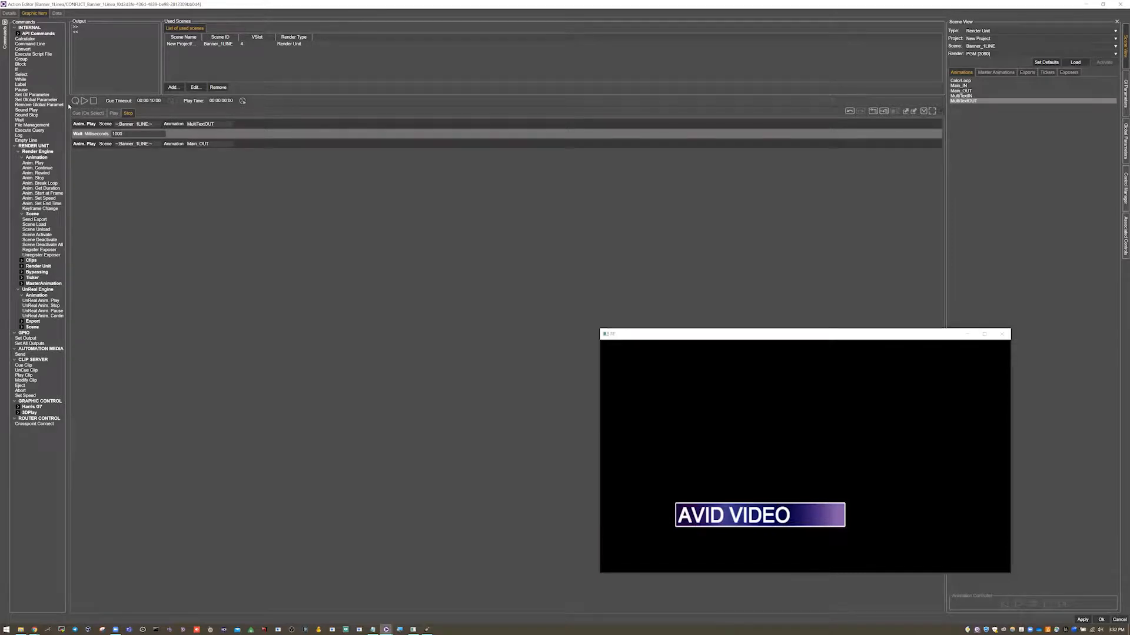
# Review the Cue, Play and Stop command lists, then save and close the action editor.
pyautogui.click(85, 113)
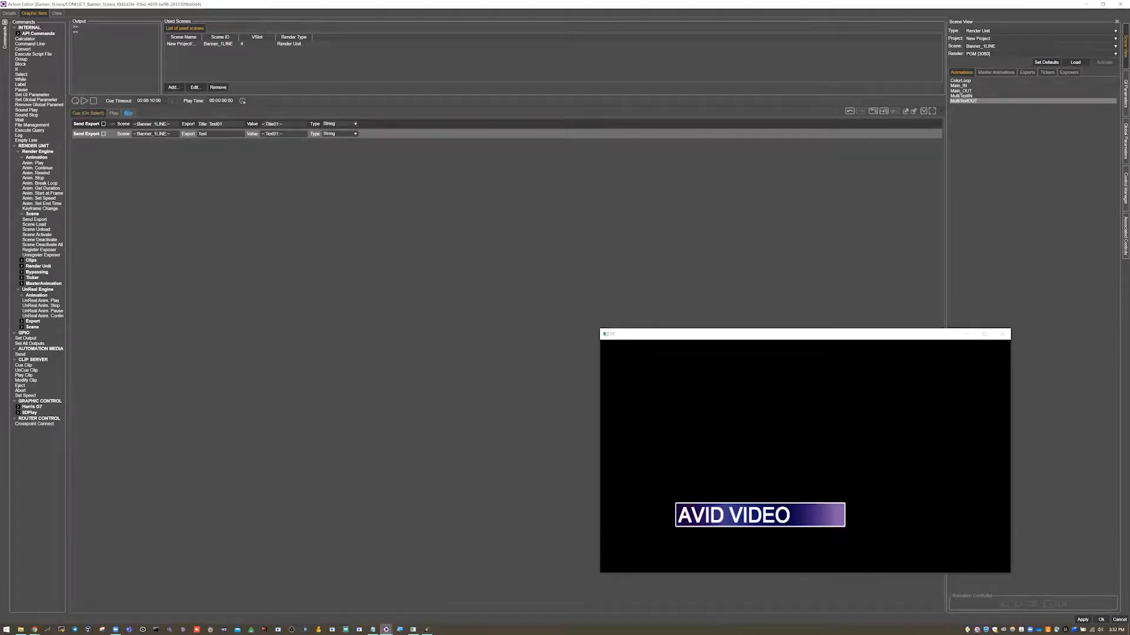
pyautogui.click(127, 113)
pyautogui.click(86, 146)
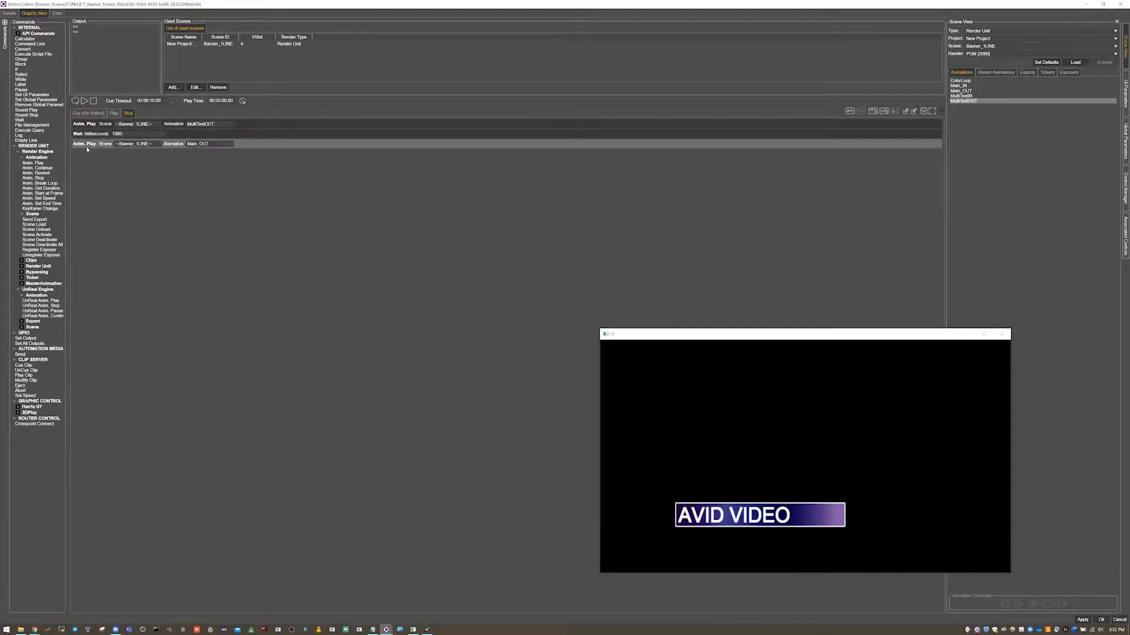
pyautogui.click(114, 113)
pyautogui.click(87, 113)
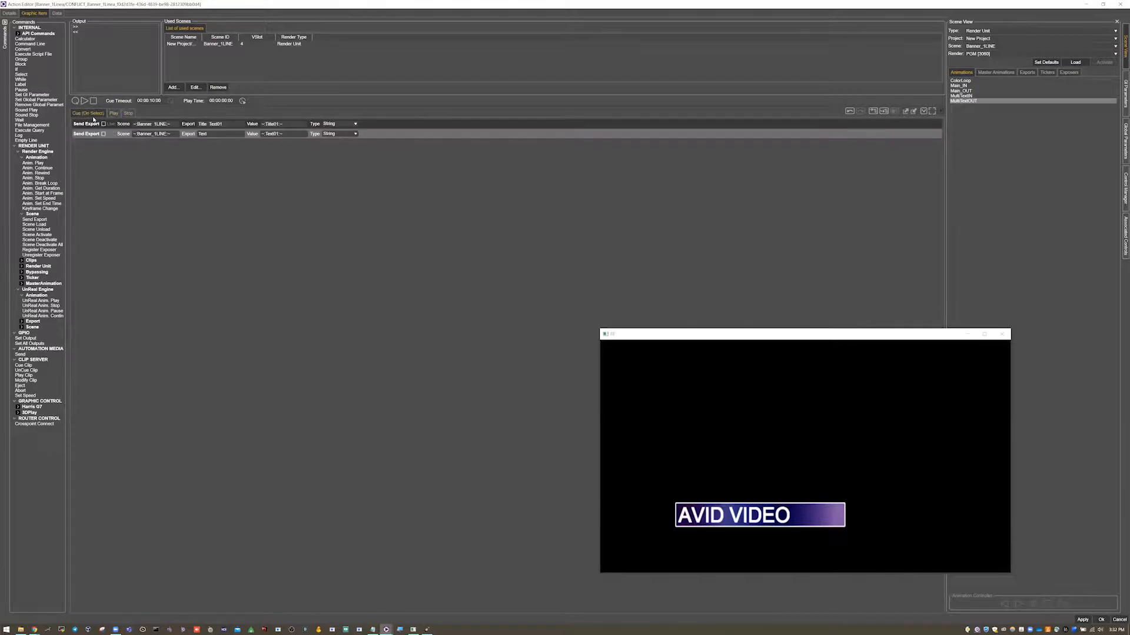
pyautogui.click(113, 114)
pyautogui.click(128, 113)
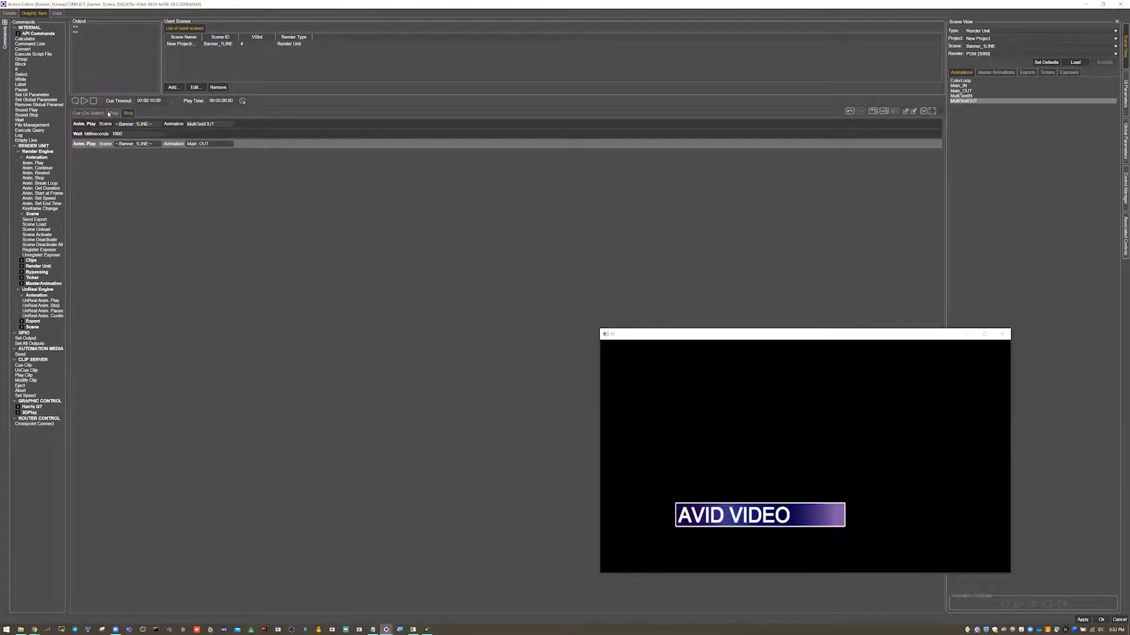
pyautogui.click(103, 114)
pyautogui.click(115, 114)
pyautogui.click(128, 114)
pyautogui.click(115, 114)
pyautogui.click(128, 114)
pyautogui.click(97, 114)
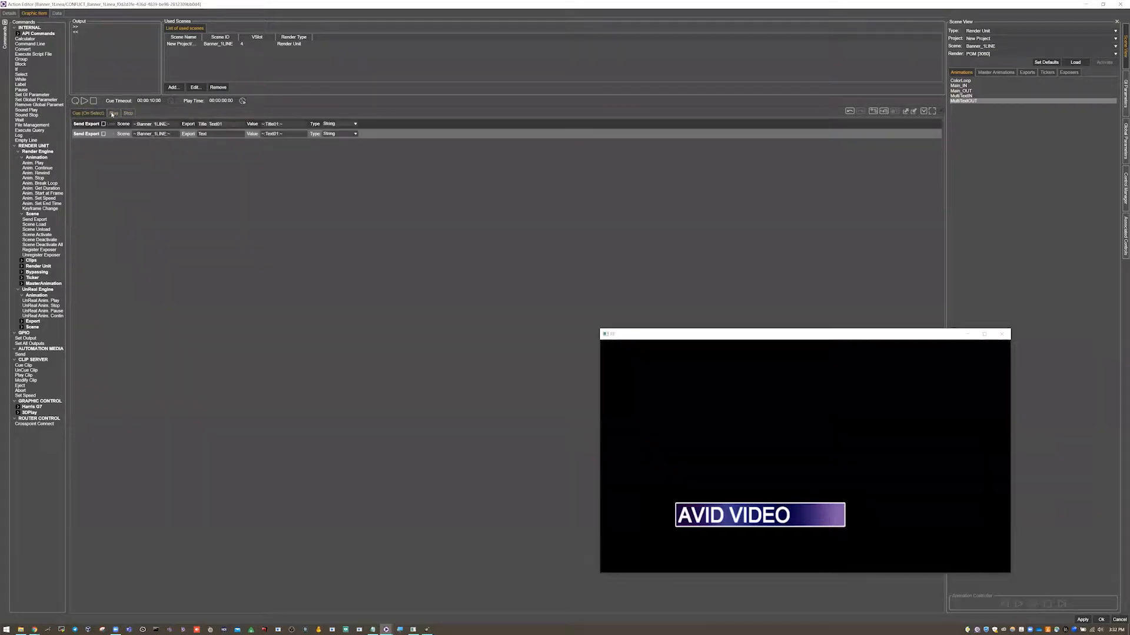
pyautogui.click(113, 114)
pyautogui.click(128, 113)
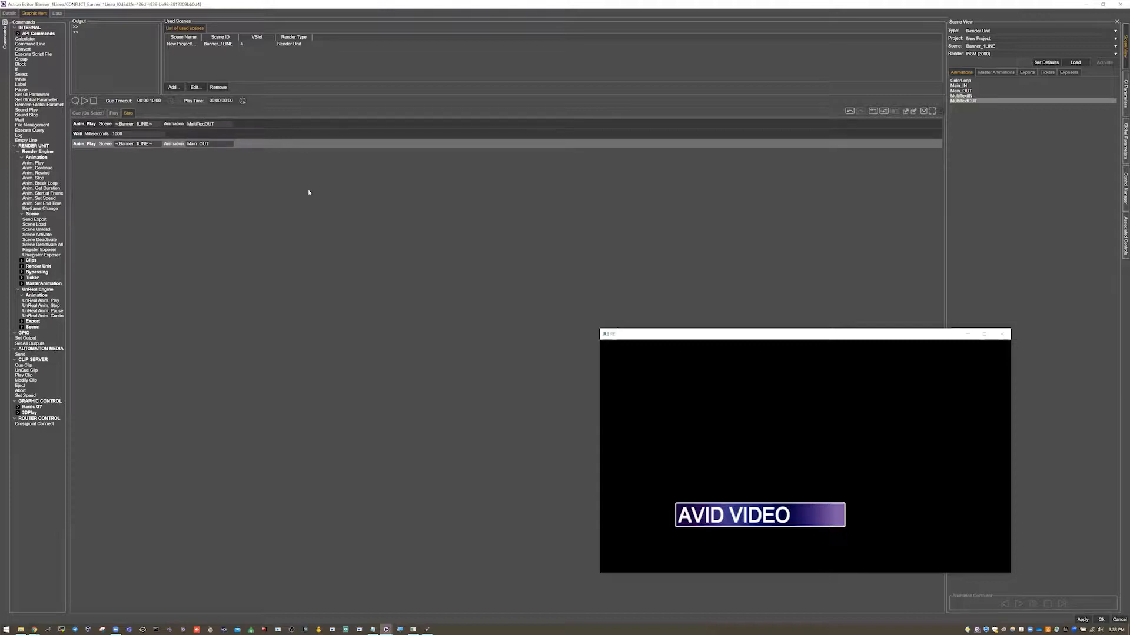
pyautogui.click(1101, 620)
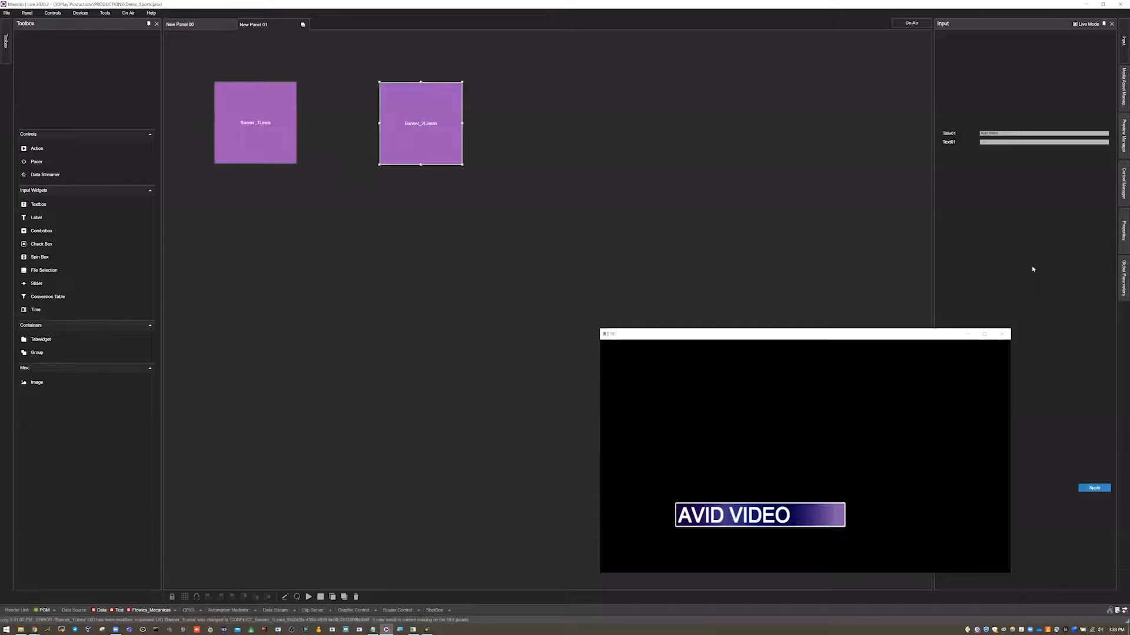
# Stop the Banner_1Linea action.
pyautogui.rightClick(252, 131)
pyautogui.click(276, 195)
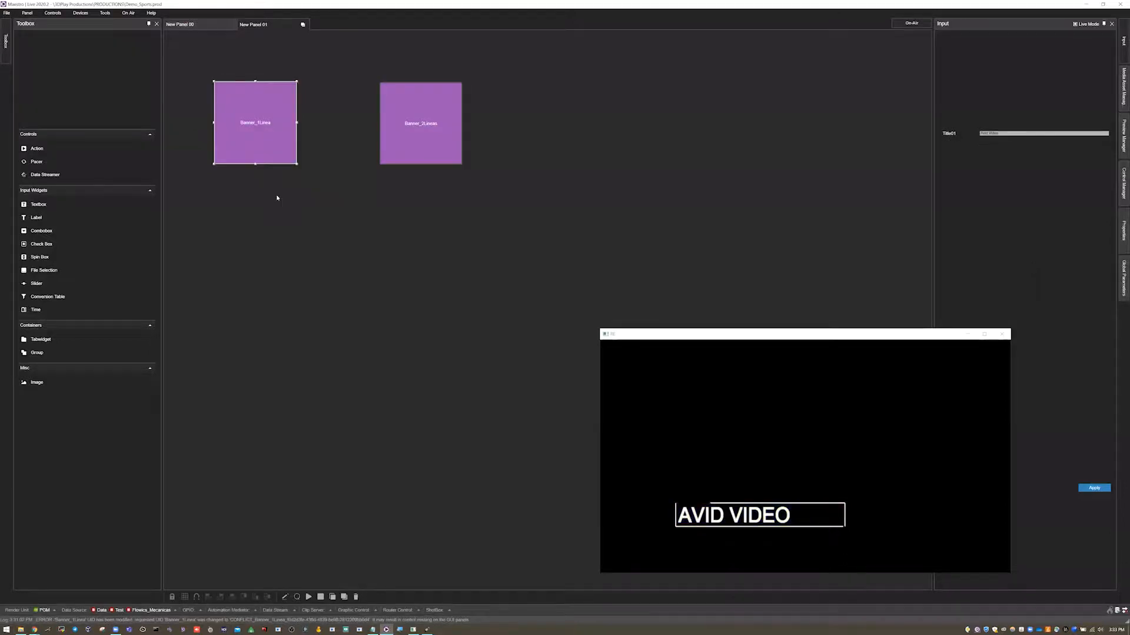
# Select Banner_2Lineas, trim the end of its Title01 input text, and cue the action.
pyautogui.click(414, 120)
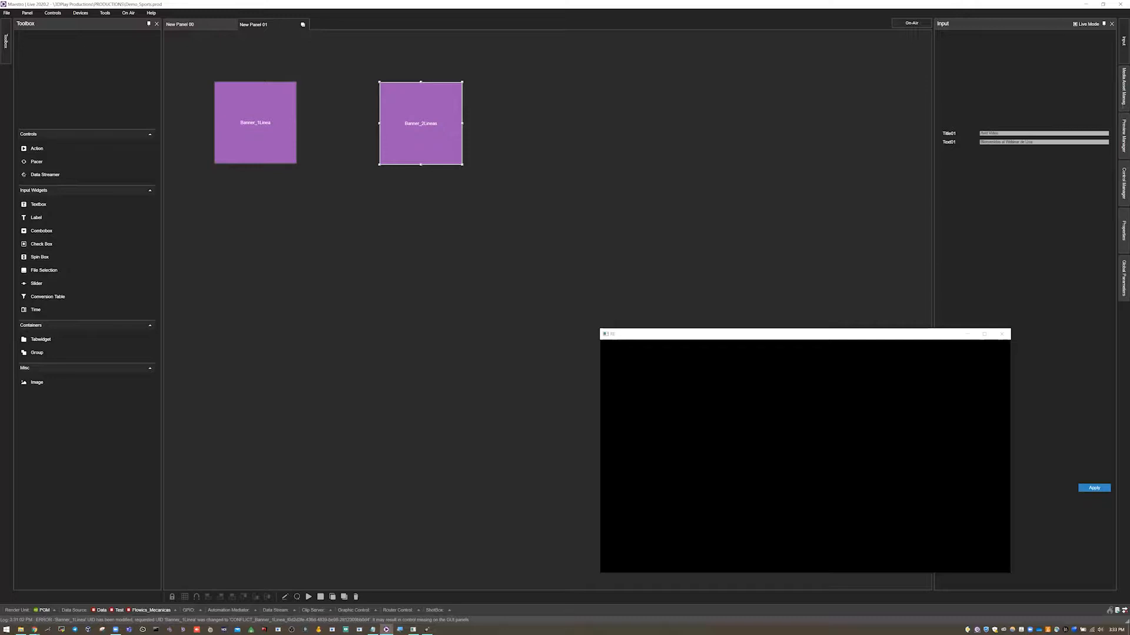
pyautogui.doubleClick(996, 134)
pyautogui.press('BackSpace')
pyautogui.press('BackSpace')
pyautogui.press('BackSpace')
pyautogui.press('BackSpace')
pyautogui.press('BackSpace')
pyautogui.rightClick(435, 114)
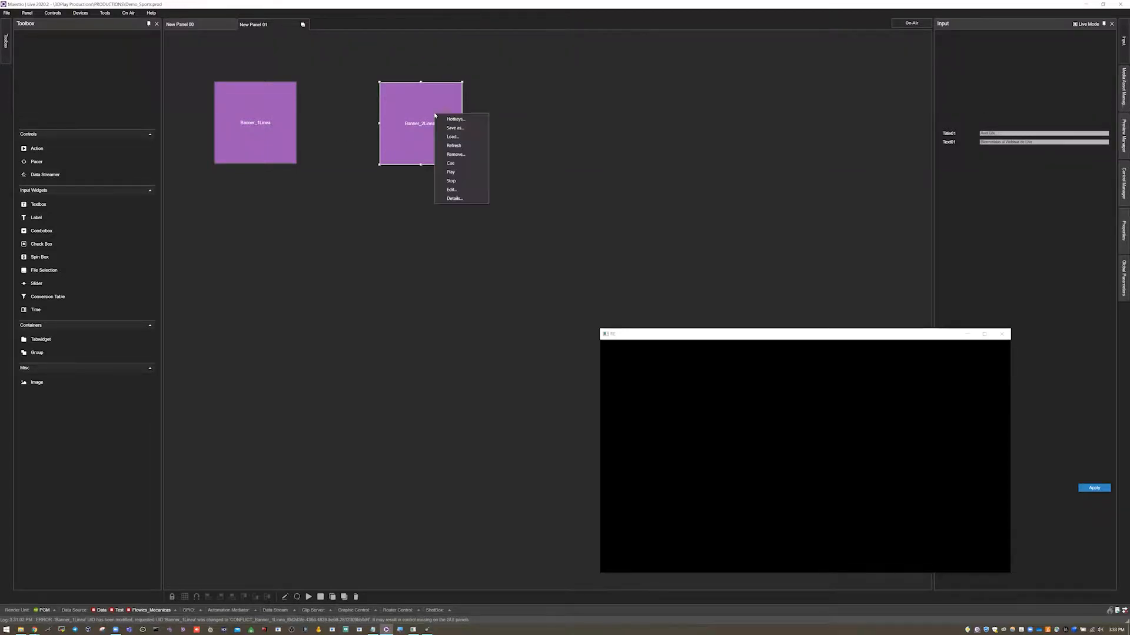
pyautogui.click(450, 163)
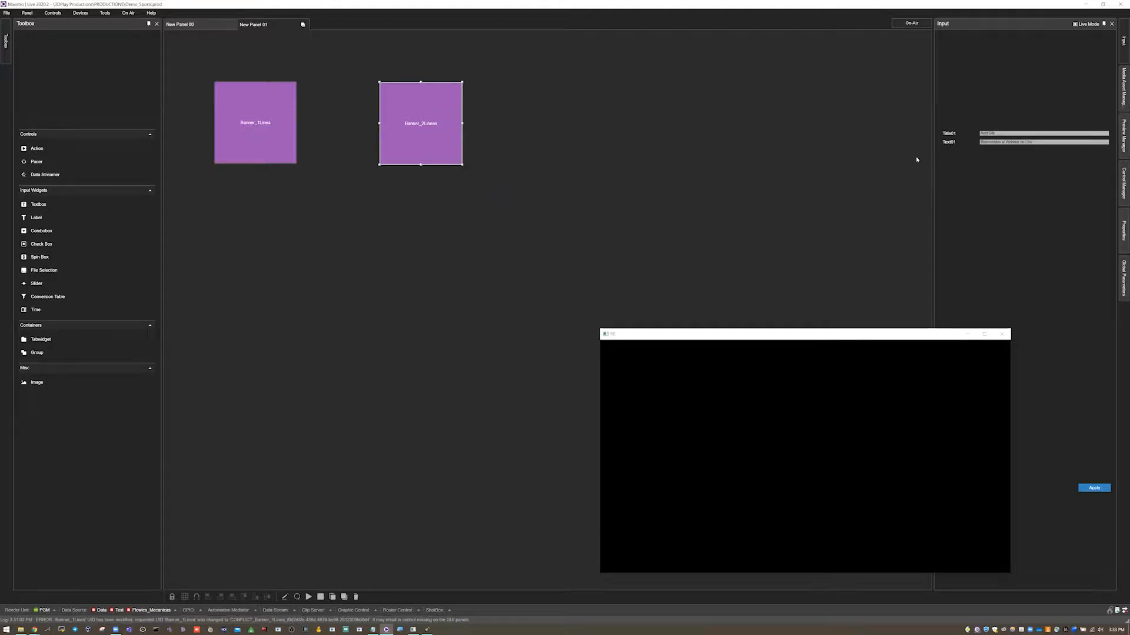
# Play the Banner_2Lineas action twice to bring in both lines, then stop it.
pyautogui.rightClick(414, 114)
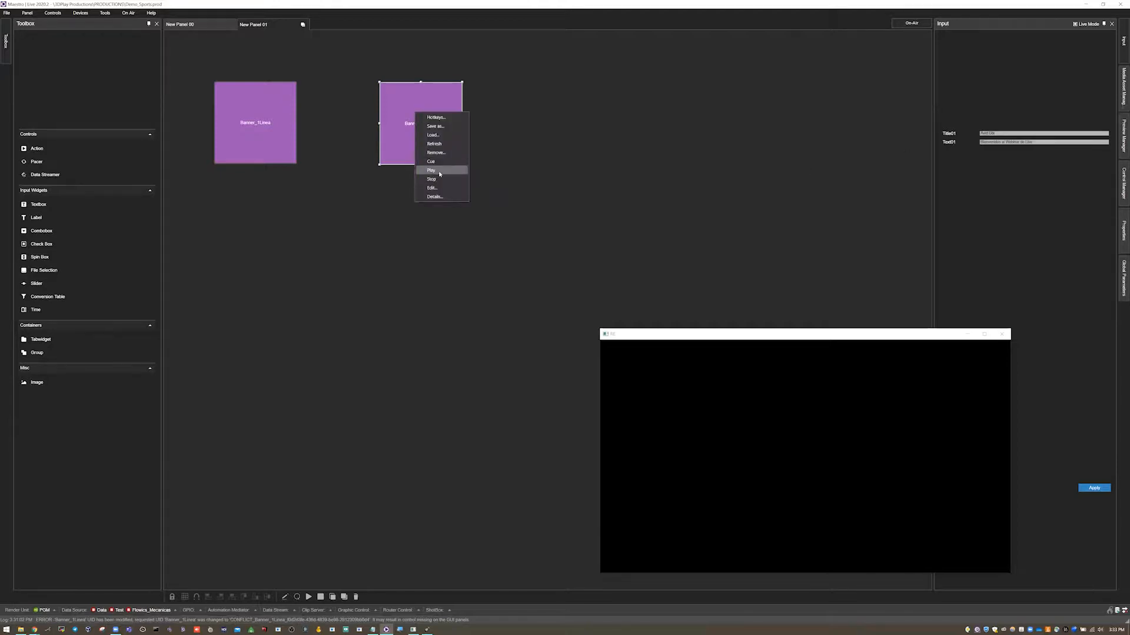
pyautogui.click(440, 172)
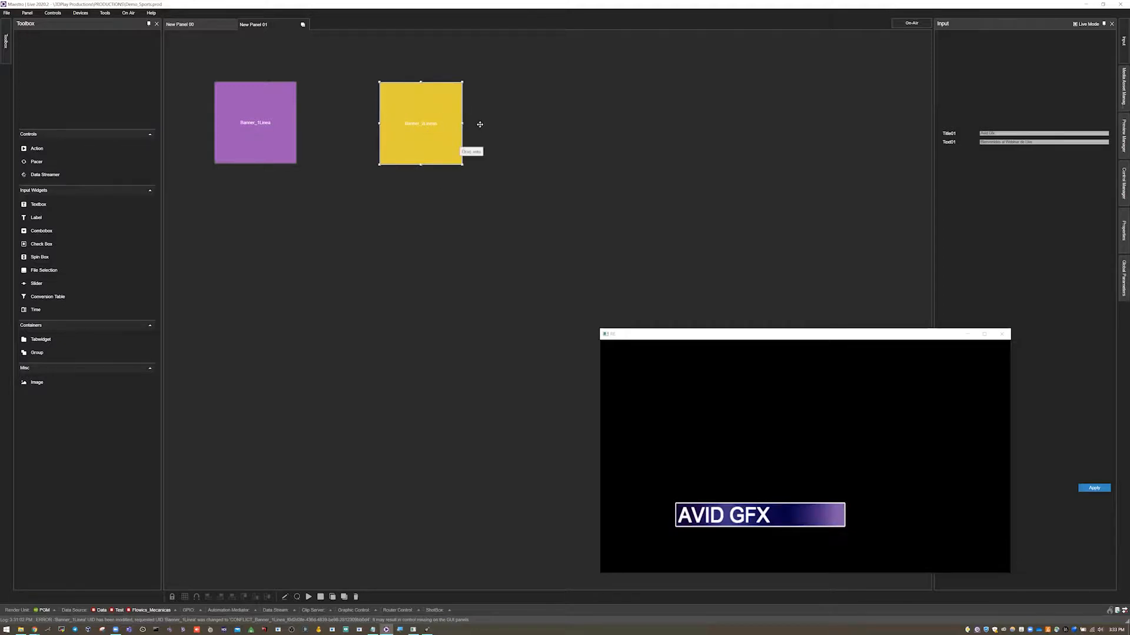
pyautogui.rightClick(434, 132)
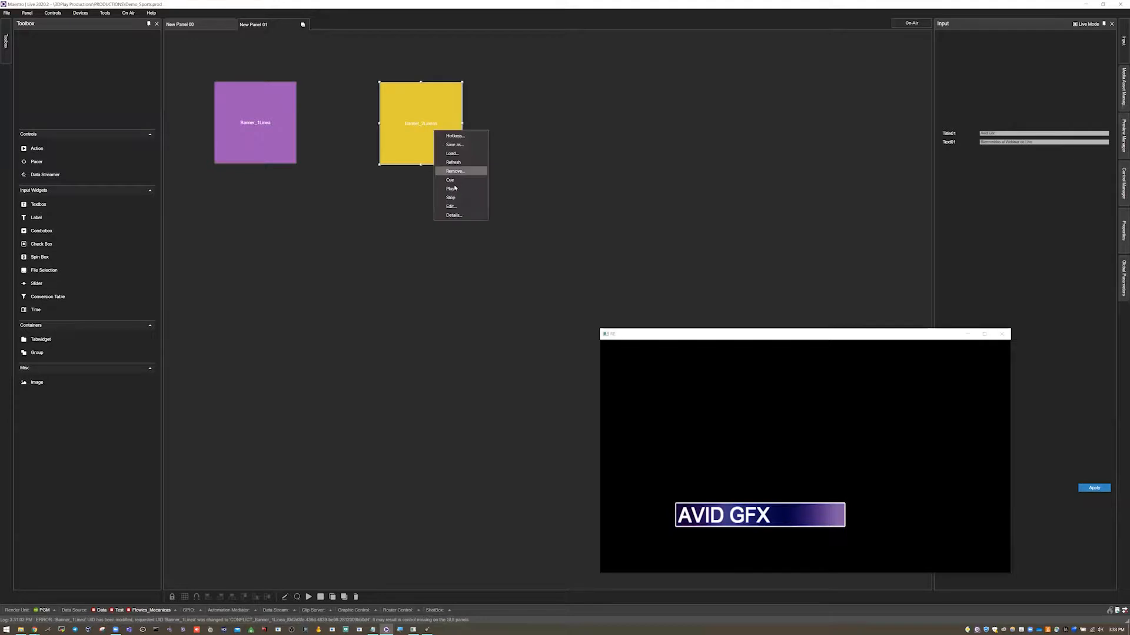
pyautogui.click(454, 188)
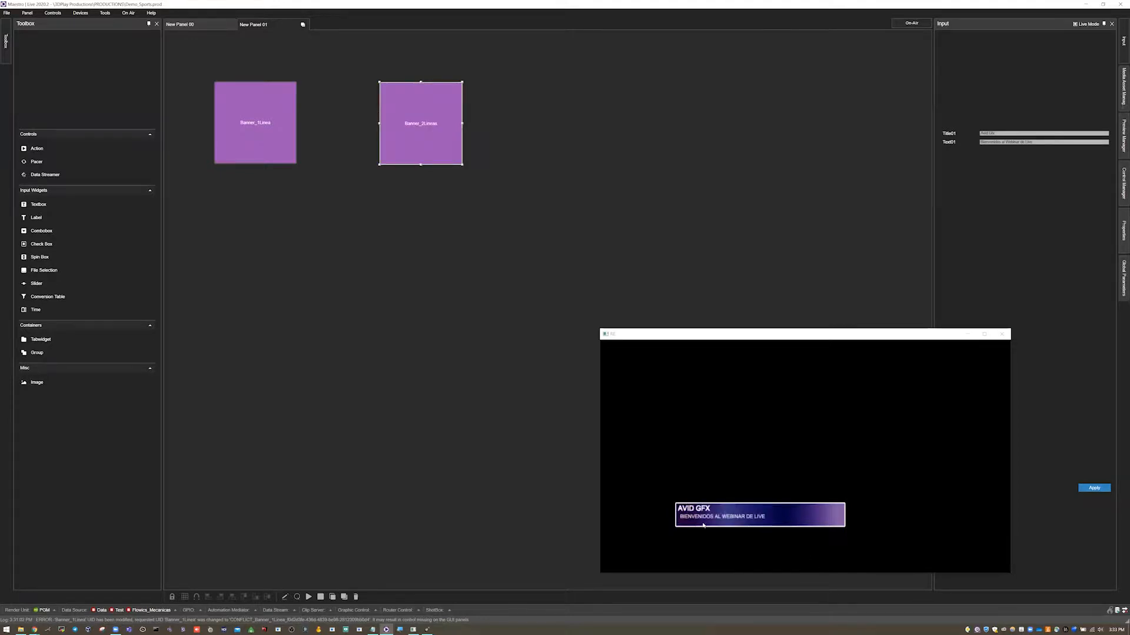
pyautogui.rightClick(423, 126)
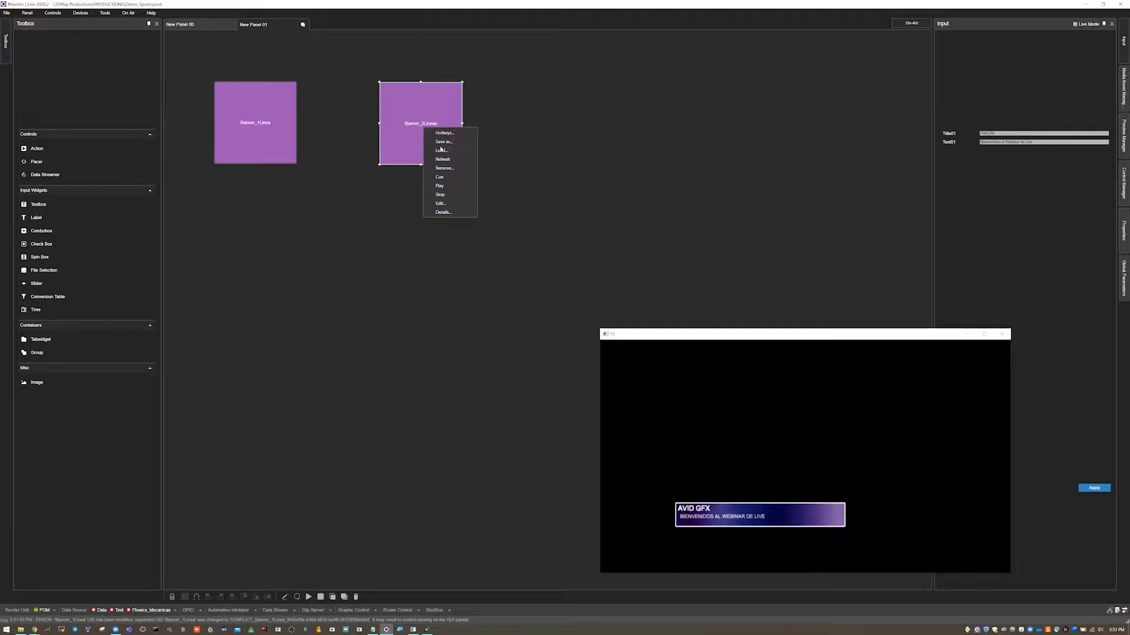
pyautogui.click(445, 194)
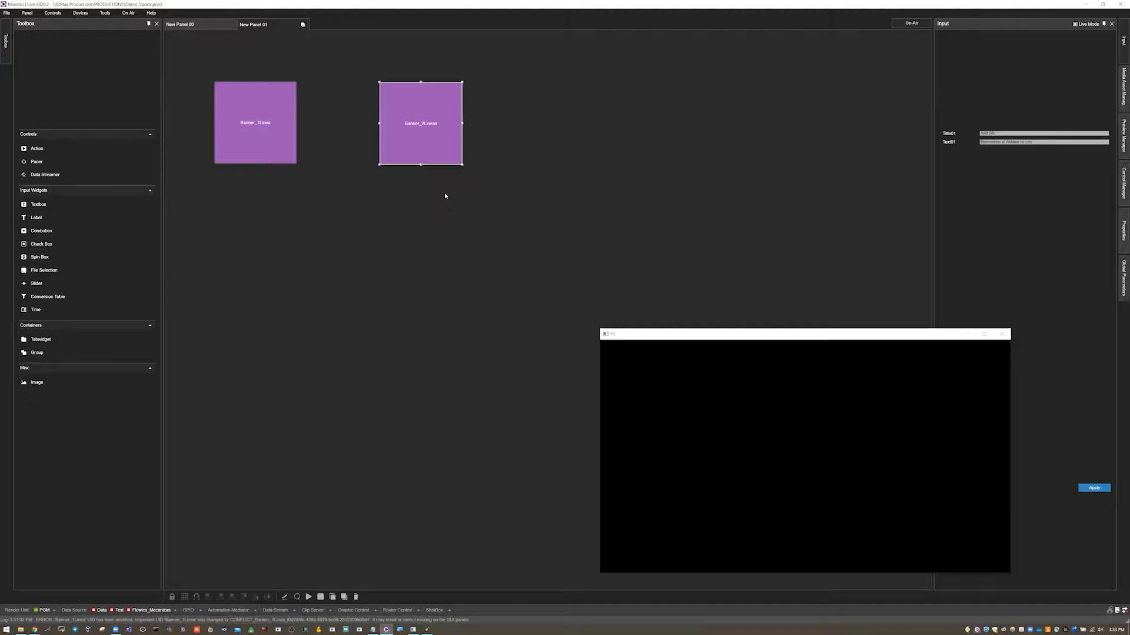
# Drag the Title01 parameter of Banner_2Lineas onto the panel as a text box beside the action button.
pyautogui.click(1002, 134)
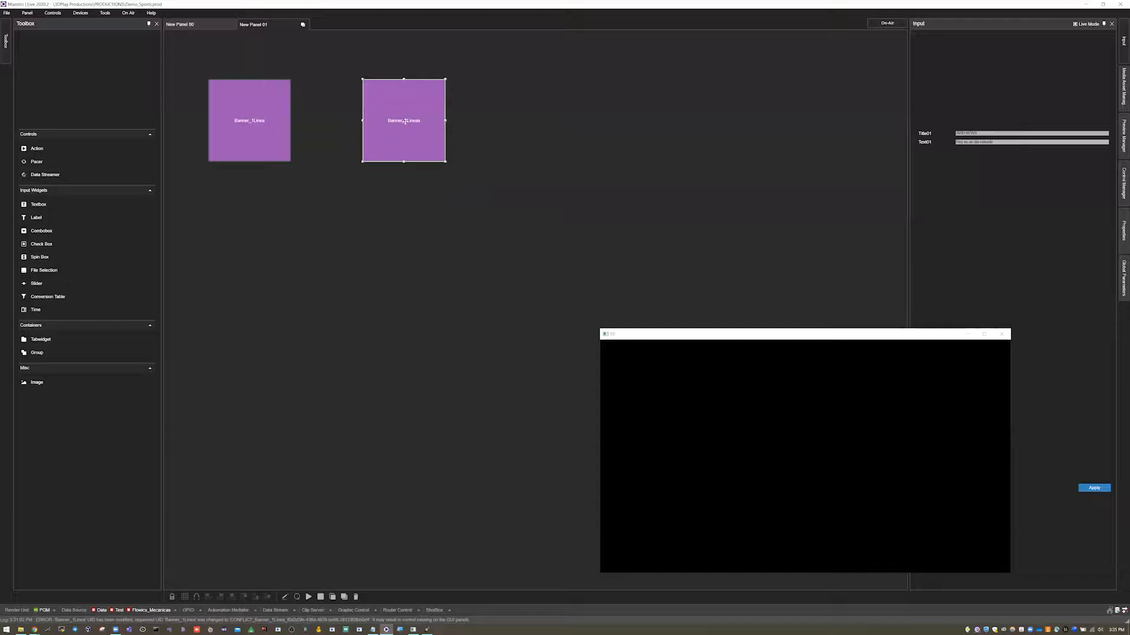
pyautogui.click(255, 117)
pyautogui.click(391, 124)
pyautogui.click(278, 125)
pyautogui.click(438, 121)
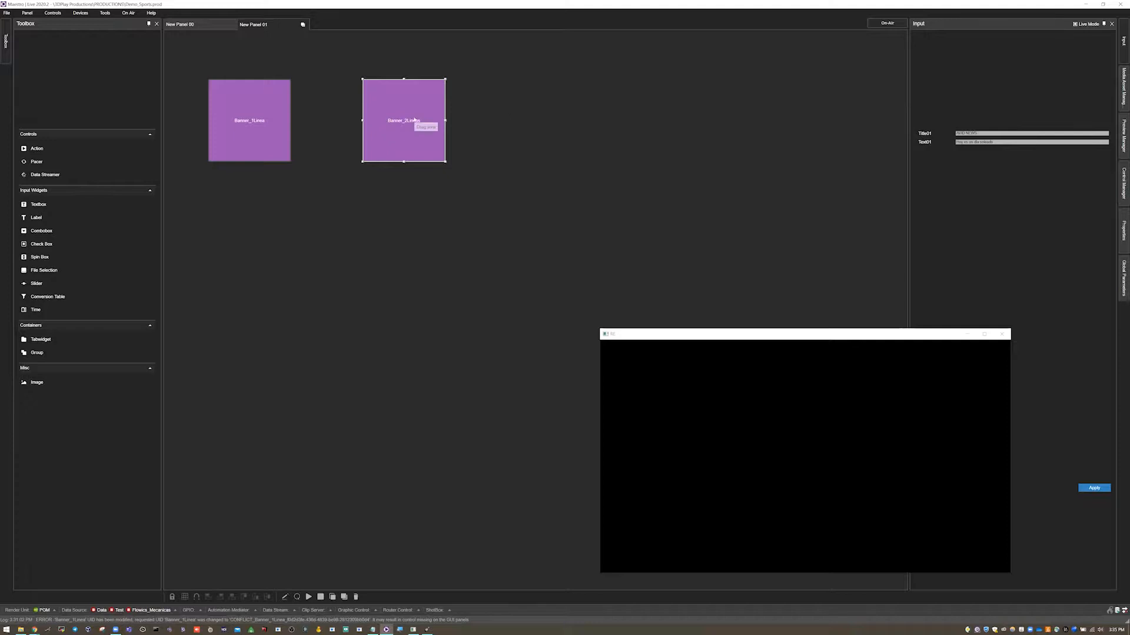
pyautogui.moveTo(928, 134); pyautogui.dragTo(603, 101)
pyautogui.moveTo(601, 101); pyautogui.dragTo(599, 103)
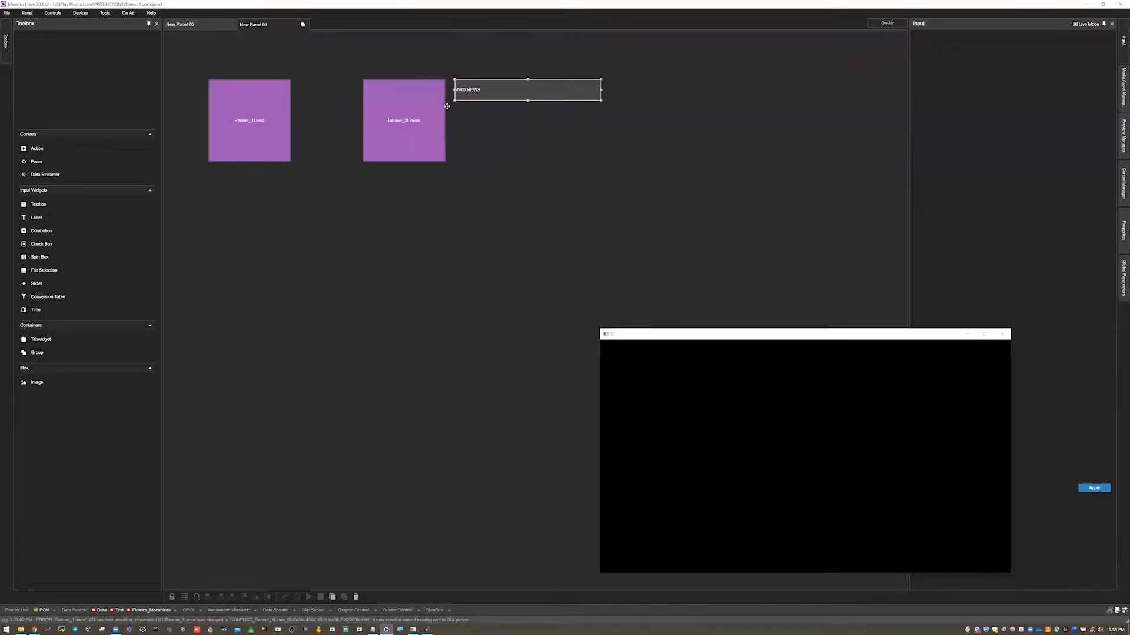
pyautogui.click(444, 106)
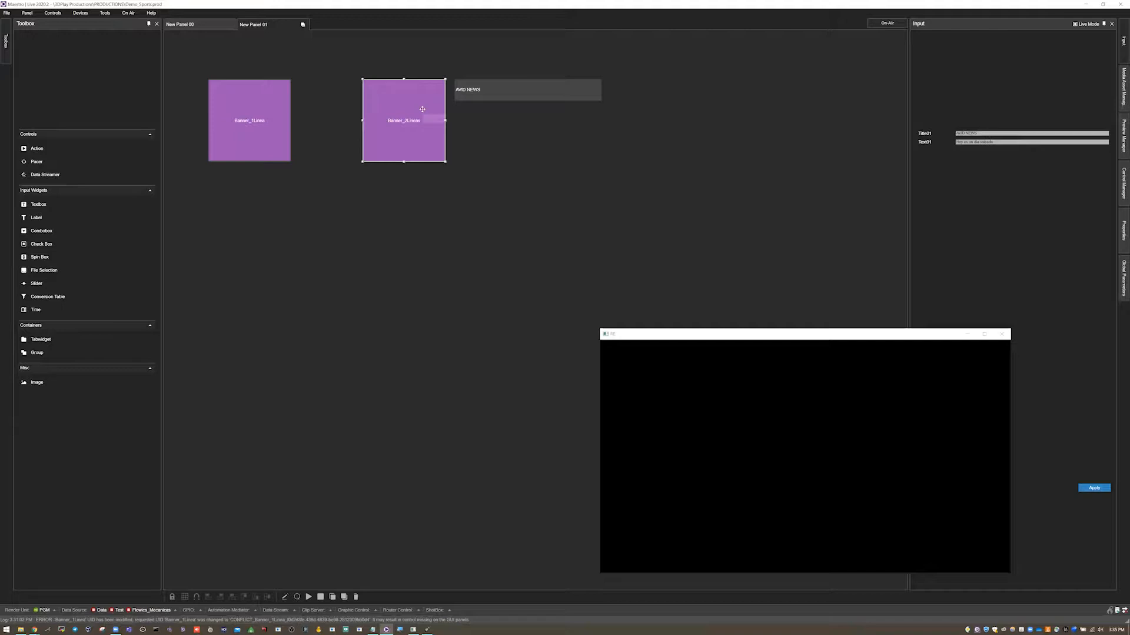
# Drag the Text01 parameter onto the panel as a second text box below the title box.
pyautogui.click(505, 90)
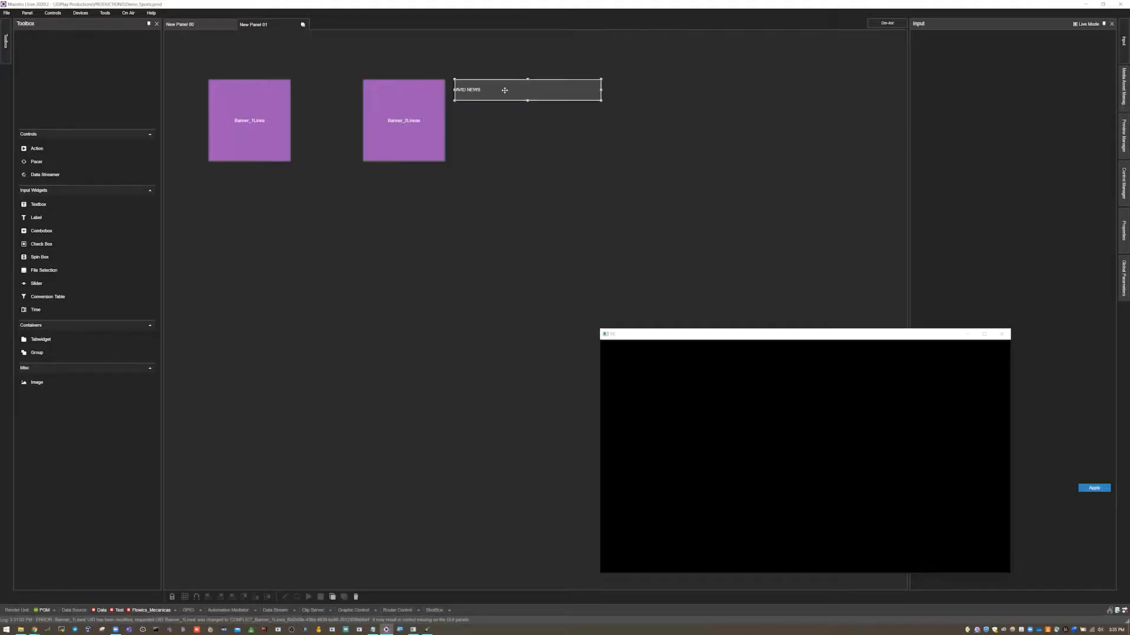
pyautogui.click(428, 105)
pyautogui.moveTo(916, 144); pyautogui.dragTo(600, 148)
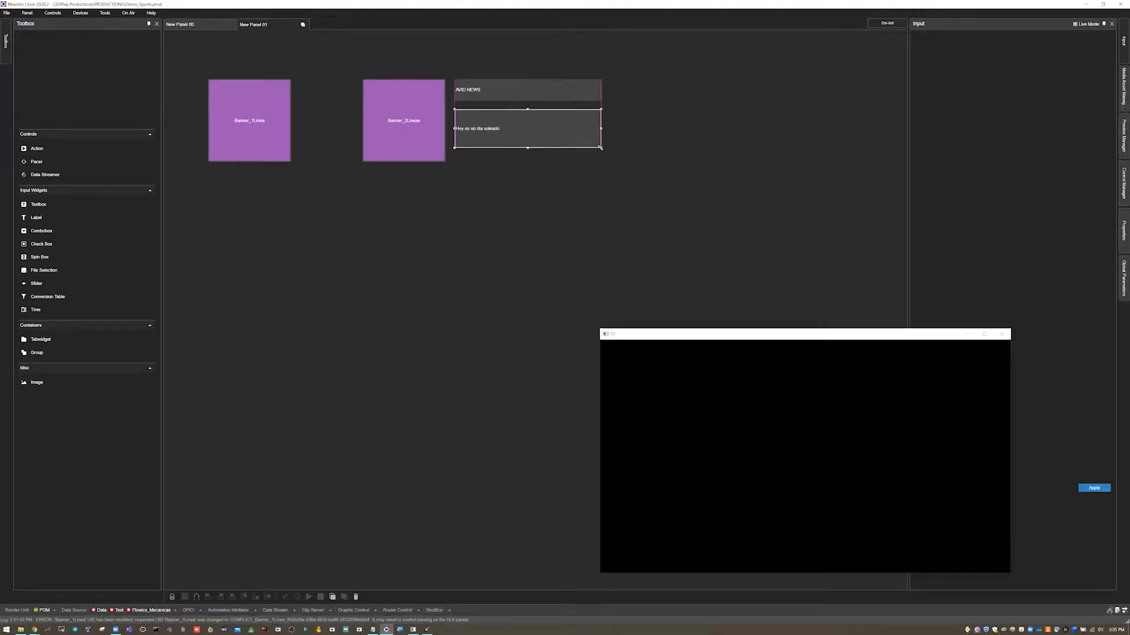
pyautogui.doubleClick(487, 90)
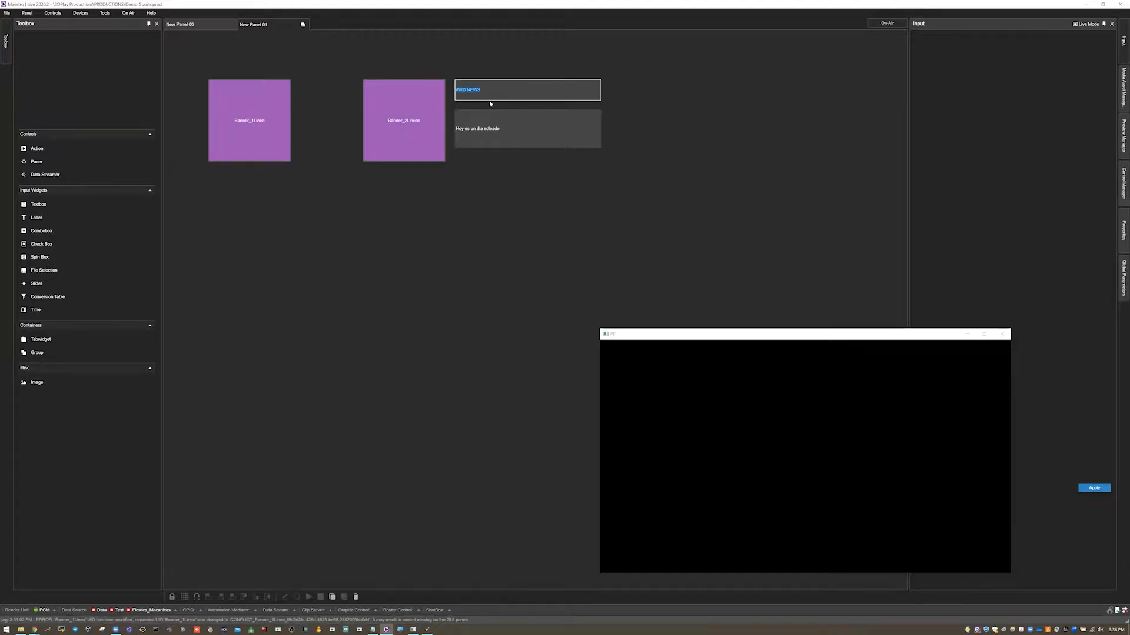
# Switch to New Panel 00 and open the VS action in the action editor.
pyautogui.click(194, 25)
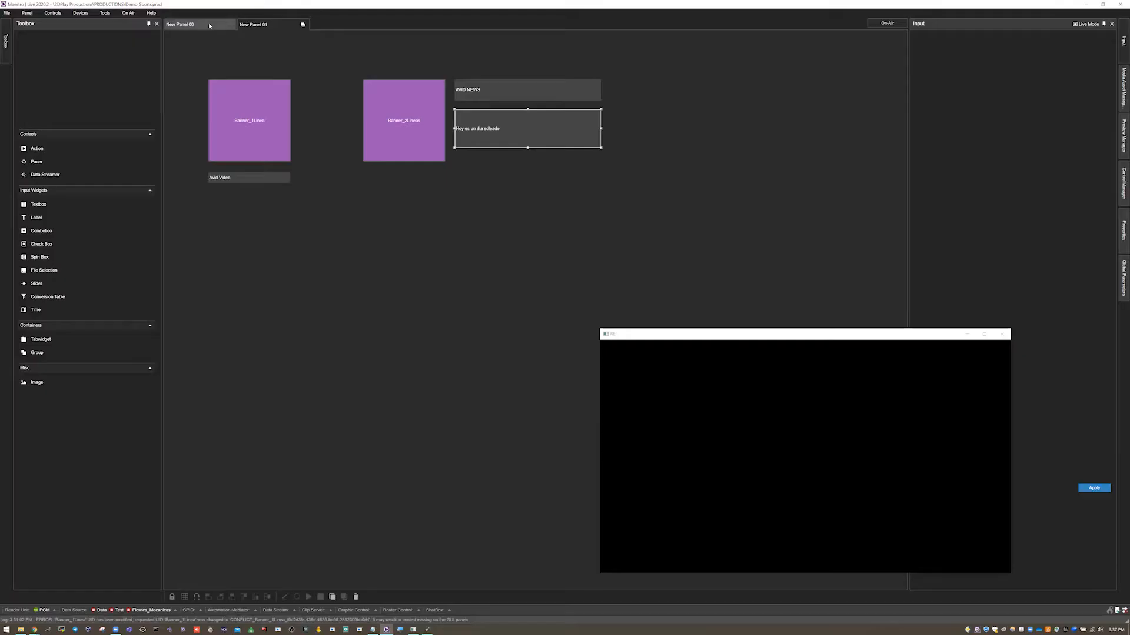
pyautogui.click(209, 25)
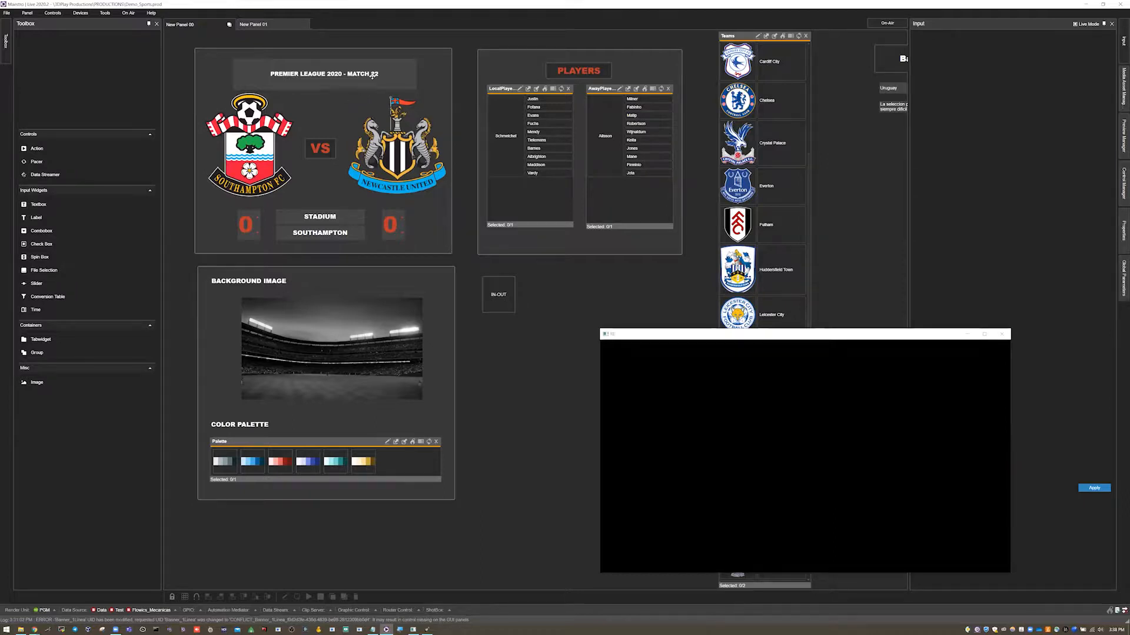
pyautogui.click(284, 143)
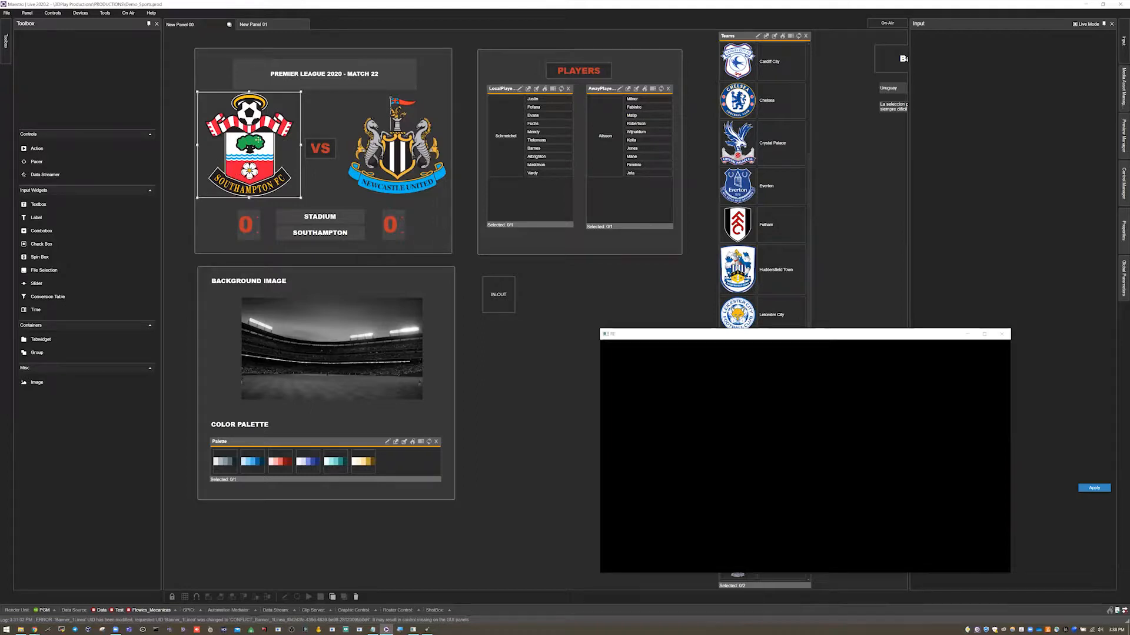
pyautogui.click(395, 154)
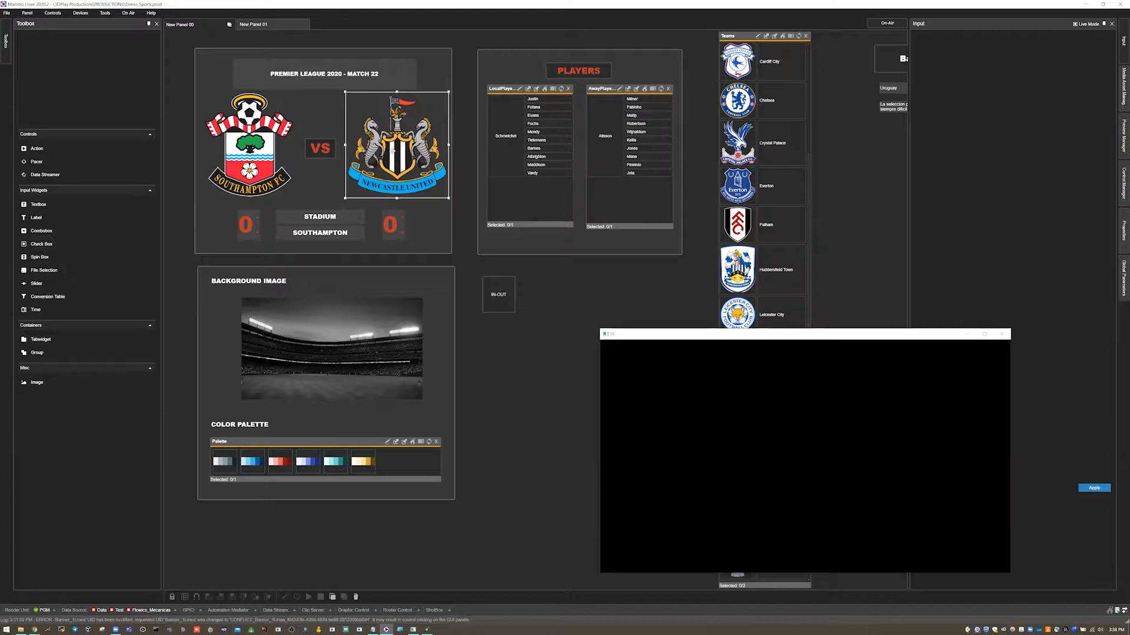
pyautogui.click(326, 149)
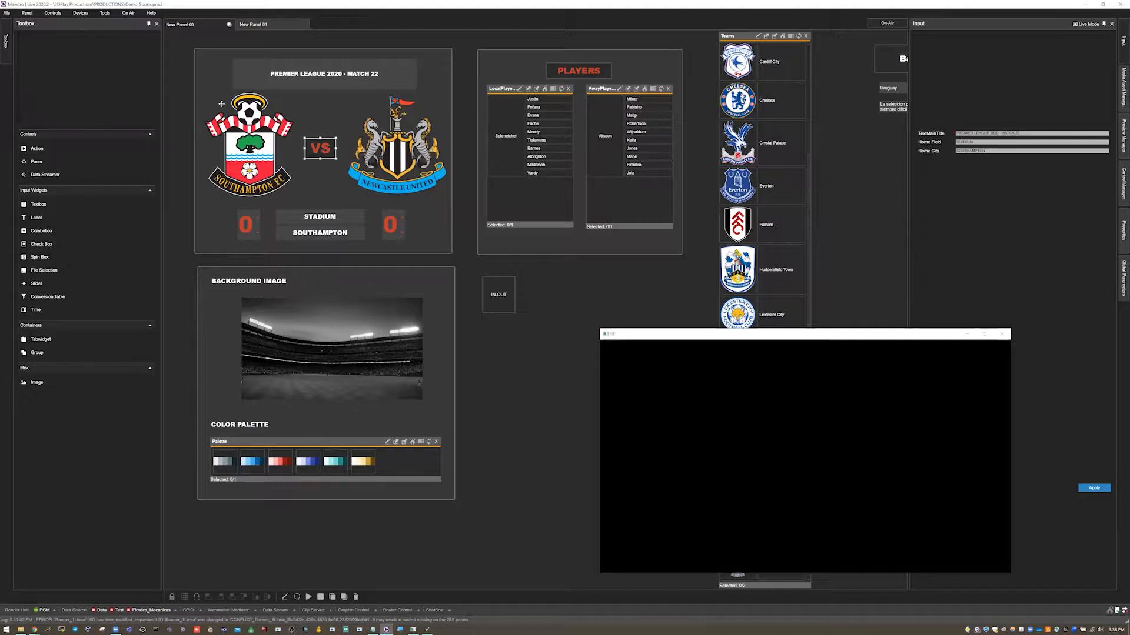
pyautogui.rightClick(322, 149)
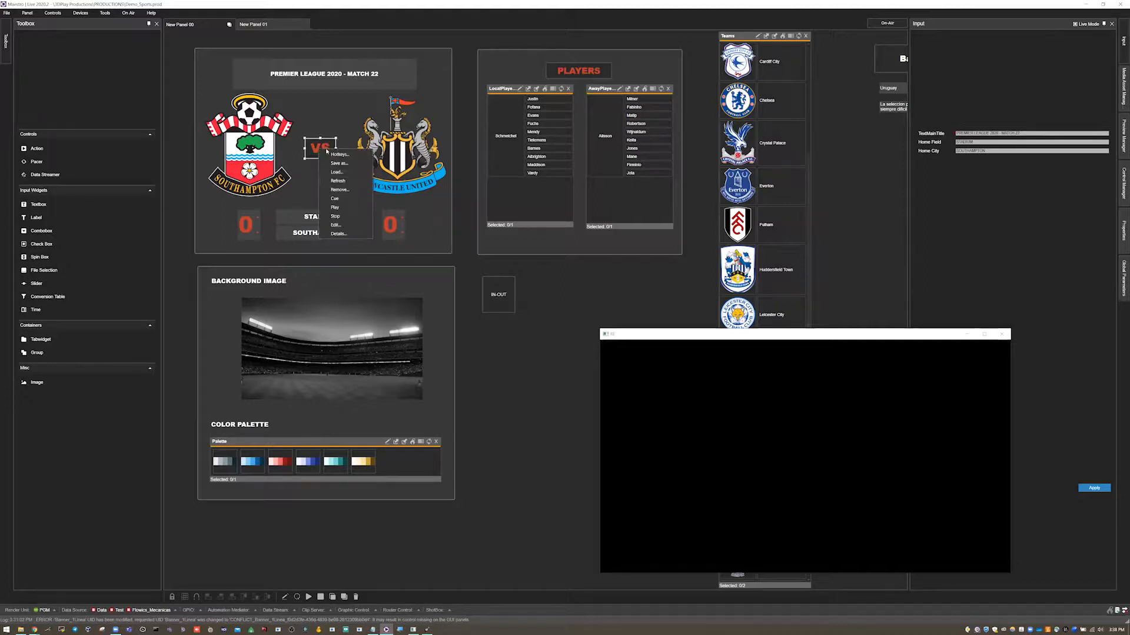
pyautogui.click(340, 224)
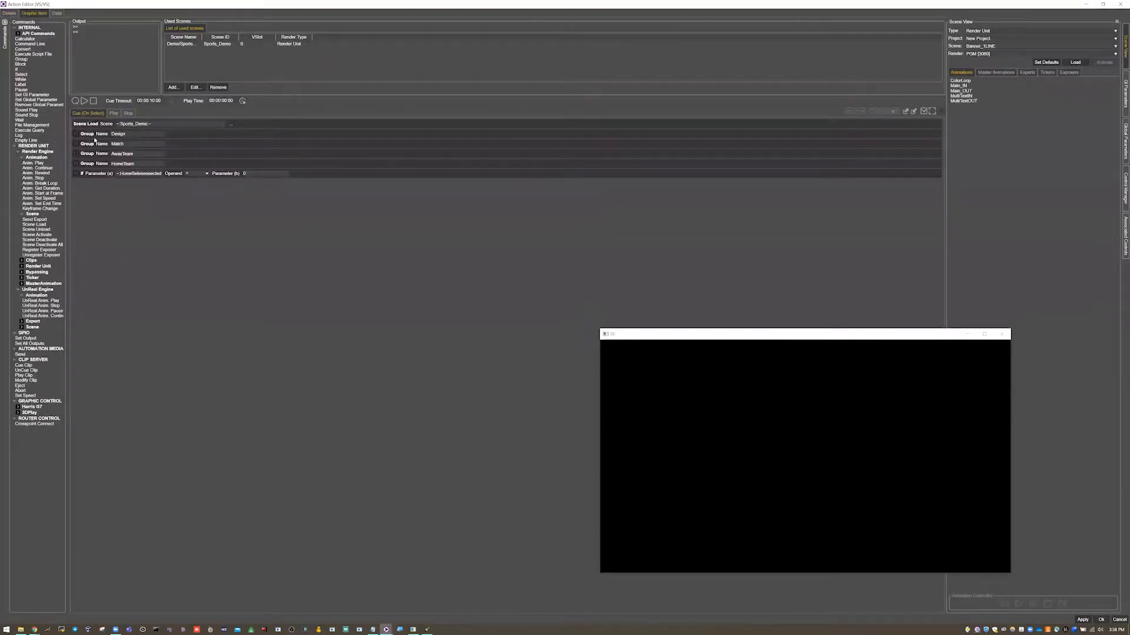
# Expand the Design, Match, AwayTeam and HomeTeam groups and the condition in the VS Cue commands.
pyautogui.click(76, 134)
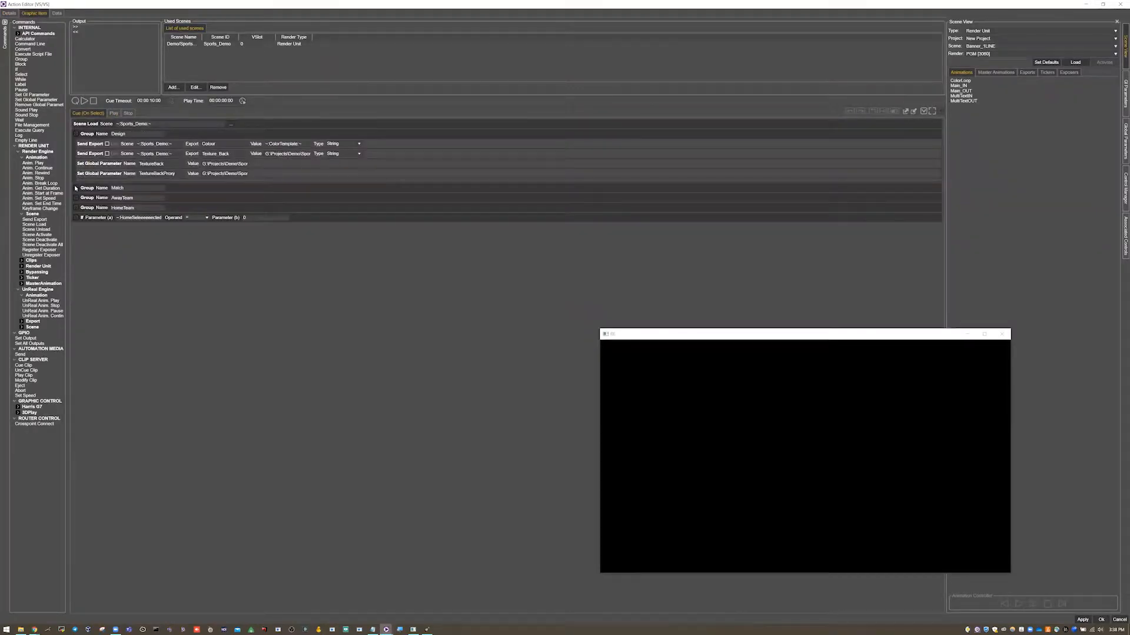
pyautogui.click(76, 188)
pyautogui.click(76, 222)
pyautogui.click(77, 266)
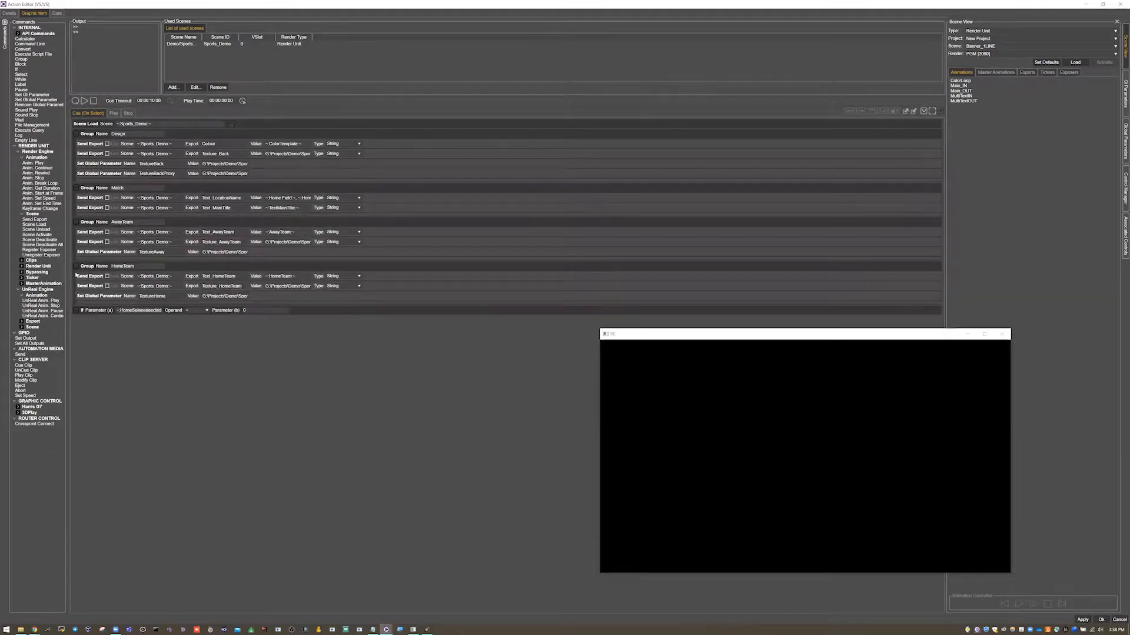
pyautogui.click(77, 310)
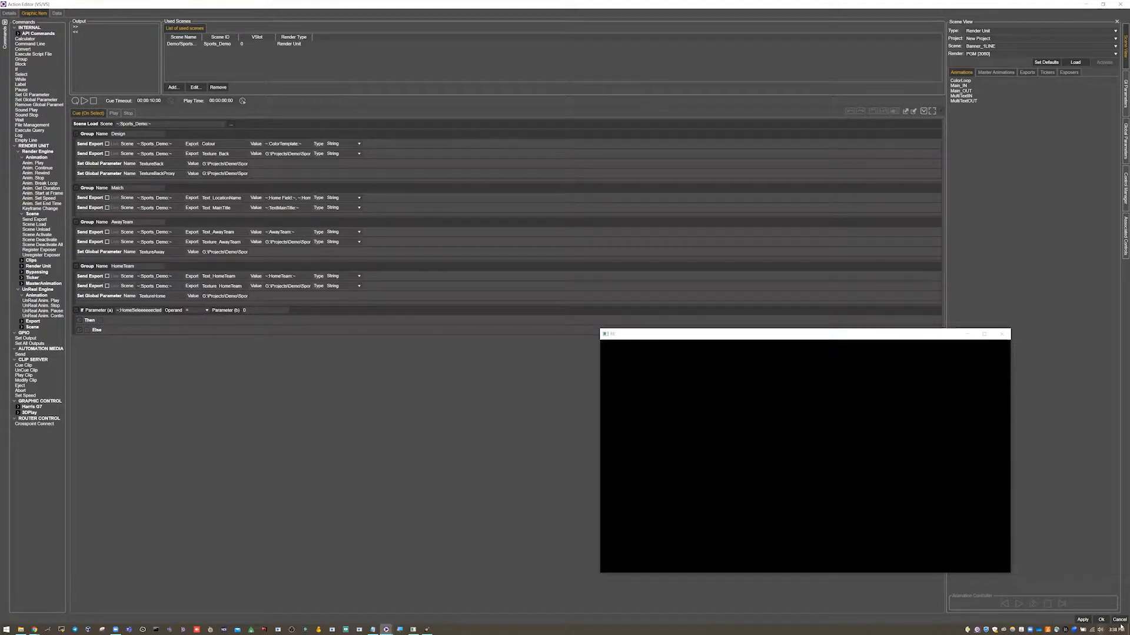
pyautogui.click(117, 114)
pyautogui.click(97, 116)
# Inspect the Send Export and Set Global Parameter rows in each group of the Cue commands.
pyautogui.click(90, 136)
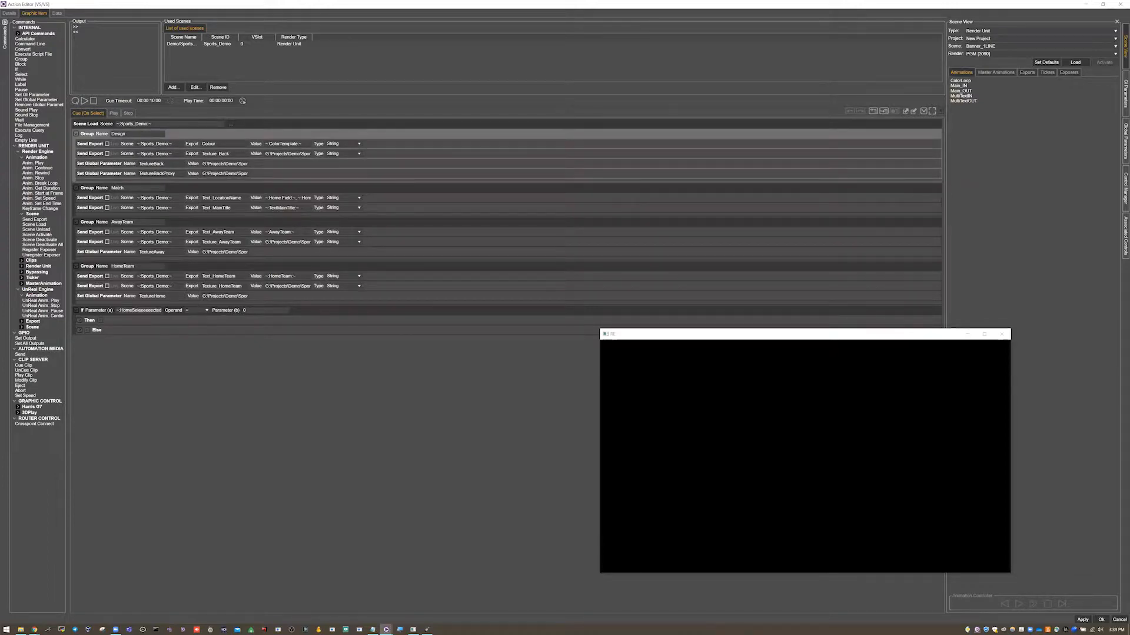
pyautogui.doubleClick(209, 144)
pyautogui.doubleClick(215, 154)
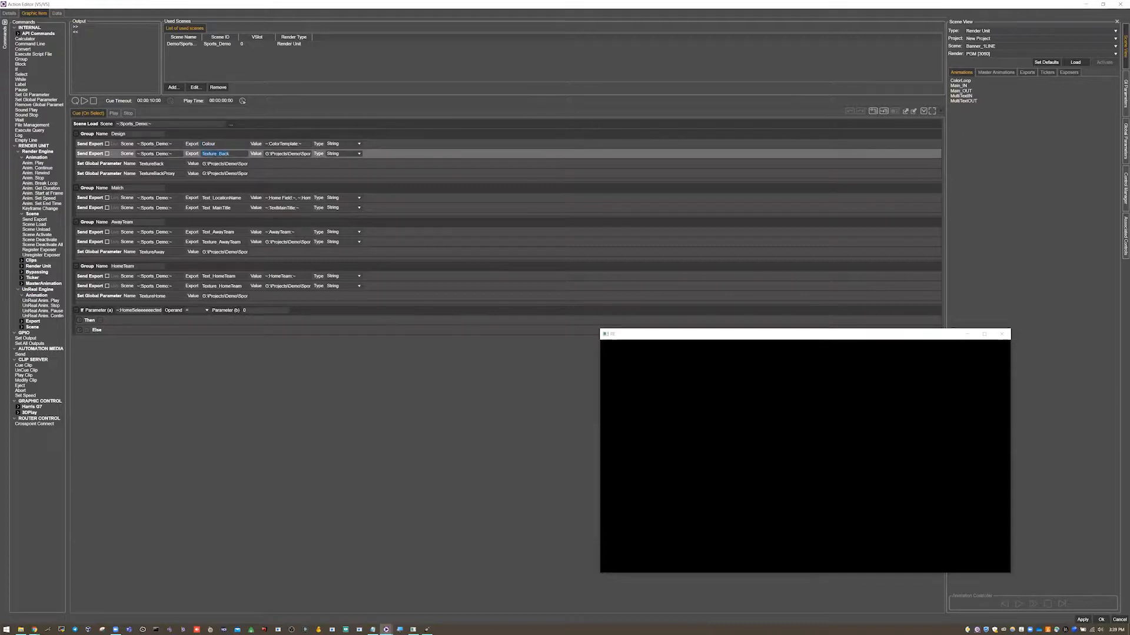
pyautogui.click(100, 188)
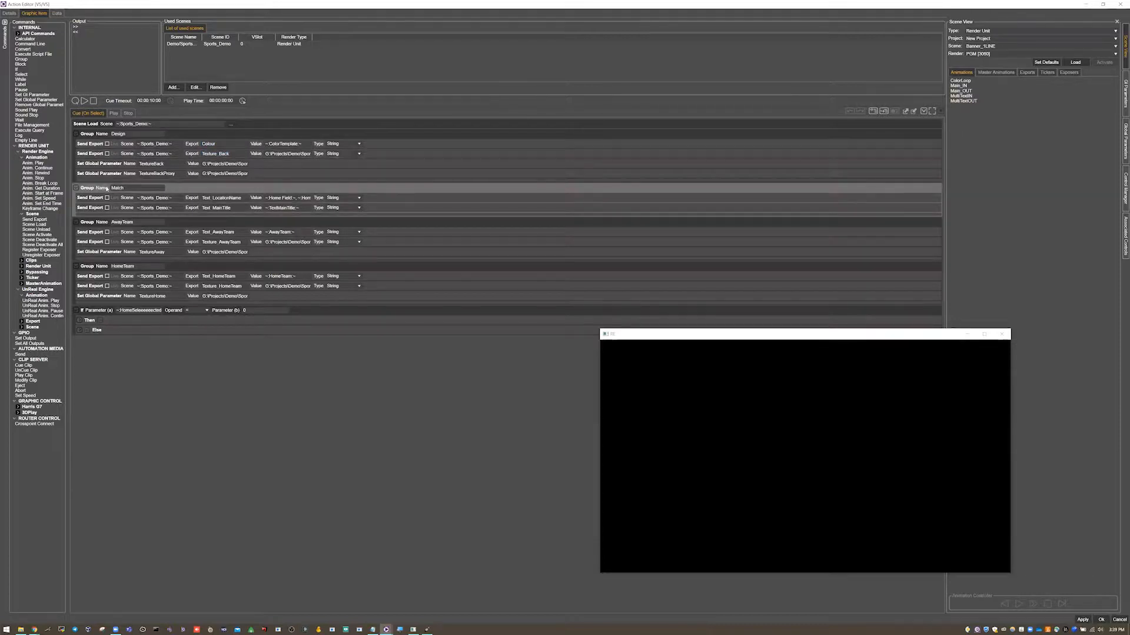
pyautogui.doubleClick(221, 198)
pyautogui.doubleClick(215, 208)
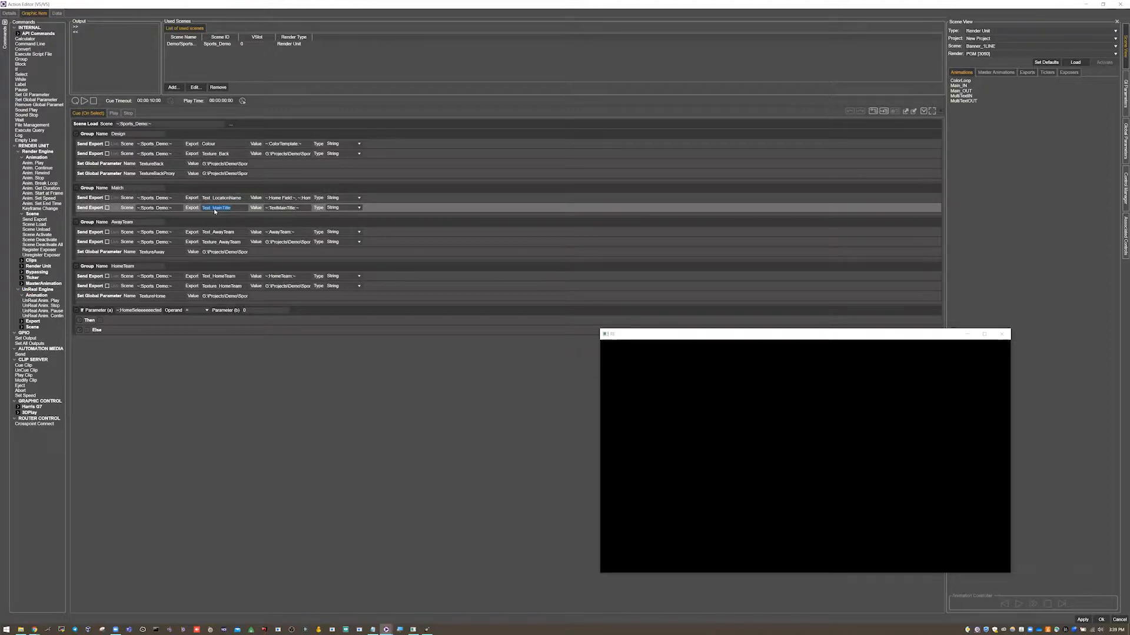
pyautogui.click(98, 224)
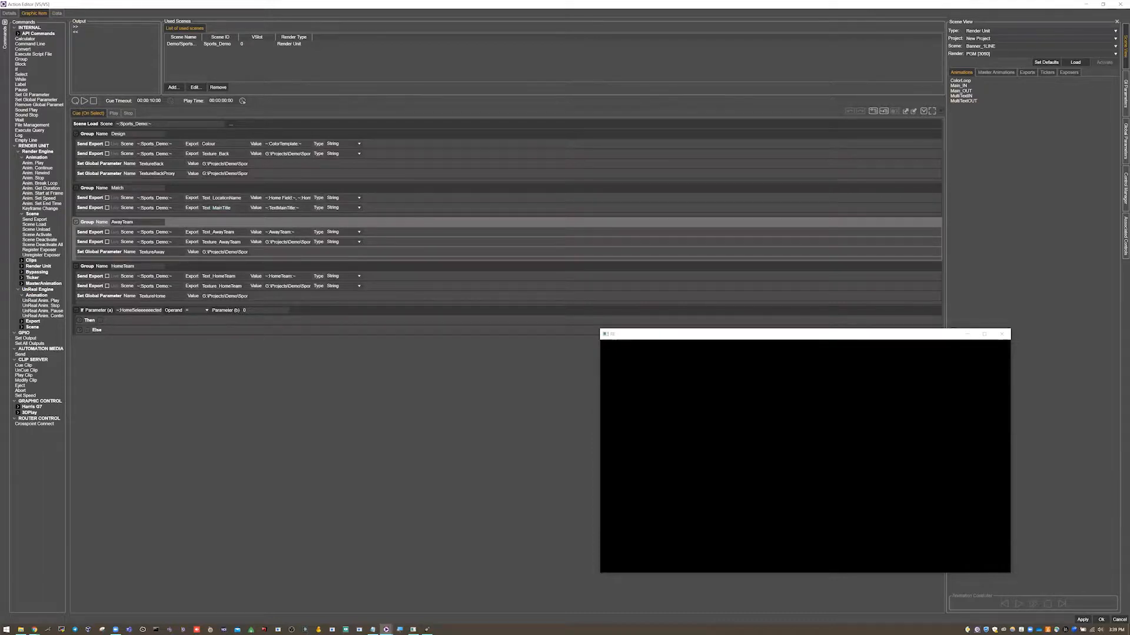
pyautogui.click(130, 266)
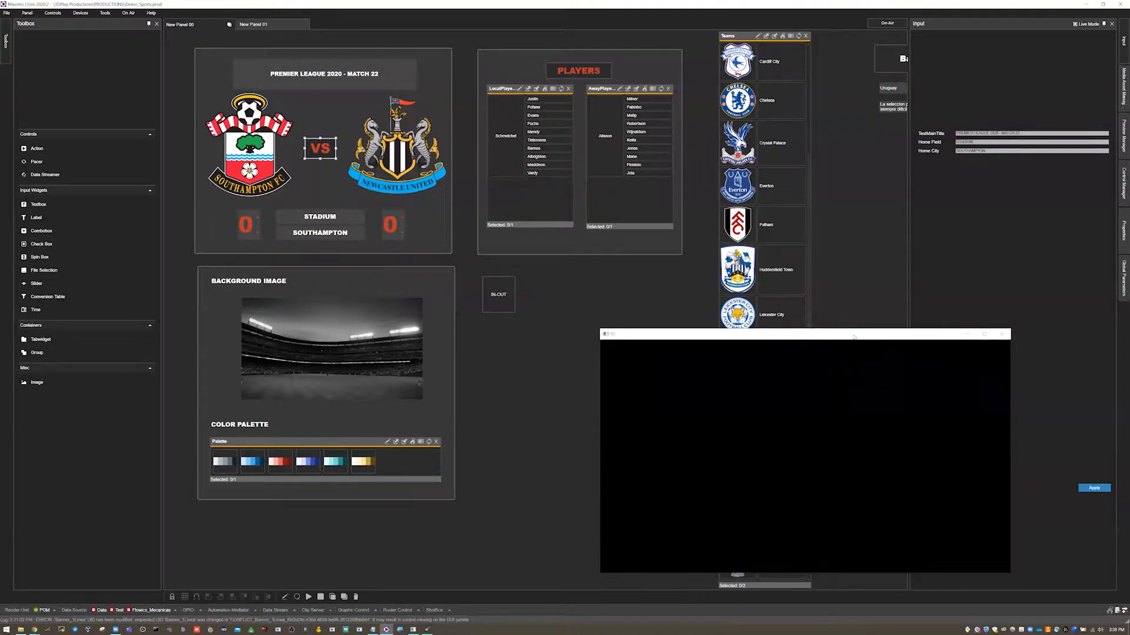
# Browse the Teams list widget on New Panel 00.
pyautogui.moveTo(854, 337); pyautogui.dragTo(888, 351)
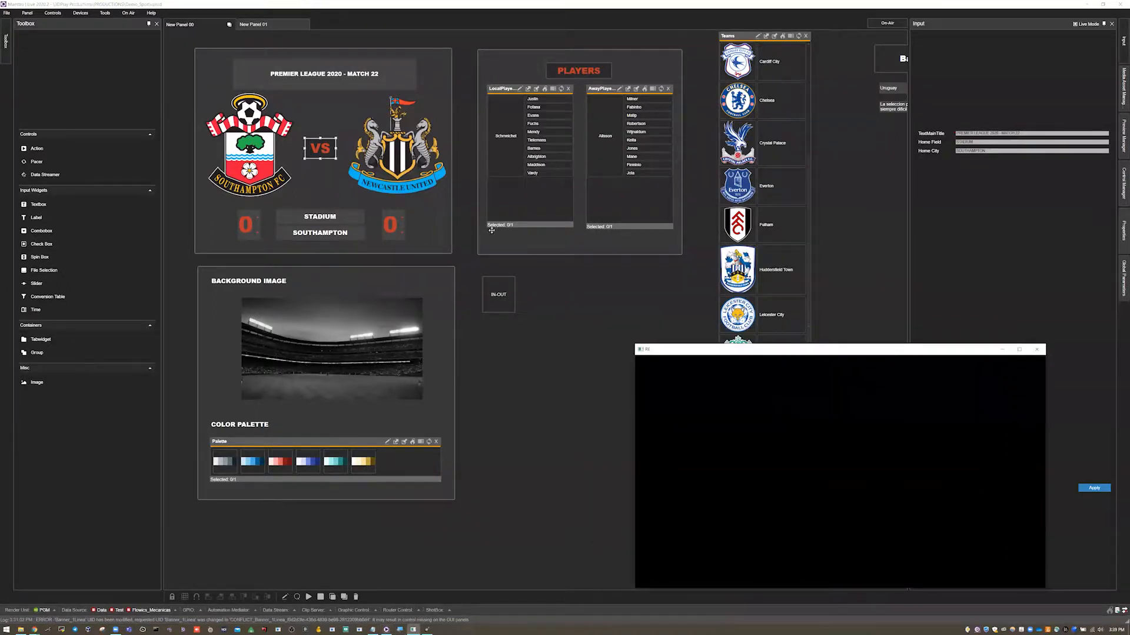
pyautogui.click(556, 284)
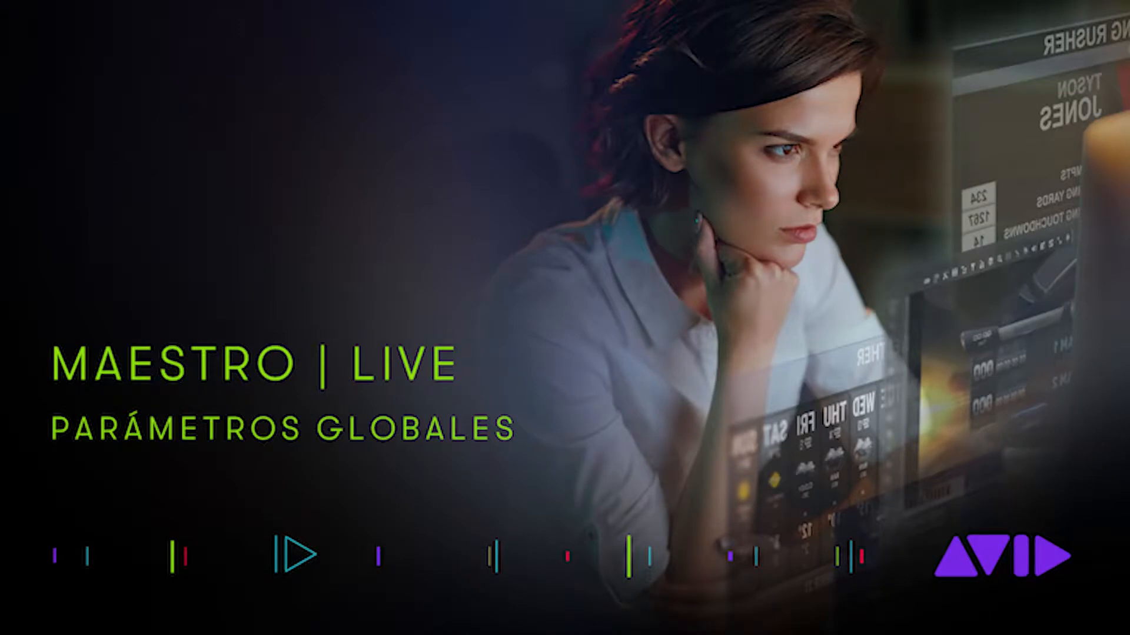
pyautogui.click(765, 143)
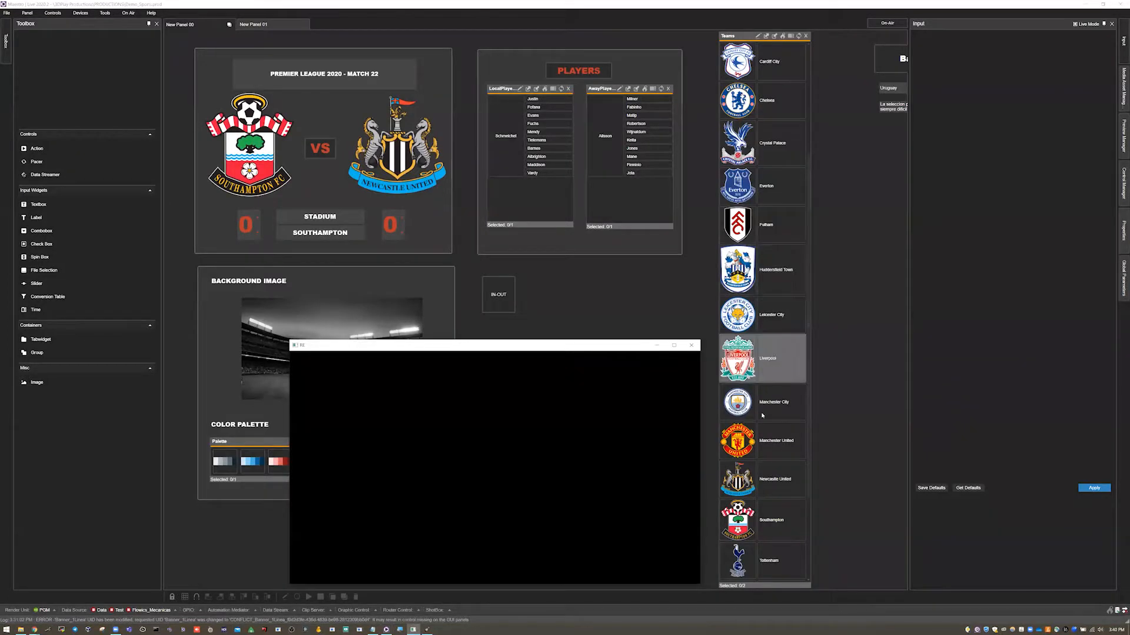
pyautogui.scroll(-4, 762, 419)
pyautogui.scroll(8, 760, 416)
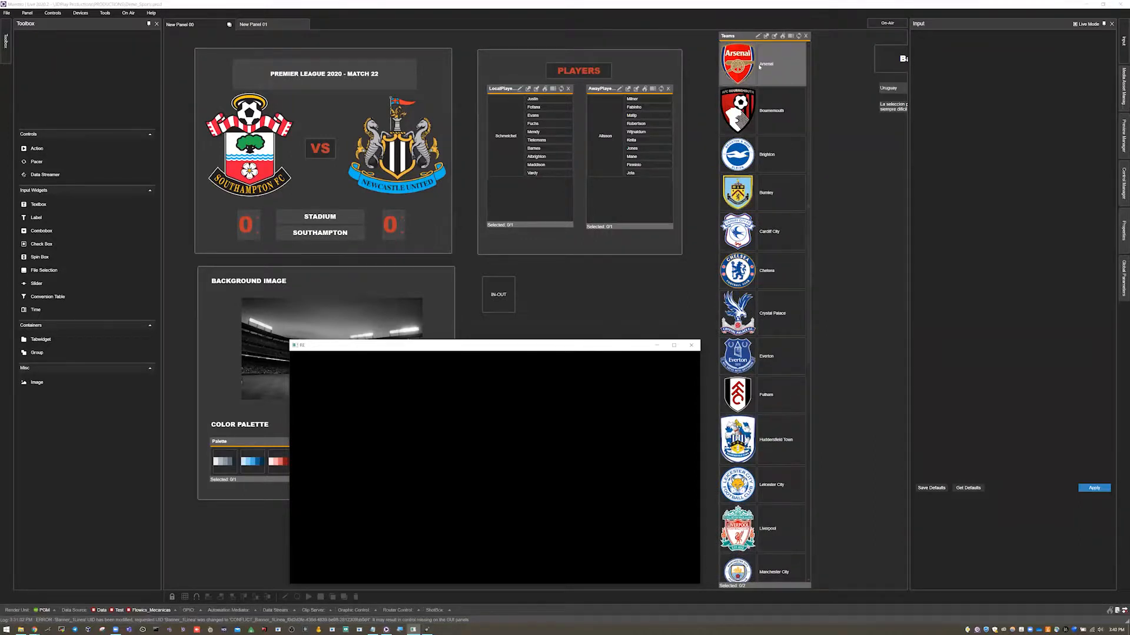
# Open the Teams list's data editor and inspect the global parameters set on first and second selection.
pyautogui.click(757, 37)
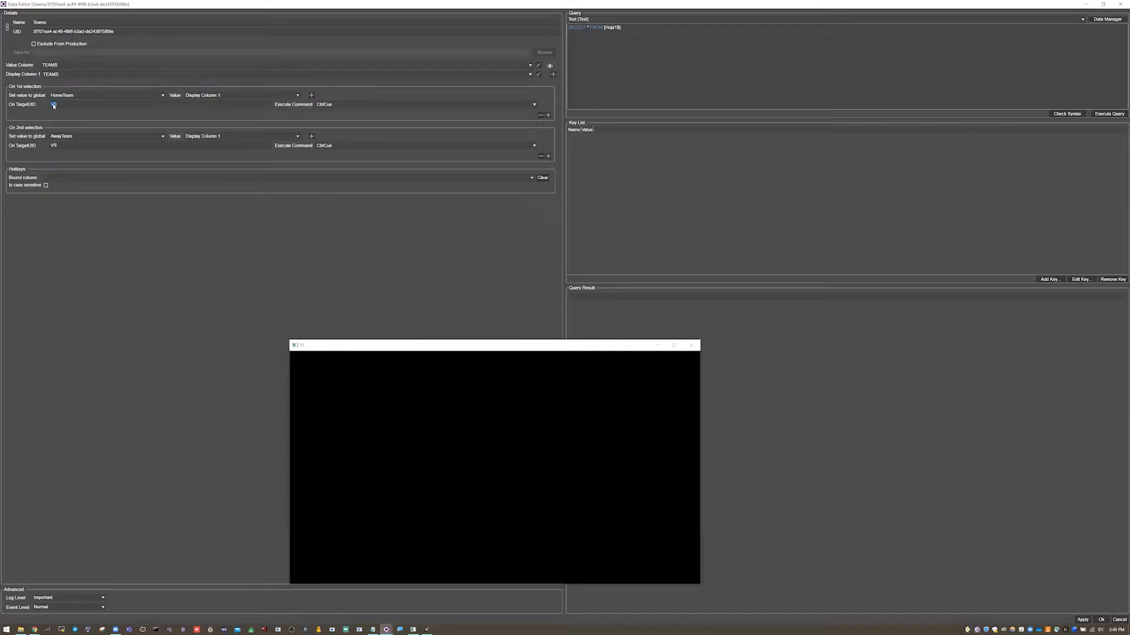
pyautogui.doubleClick(54, 145)
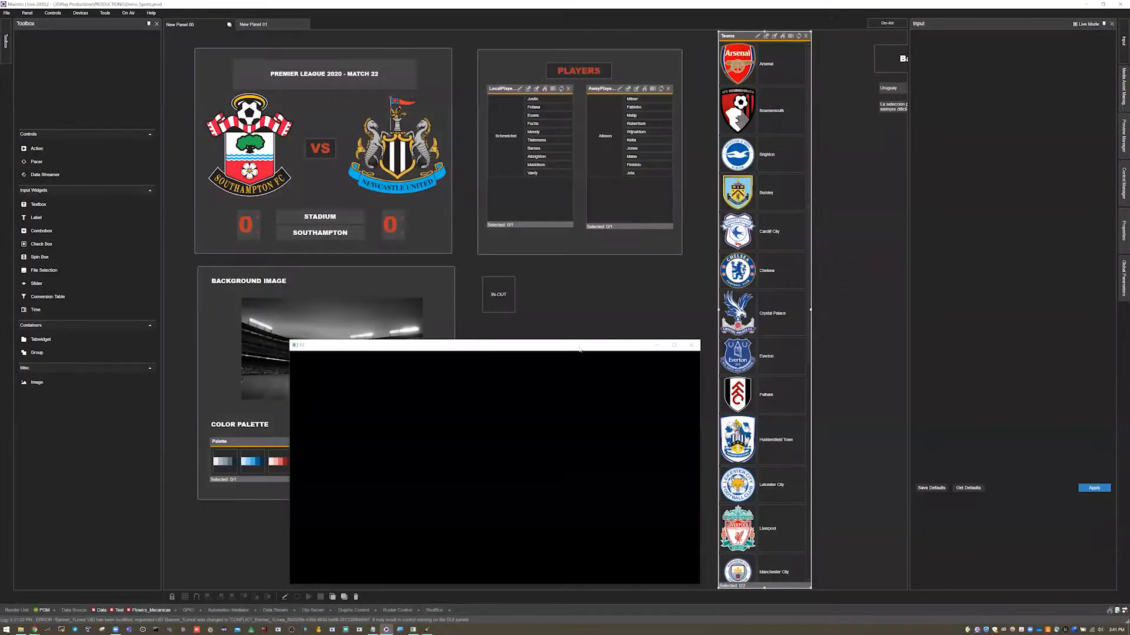
pyautogui.moveTo(579, 347); pyautogui.dragTo(591, 345)
# Switch the panel to On-Air mode and move the output preview window aside.
pyautogui.click(604, 324)
pyautogui.click(888, 24)
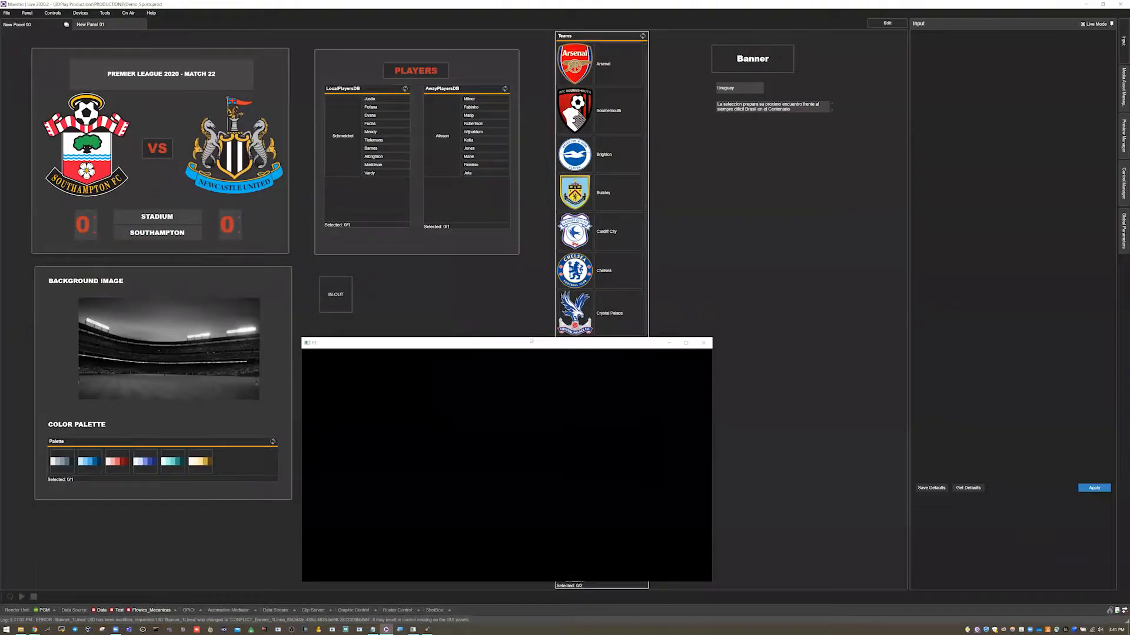
pyautogui.moveTo(626, 342); pyautogui.dragTo(1030, 269)
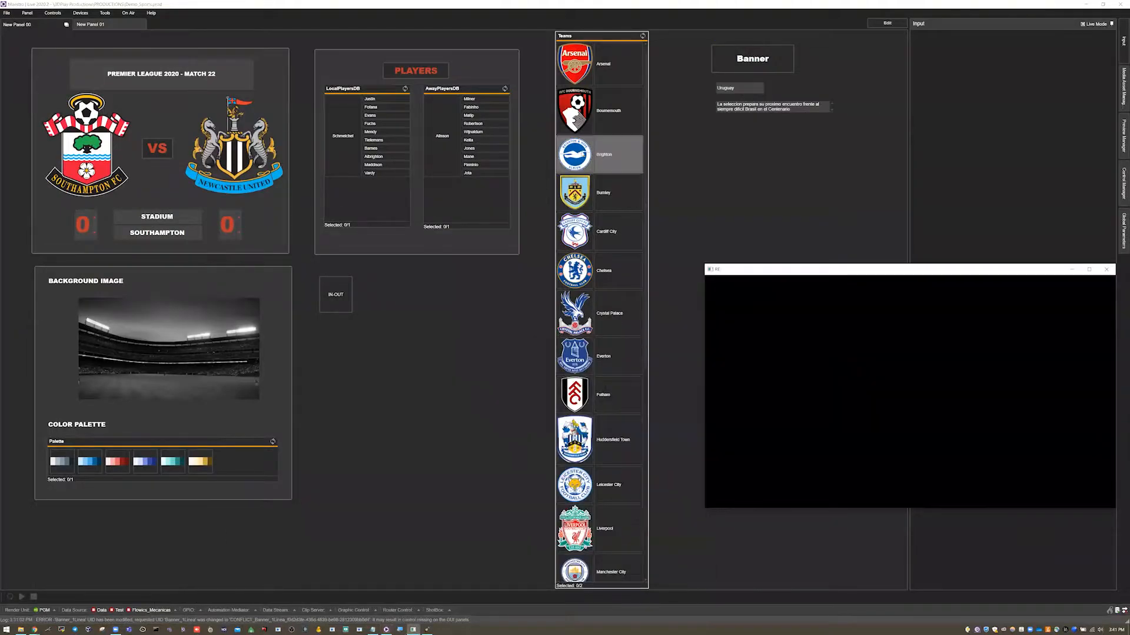
# Pick Brighton and Burnley, followed by Crystal Palace and Everton, as home and away teams in the Teams list.
pyautogui.click(601, 154)
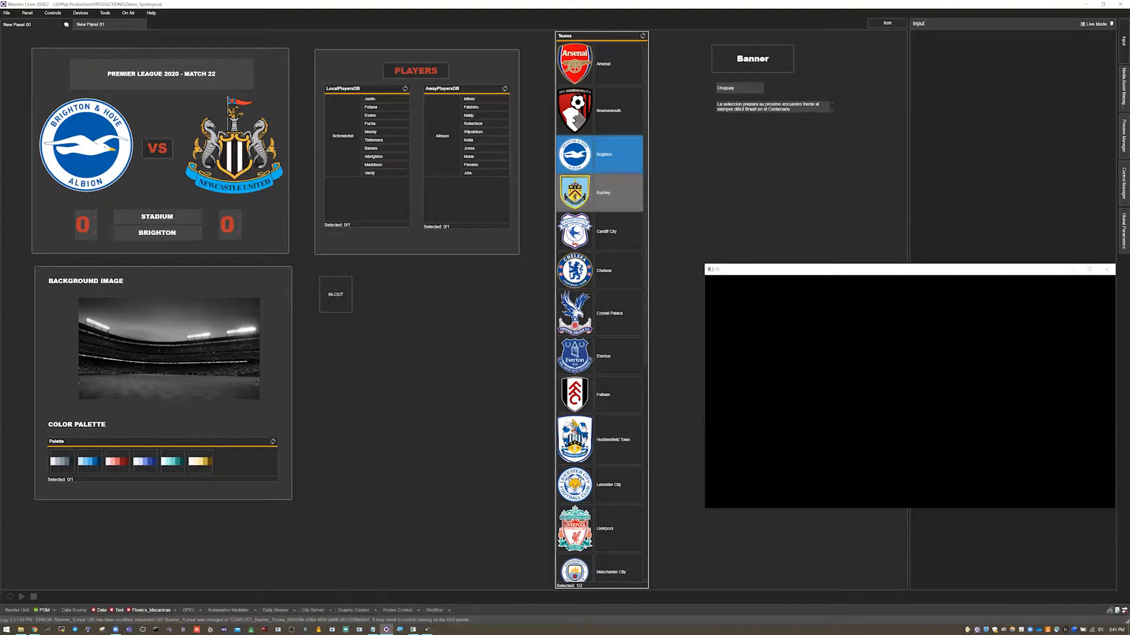
pyautogui.click(603, 193)
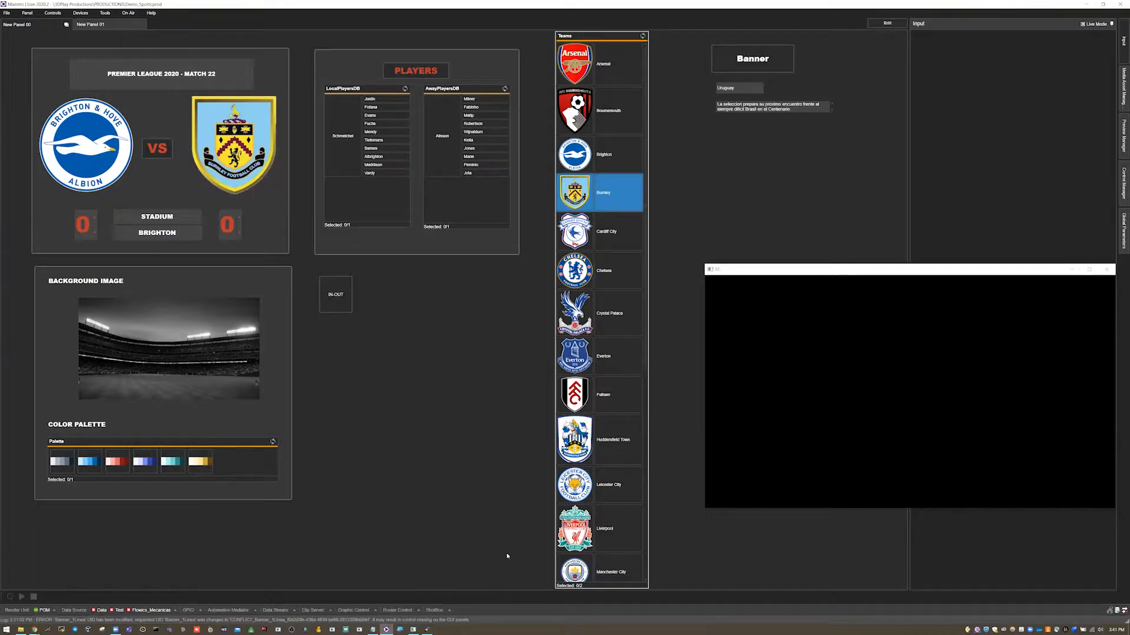
pyautogui.press('super+plus')
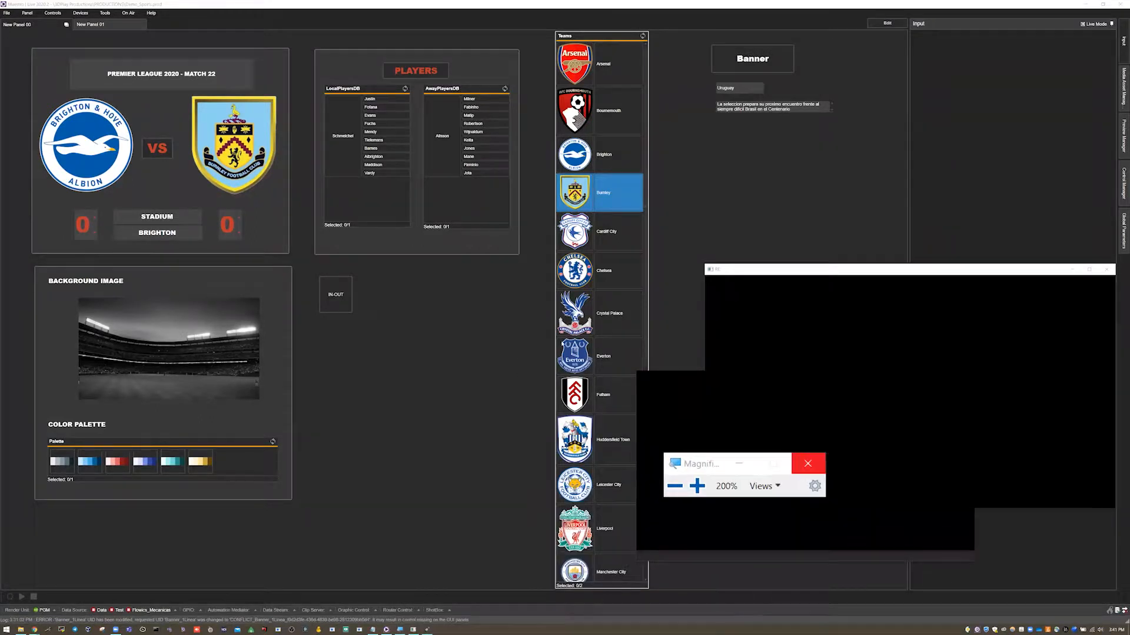
pyautogui.click(807, 464)
pyautogui.click(600, 314)
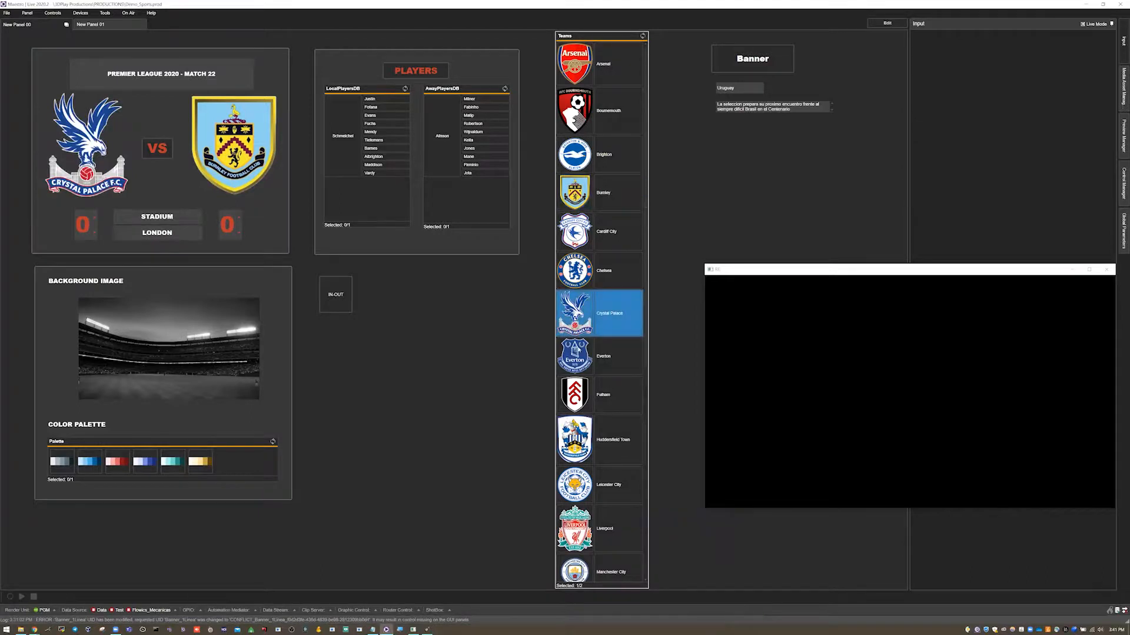
pyautogui.click(579, 356)
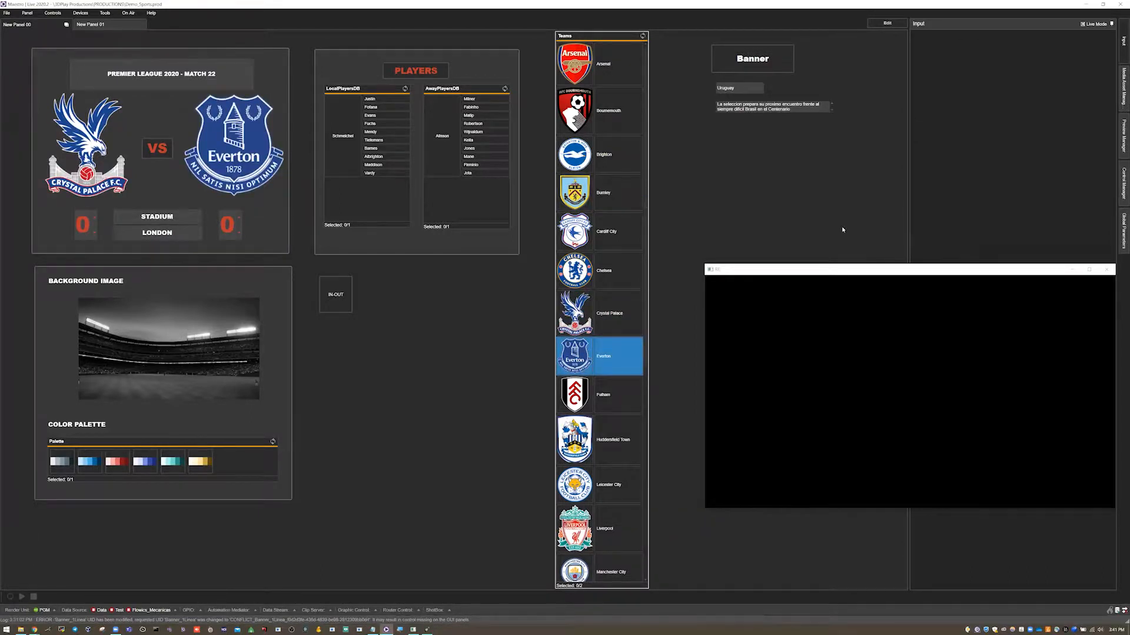
# Move the output window back and select the home logo, away logo and city label widgets on the VS scoreboard.
pyautogui.moveTo(844, 270); pyautogui.dragTo(309, 339)
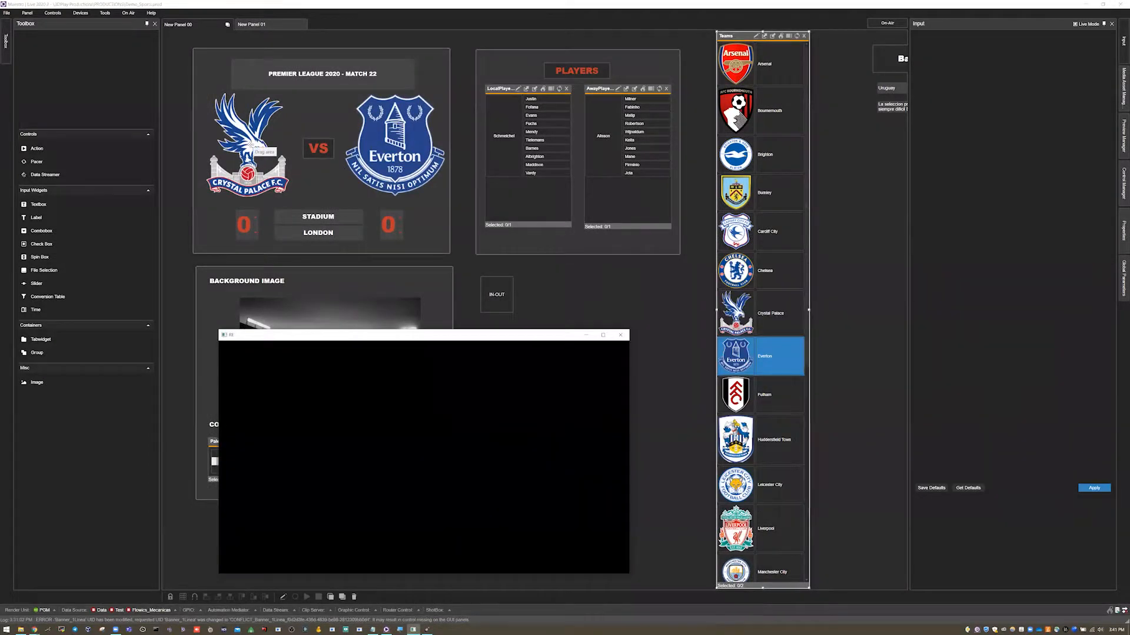
pyautogui.click(249, 147)
pyautogui.click(376, 151)
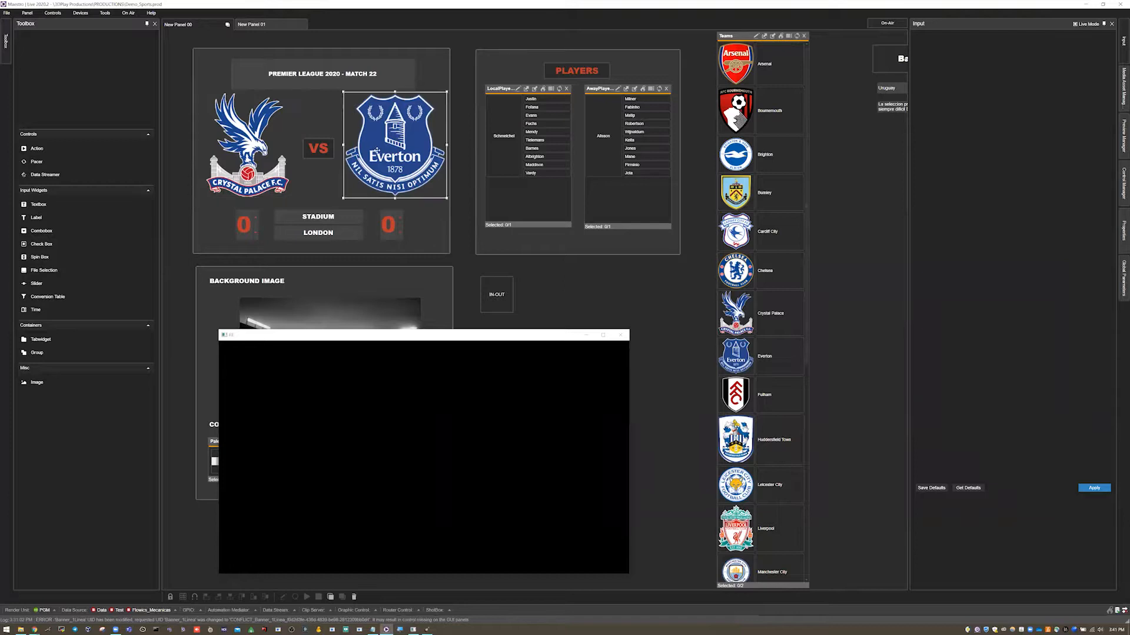
pyautogui.click(323, 222)
pyautogui.click(318, 233)
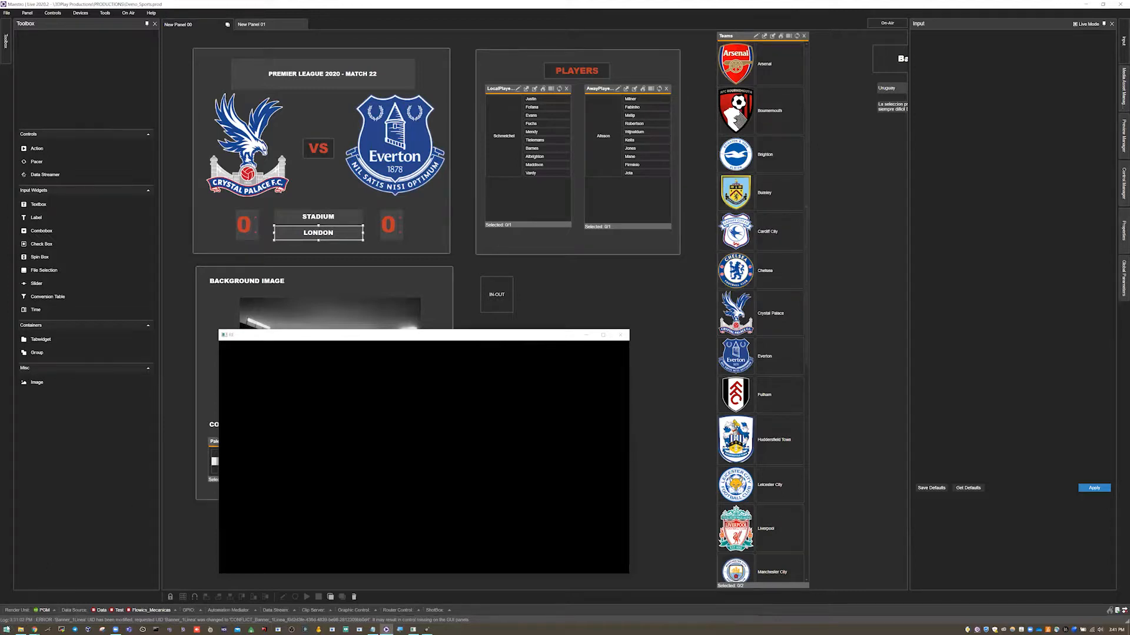
# Launch OpenOffice Calc and open the Teams spreadsheet in a maximized window.
pyautogui.click(7, 629)
pyautogui.write('de')
pyautogui.press('Down')
pyautogui.press('Return')
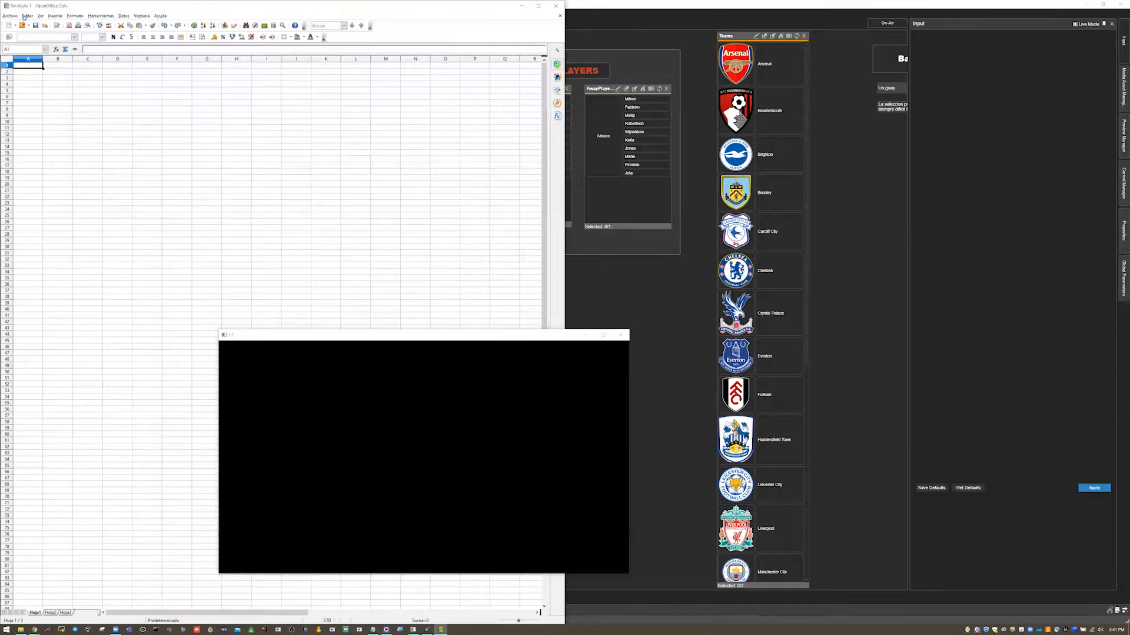
pyautogui.click(16, 17)
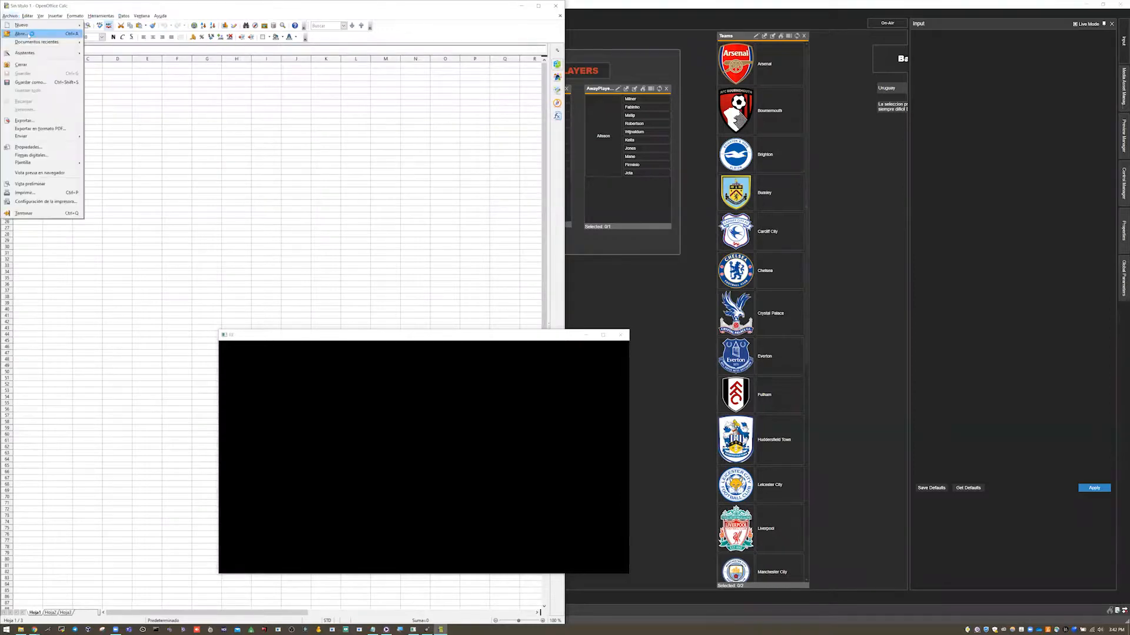
pyautogui.moveTo(59, 42)
pyautogui.click(106, 41)
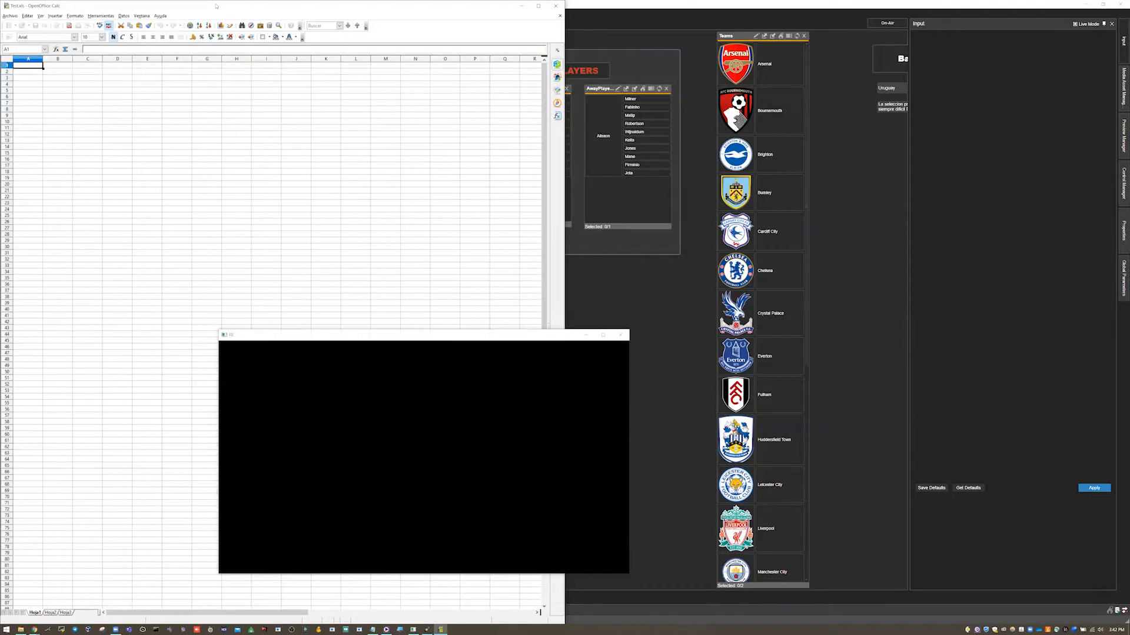
pyautogui.click(539, 6)
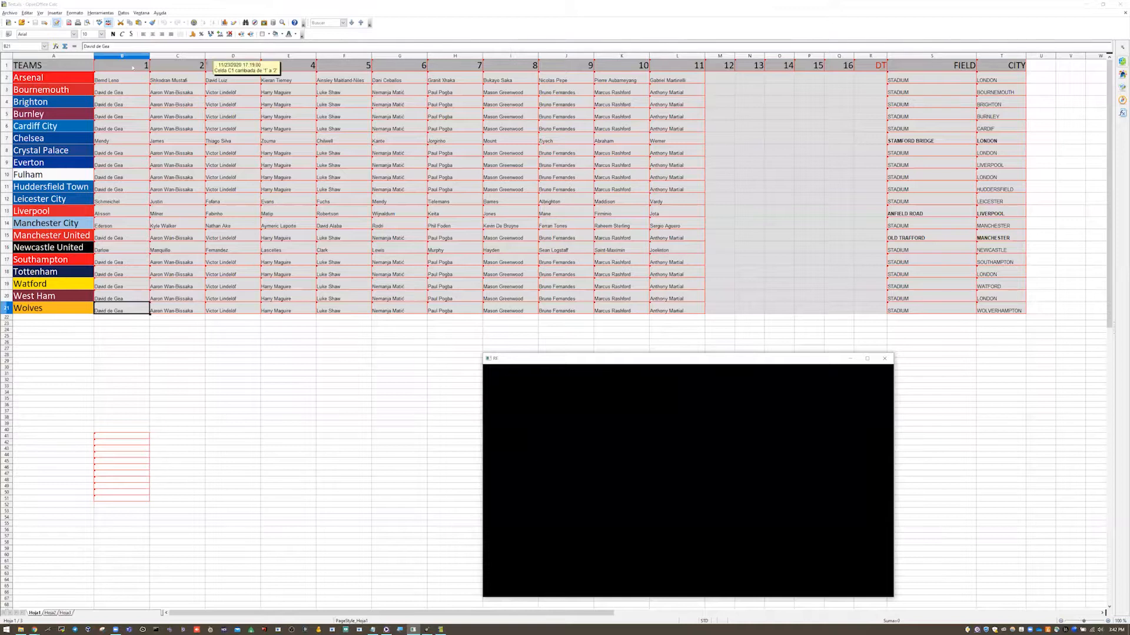
# Examine the player, FIELD and CITY columns of the Teams sheet and close Calc.
pyautogui.moveTo(122, 151); pyautogui.dragTo(676, 187)
pyautogui.click(344, 90)
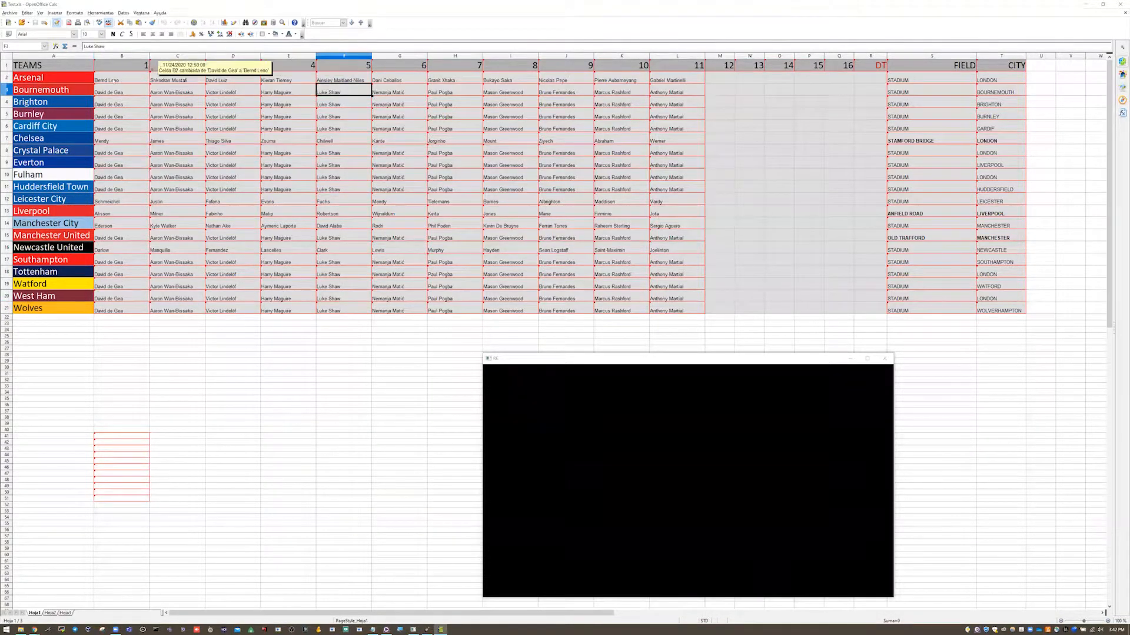
pyautogui.click(923, 69)
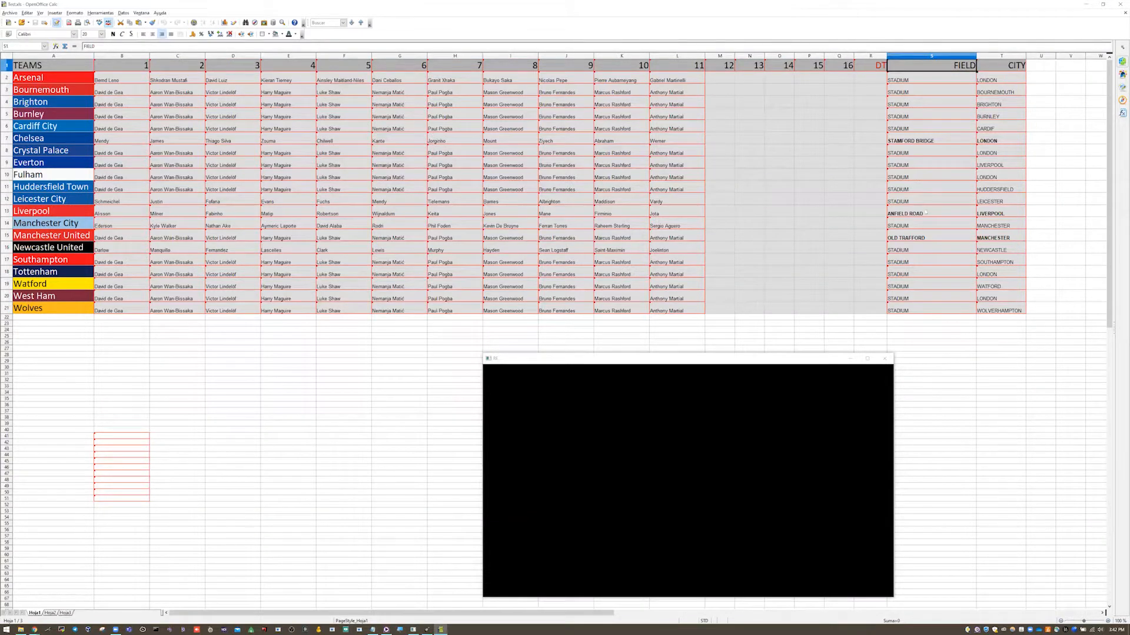
pyautogui.click(929, 140)
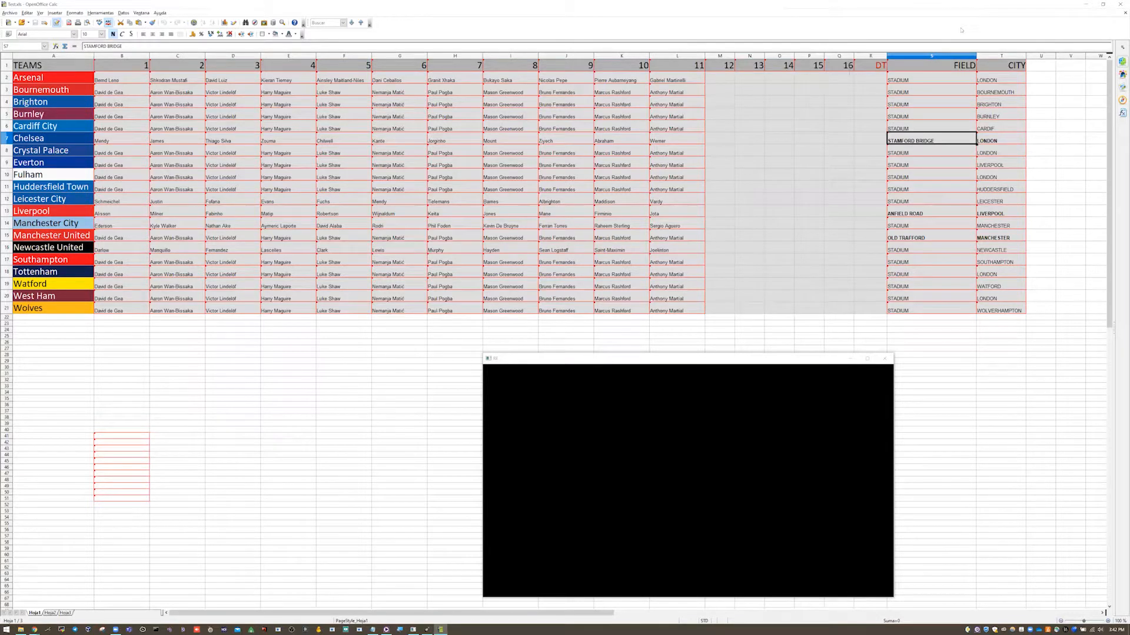
pyautogui.click(1120, 4)
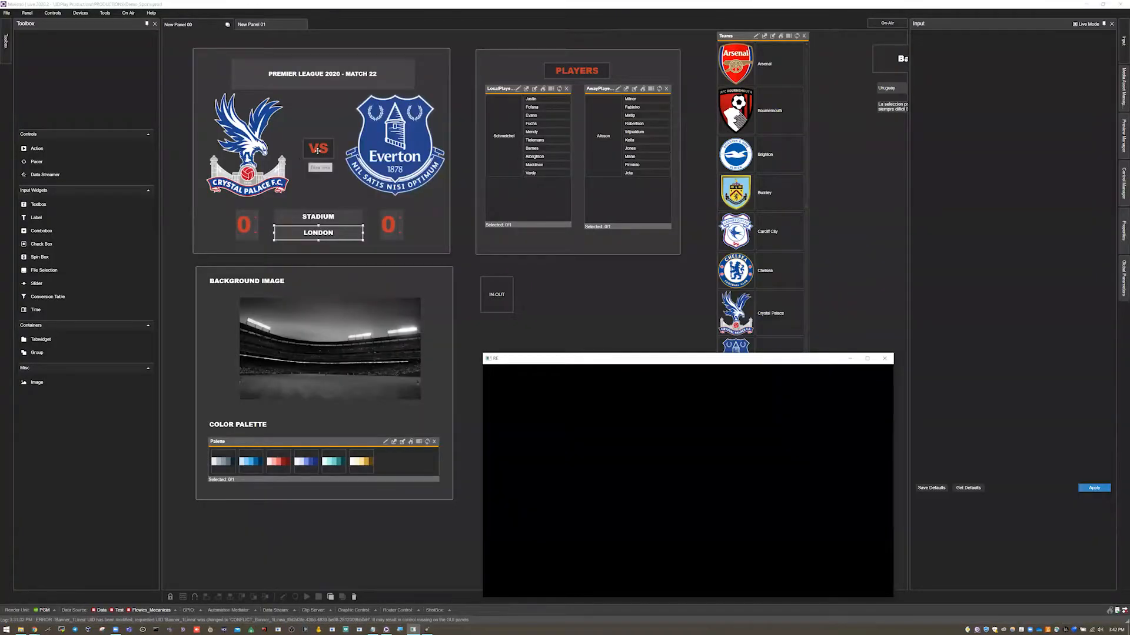
# Select the VS widget, open the Global Parameters panel and widen its columns to read the parameter values.
pyautogui.click(778, 207)
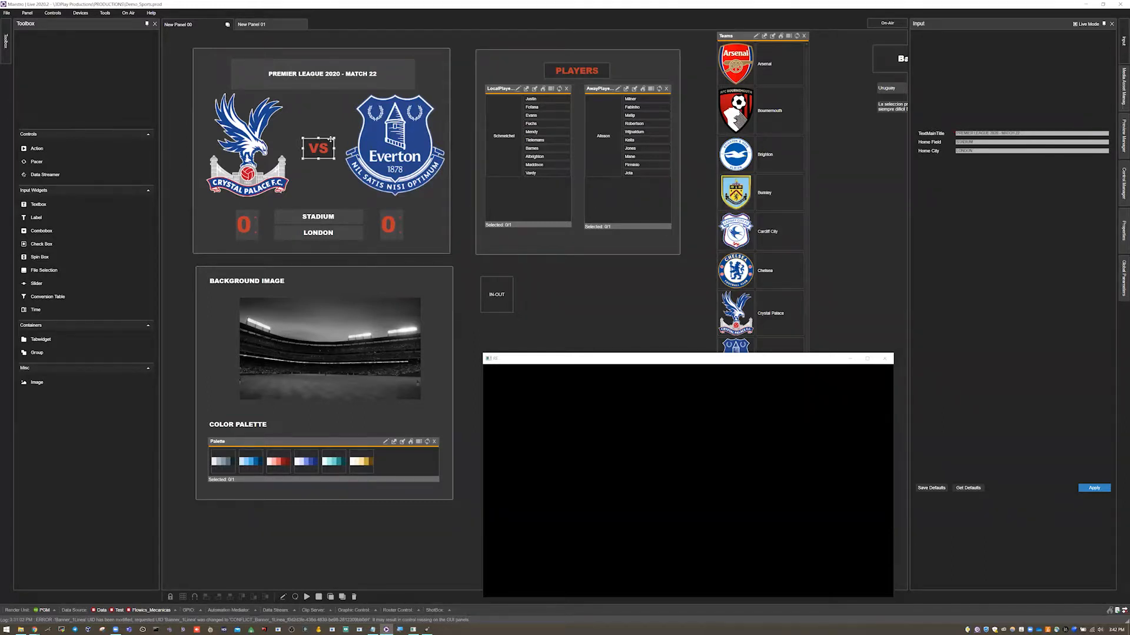
pyautogui.click(1122, 268)
pyautogui.moveTo(952, 48); pyautogui.dragTo(996, 47)
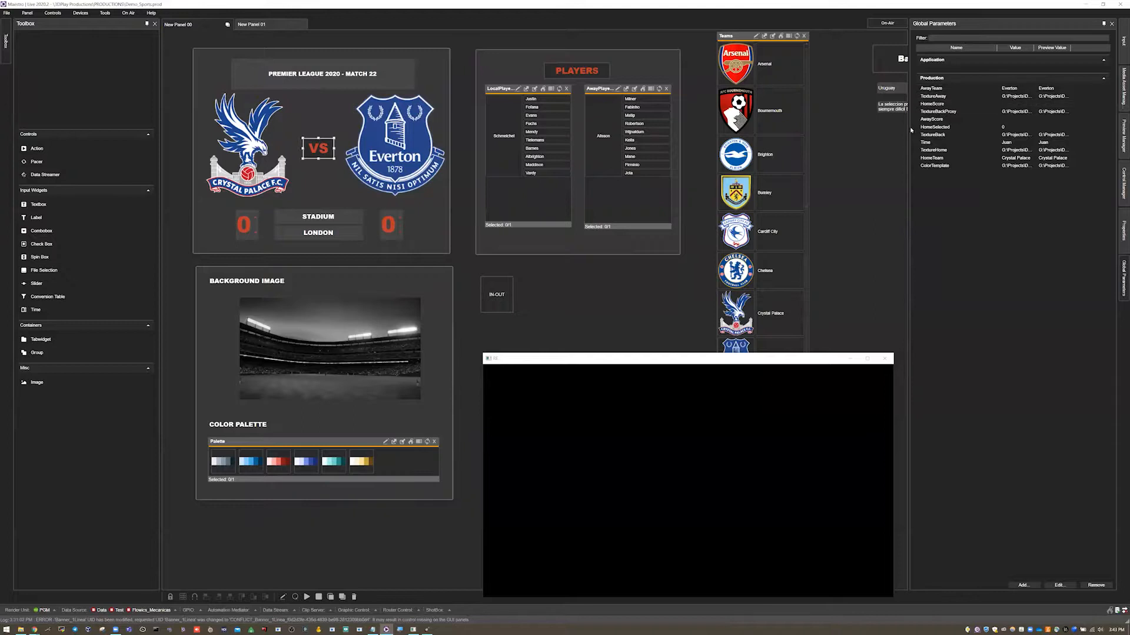
pyautogui.moveTo(907, 128); pyautogui.dragTo(851, 128)
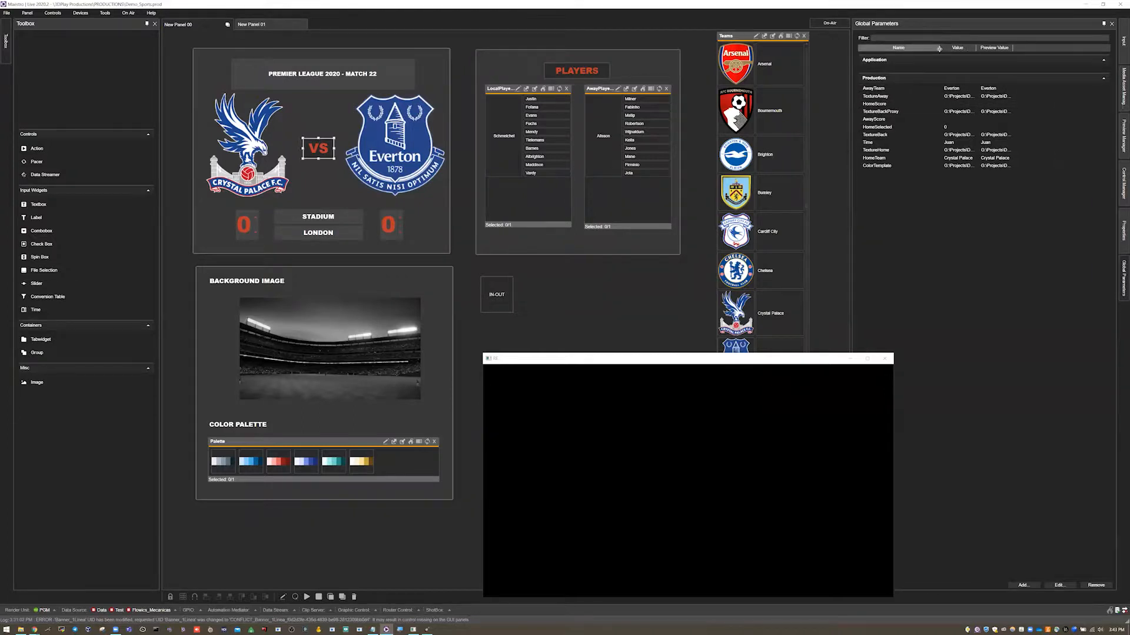
pyautogui.moveTo(923, 50); pyautogui.dragTo(1073, 54)
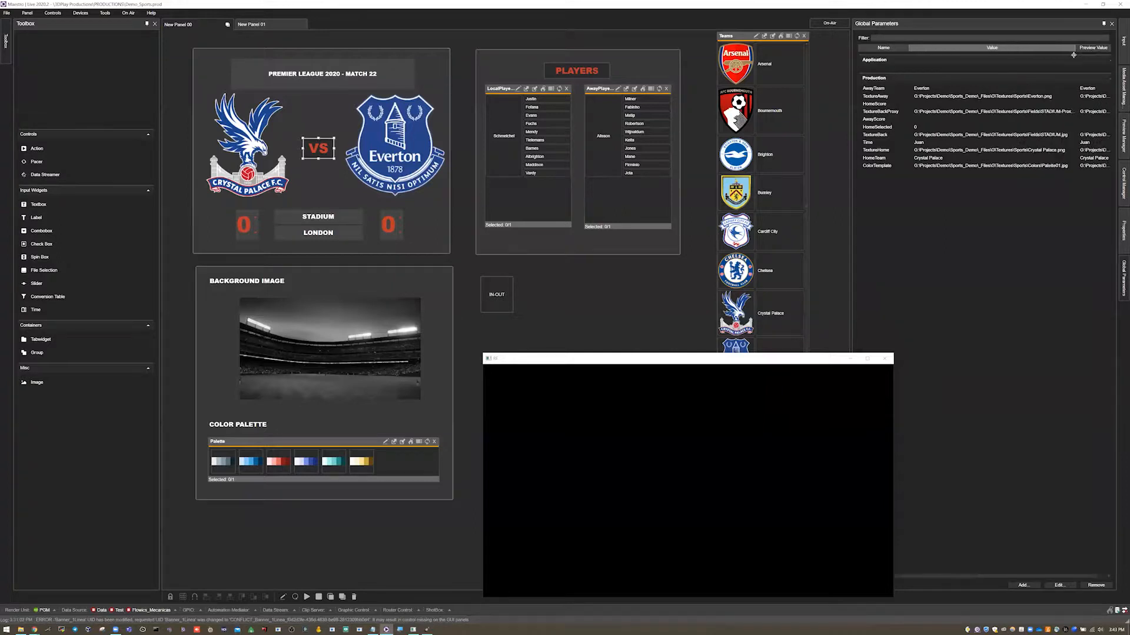
pyautogui.click(925, 104)
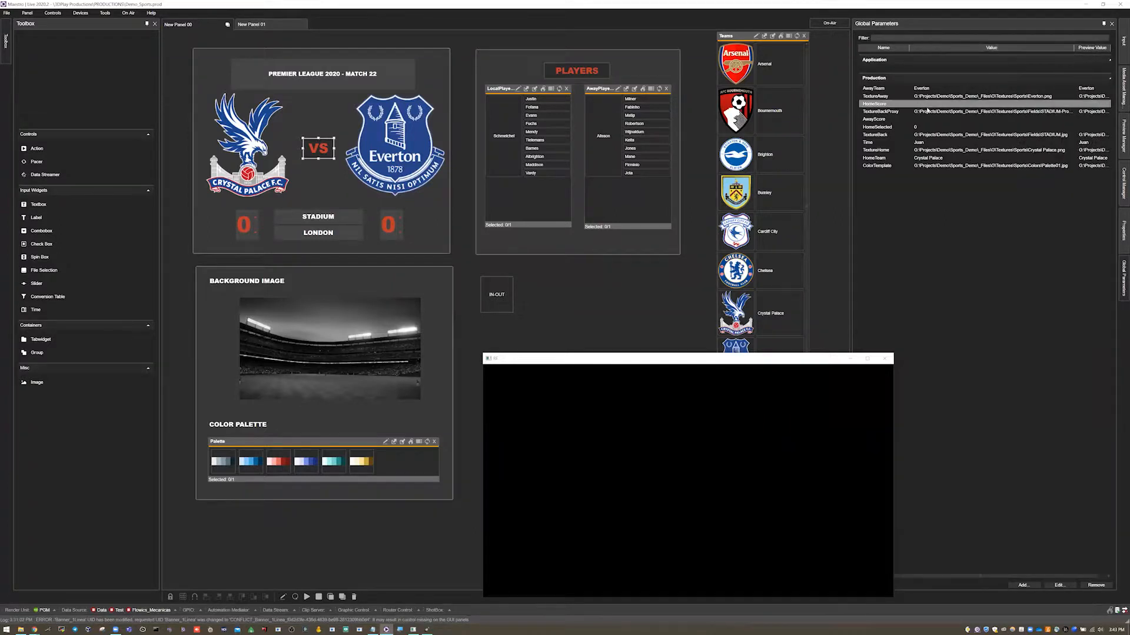
pyautogui.moveTo(893, 134)
pyautogui.mouseDown()
pyautogui.moveTo(894, 113)
pyautogui.moveTo(891, 137)
pyautogui.mouseUp()
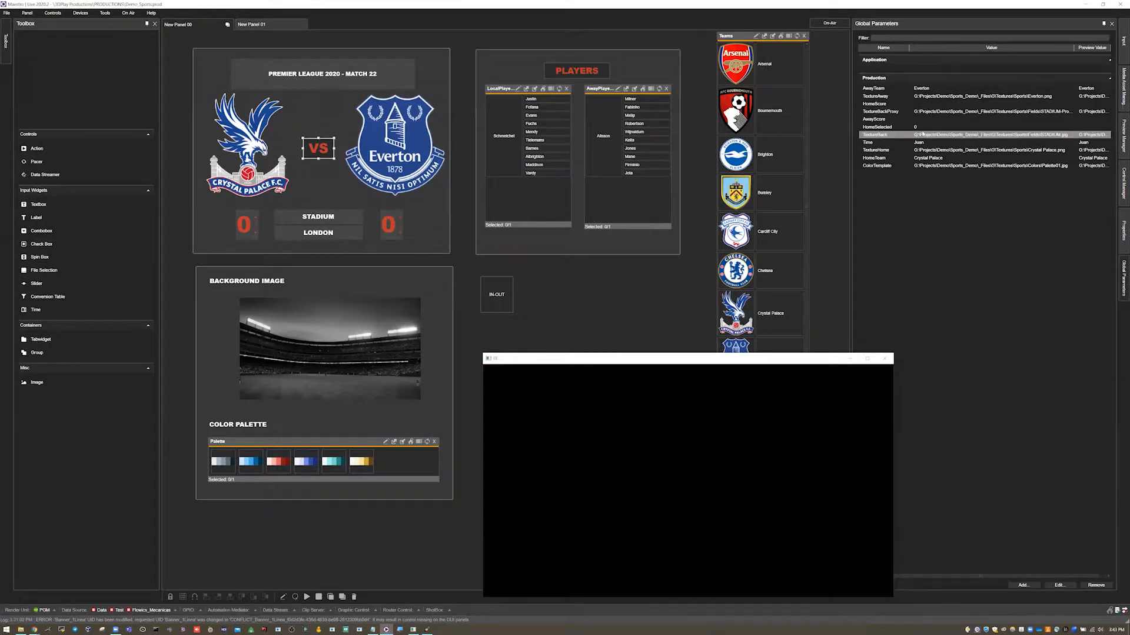
pyautogui.scroll(-3, 766, 178)
pyautogui.scroll(3, 763, 124)
pyautogui.scroll(-1, 764, 118)
pyautogui.scroll(1, 764, 118)
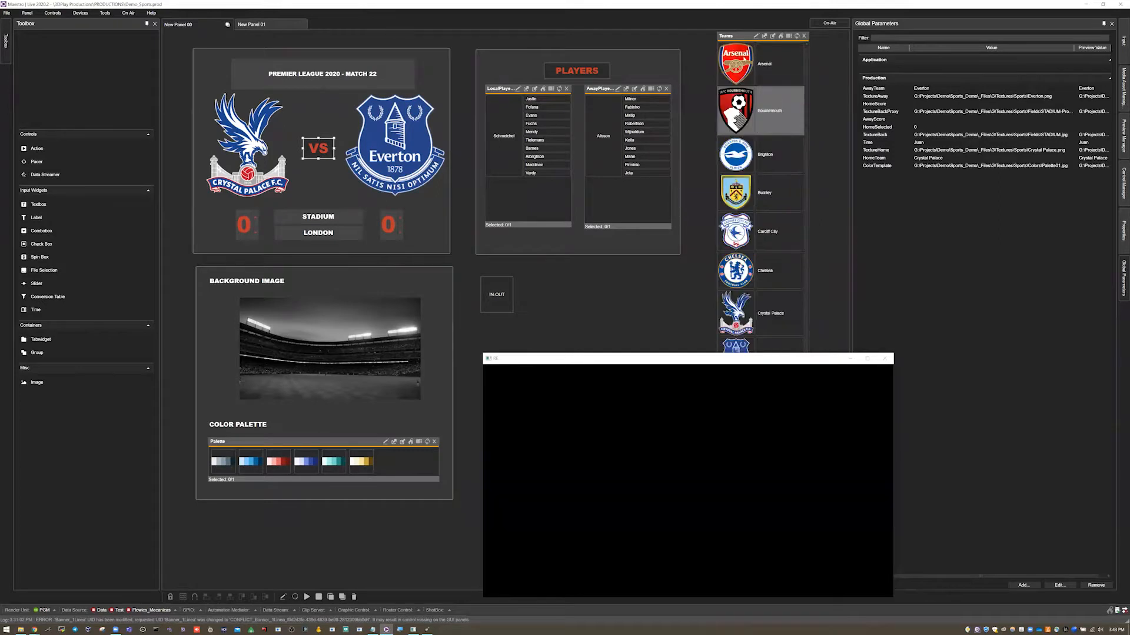
# Choose Arsenal as home team and Liverpool as away team in the Teams list.
pyautogui.click(765, 64)
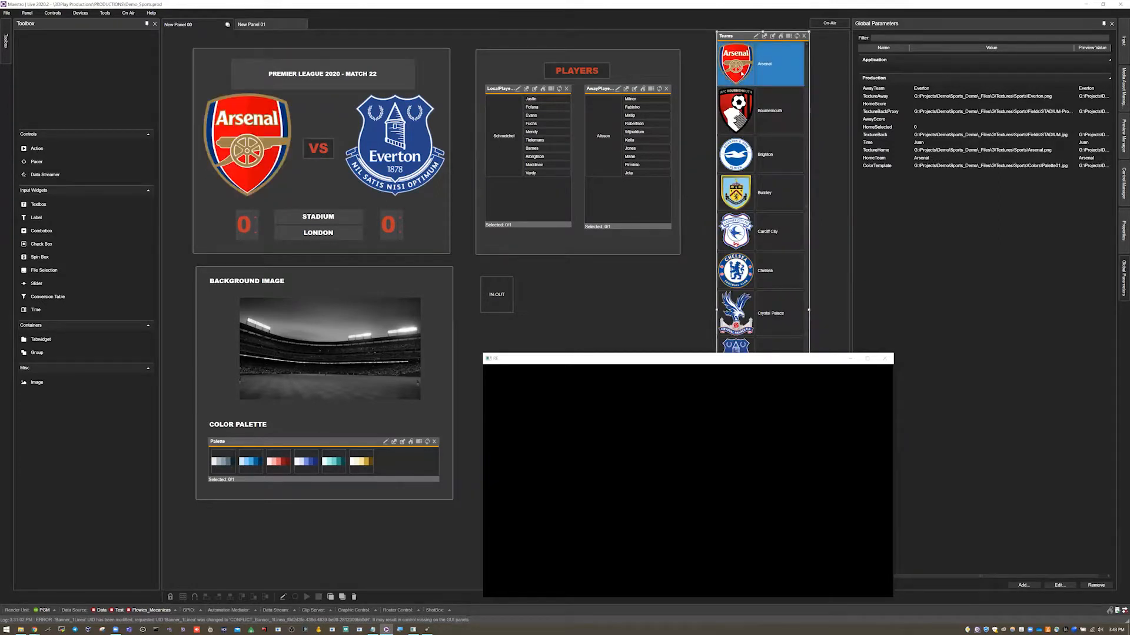
pyautogui.scroll(-6, 748, 116)
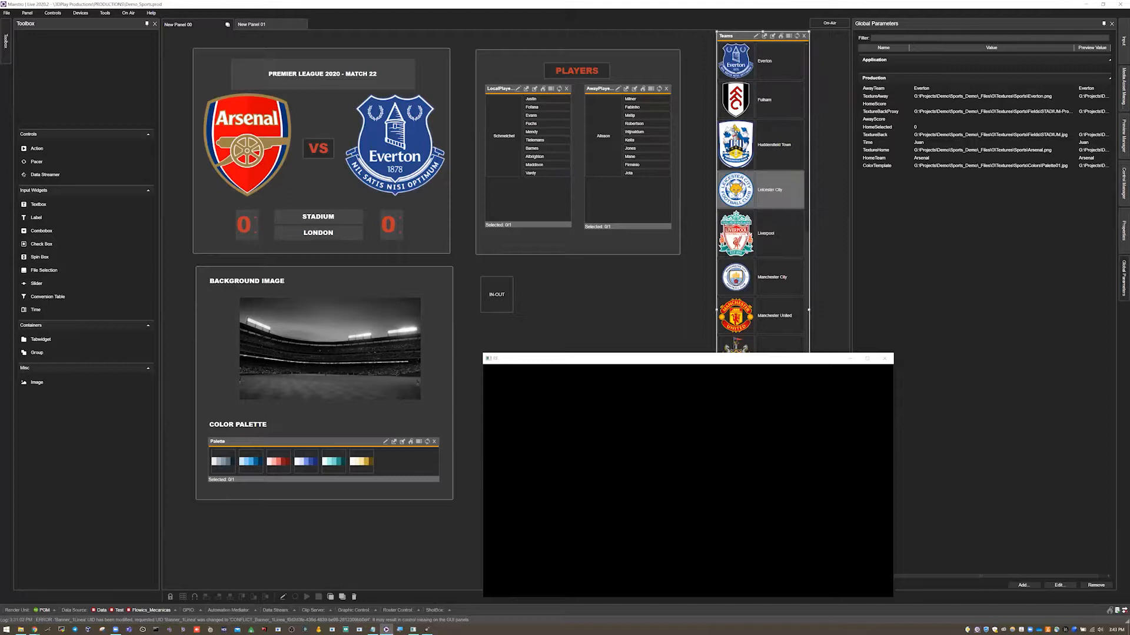
pyautogui.click(745, 232)
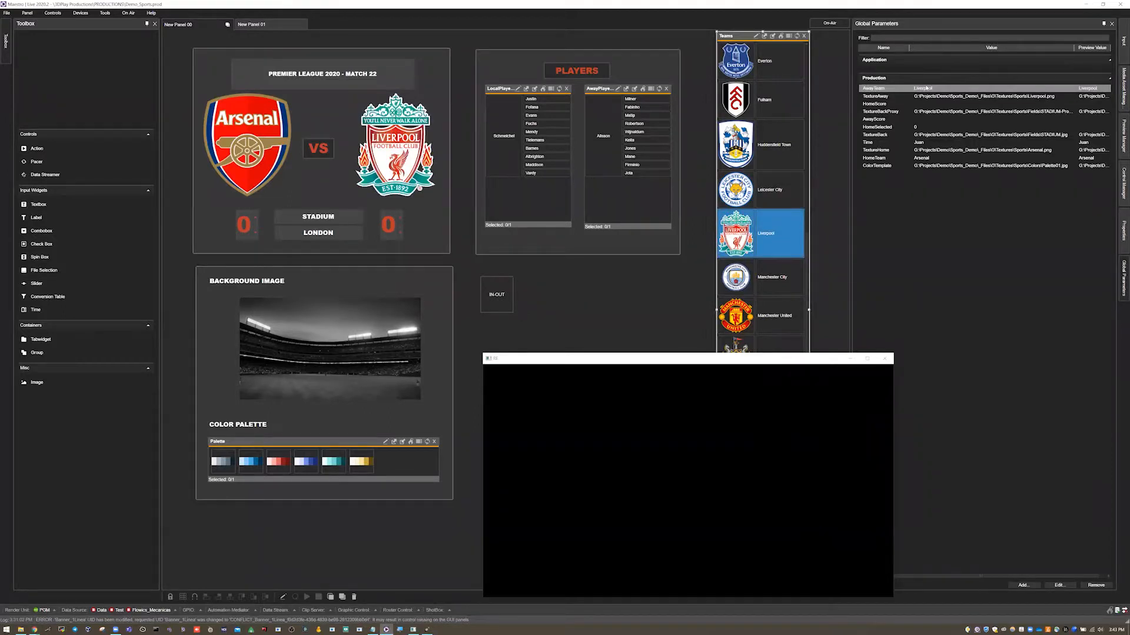
pyautogui.click(965, 150)
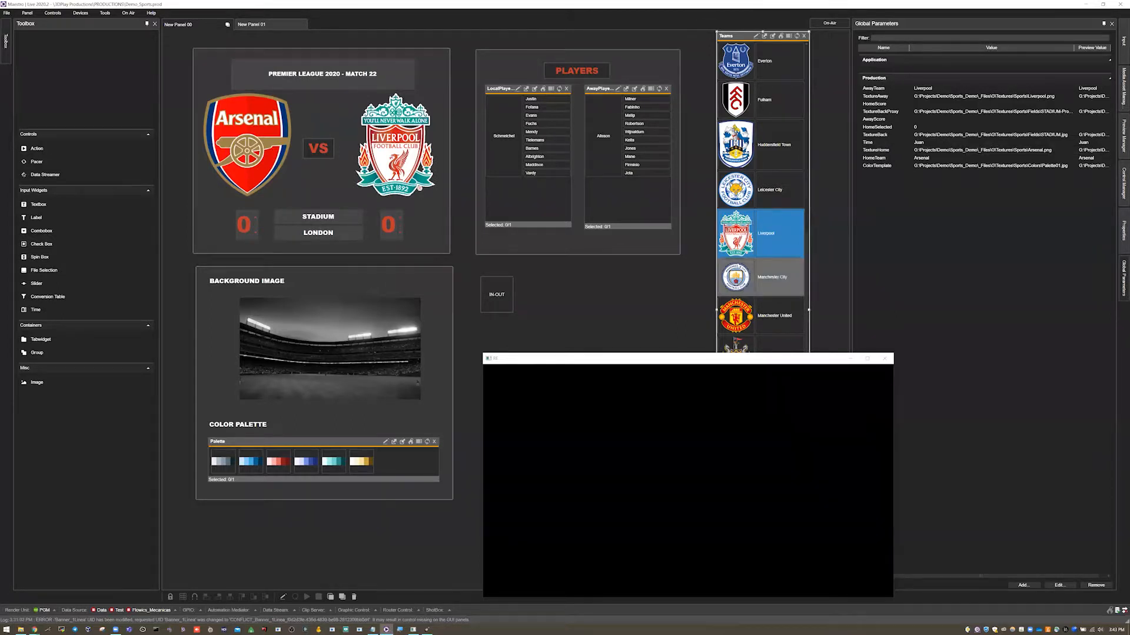
pyautogui.scroll(3, 740, 256)
pyautogui.scroll(-3, 740, 257)
pyautogui.scroll(1, 760, 198)
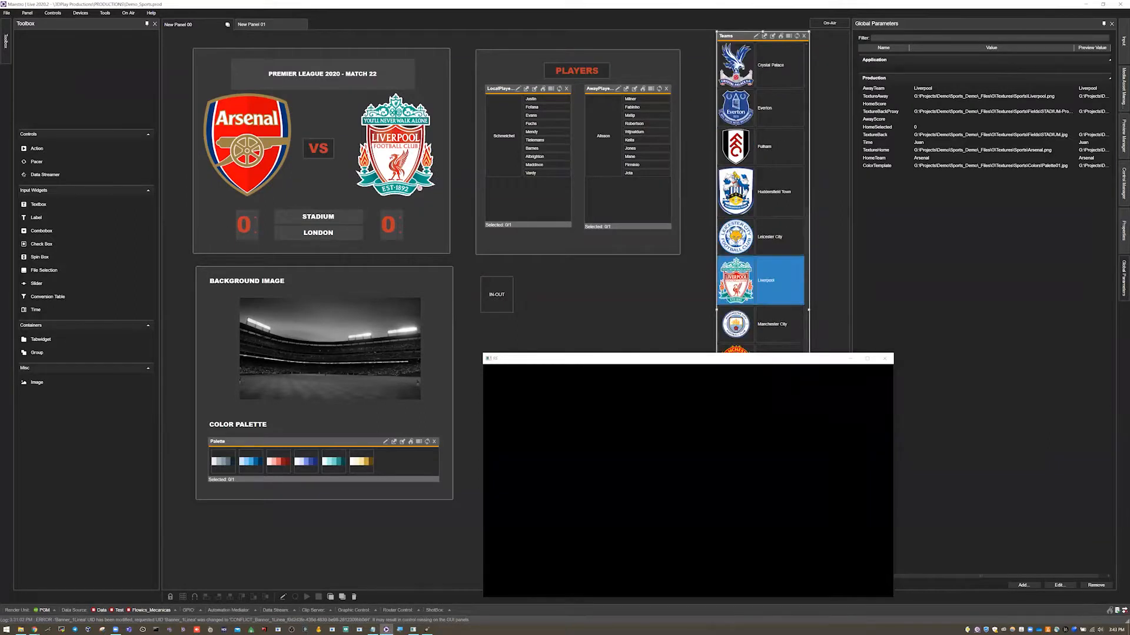
# Choose Liverpool as home team and Leicester City as away team, widening the Global Parameters panel and moving the output window.
pyautogui.click(762, 280)
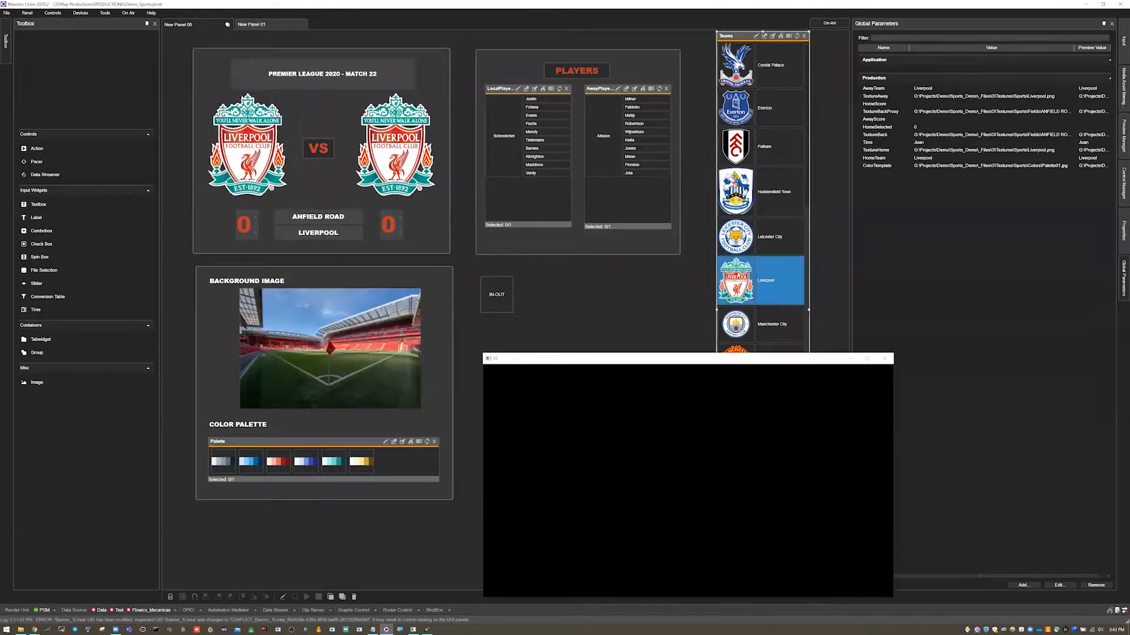
pyautogui.click(761, 237)
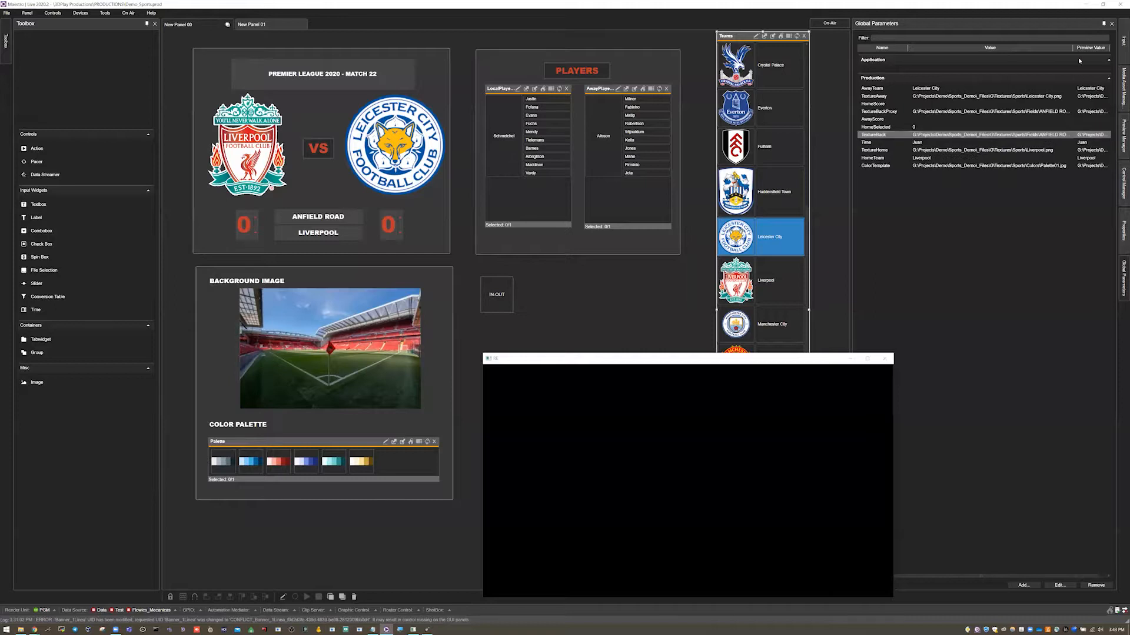
pyautogui.moveTo(851, 63); pyautogui.dragTo(833, 63)
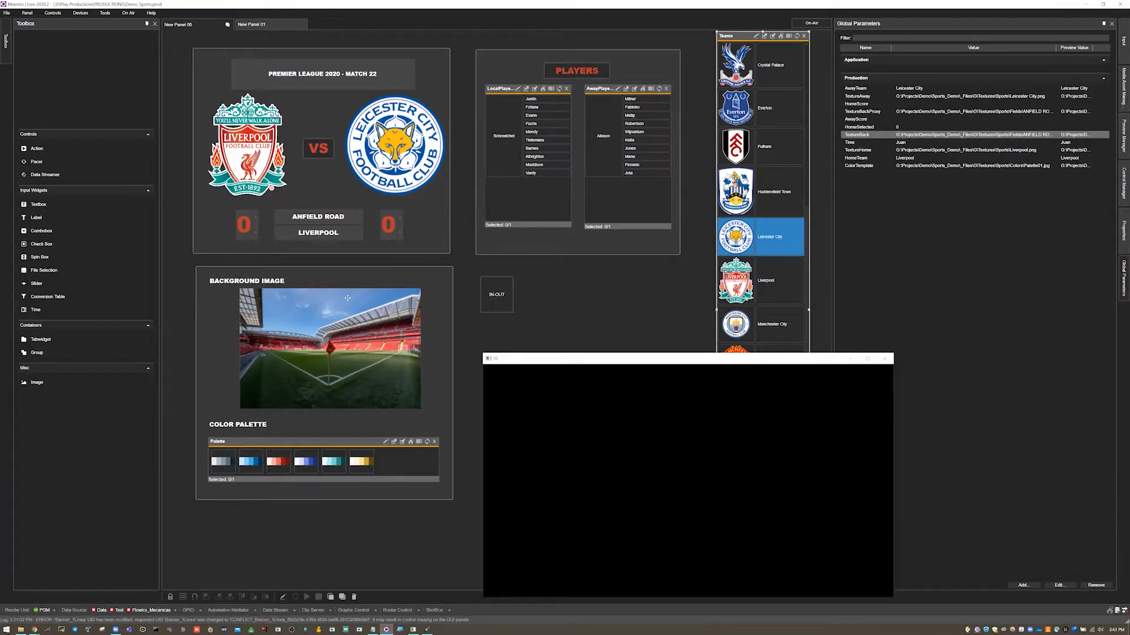
pyautogui.moveTo(763, 360); pyautogui.dragTo(970, 496)
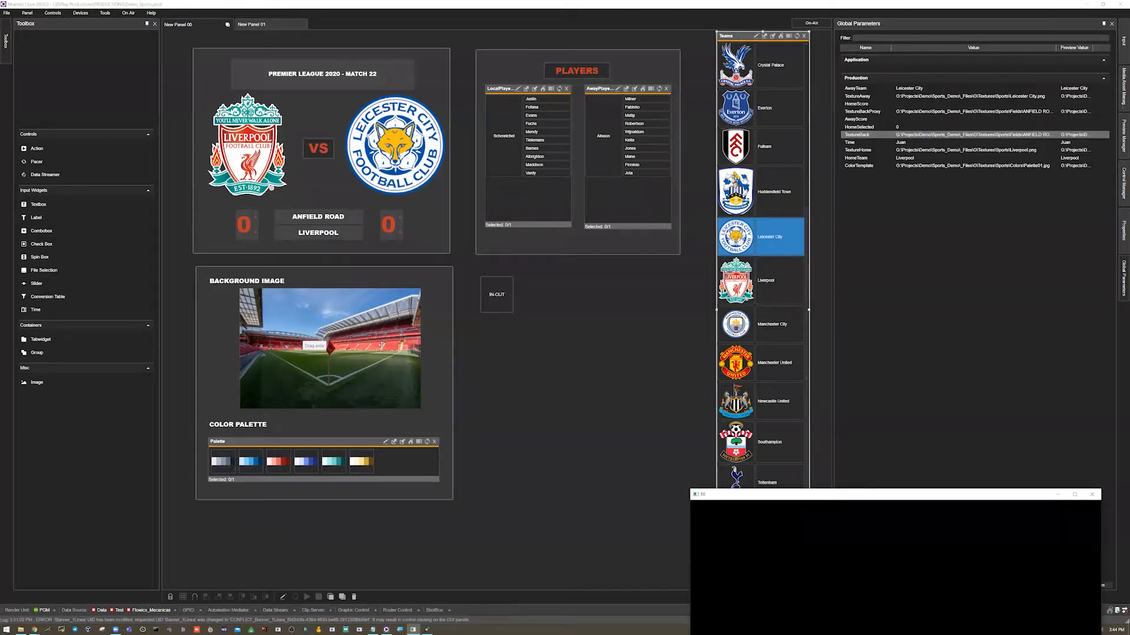
# Choose Chelsea as home team and Crystal Palace as away team in the Teams list.
pyautogui.scroll(-1, 771, 314)
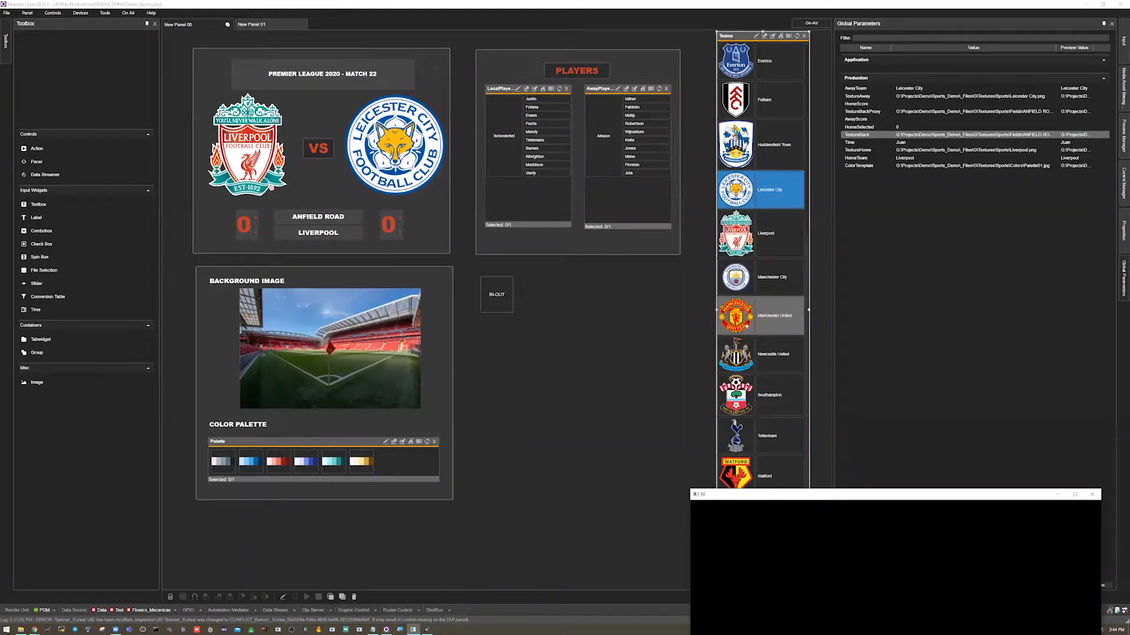
pyautogui.scroll(5, 743, 331)
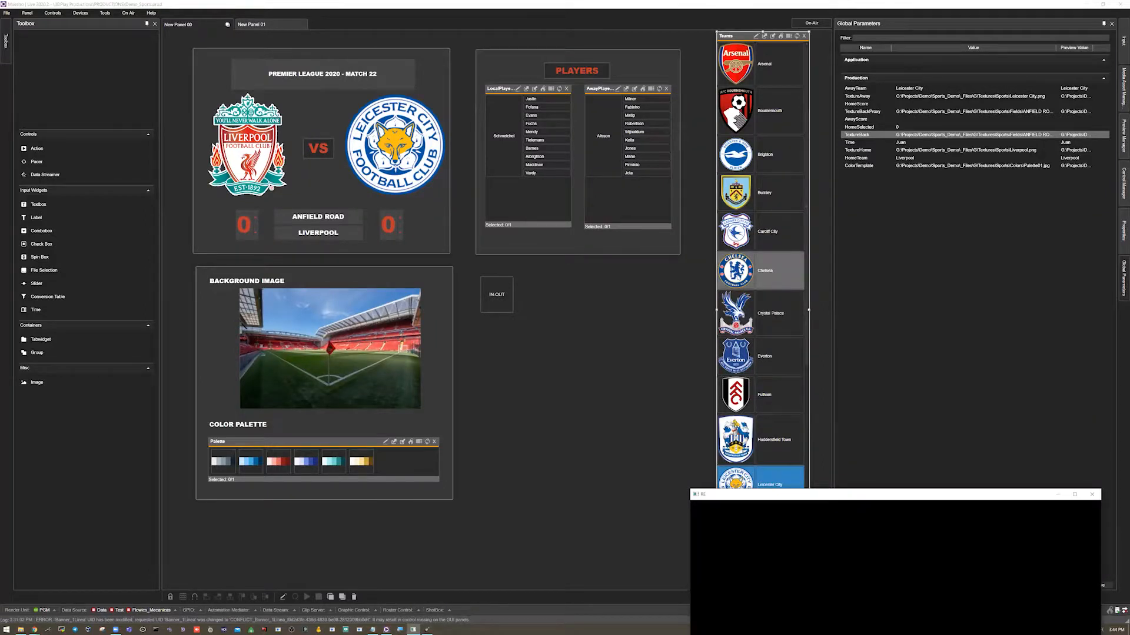
pyautogui.click(739, 279)
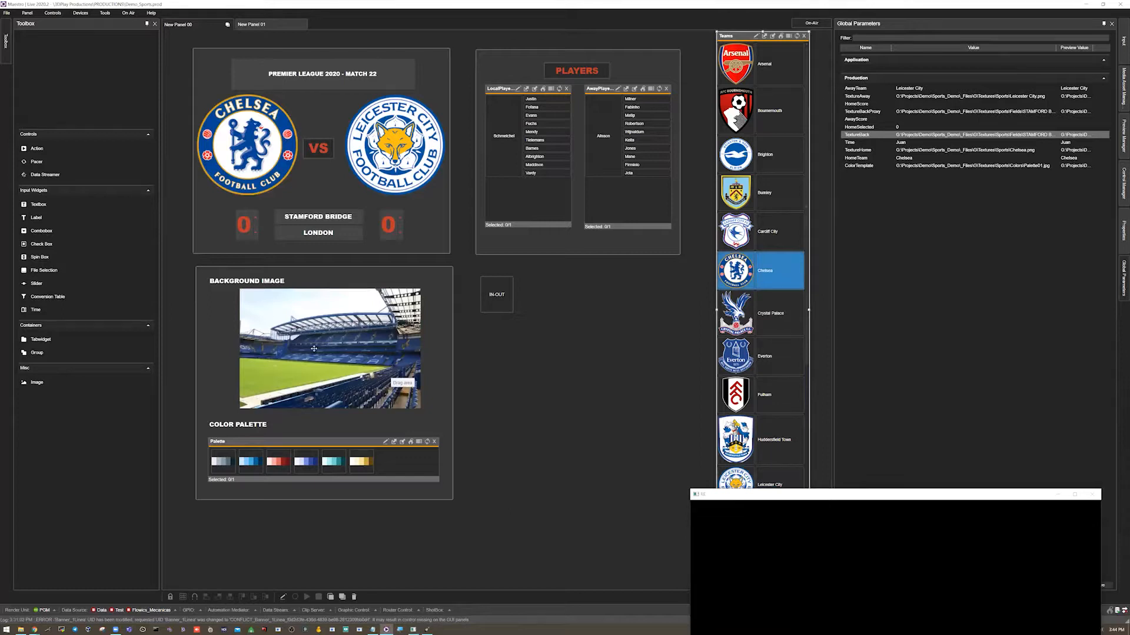
pyautogui.click(751, 312)
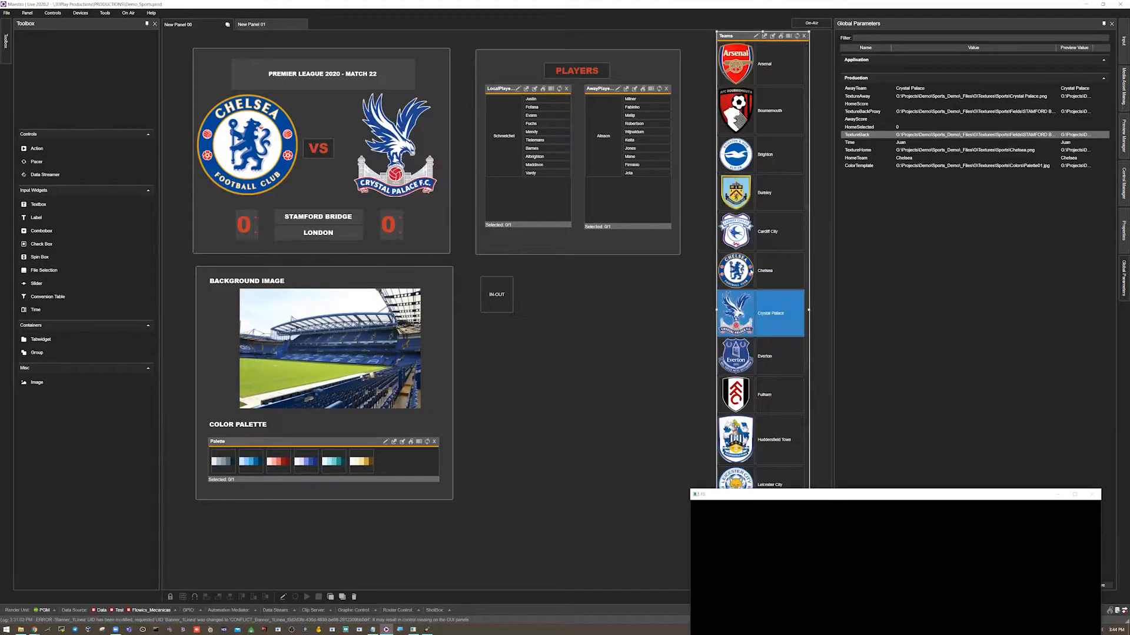
# Choose Manchester United as home team and Manchester City as away team.
pyautogui.scroll(-6, 750, 272)
pyautogui.scroll(-1, 751, 272)
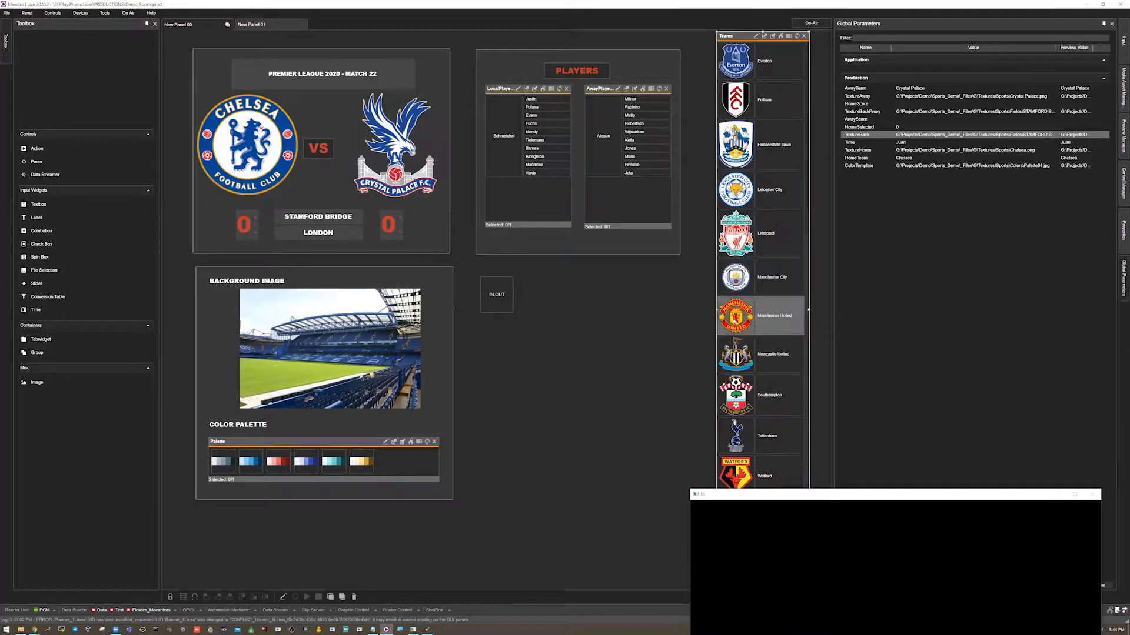
pyautogui.click(765, 316)
pyautogui.click(765, 277)
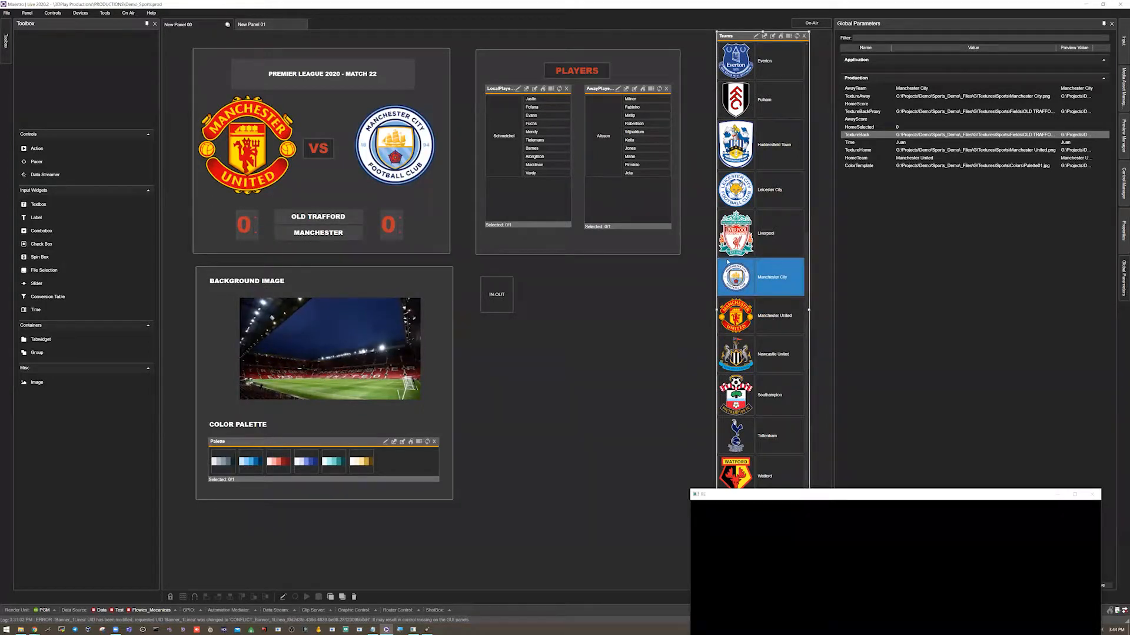
# Choose Liverpool as home team, then narrow the Global Parameters panel and move the output window.
pyautogui.scroll(3, 736, 316)
pyautogui.scroll(3, 759, 318)
pyautogui.scroll(-3, 758, 318)
pyautogui.click(765, 358)
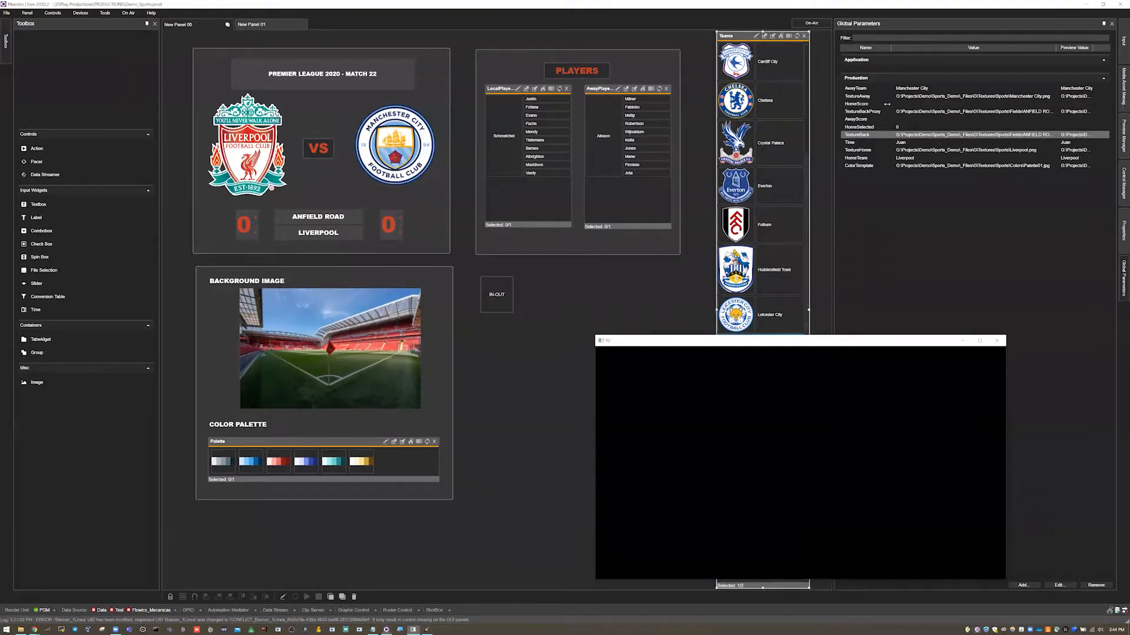
pyautogui.moveTo(833, 107); pyautogui.dragTo(948, 101)
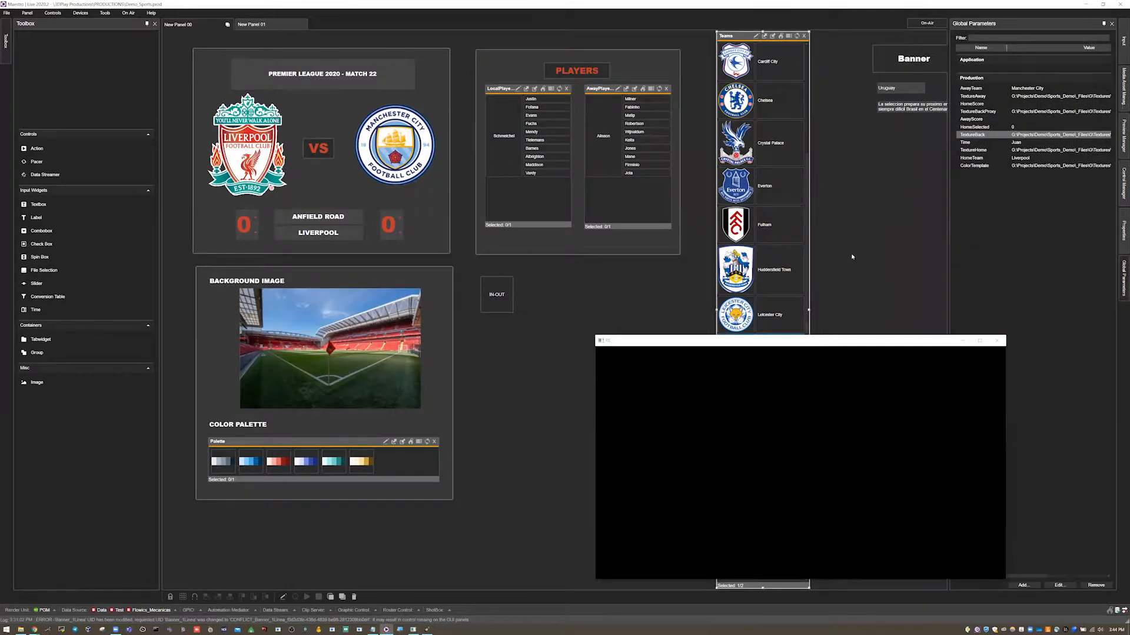
pyautogui.moveTo(849, 339); pyautogui.dragTo(933, 324)
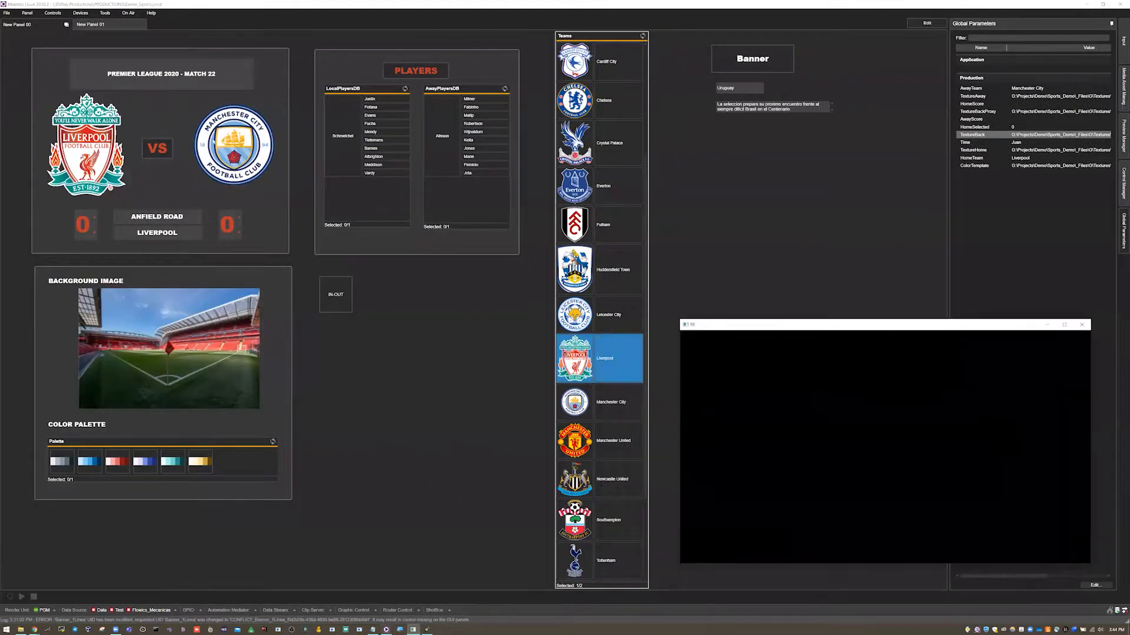
# Play the IN-OUT action to show the VS banner on the output, then stop it.
pyautogui.rightClick(326, 293)
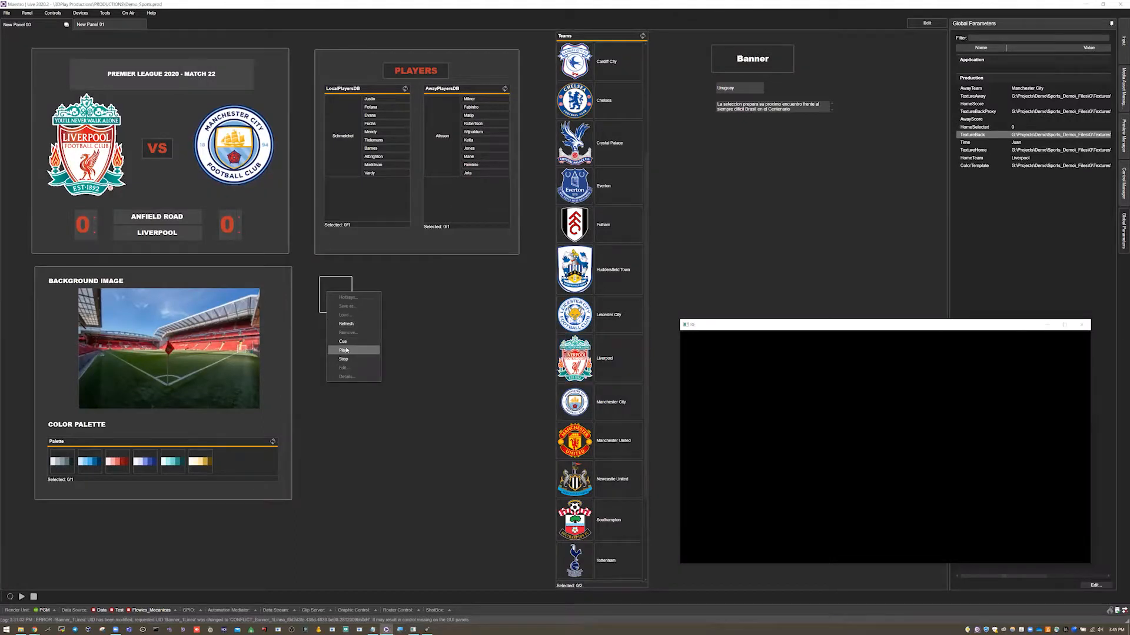
pyautogui.click(346, 350)
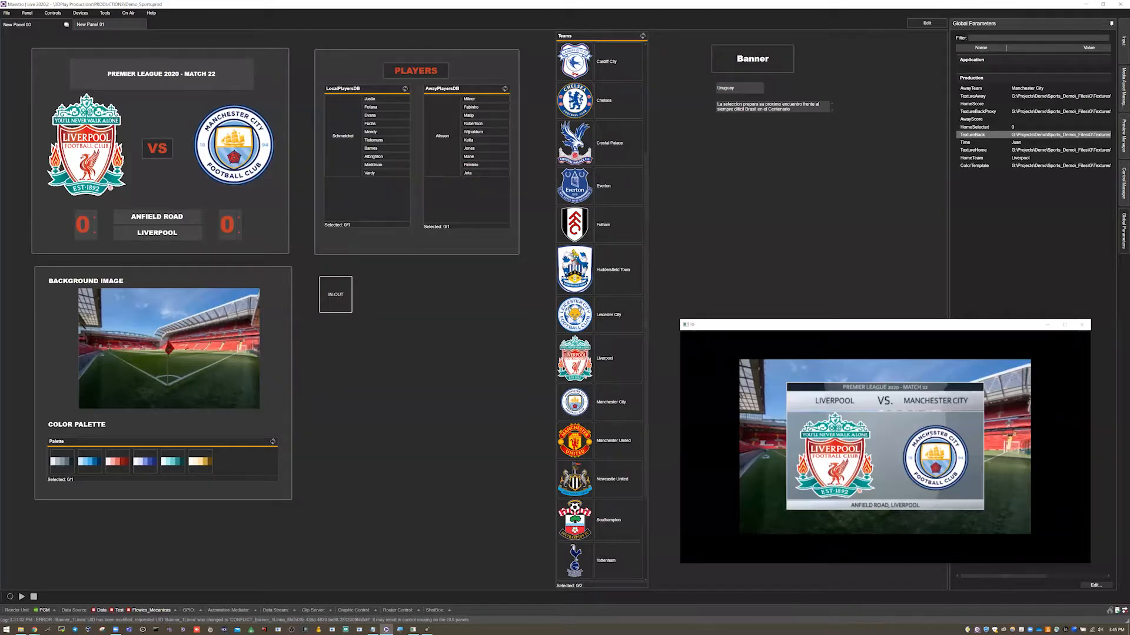
pyautogui.rightClick(330, 307)
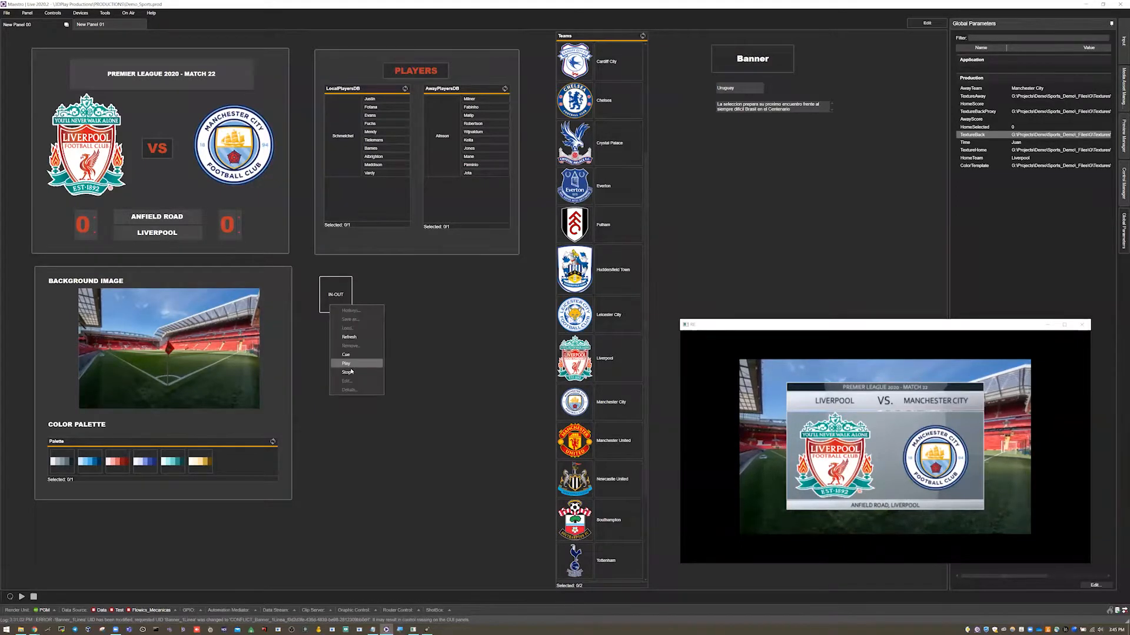
pyautogui.click(353, 367)
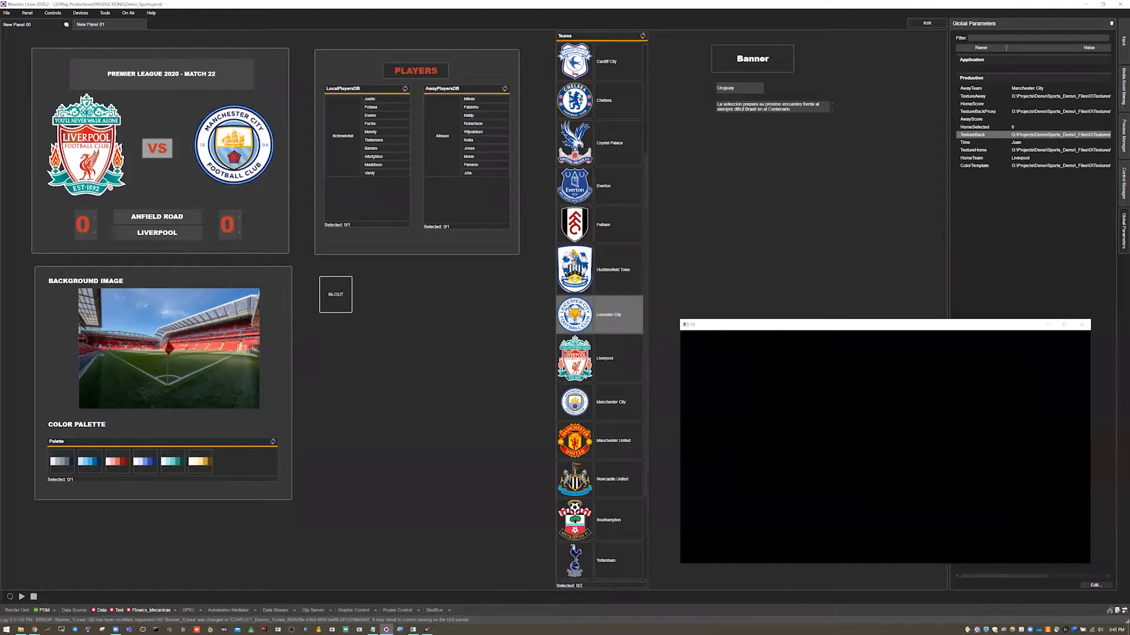
# Choose Manchester United as home team and Watford as away team, then play the IN-OUT action.
pyautogui.scroll(-3, 600, 324)
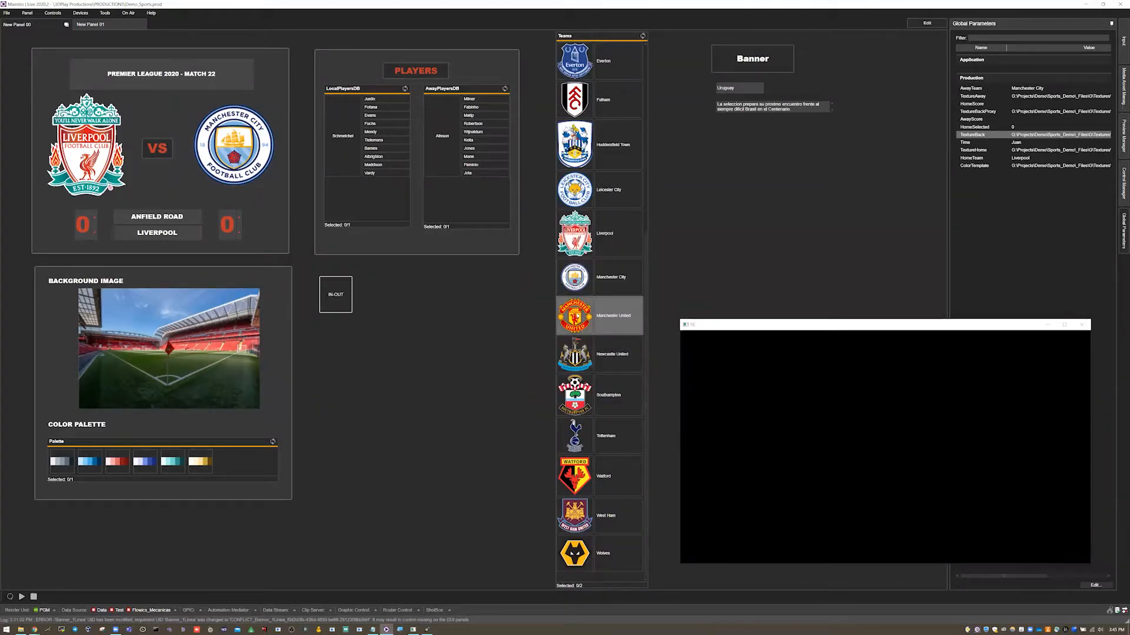
pyautogui.click(612, 315)
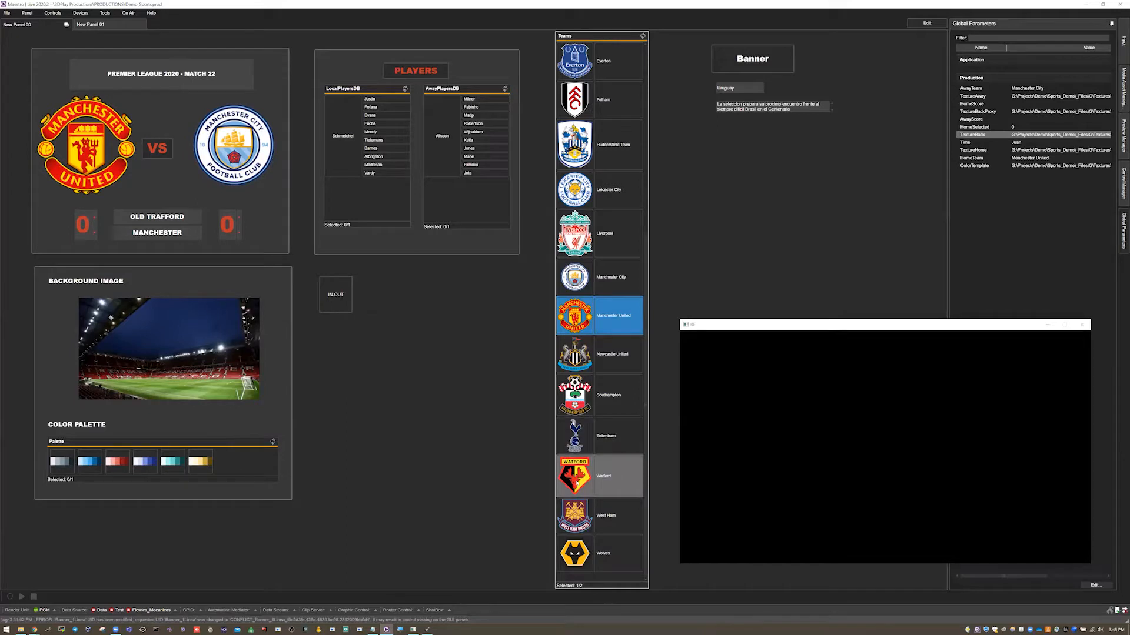
pyautogui.click(577, 483)
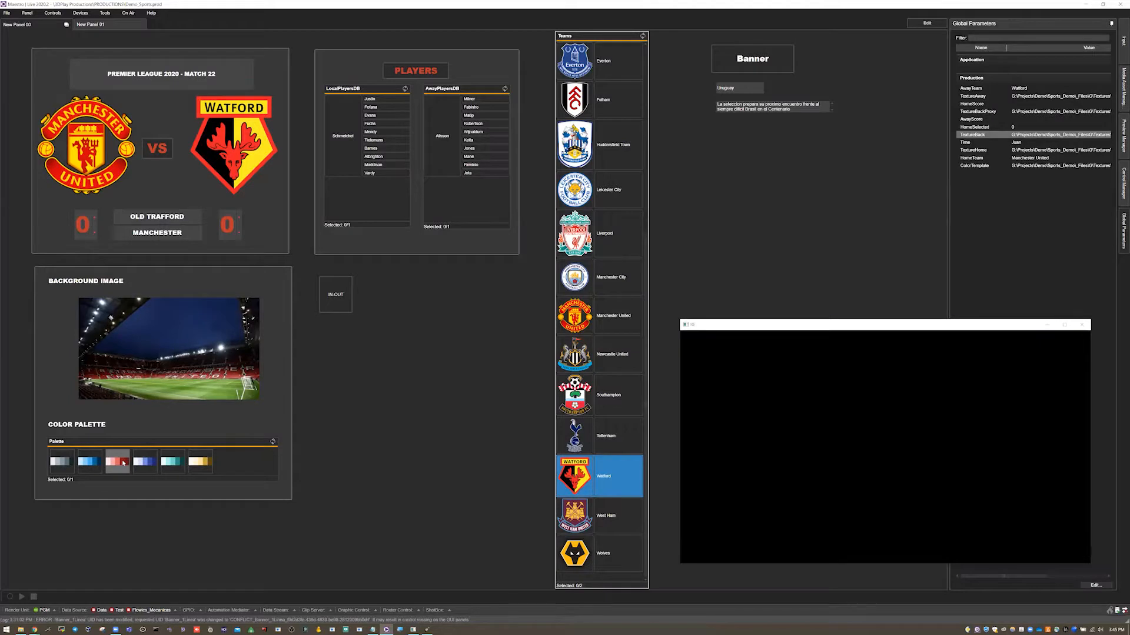
pyautogui.rightClick(340, 291)
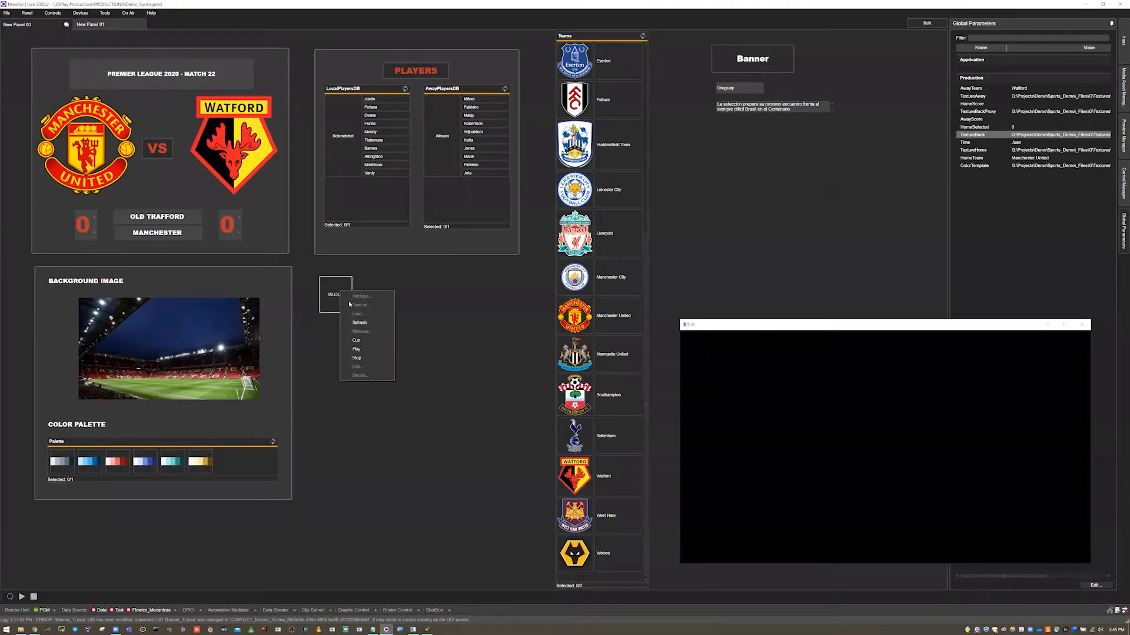
pyautogui.click(366, 349)
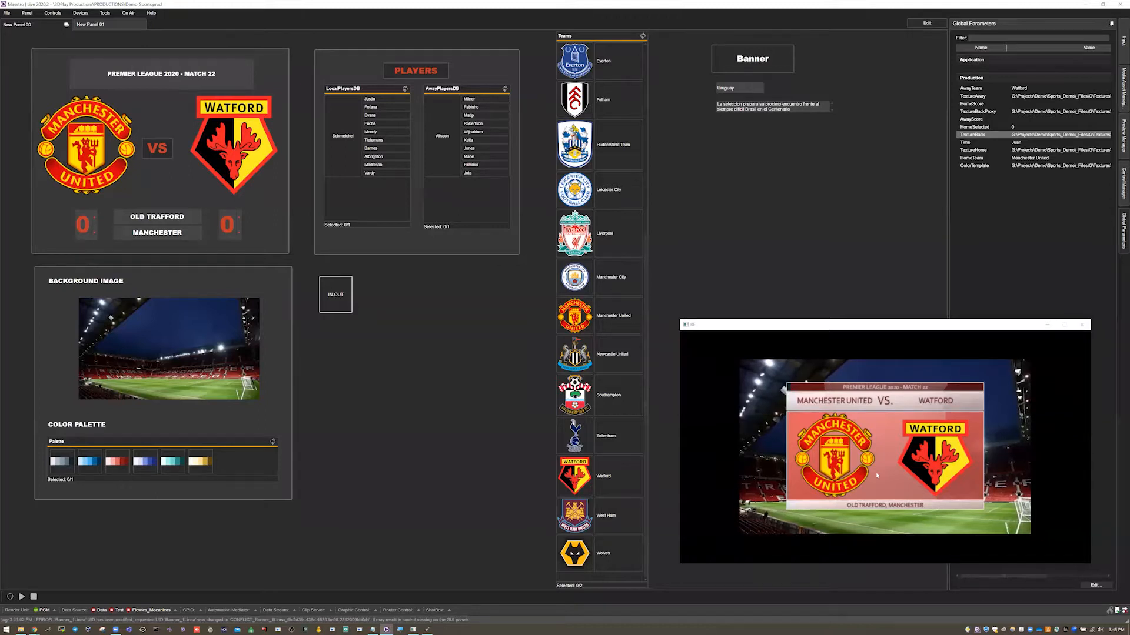
# Try several swatches of the Color Palette list on the live banner.
pyautogui.click(62, 462)
pyautogui.click(145, 464)
pyautogui.click(200, 462)
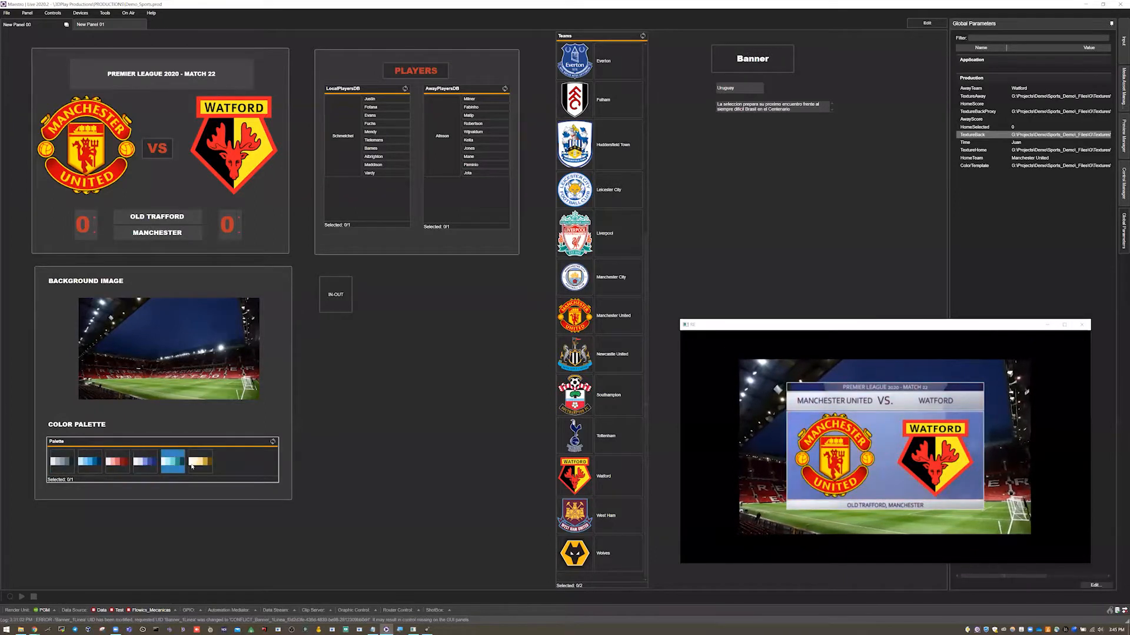
pyautogui.click(59, 460)
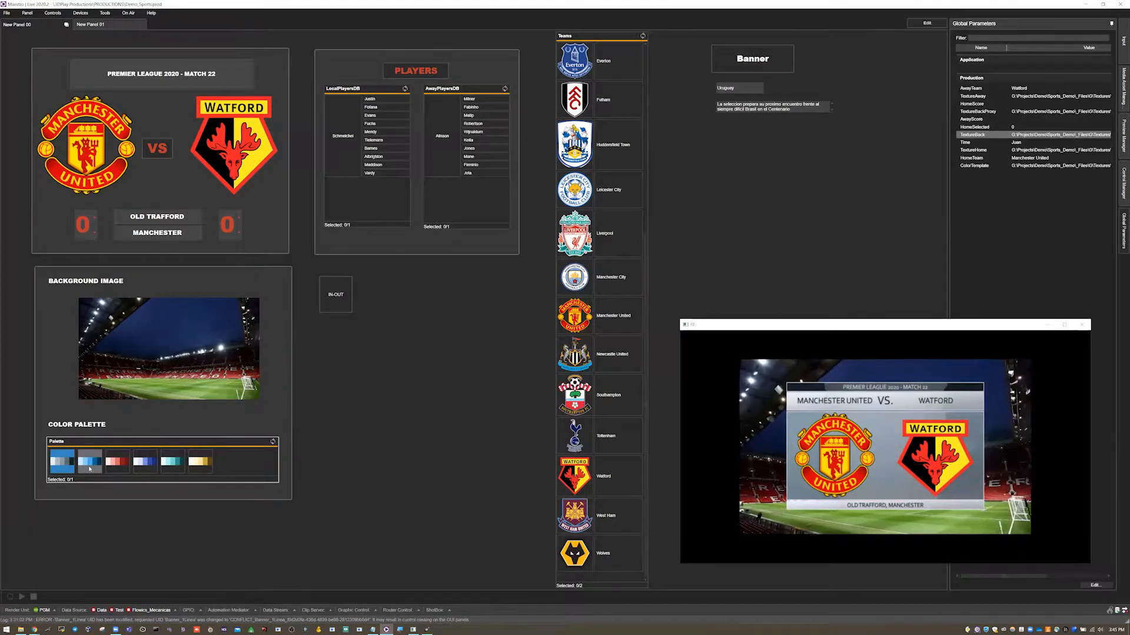
pyautogui.click(118, 462)
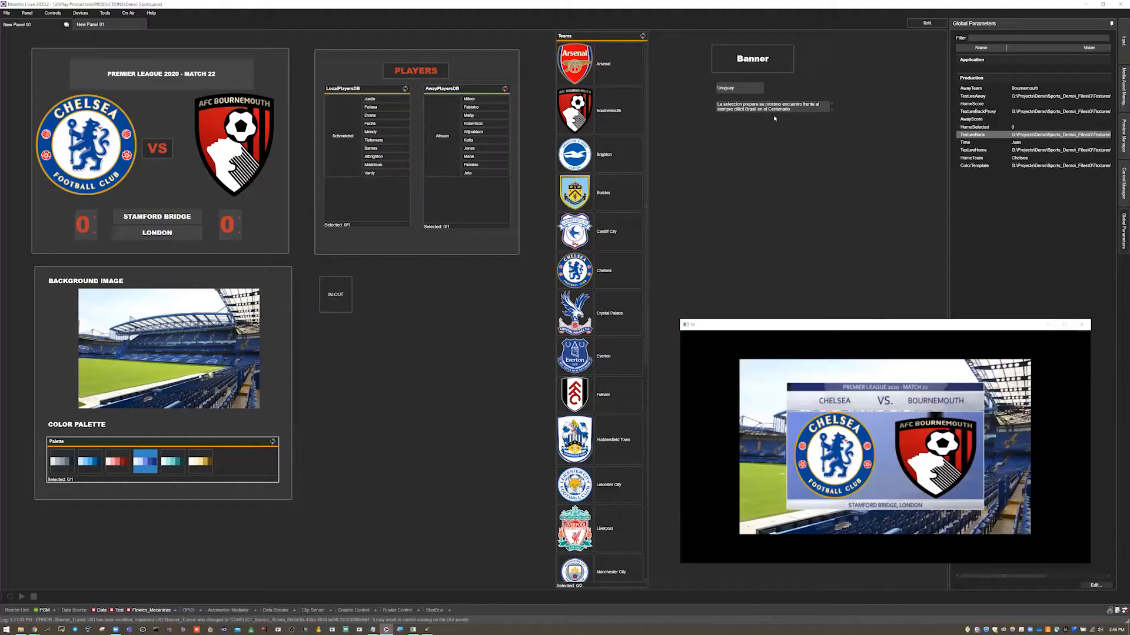
# Select the away and home team logo images in the VS widget.
pyautogui.click(297, 127)
pyautogui.click(366, 130)
pyautogui.click(271, 131)
pyautogui.click(366, 133)
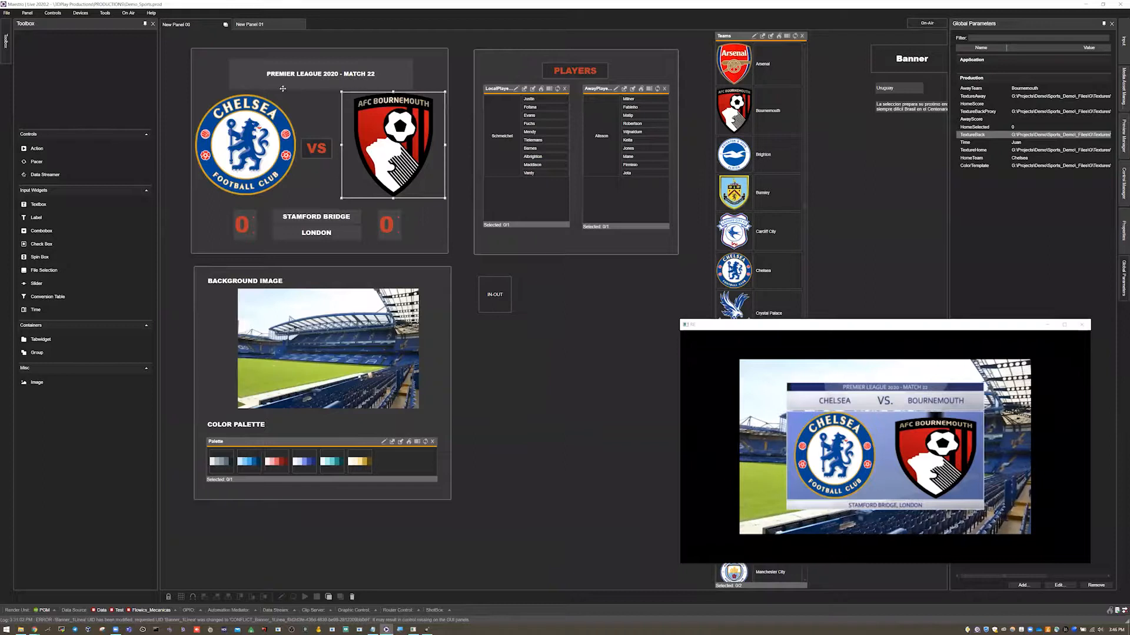
pyautogui.click(294, 121)
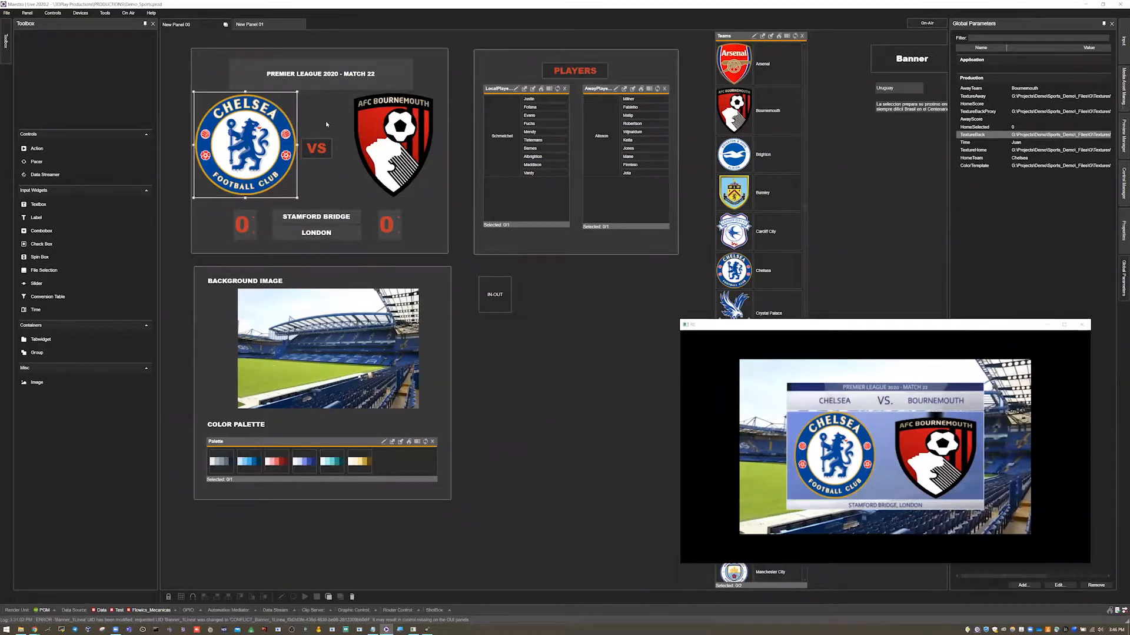
# Inspect the Banner_2 widget and its inputs on New Panel 01, then return to New Panel 00.
pyautogui.click(249, 24)
pyautogui.click(412, 97)
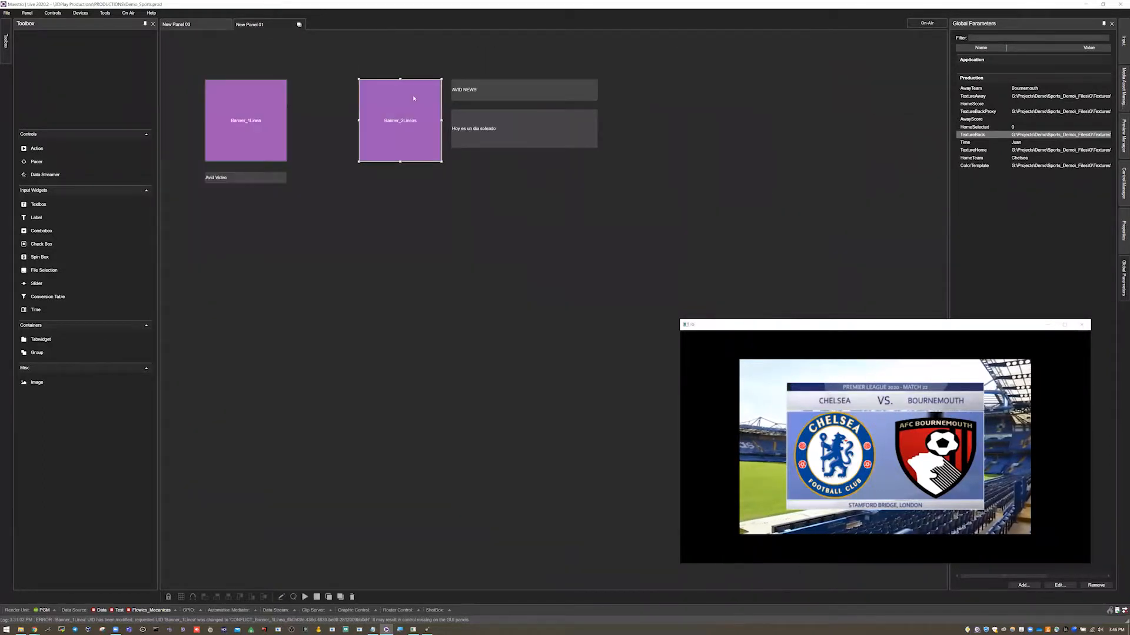
pyautogui.click(1122, 37)
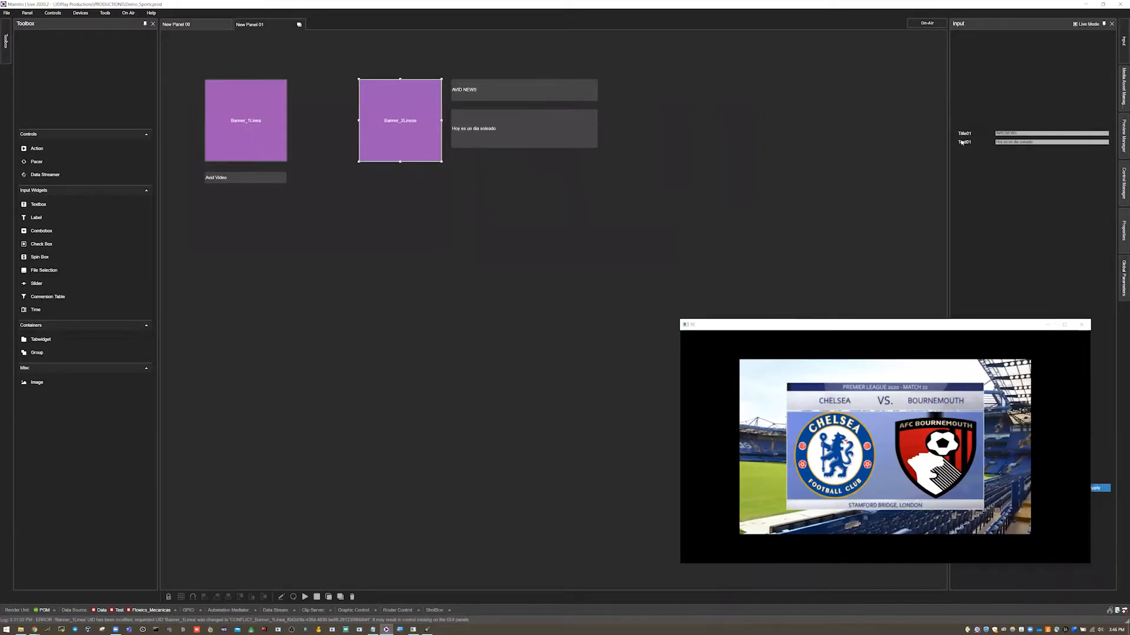
pyautogui.click(194, 24)
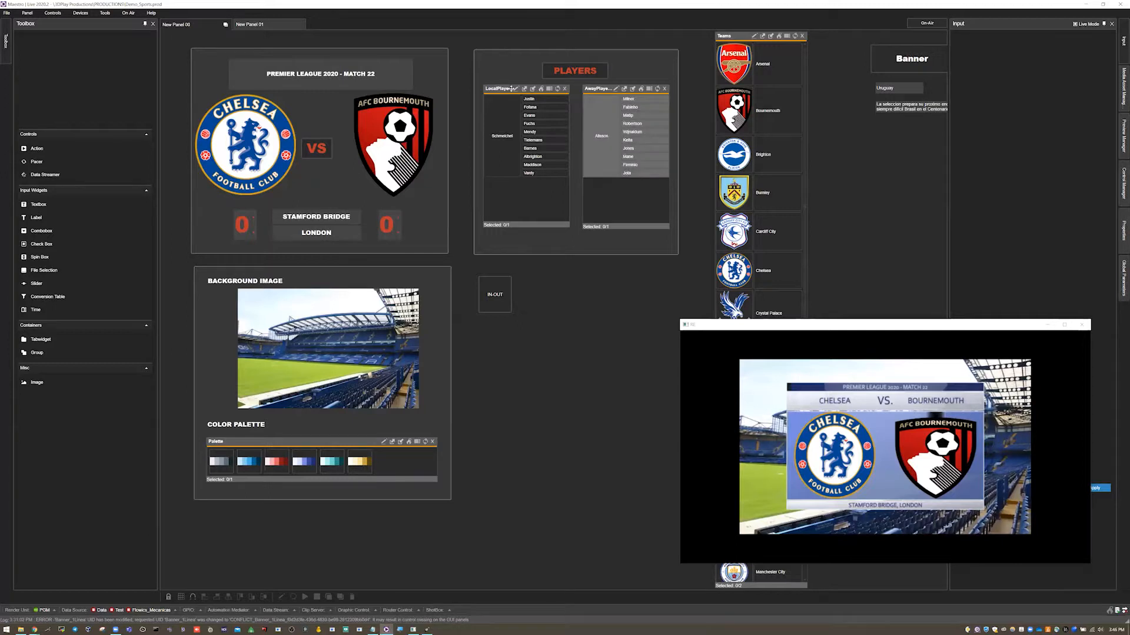
# Move the output window aside and reopen the Global Parameters panel.
pyautogui.moveTo(867, 327); pyautogui.dragTo(838, 325)
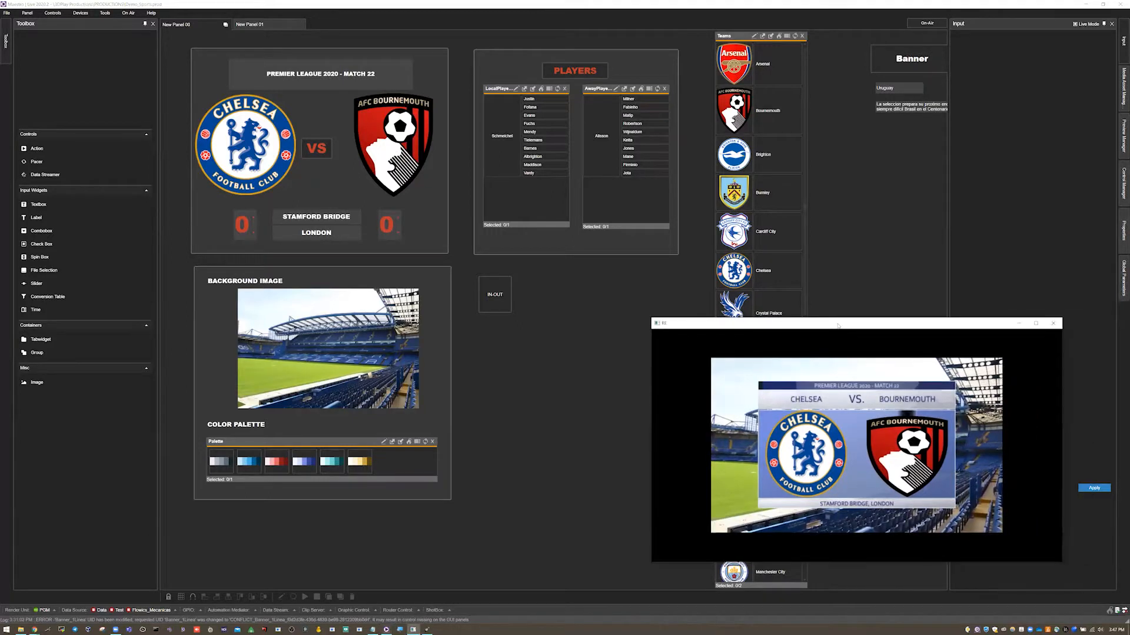
pyautogui.moveTo(625, 329); pyautogui.dragTo(481, 325)
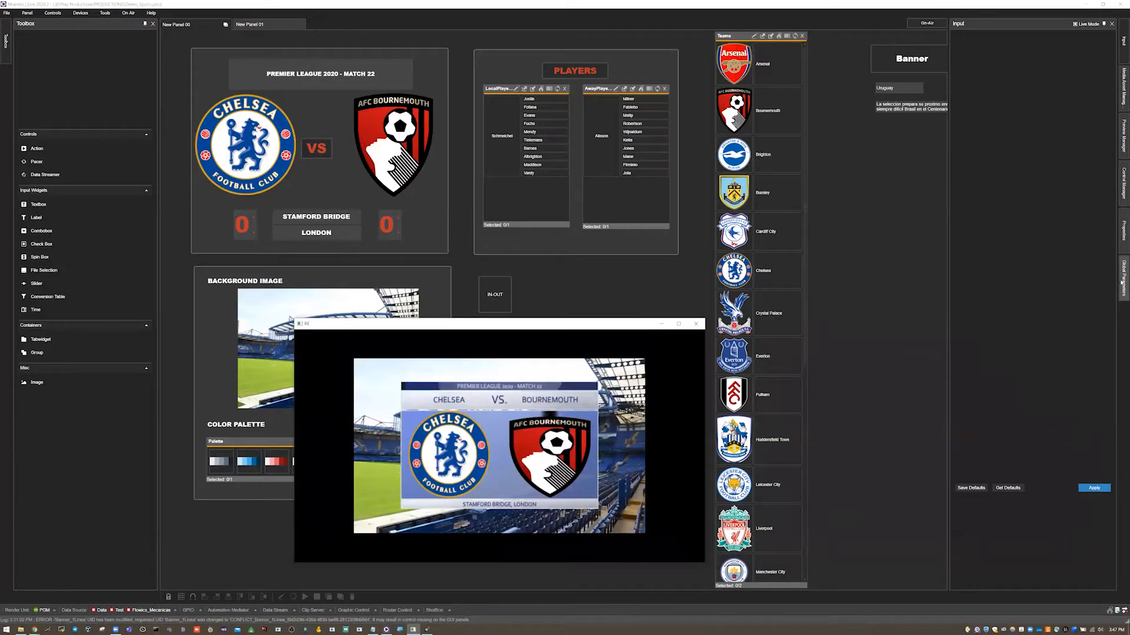
pyautogui.click(1122, 281)
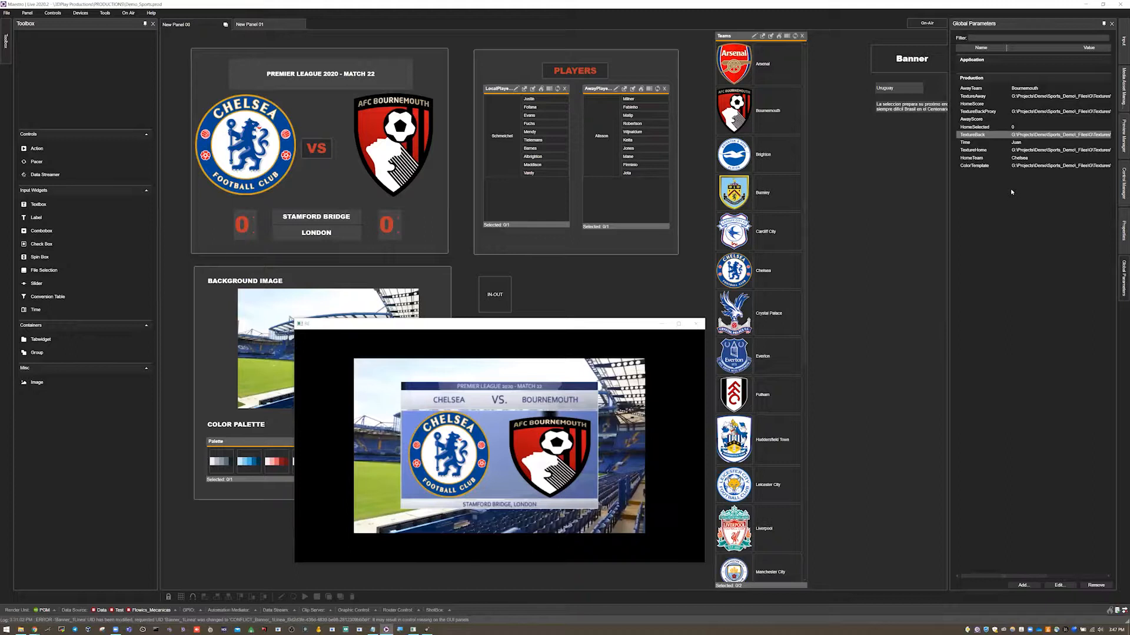
# Add a production global parameter named HomeTeamEmblem, select it and switch to New Panel 01.
pyautogui.click(1029, 587)
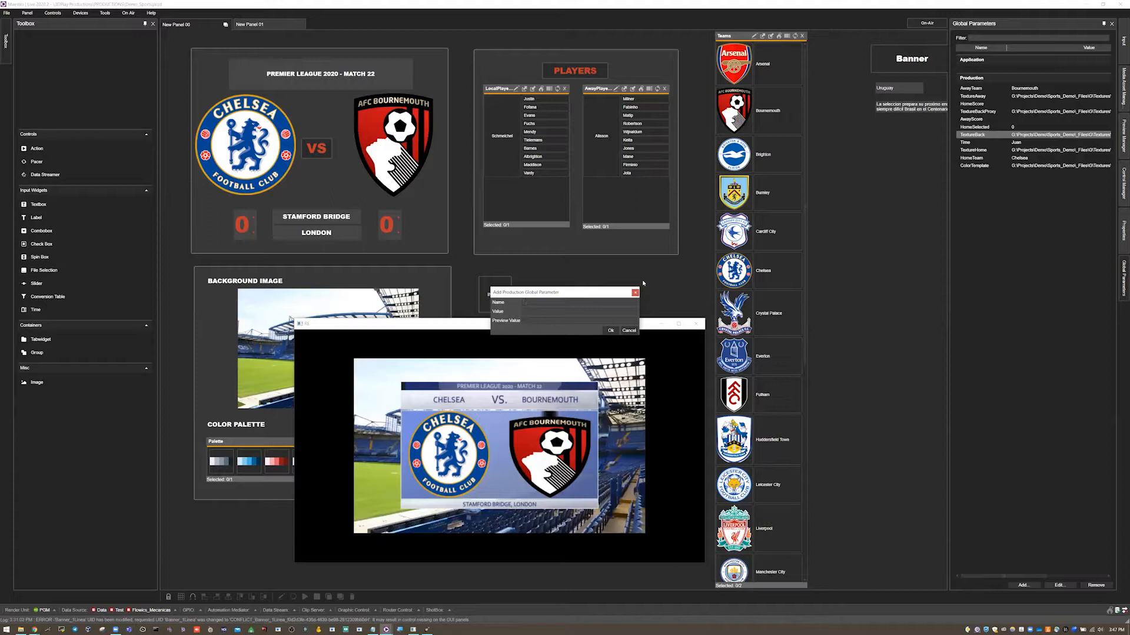
pyautogui.write('Home')
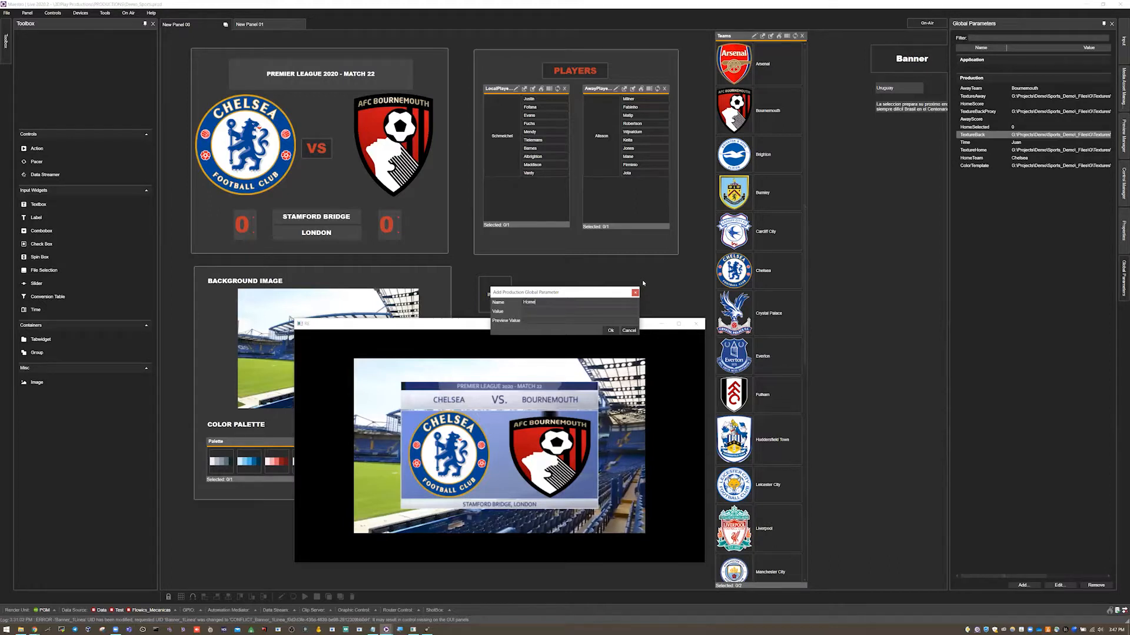
pyautogui.write('TeamEmblem')
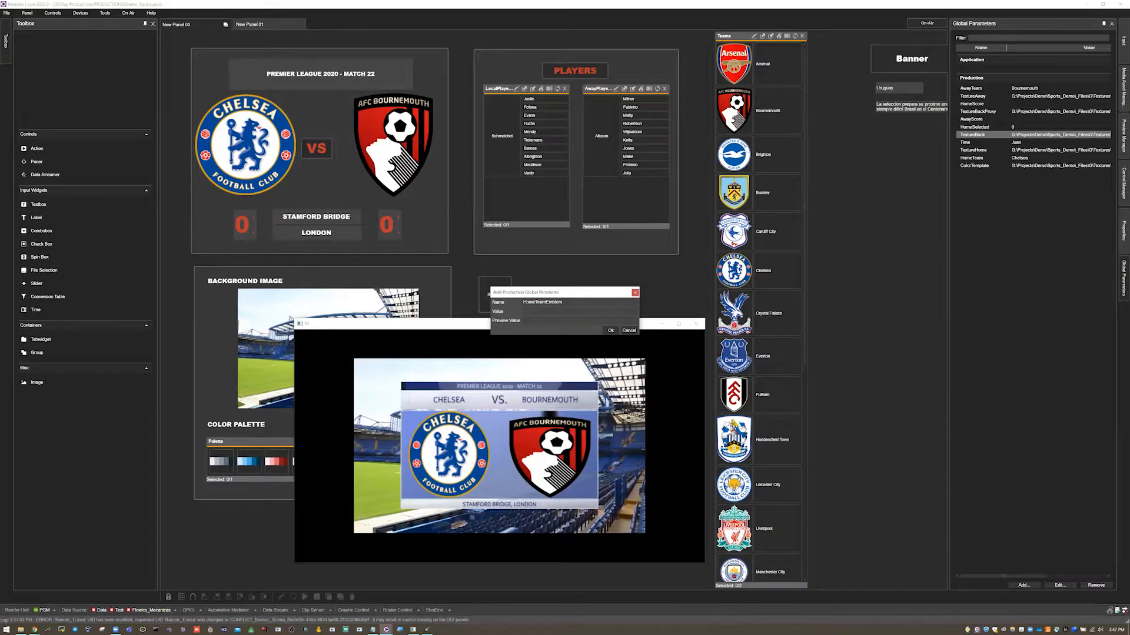
pyautogui.click(611, 331)
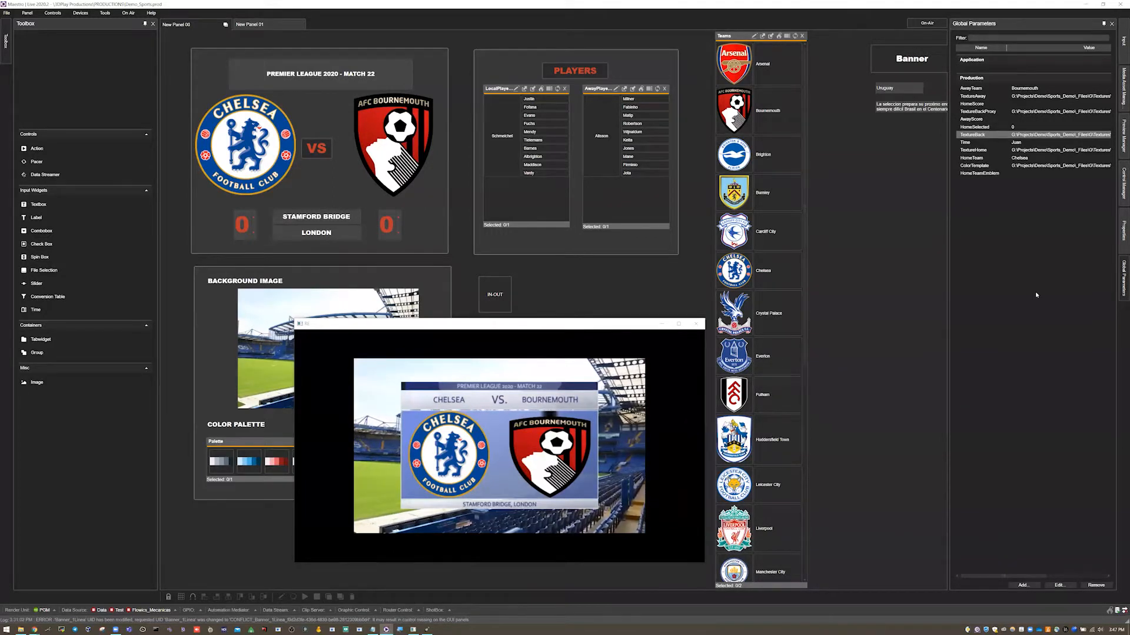
pyautogui.click(982, 173)
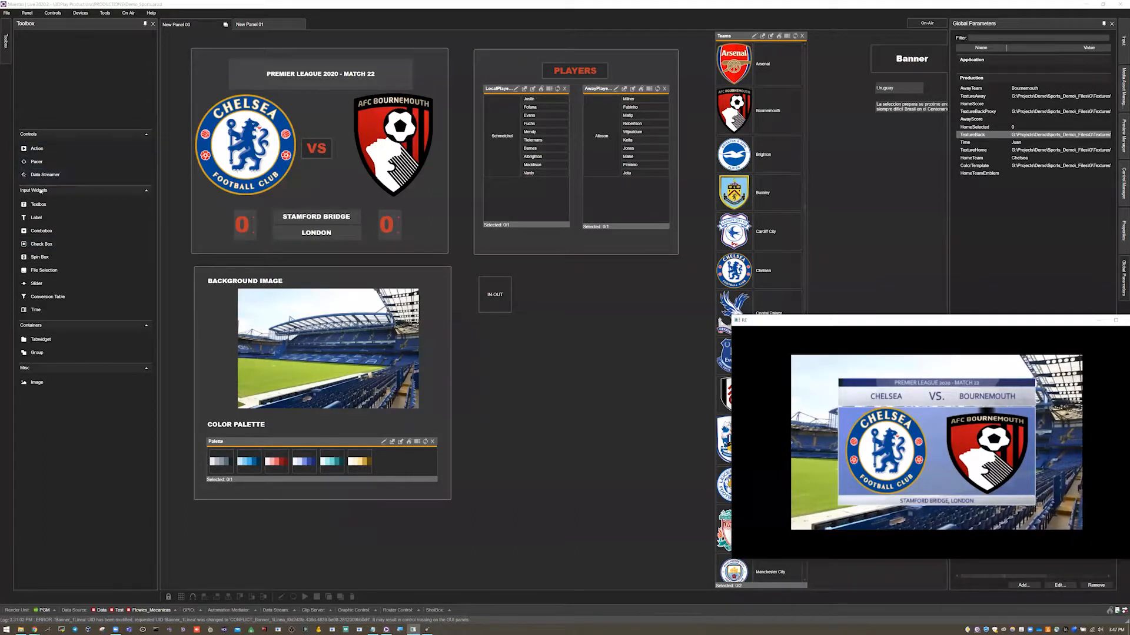
pyautogui.click(258, 24)
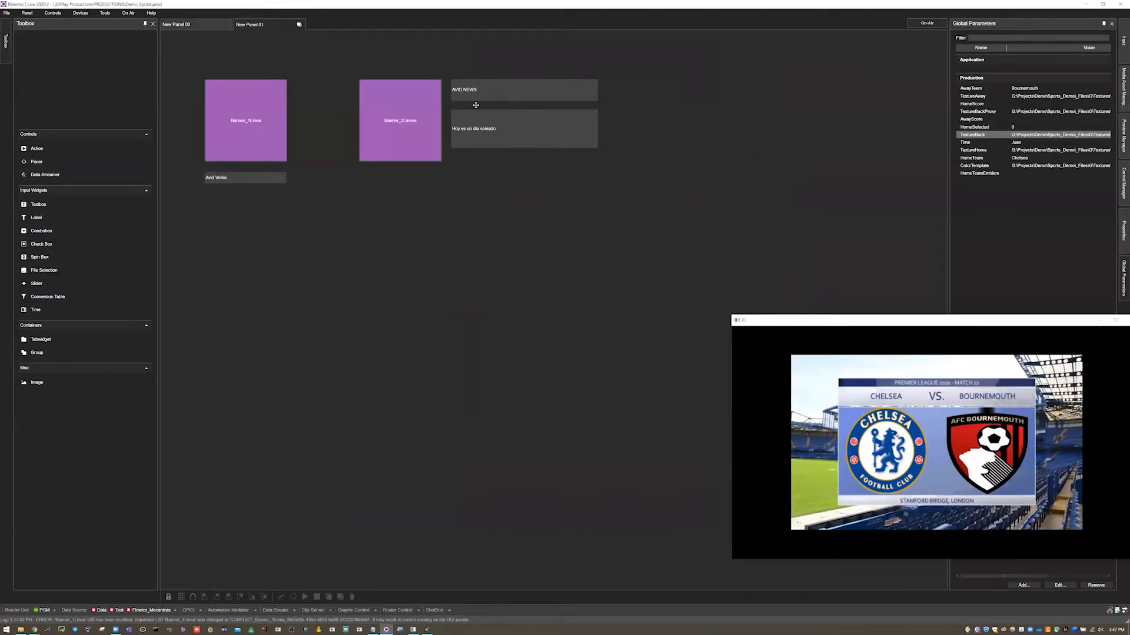
# On New Panel 00, add a File Selection widget beside the IN-OUT button, minimize the output window and widen the widget.
pyautogui.click(200, 24)
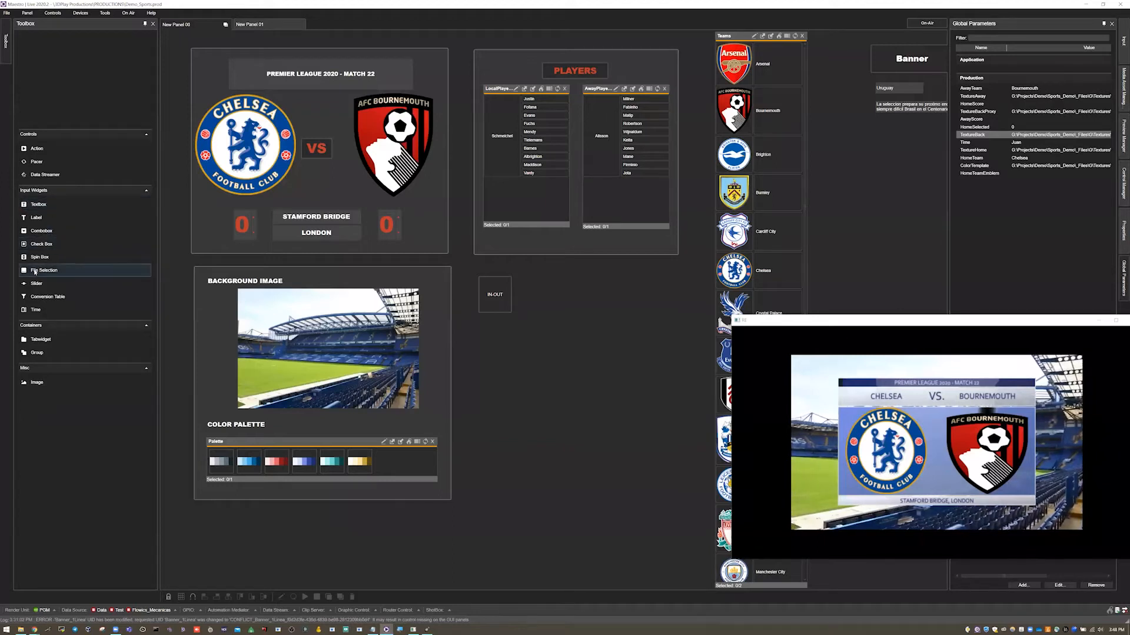
pyautogui.moveTo(35, 272); pyautogui.dragTo(540, 391)
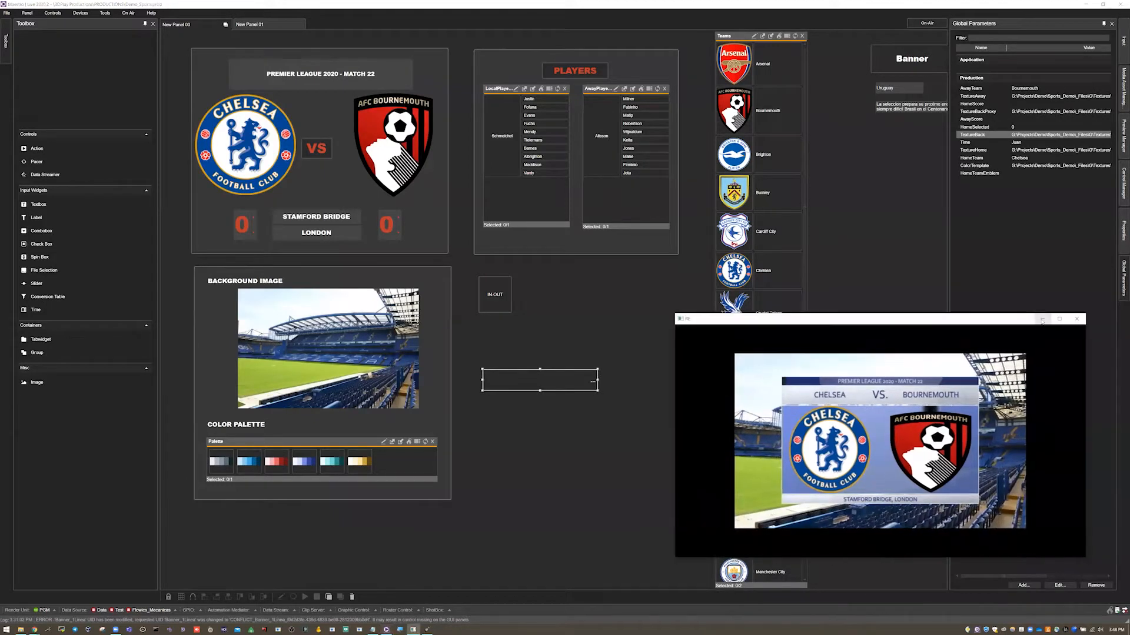
pyautogui.click(1062, 319)
pyautogui.moveTo(577, 378); pyautogui.dragTo(637, 364)
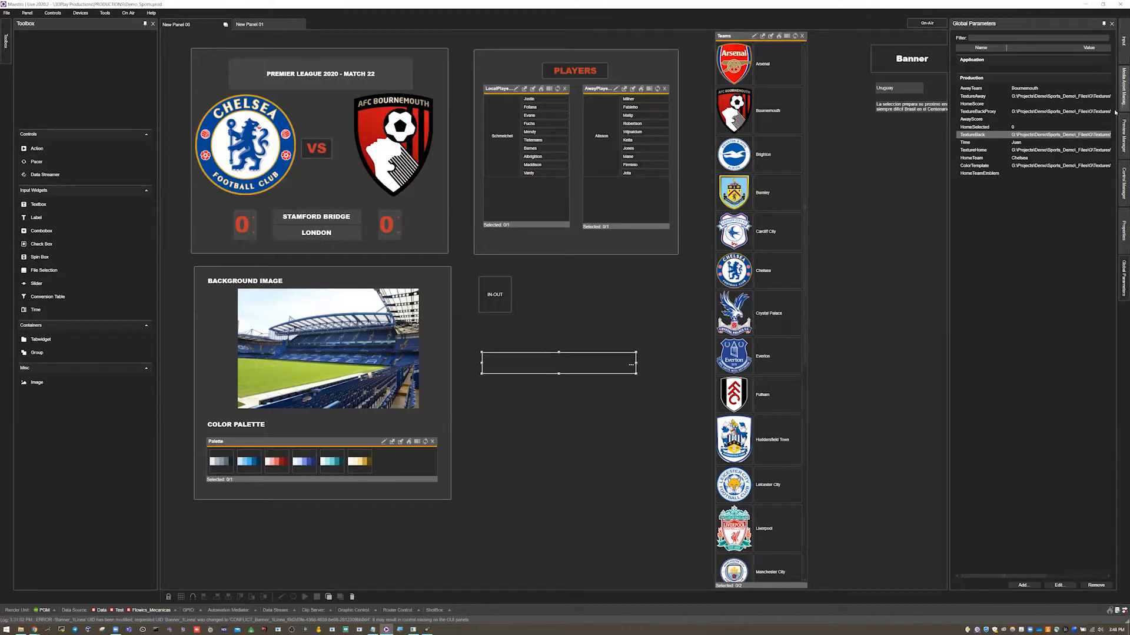
# Inspect the VS widget's inputs, properties and details dialog.
pyautogui.click(1120, 54)
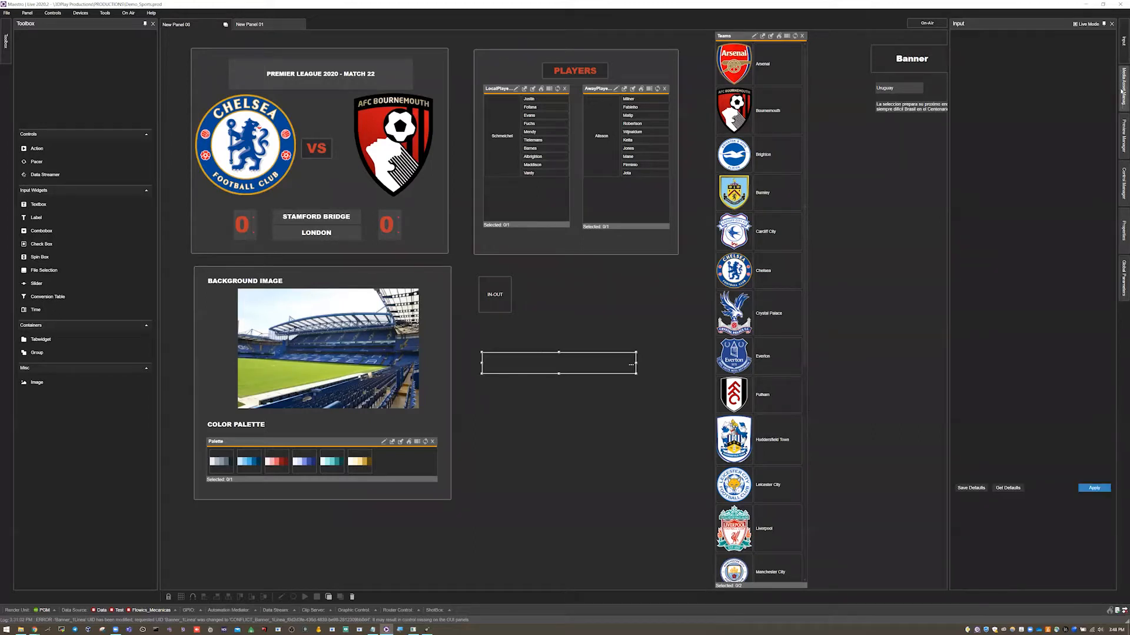
pyautogui.click(327, 147)
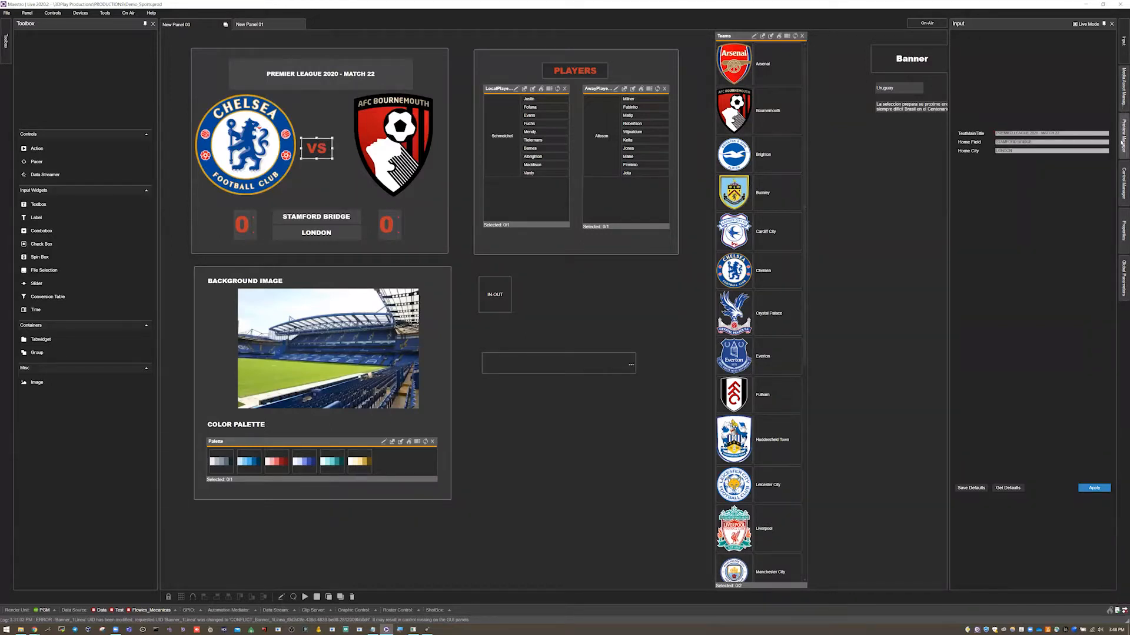
pyautogui.click(1121, 227)
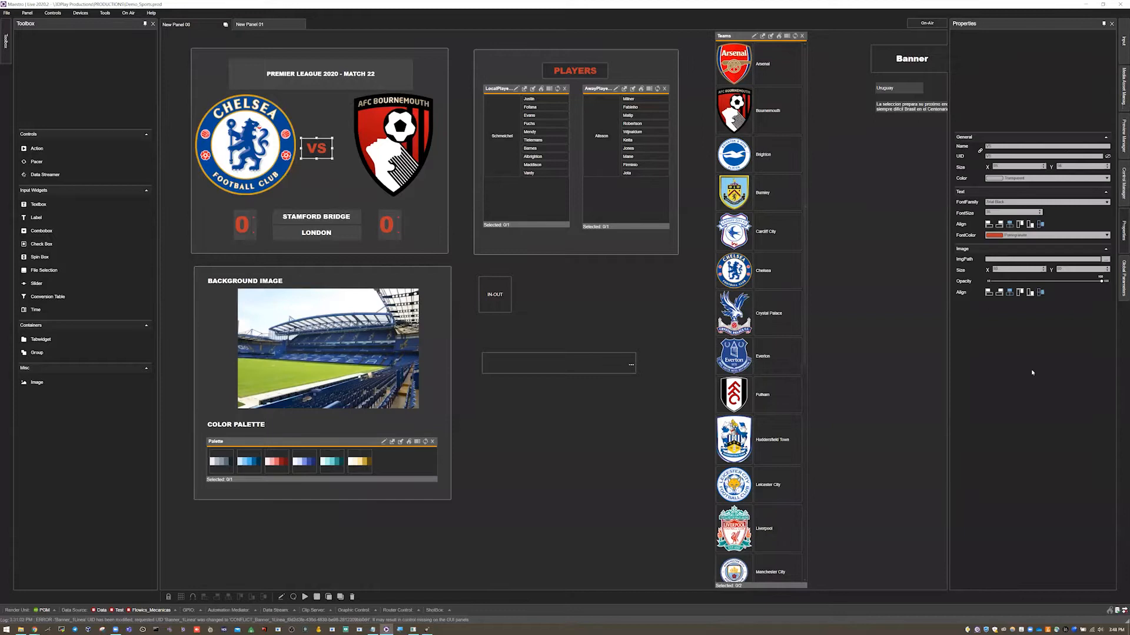
pyautogui.rightClick(303, 150)
pyautogui.click(324, 235)
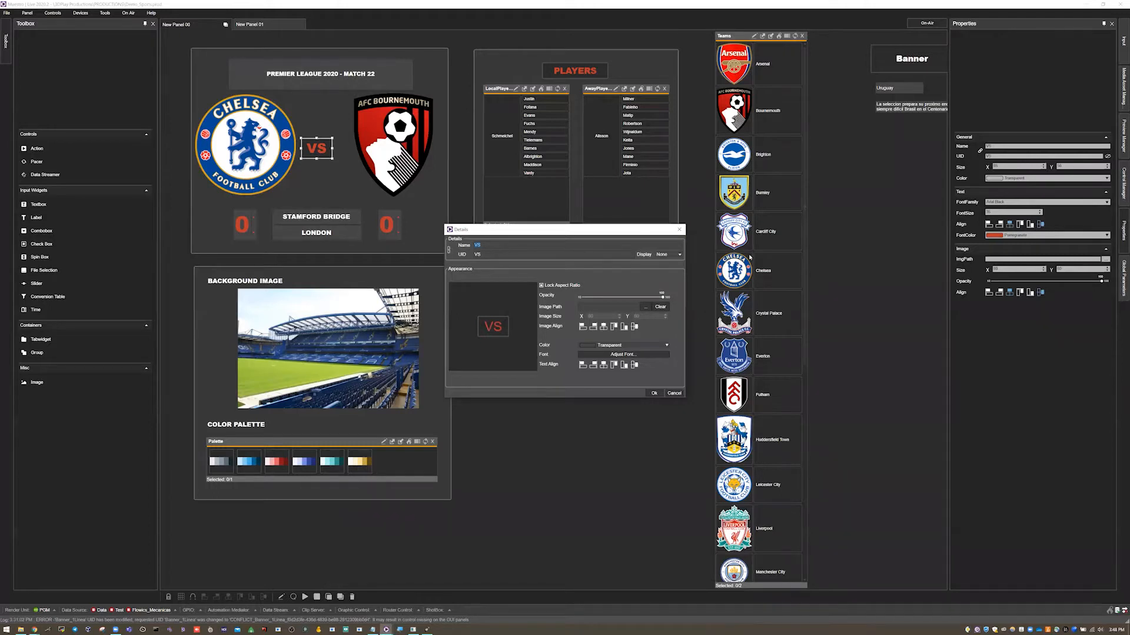
pyautogui.click(677, 229)
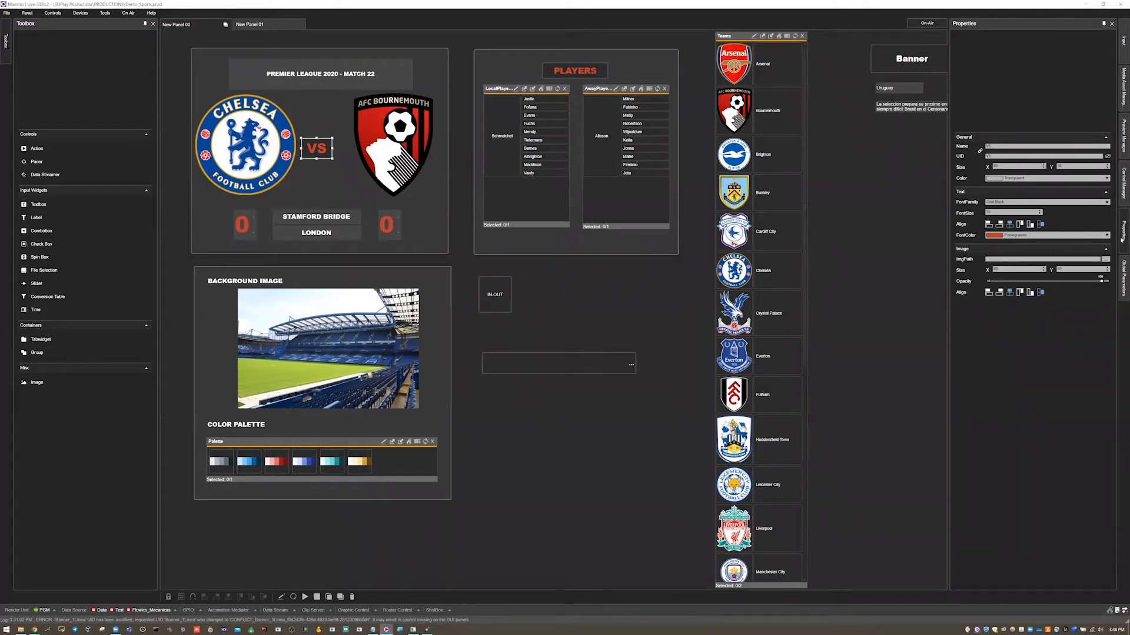
# Set the File Selection widget's font to Arial Black and link it to the HomeTeamEmblem global parameter.
pyautogui.click(566, 363)
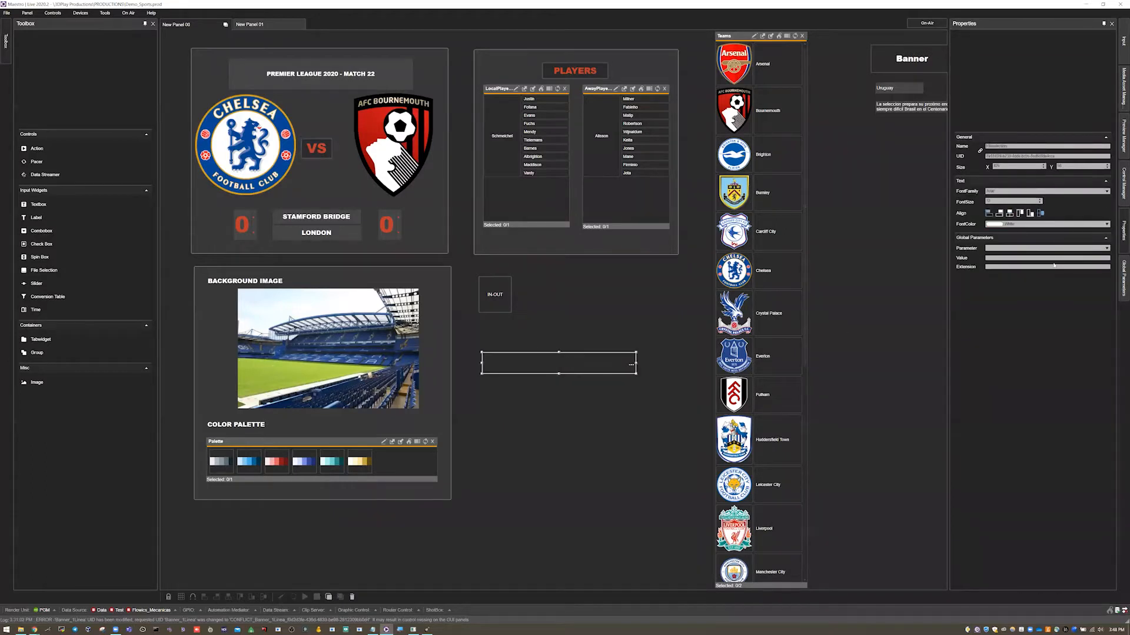
pyautogui.click(1007, 191)
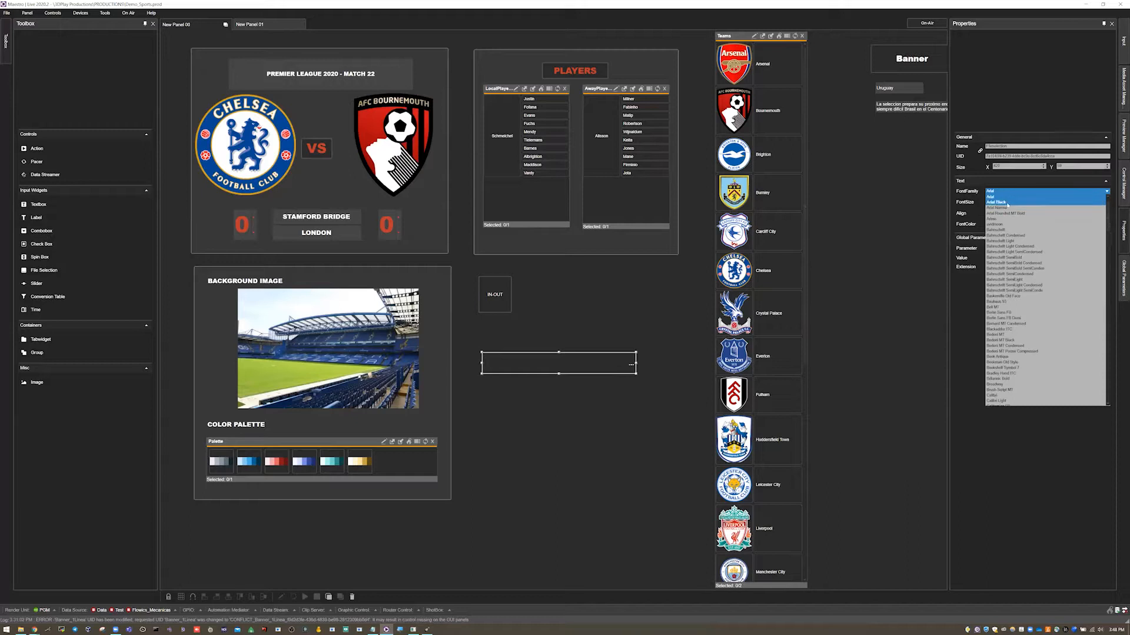
pyautogui.click(1006, 202)
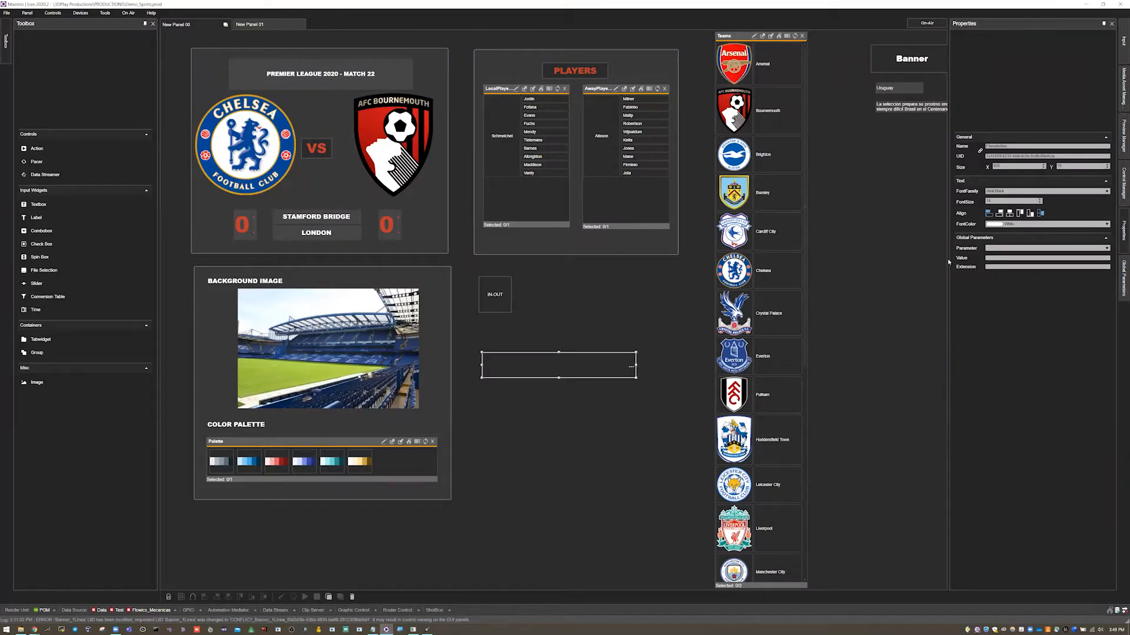
pyautogui.click(988, 248)
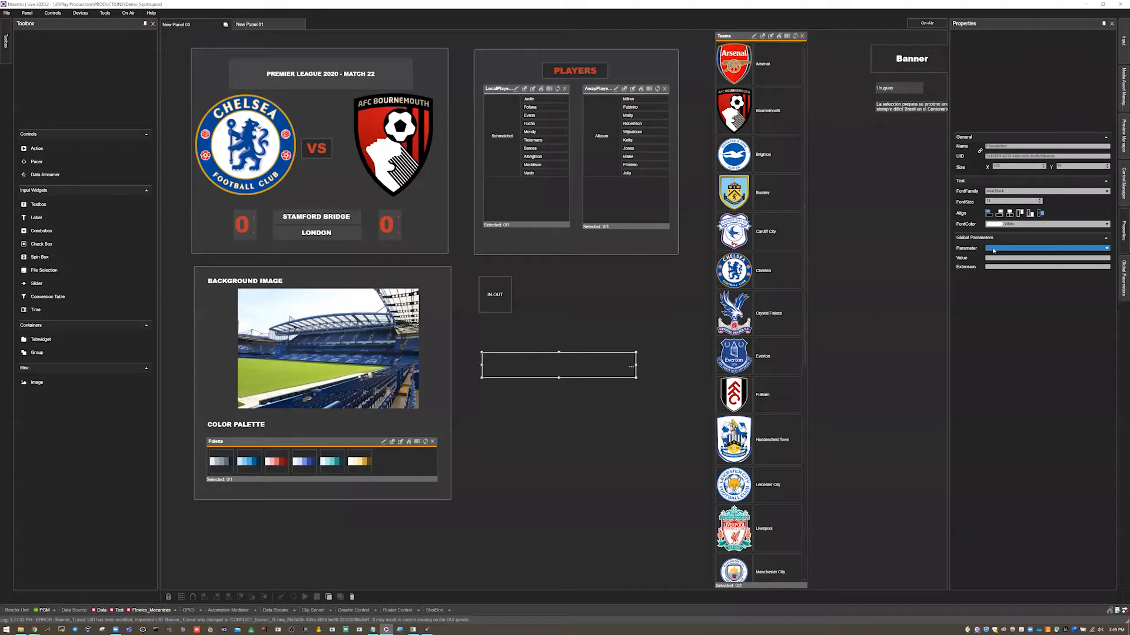
pyautogui.click(993, 250)
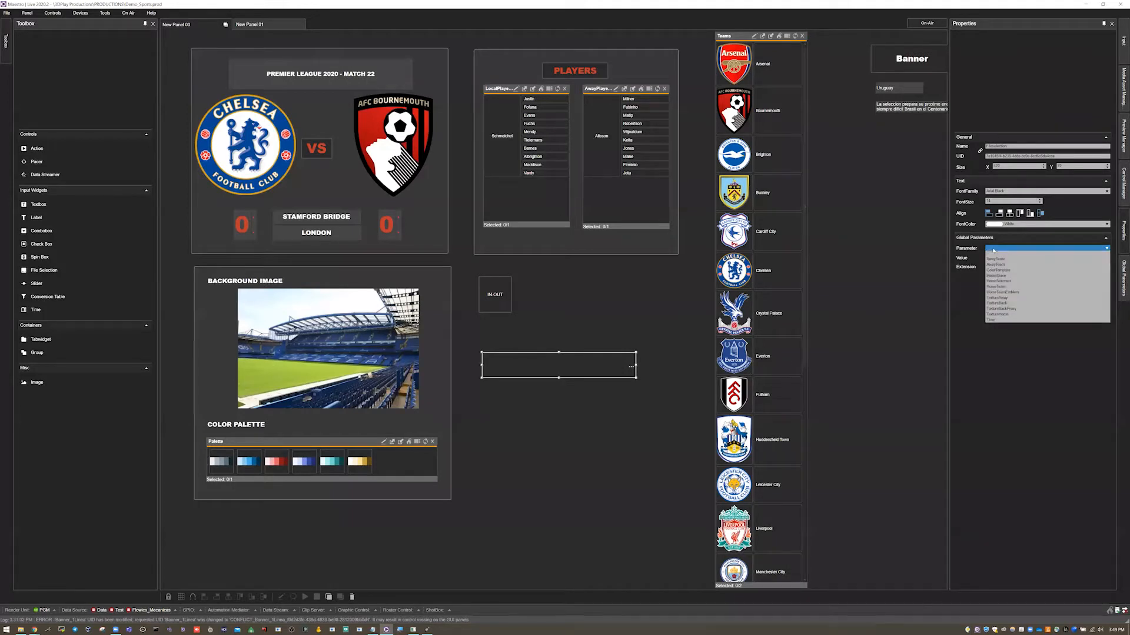
pyautogui.click(1015, 292)
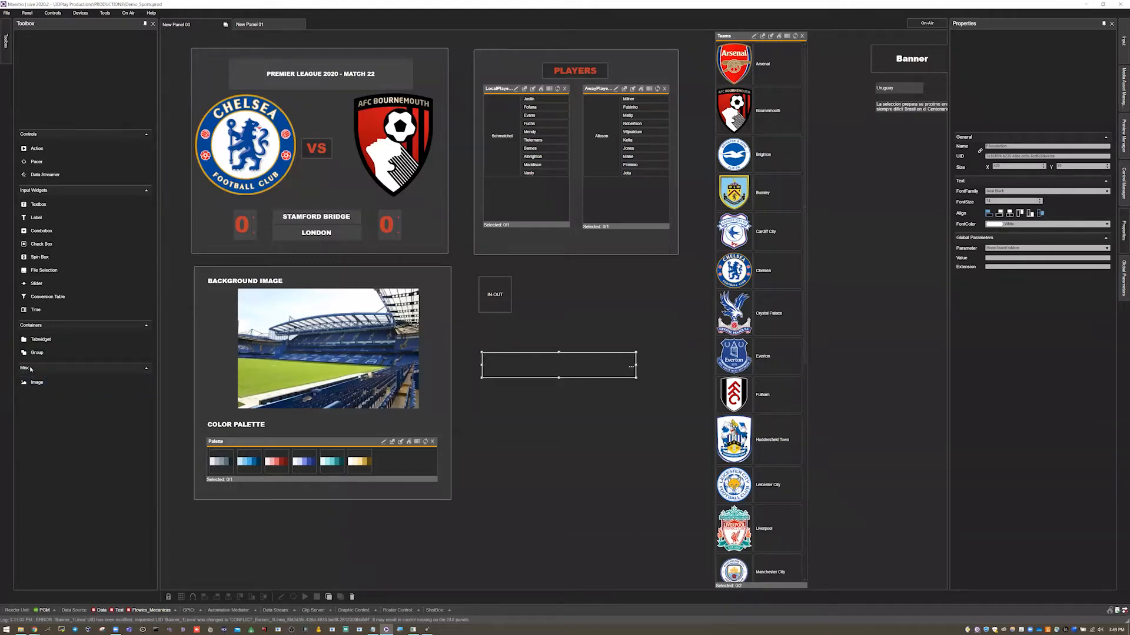
# Add a large Image widget below the File Selection widget and link it to the HomeTeamEmblem global parameter.
pyautogui.moveTo(31, 386); pyautogui.dragTo(486, 404)
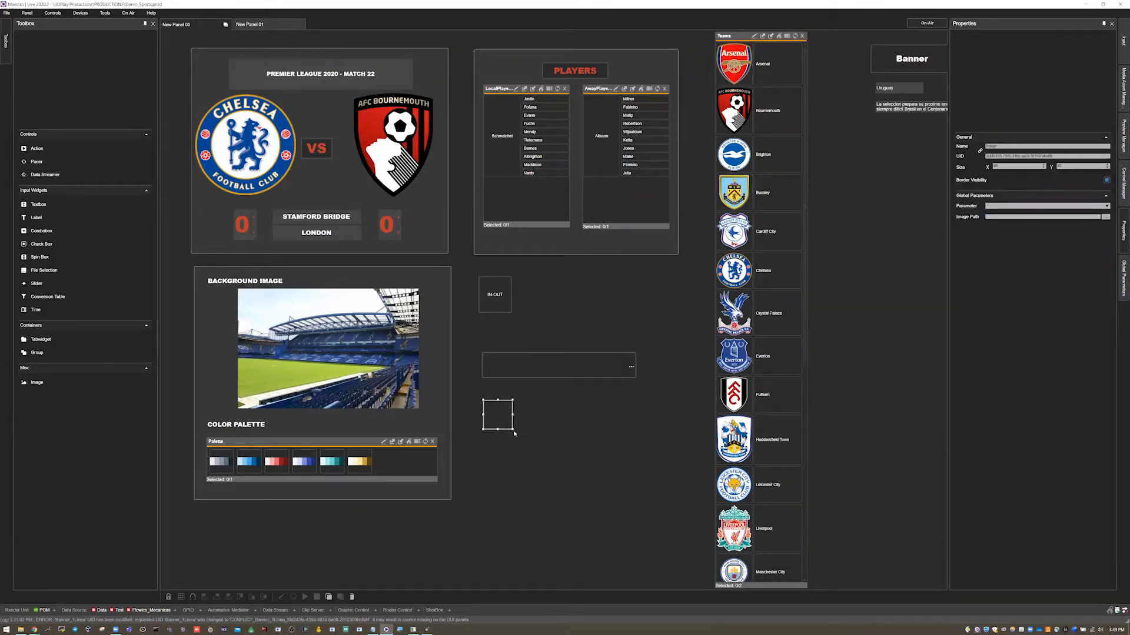
pyautogui.moveTo(513, 430); pyautogui.dragTo(640, 537)
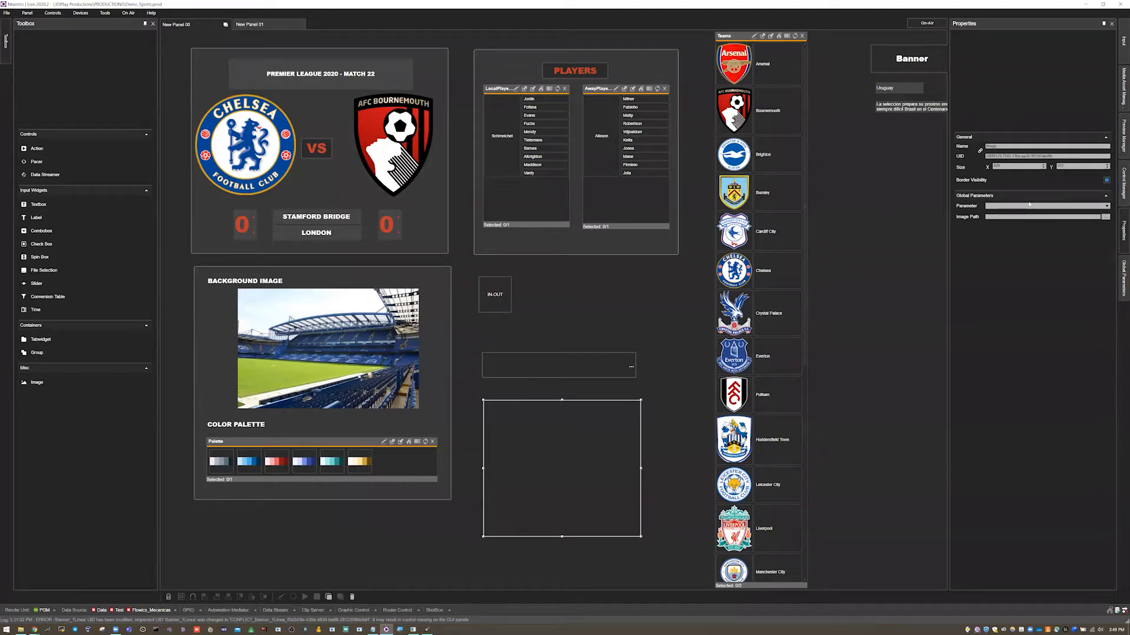
pyautogui.click(568, 366)
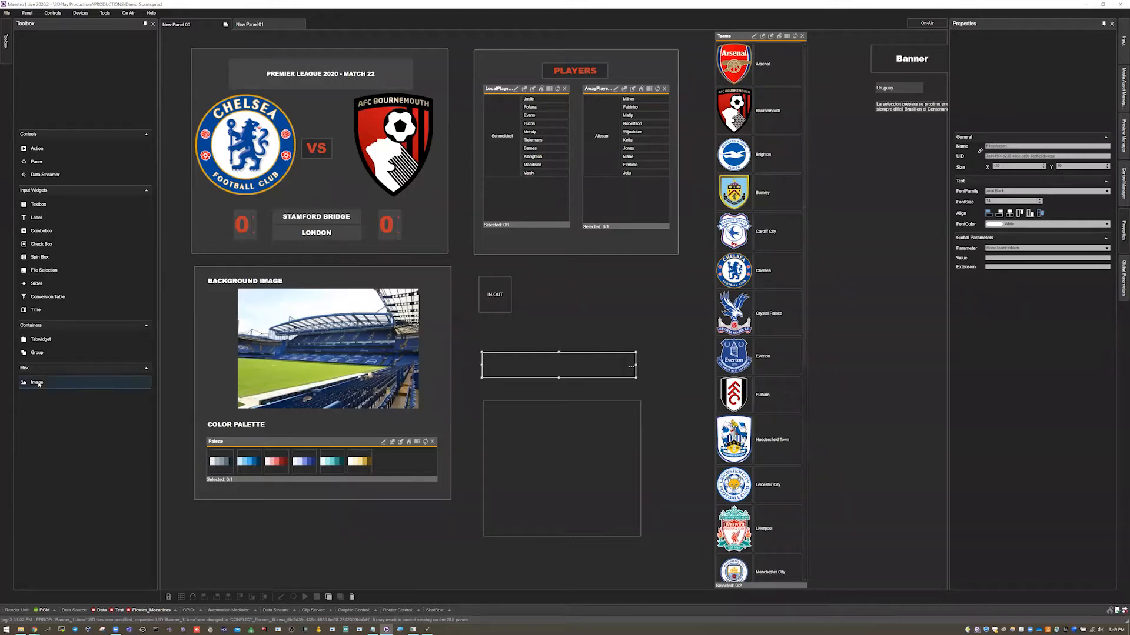
pyautogui.click(563, 464)
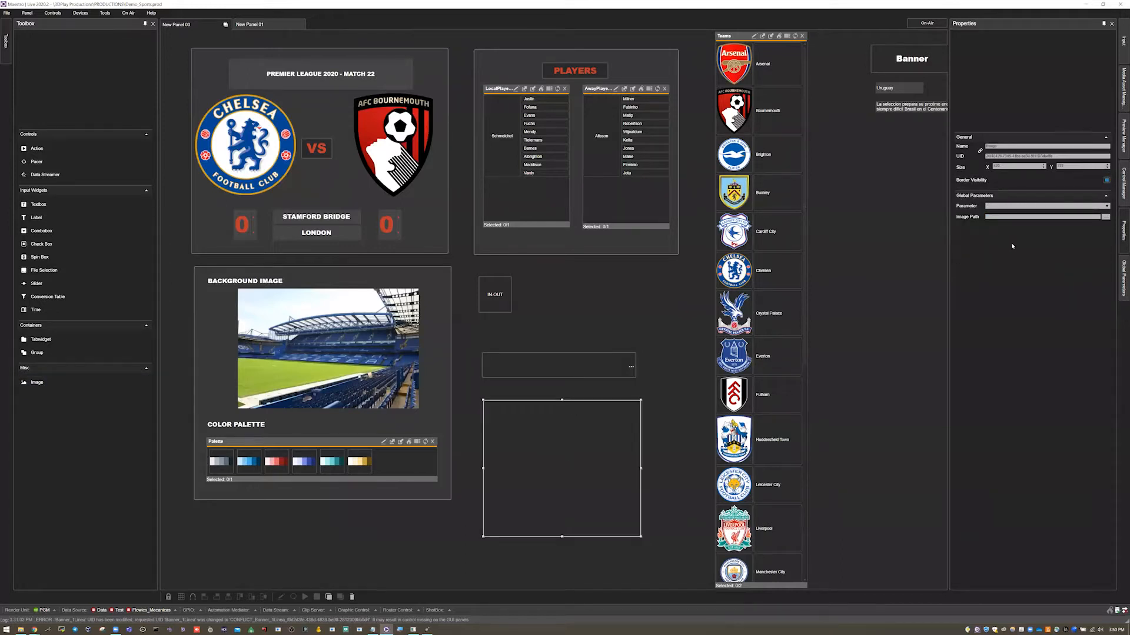
pyautogui.click(1034, 208)
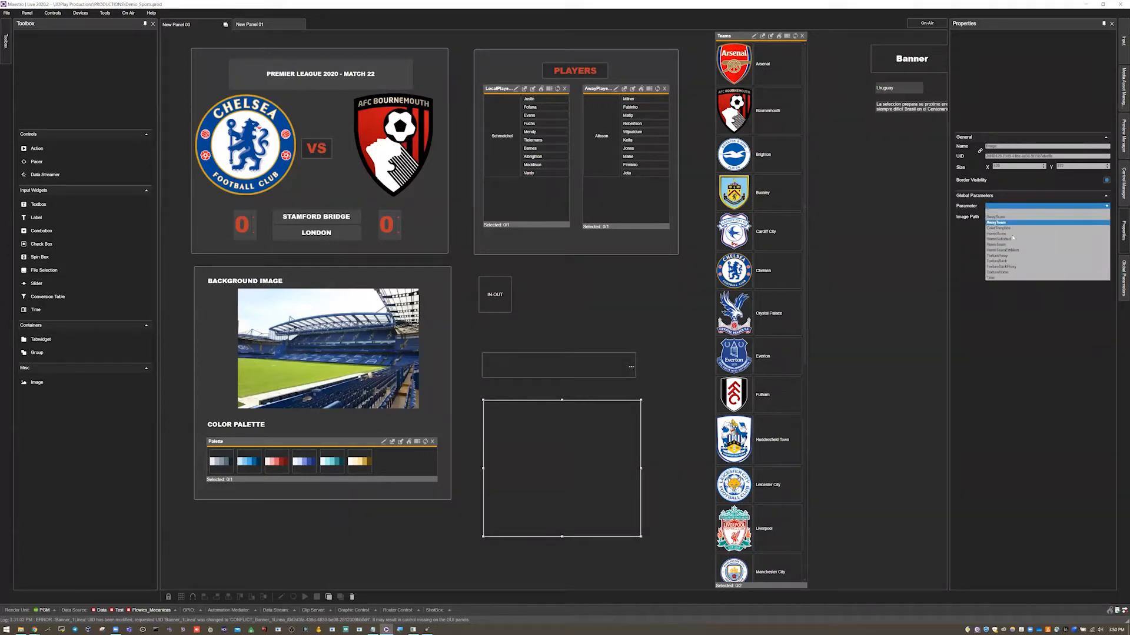
pyautogui.click(1017, 252)
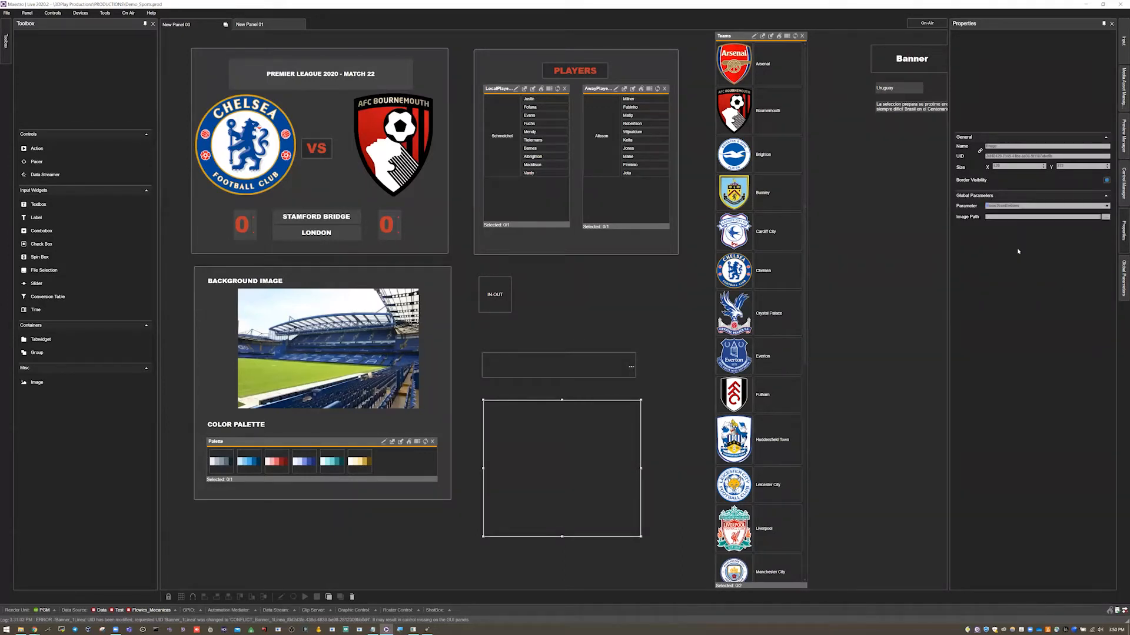
pyautogui.click(676, 308)
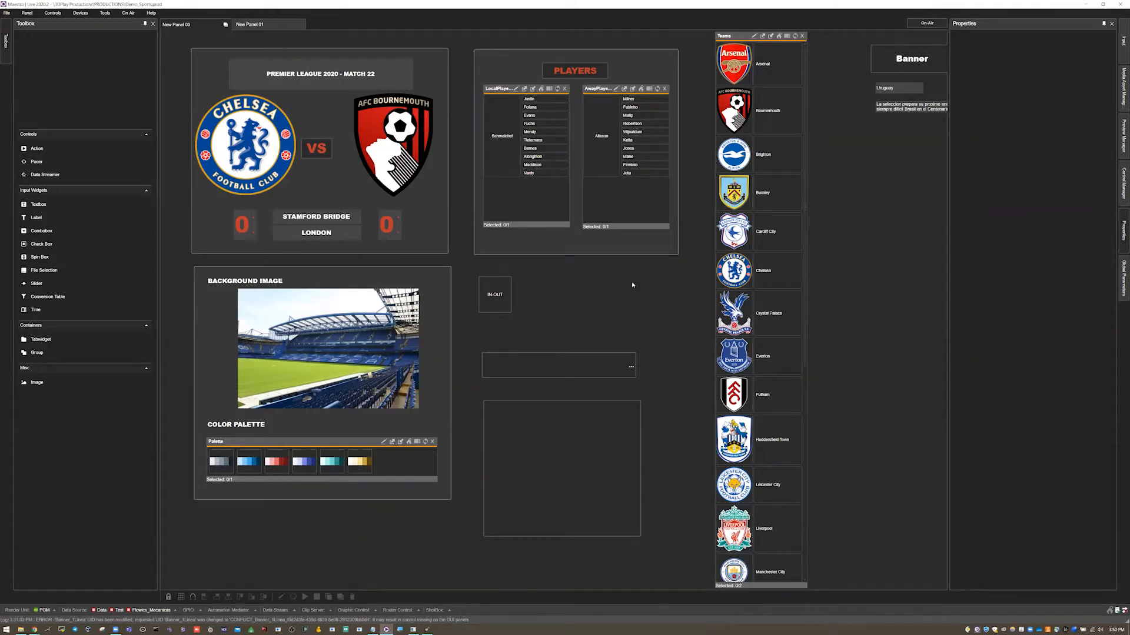
# Switch to on-air mode and load Everton.png from the Sports textures folder through the File Selection widget.
pyautogui.hotkey('ctrl', 'e')
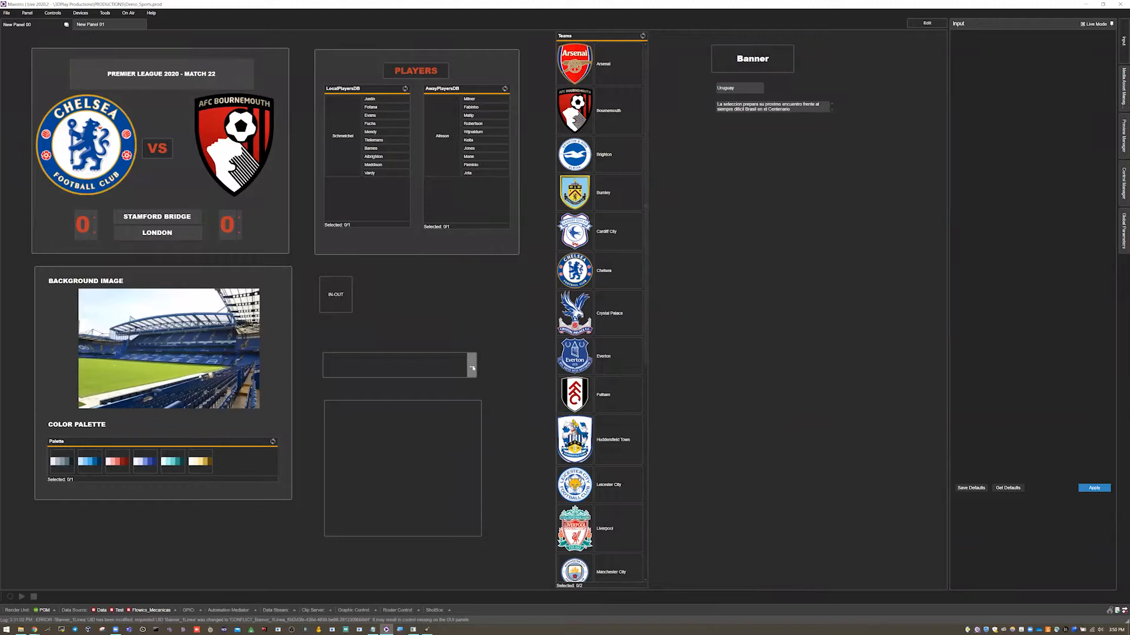
pyautogui.click(471, 368)
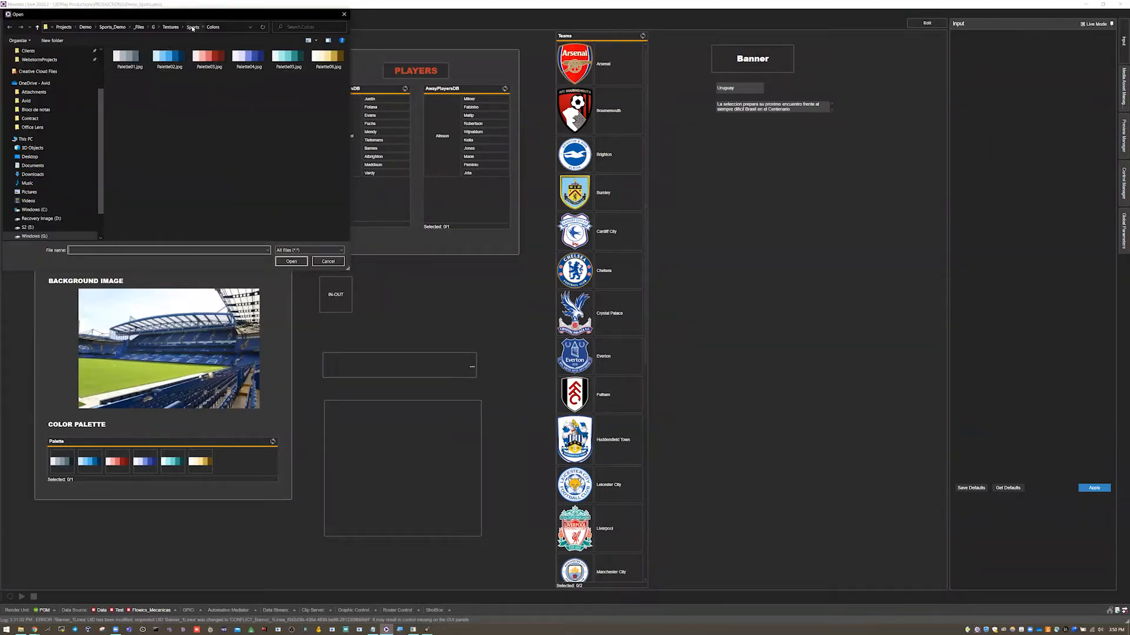
pyautogui.hotkey('alt', 'Up')
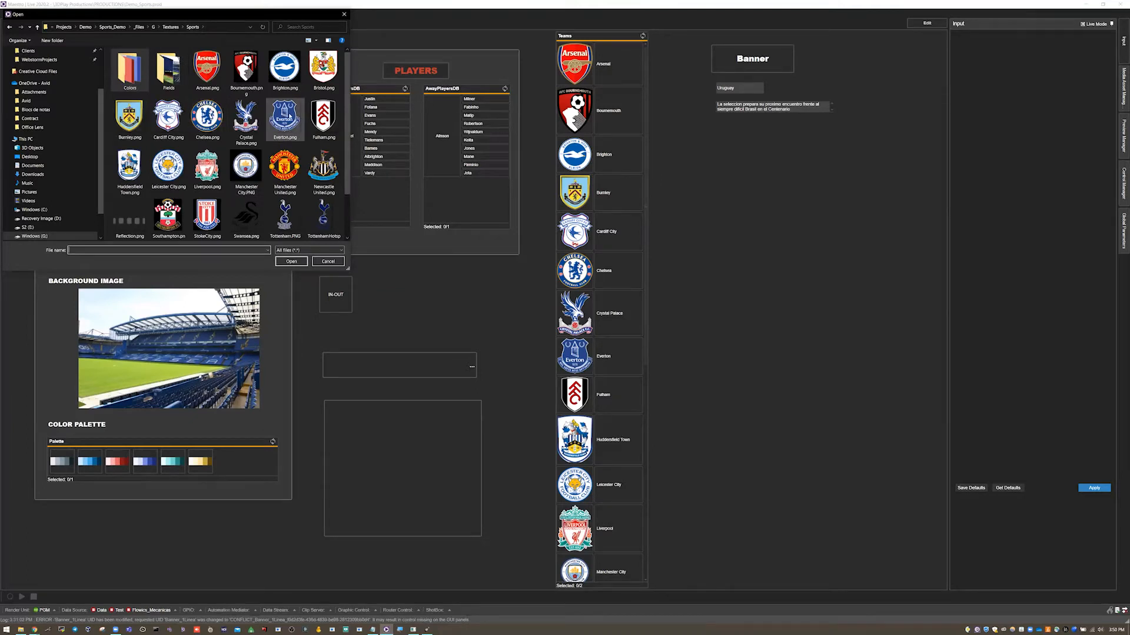
pyautogui.doubleClick(285, 119)
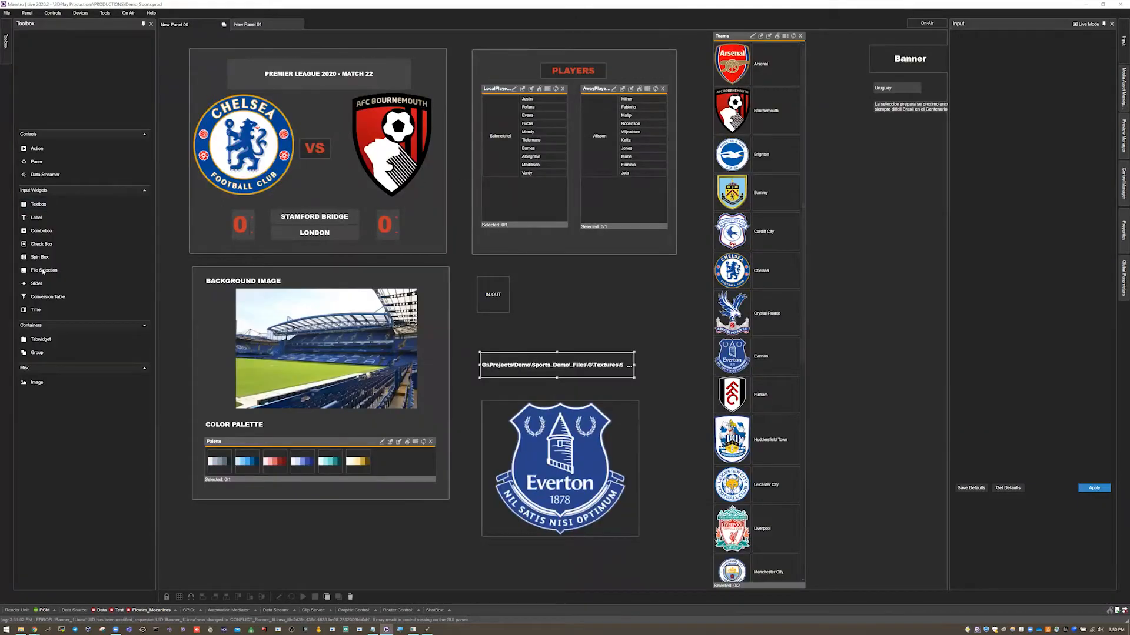
pyautogui.moveTo(47, 272); pyautogui.dragTo(575, 503)
pyautogui.moveTo(506, 432); pyautogui.dragTo(365, 91)
pyautogui.click(202, 66)
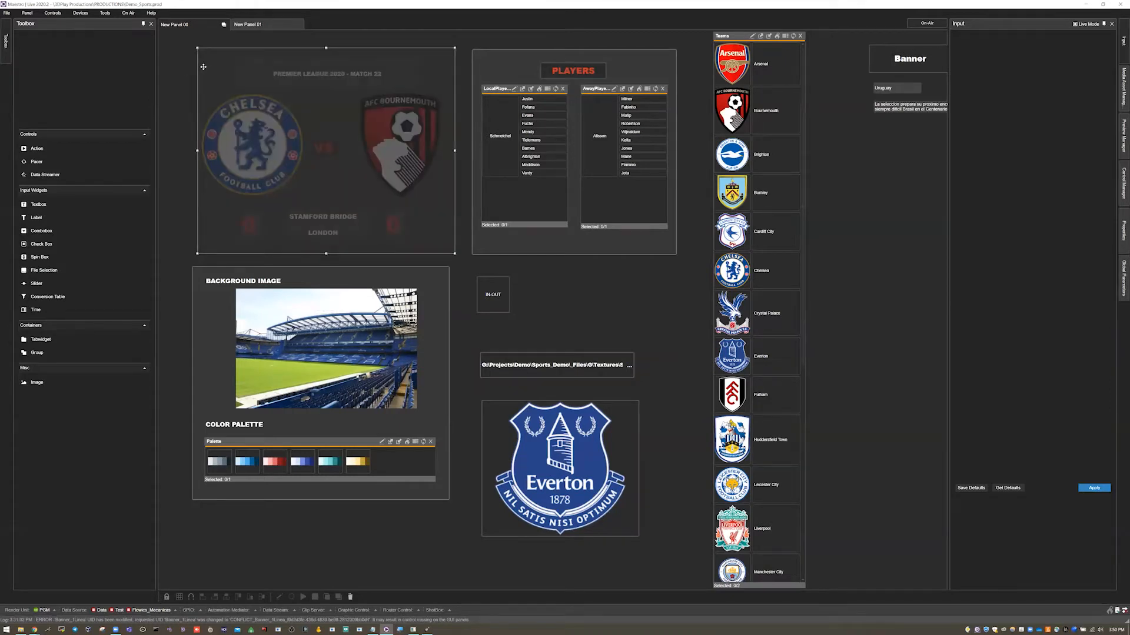
pyautogui.moveTo(202, 66); pyautogui.dragTo(202, 65)
pyautogui.moveTo(238, 105); pyautogui.dragTo(239, 105)
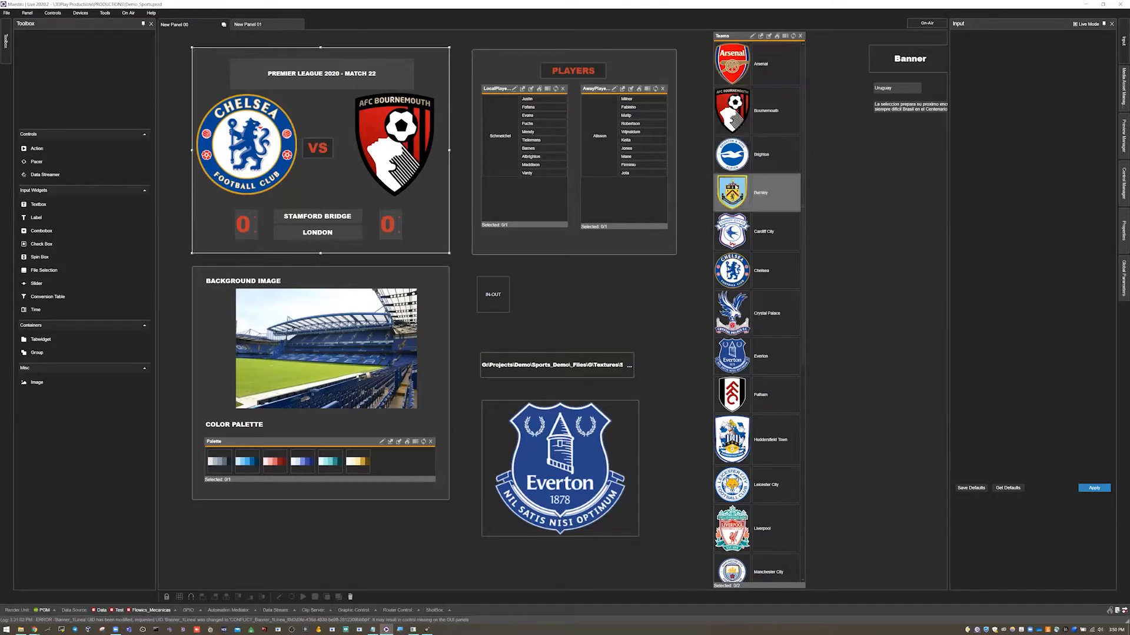
# Open the Teams list's data editor, enlarge it and execute its query to review the team data.
pyautogui.click(752, 37)
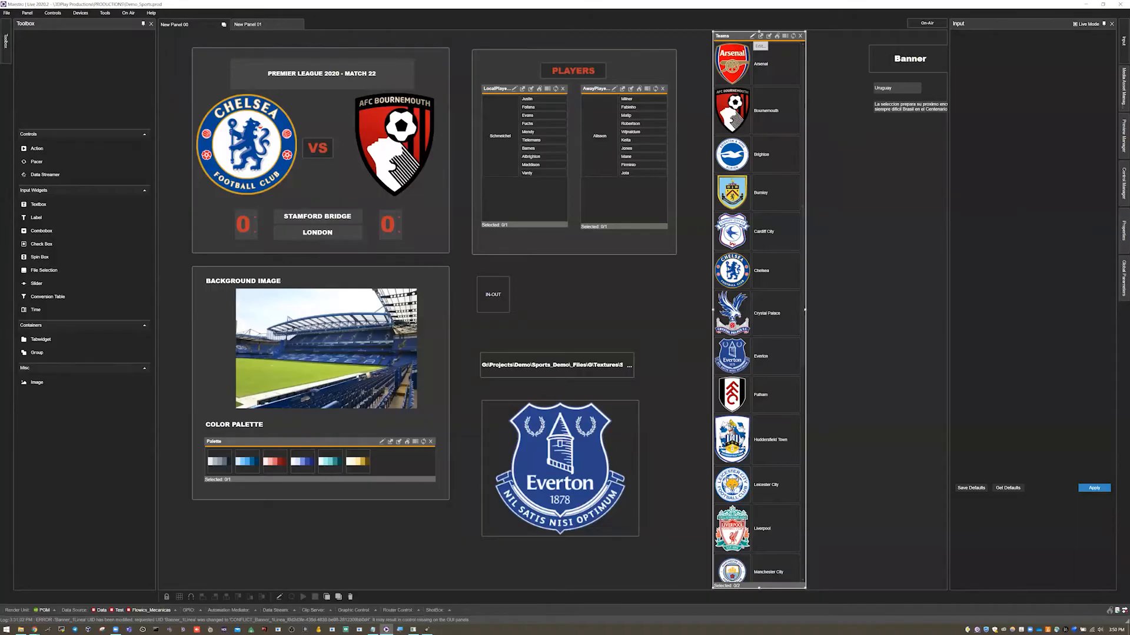
pyautogui.click(753, 37)
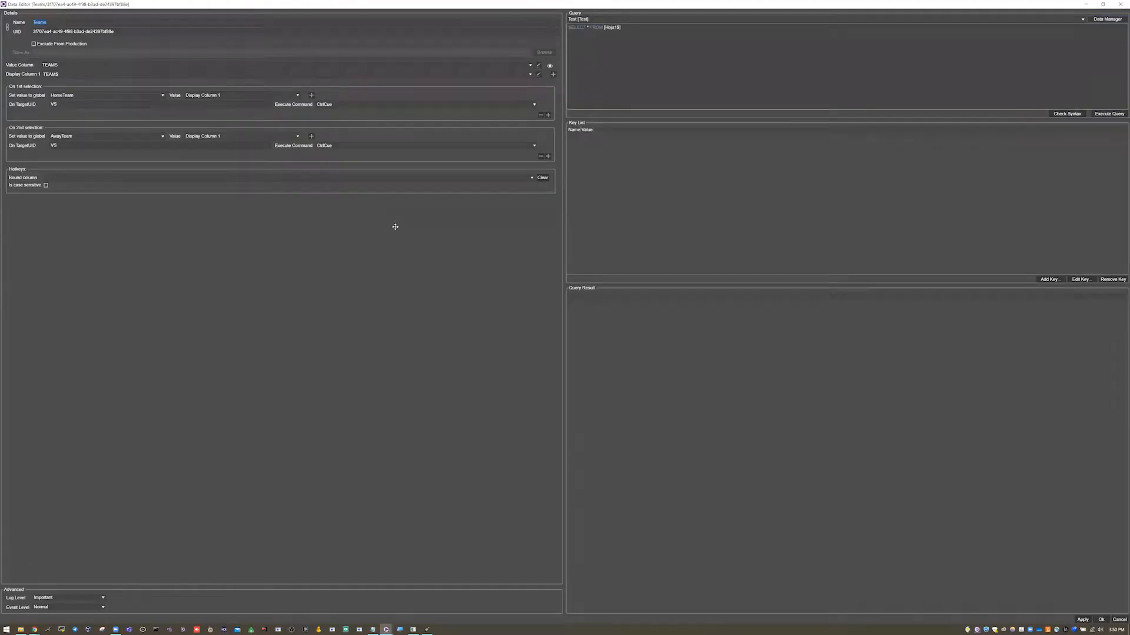
pyautogui.press('super+Down')
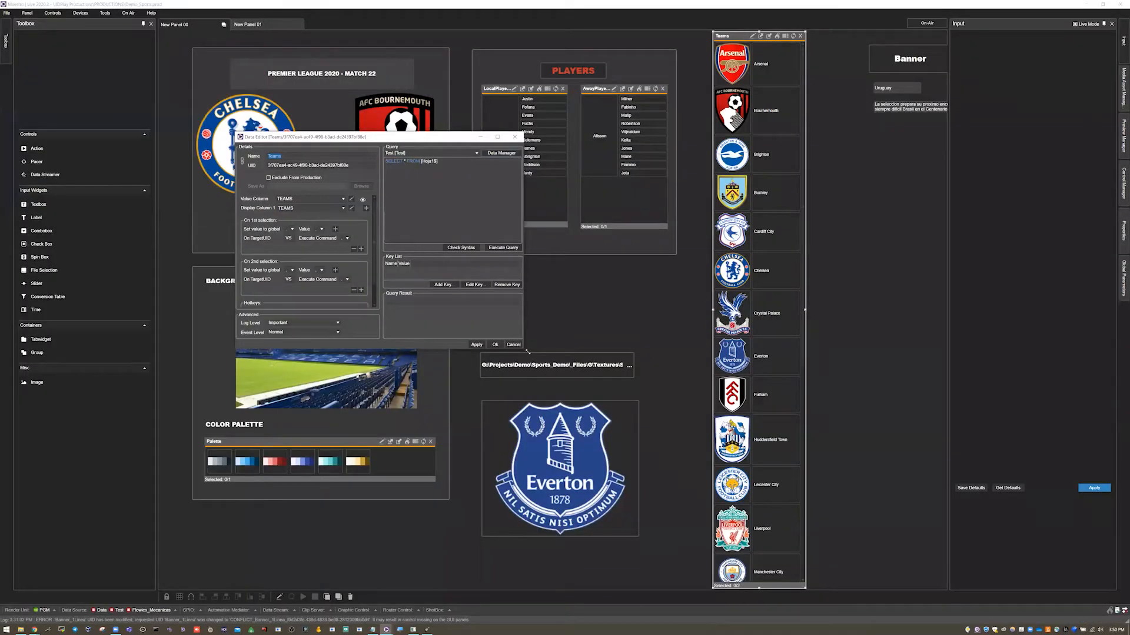
pyautogui.moveTo(527, 352); pyautogui.dragTo(1032, 591)
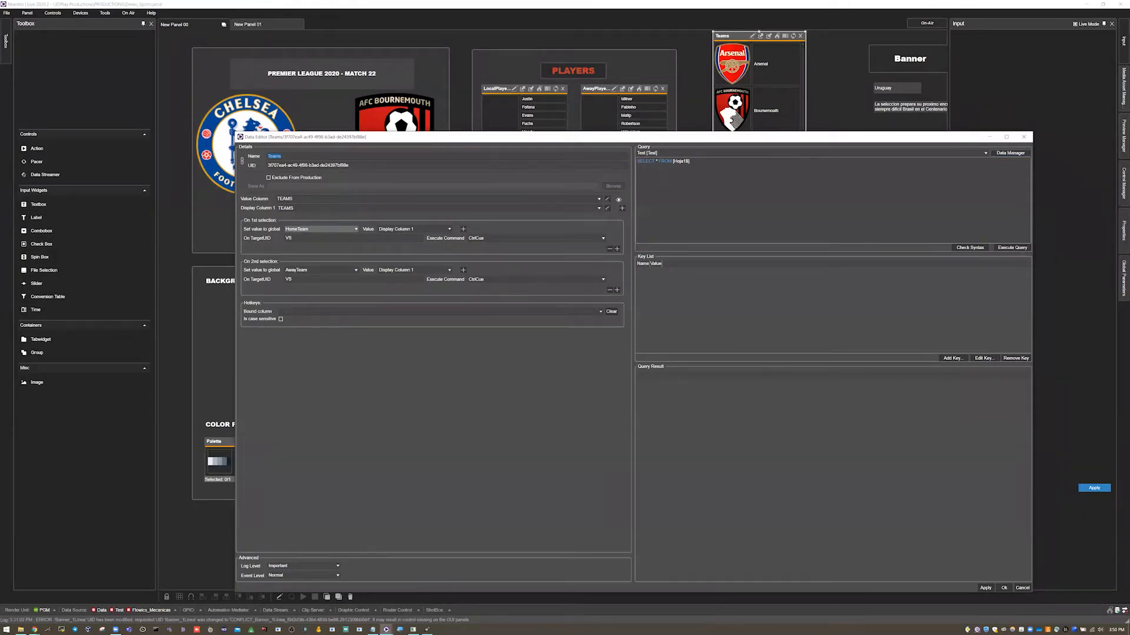
pyautogui.click(1000, 248)
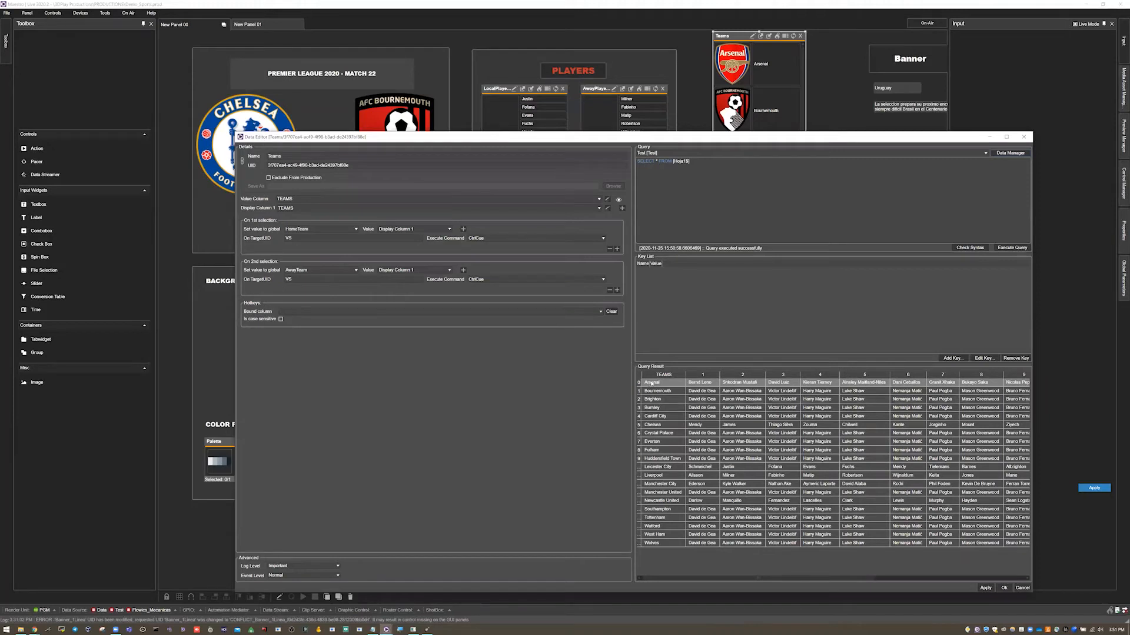
pyautogui.moveTo(21, 629)
pyautogui.press('Escape')
# Open the VS widget's Action Editor and examine the Set Global Parameter command in its HomeTeam group, then cancel.
pyautogui.rightClick(331, 150)
pyautogui.click(330, 224)
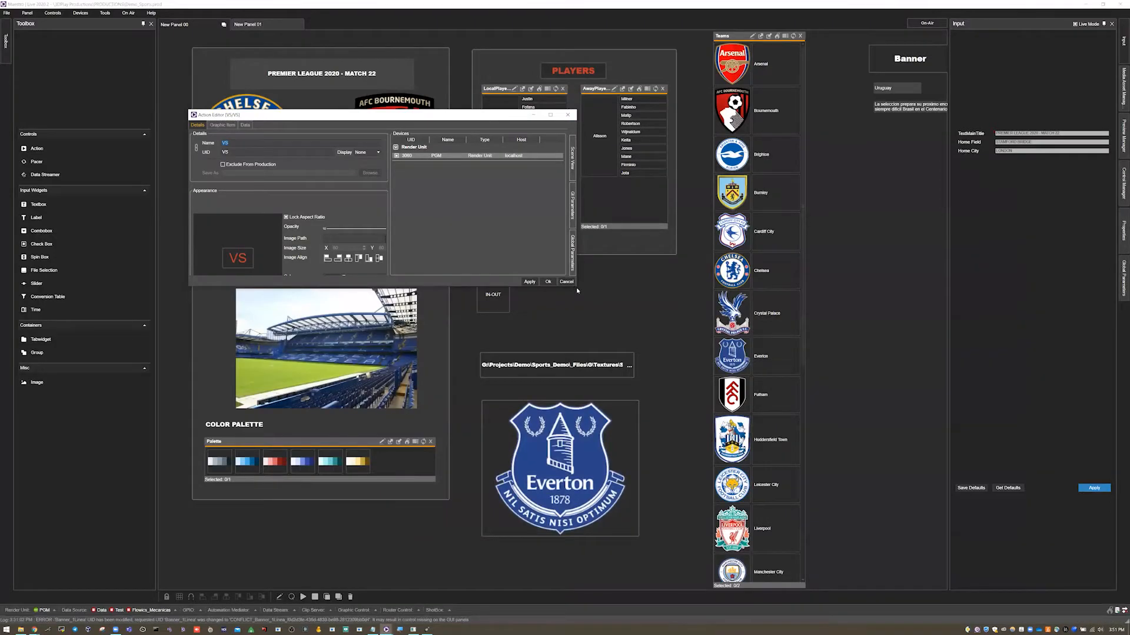
pyautogui.moveTo(577, 288); pyautogui.dragTo(931, 565)
pyautogui.click(235, 126)
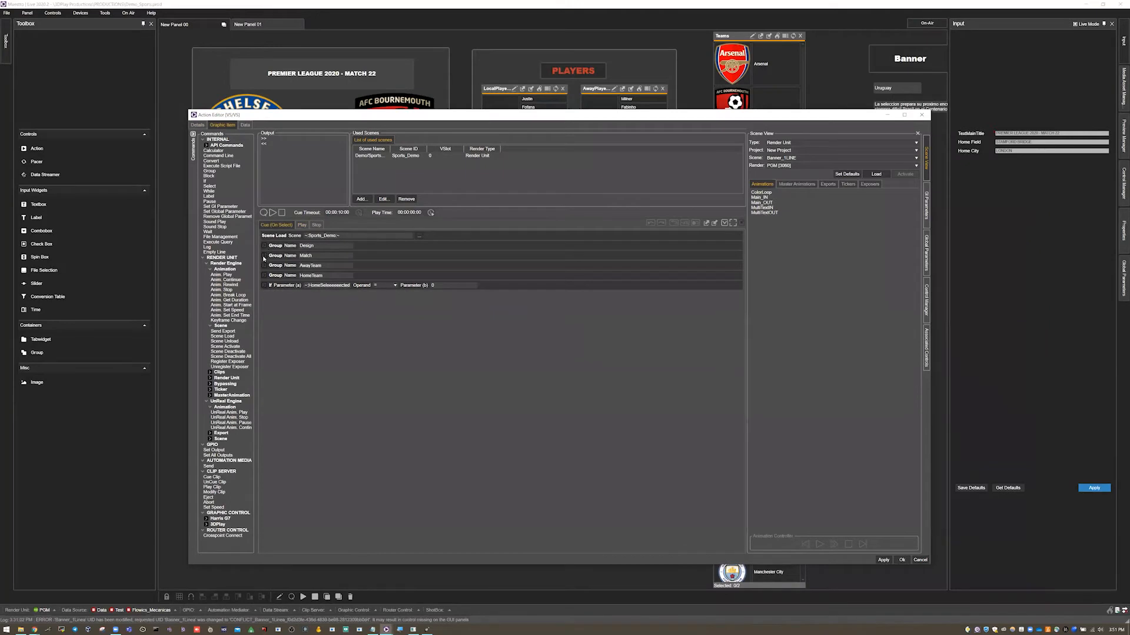
pyautogui.click(265, 275)
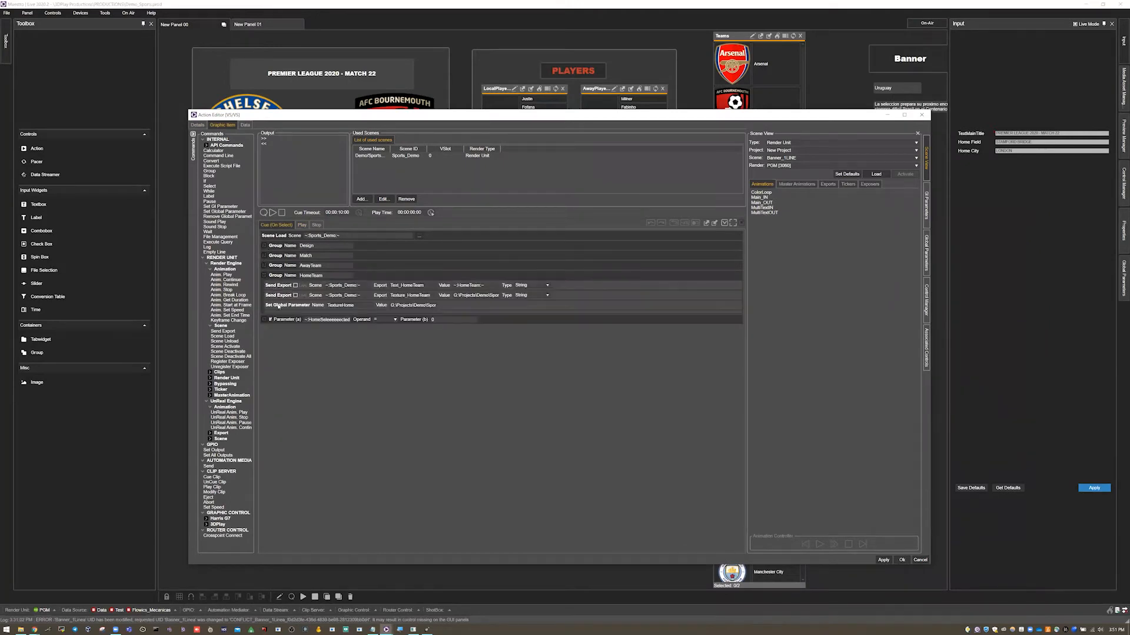
pyautogui.click(279, 306)
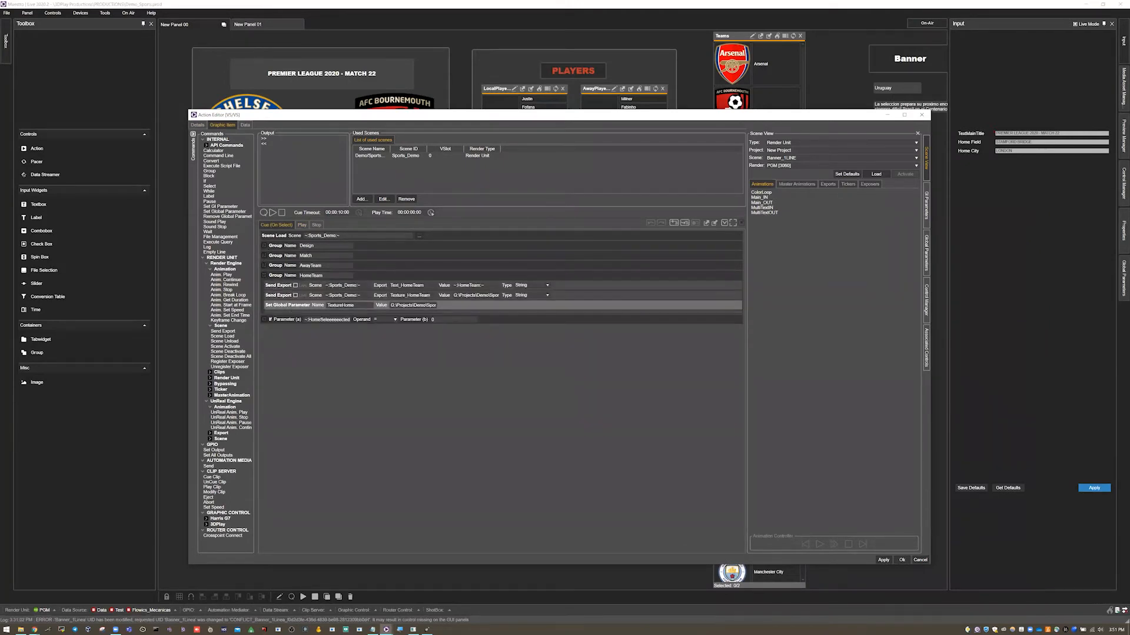
pyautogui.doubleClick(336, 306)
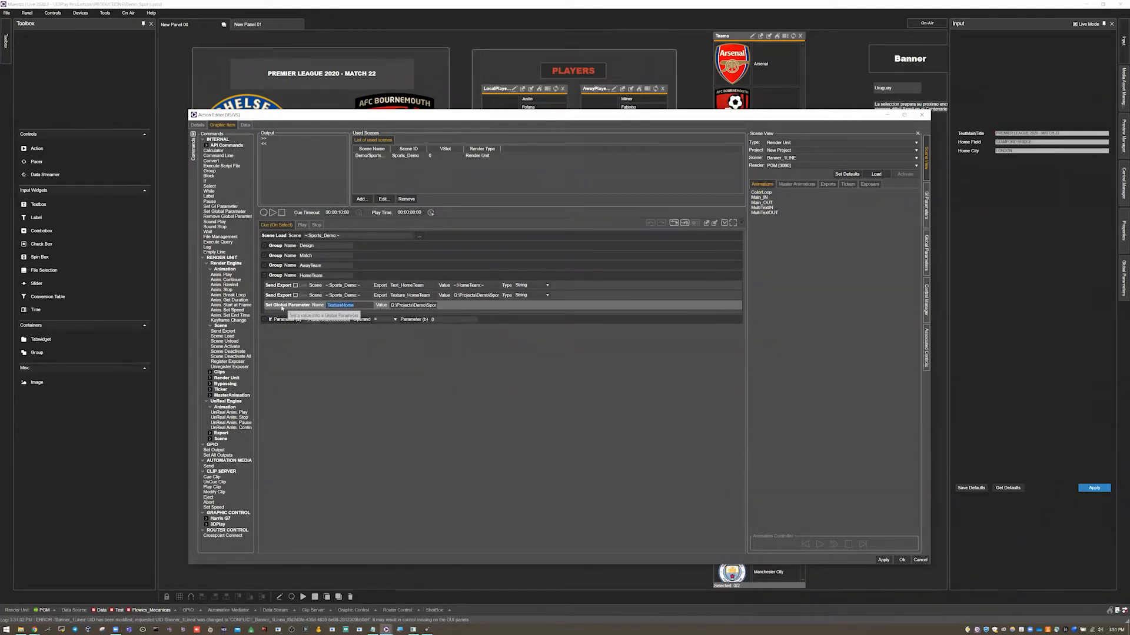
pyautogui.press('Tab')
pyautogui.click(410, 305)
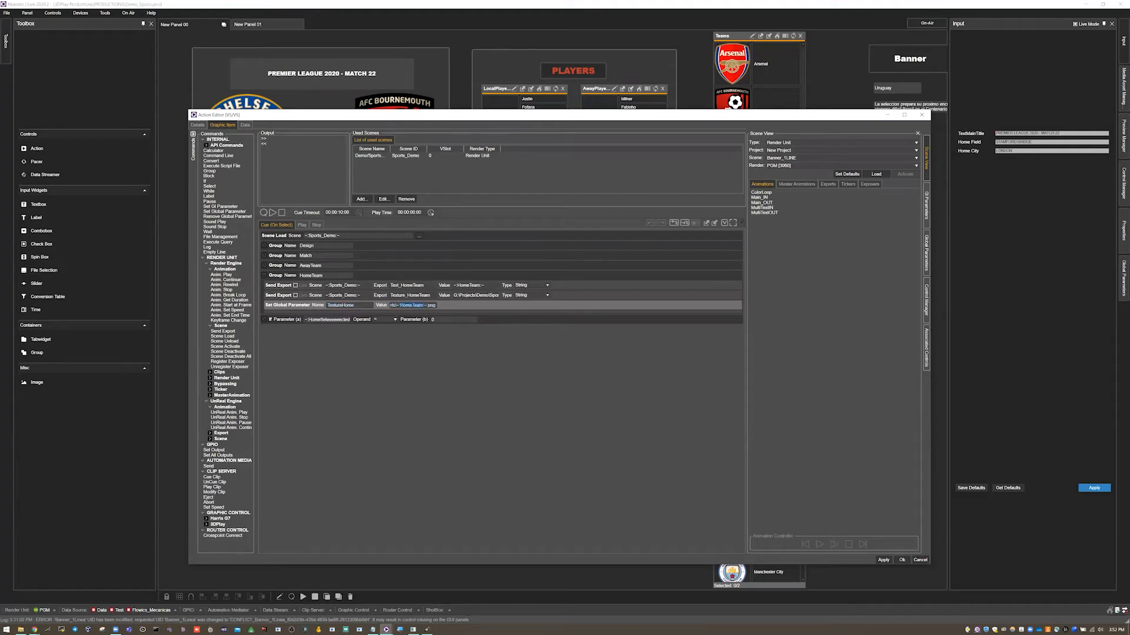
pyautogui.hotkey('ctrl', 'a')
pyautogui.click(412, 307)
pyautogui.moveTo(425, 306); pyautogui.dragTo(438, 307)
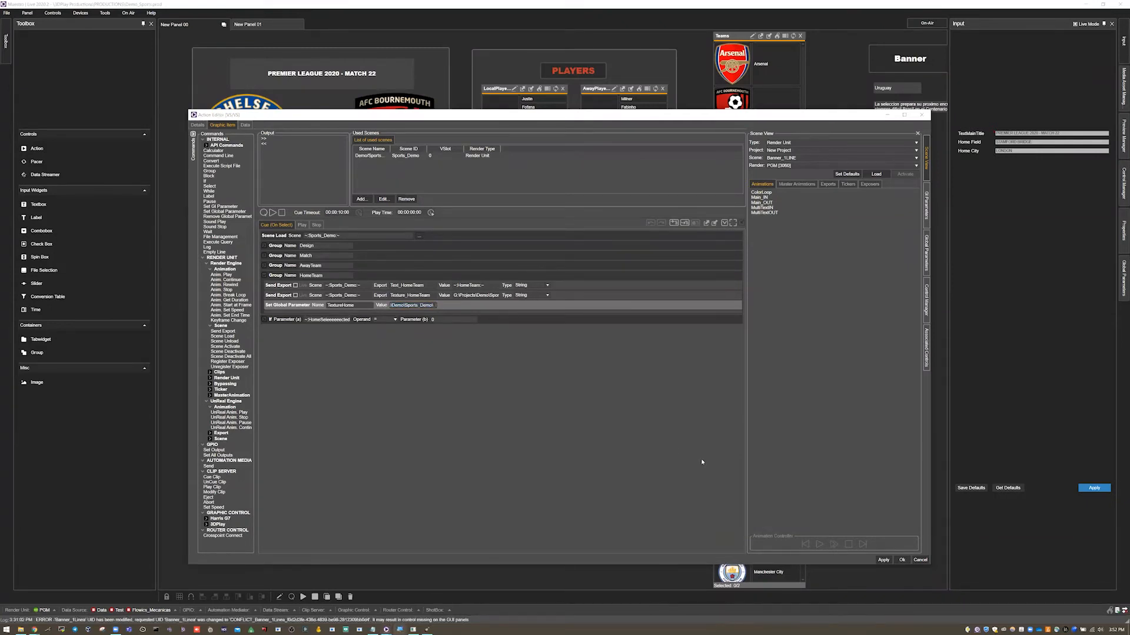
pyautogui.press('super+plus')
pyautogui.click(398, 304)
pyautogui.moveTo(390, 305); pyautogui.dragTo(438, 308)
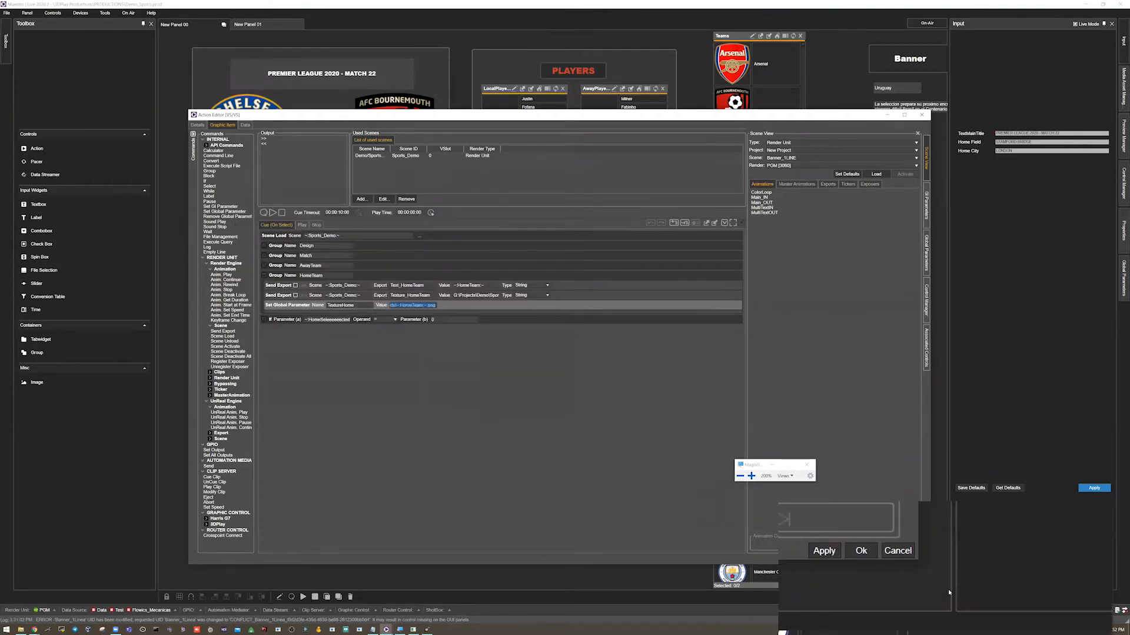
pyautogui.click(918, 555)
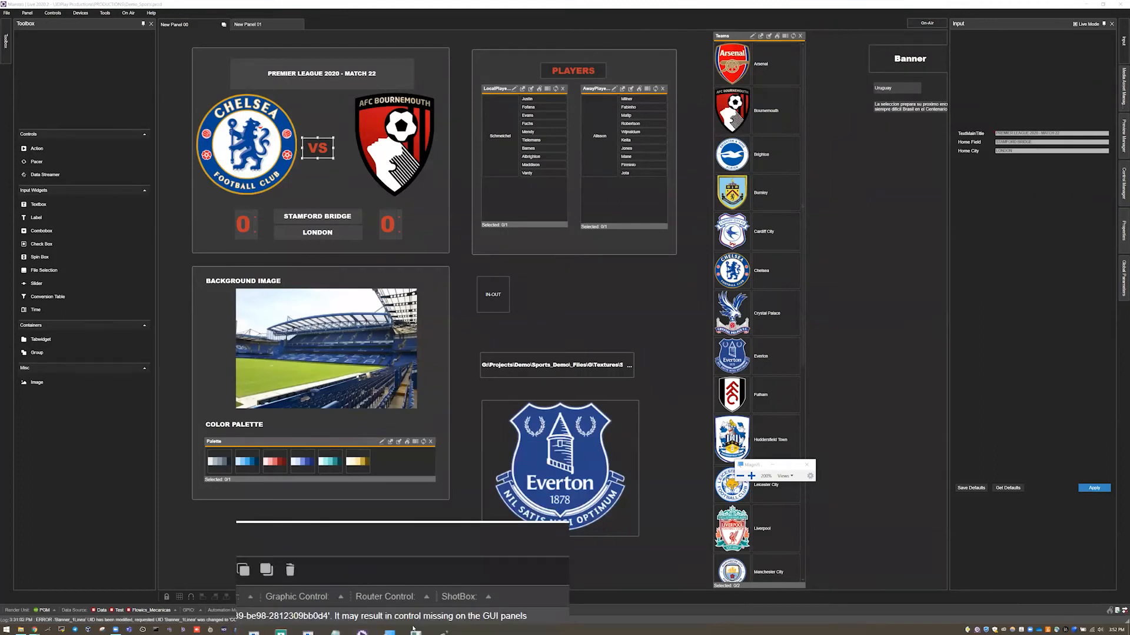
# Widen the File Selection widget and adjust its font size so the full texture path fits.
pyautogui.click(805, 465)
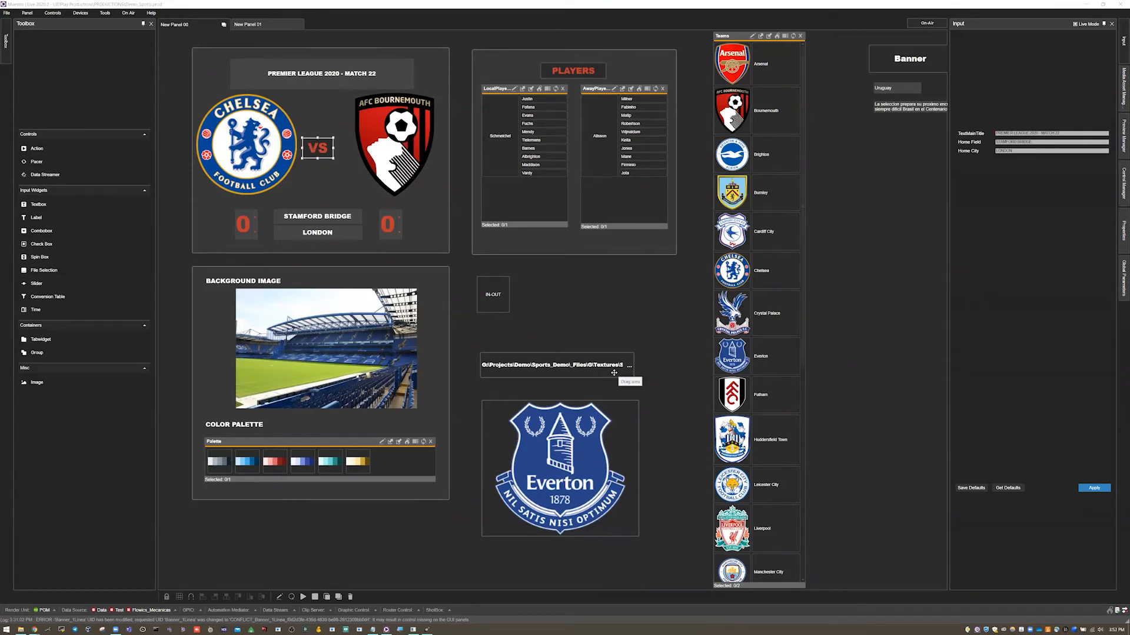
pyautogui.click(635, 372)
pyautogui.moveTo(637, 373); pyautogui.dragTo(665, 369)
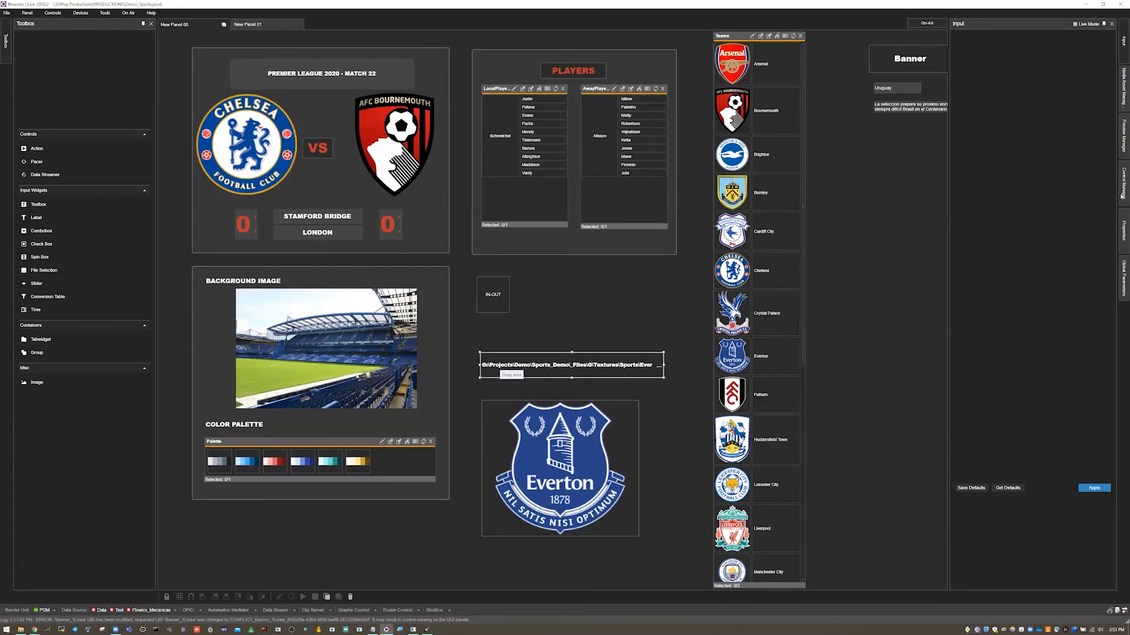
pyautogui.click(1121, 220)
pyautogui.click(1040, 203)
pyautogui.click(1040, 203)
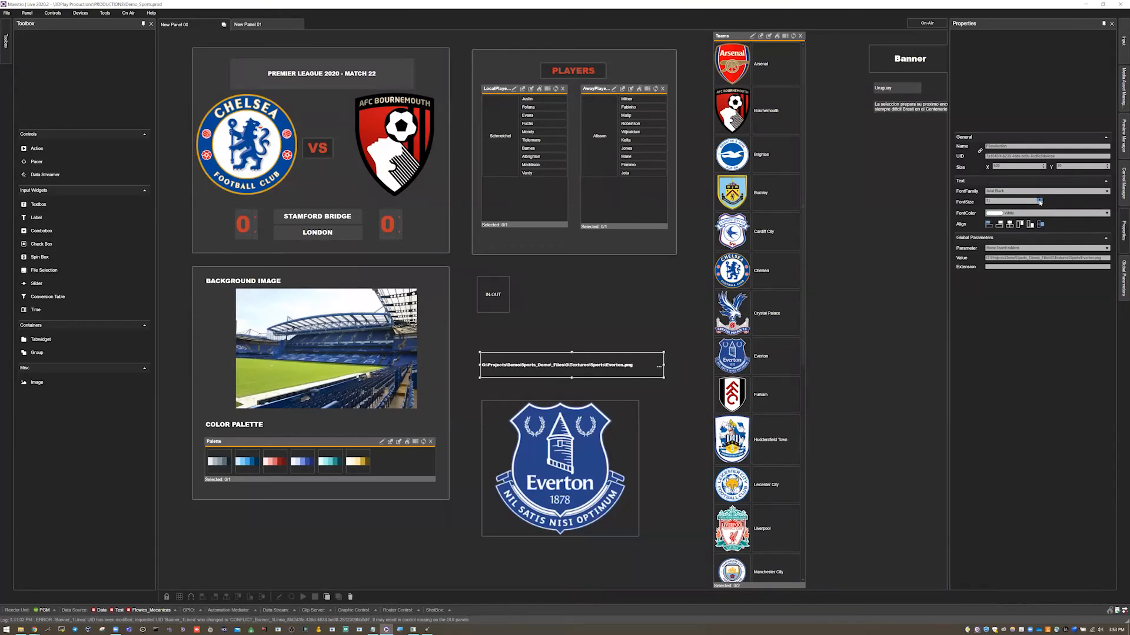
pyautogui.click(1039, 200)
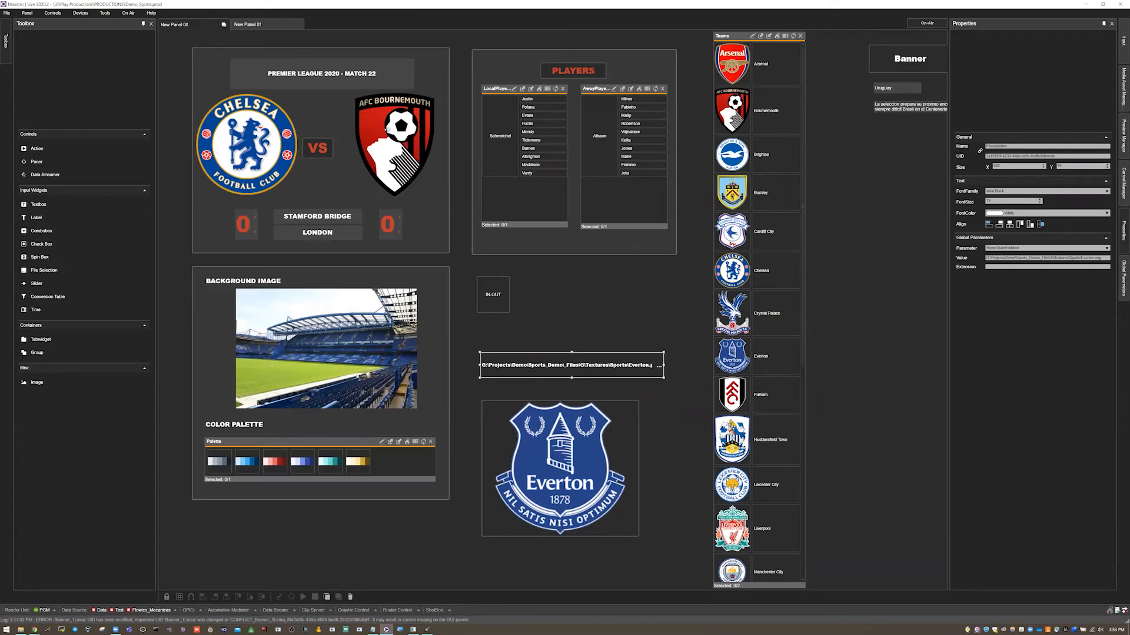
# Select the home team emblem image and inspect its global parameter options.
pyautogui.click(250, 132)
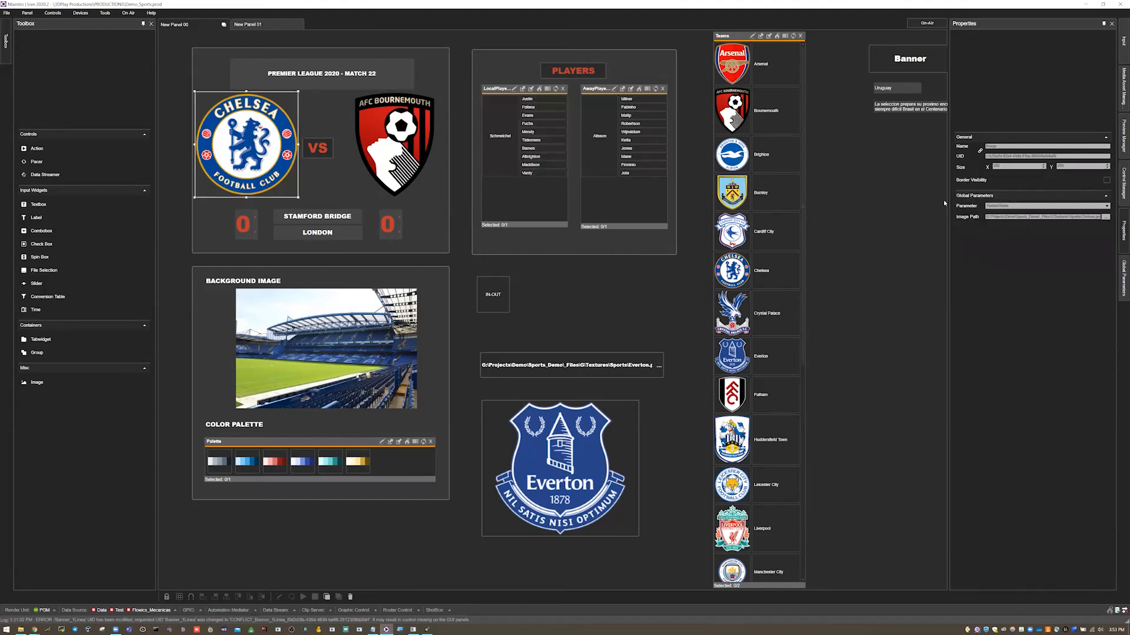
pyautogui.click(1022, 207)
pyautogui.click(754, 182)
pyautogui.click(1018, 207)
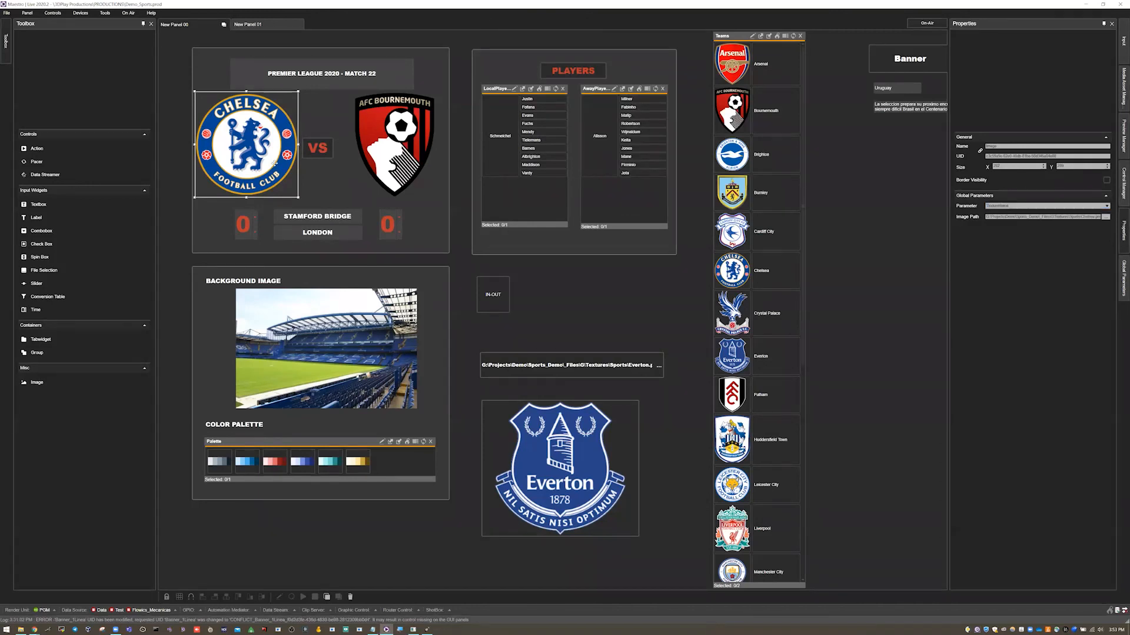